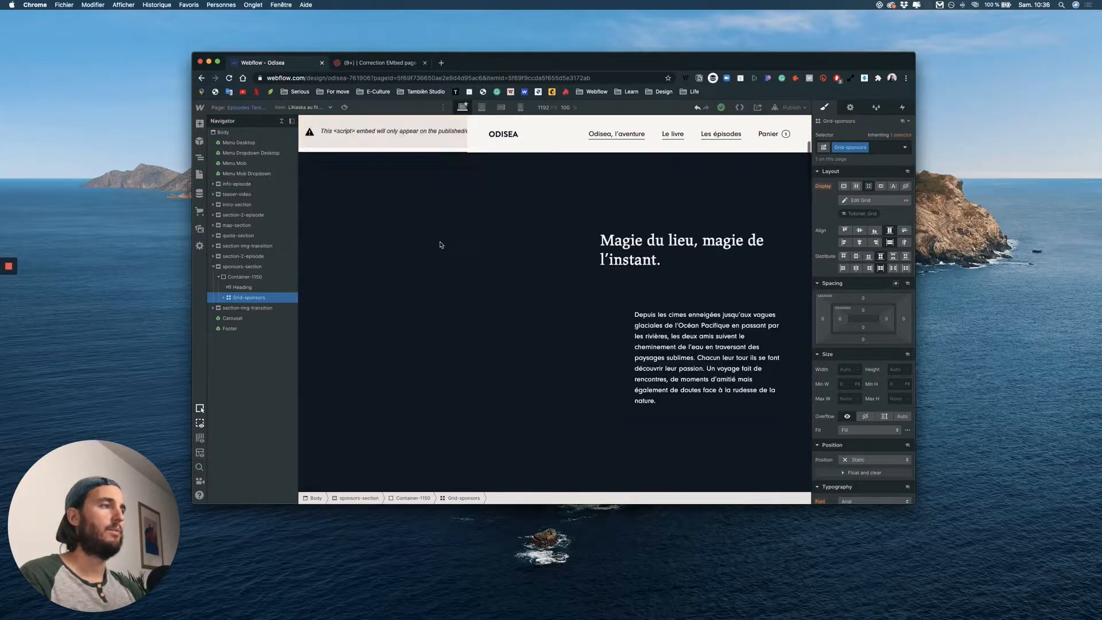
Step: Preview the episode template with the Retour aux sources item and show its sponsors section
{"action": "scroll", "coordinate": [436, 241], "scroll_direction": "down", "scroll_amount": 20}
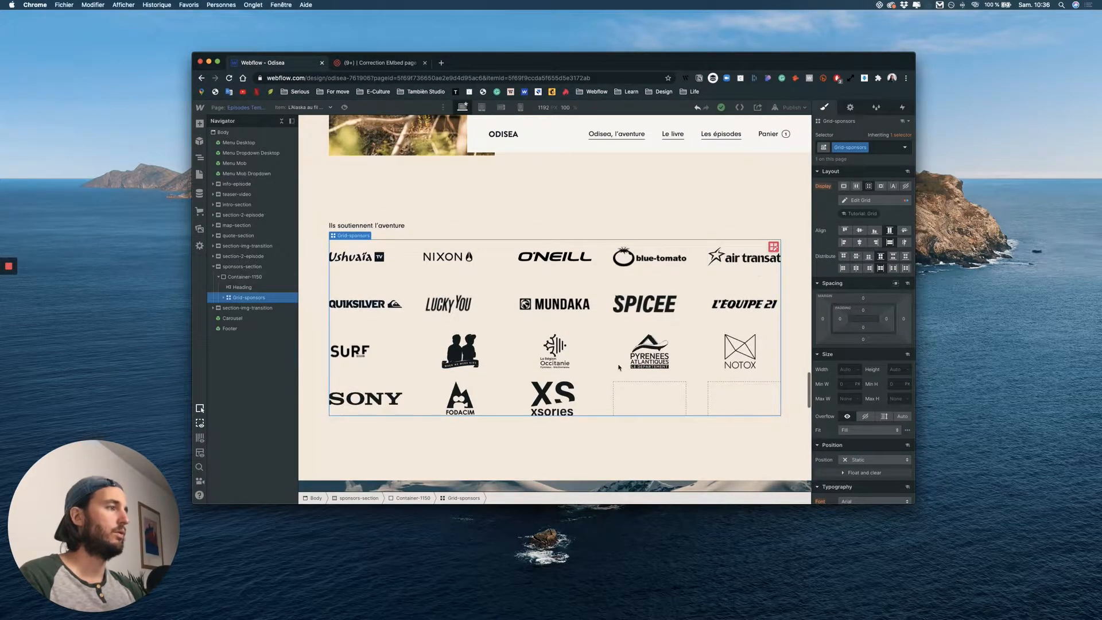
{"action": "left_click", "coordinate": [309, 108]}
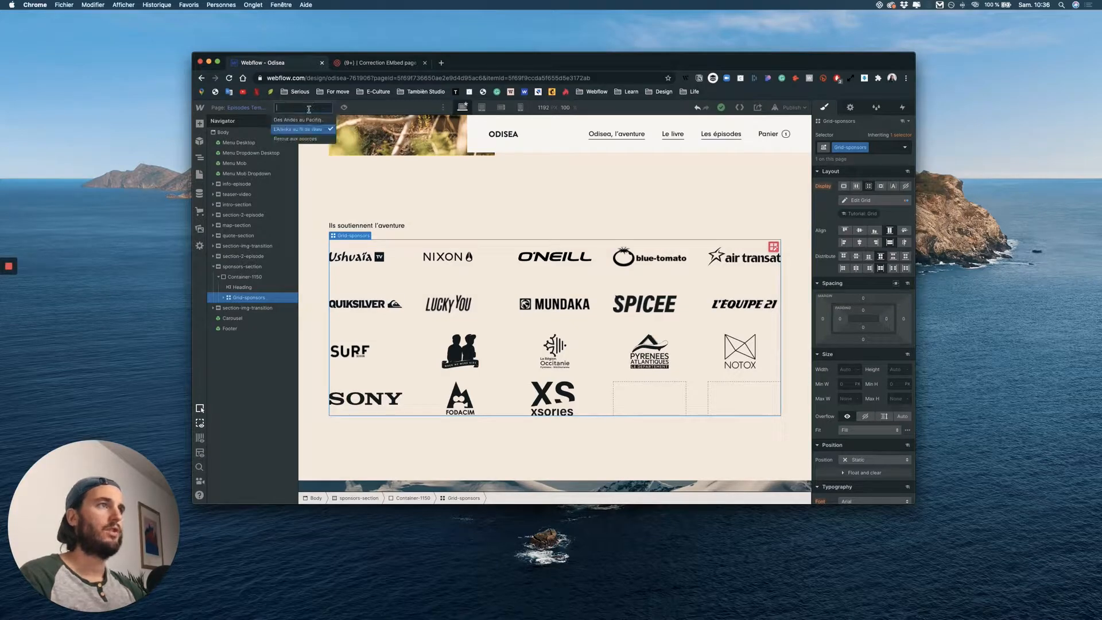
{"action": "left_click", "coordinate": [312, 140]}
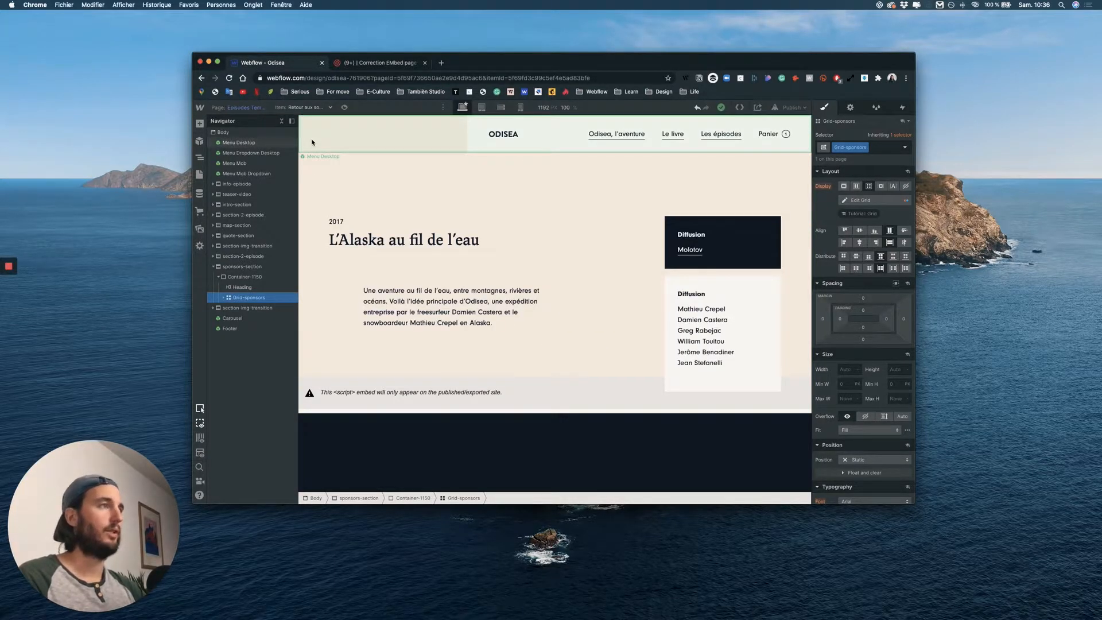
{"action": "scroll", "coordinate": [425, 278], "scroll_direction": "down", "scroll_amount": 10}
{"action": "scroll", "coordinate": [425, 277], "scroll_direction": "down", "scroll_amount": 15}
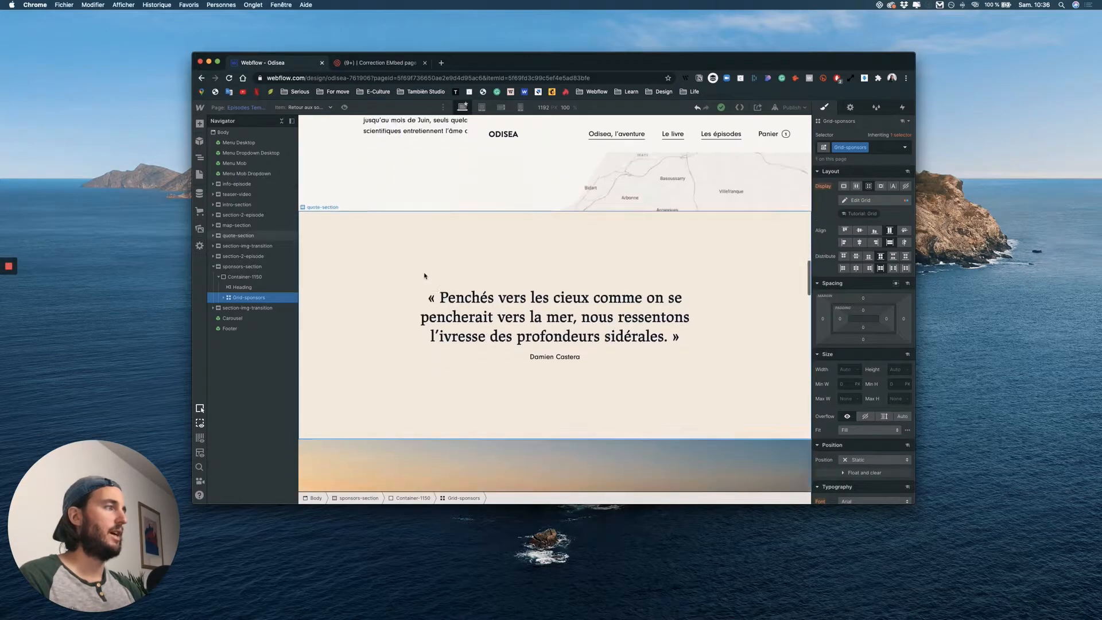
{"action": "scroll", "coordinate": [424, 272], "scroll_direction": "down", "scroll_amount": 5}
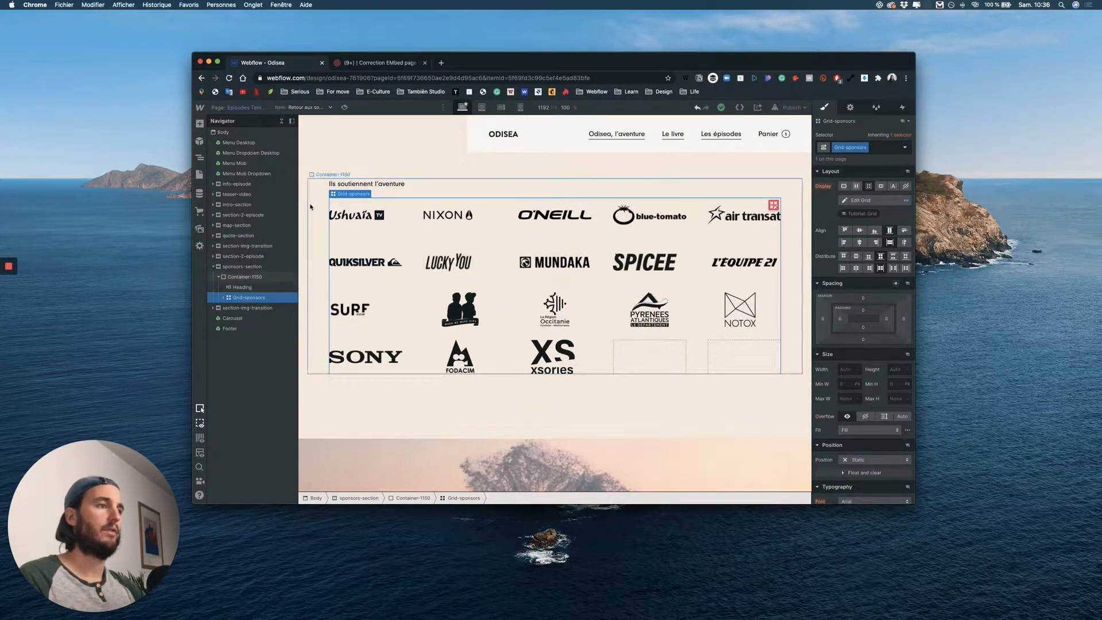
Step: Duplicate the sponsor logo grid twice inside the container of the sponsors section
{"action": "key", "text": "super+d"}
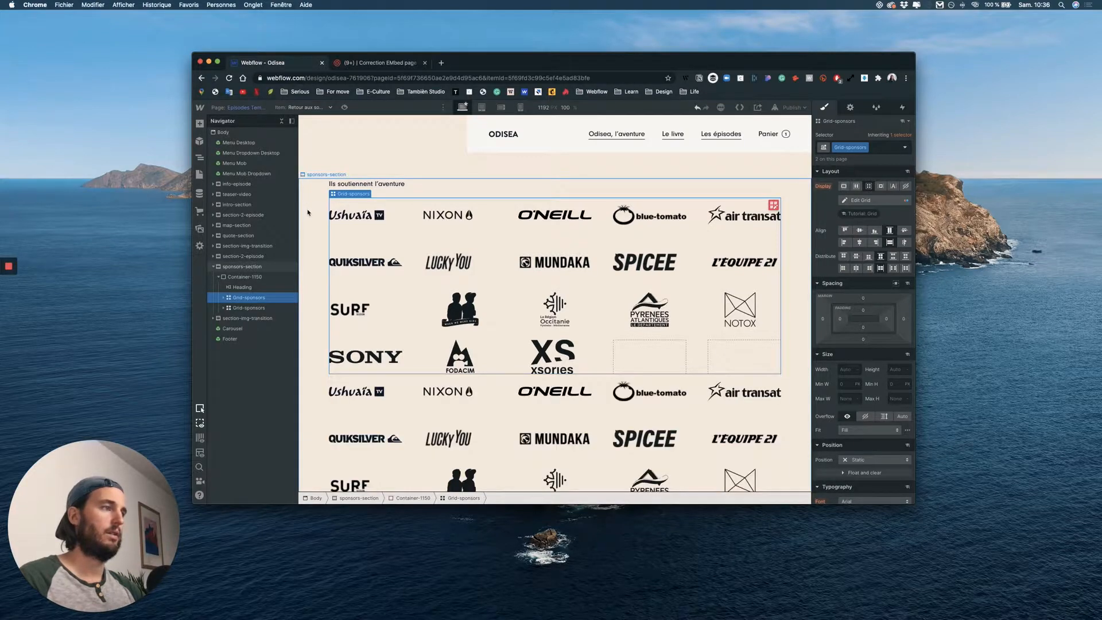
{"action": "key", "text": "super+d"}
{"action": "scroll", "coordinate": [405, 264], "scroll_direction": "down", "scroll_amount": 3}
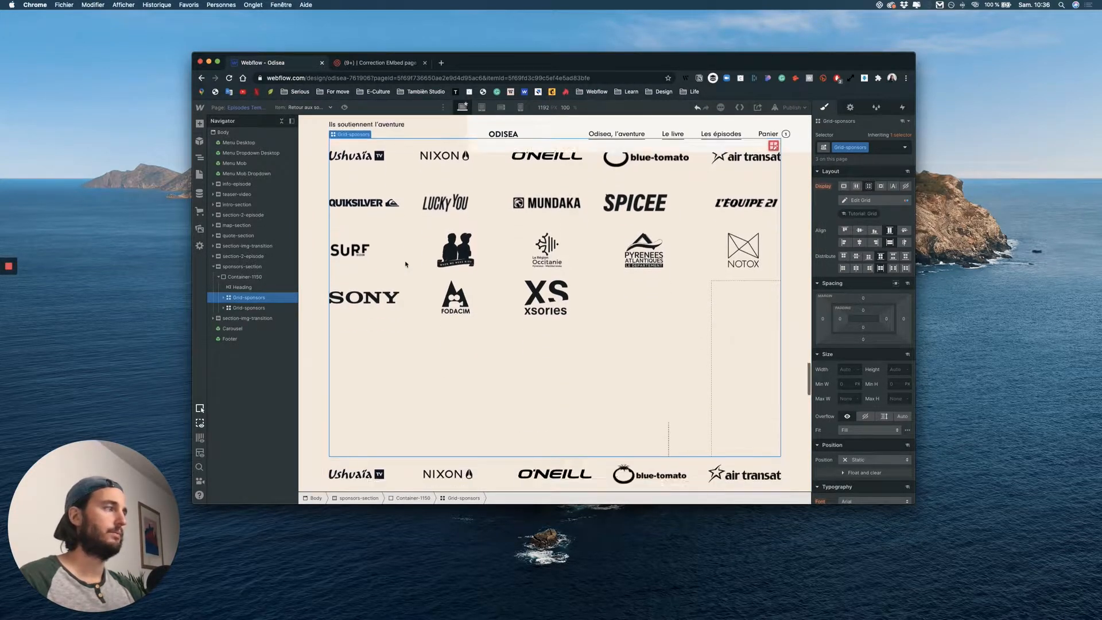
{"action": "scroll", "coordinate": [405, 264], "scroll_direction": "down", "scroll_amount": 4}
{"action": "scroll", "coordinate": [405, 264], "scroll_direction": "up", "scroll_amount": 6}
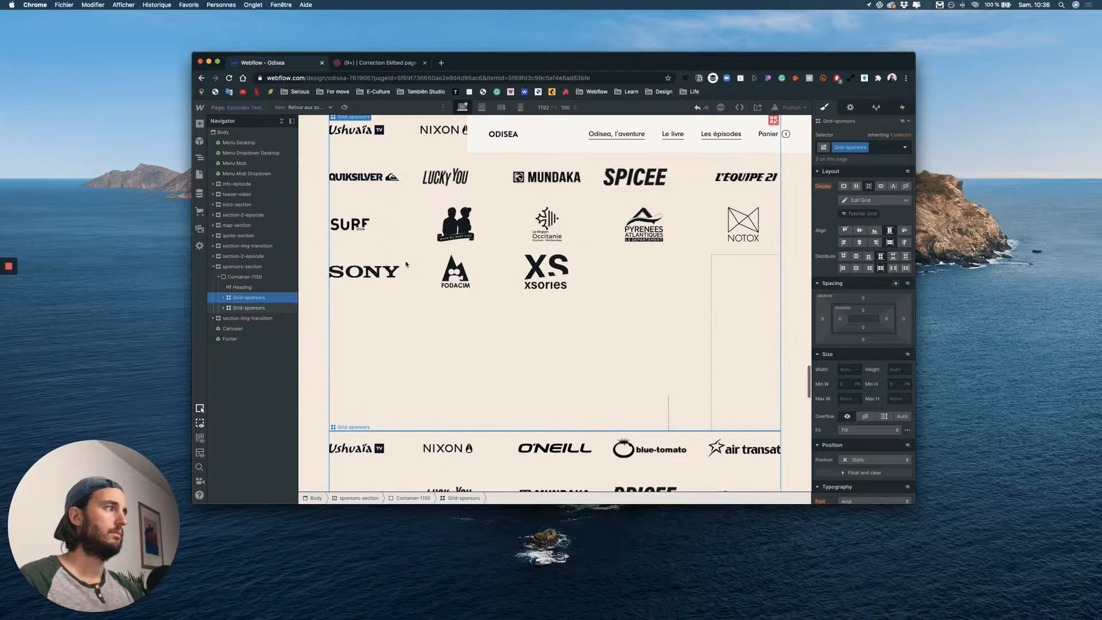
{"action": "left_click", "coordinate": [236, 310]}
{"action": "key", "text": "super+shift+z"}
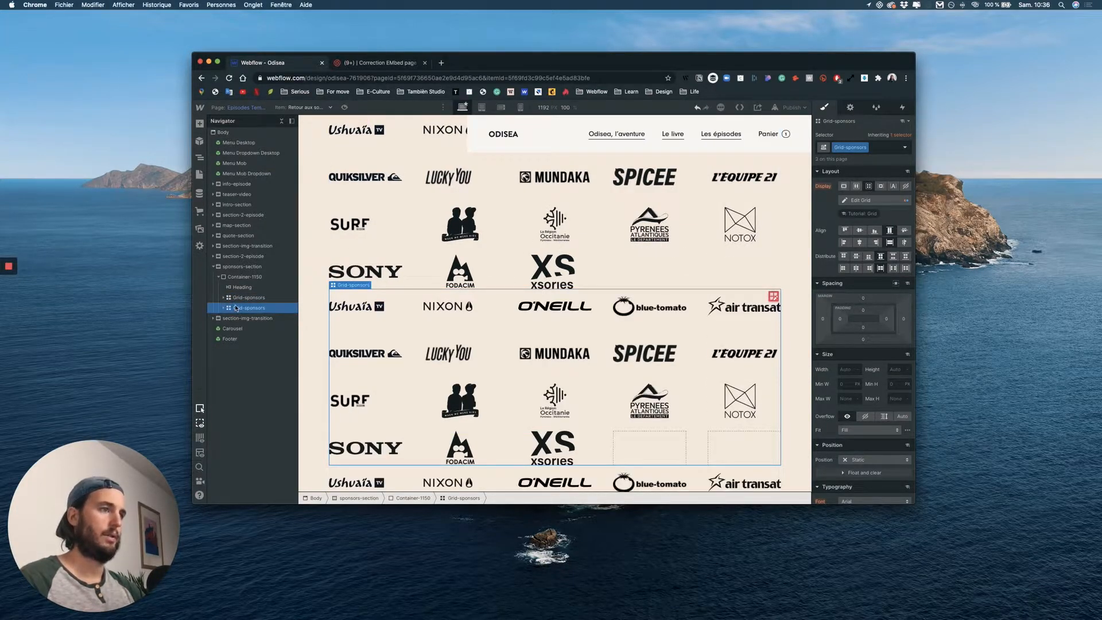
Step: Rename the class of the sponsor grids to Grid-alaska
{"action": "left_click", "coordinate": [244, 298]}
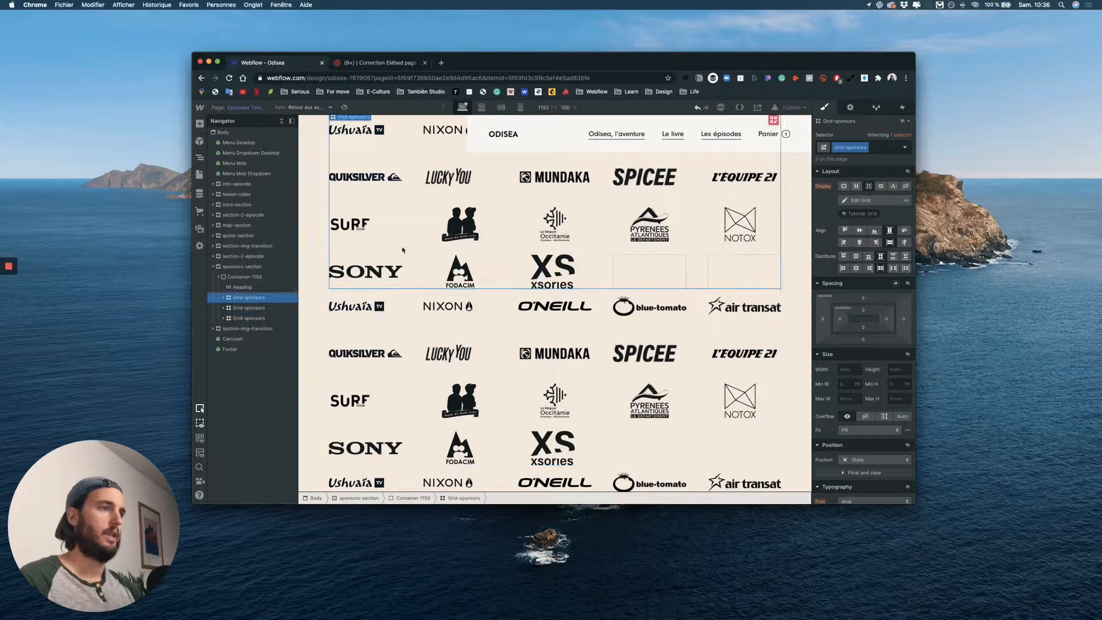
{"action": "double_click", "coordinate": [858, 146]}
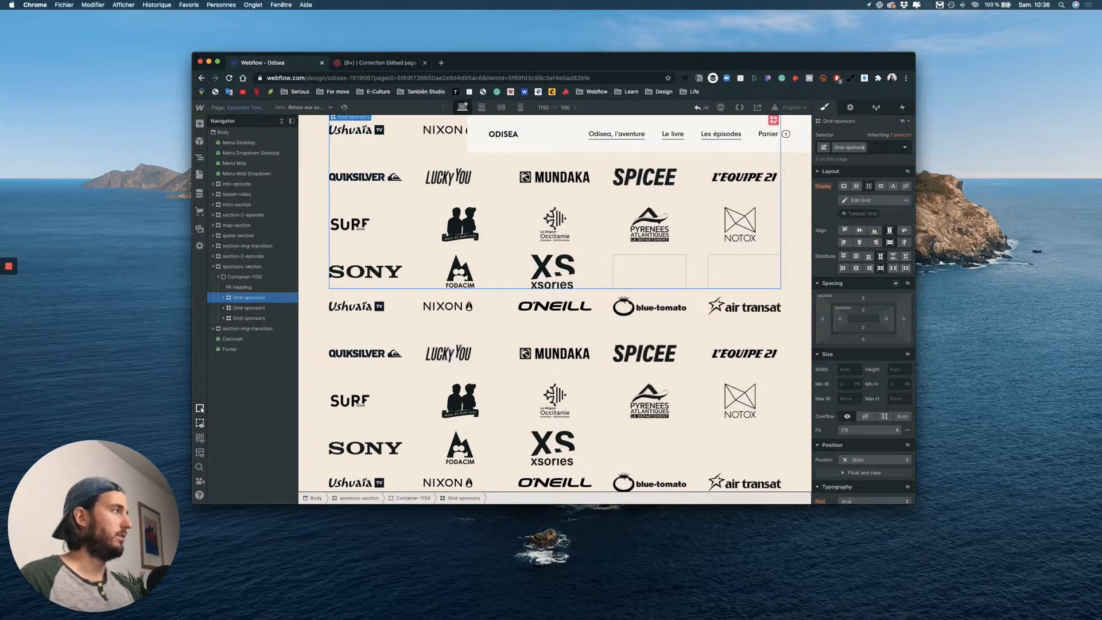
{"action": "key", "text": "BackSpace"}
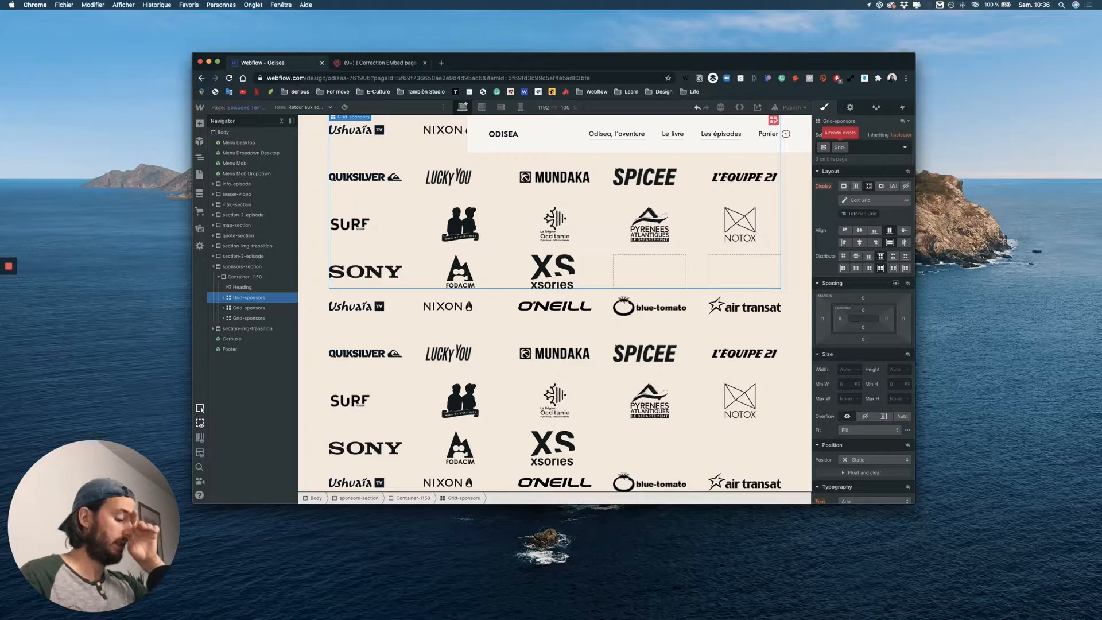
{"action": "type", "text": "ali"}
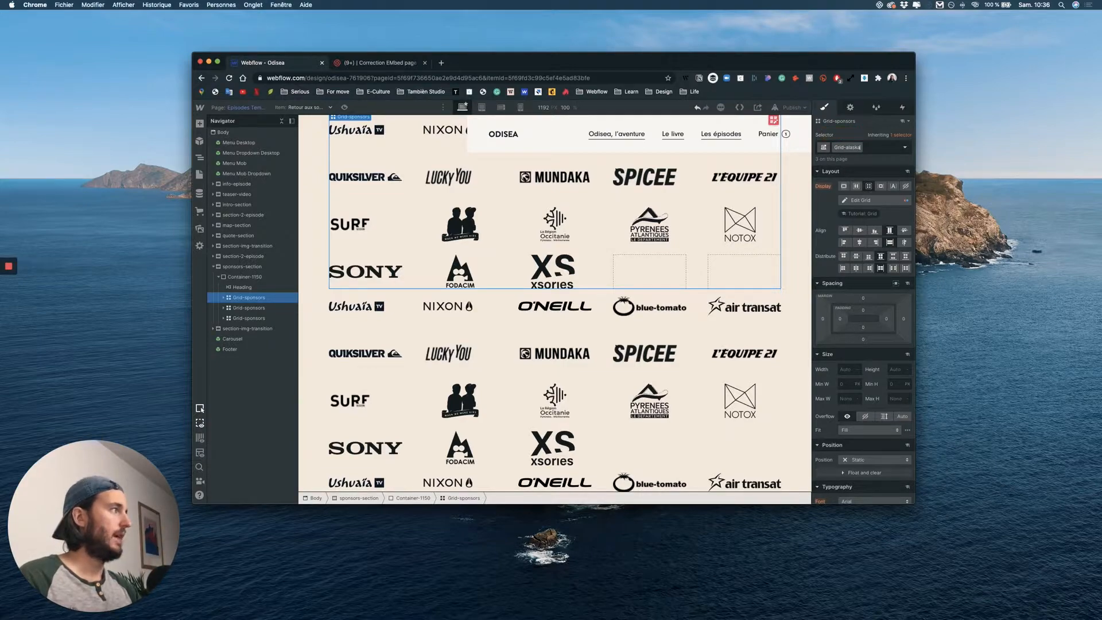
{"action": "key", "text": "Return"}
Step: Duplicate the class on the second sponsor grid and name the copy Grid-chili
{"action": "left_click", "coordinate": [245, 307]}
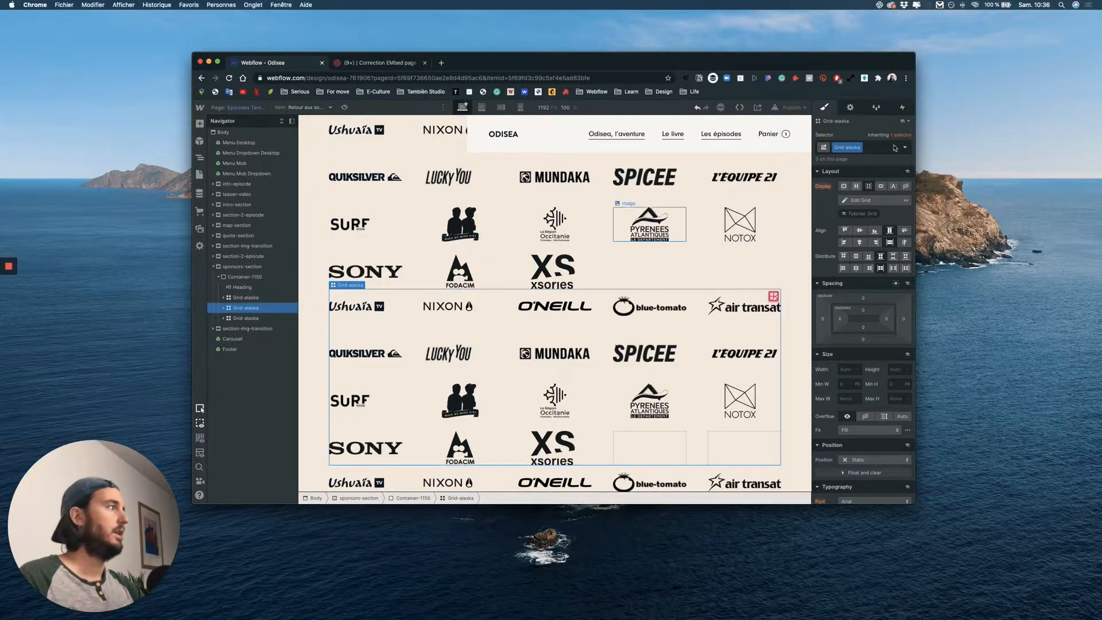
{"action": "left_click", "coordinate": [859, 147]}
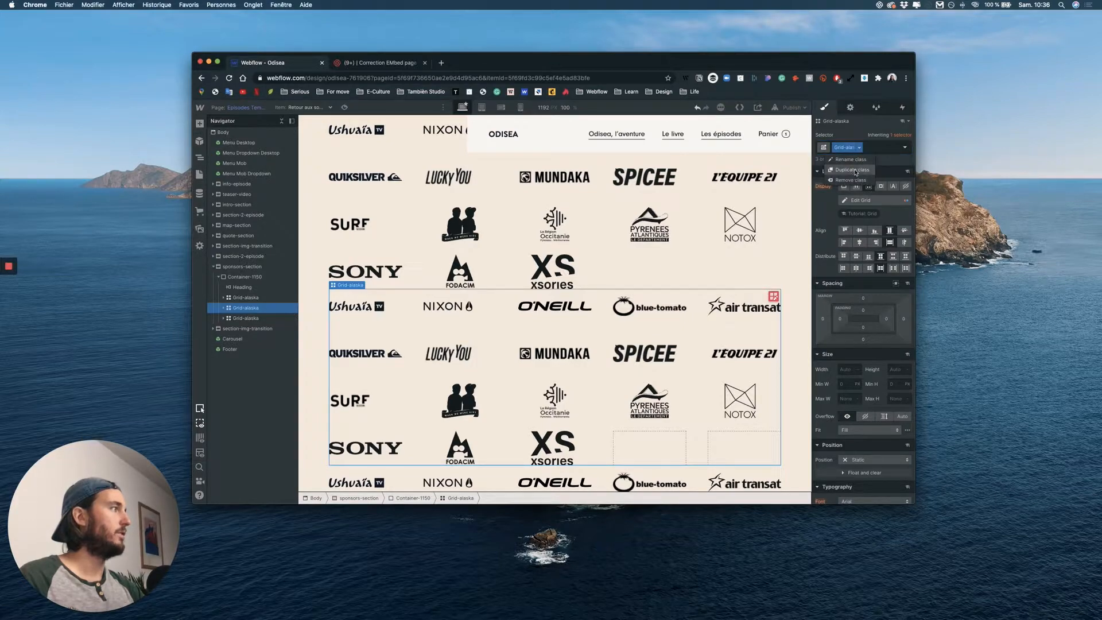
{"action": "left_click", "coordinate": [852, 170]}
{"action": "type", "text": "Grid-alaska"}
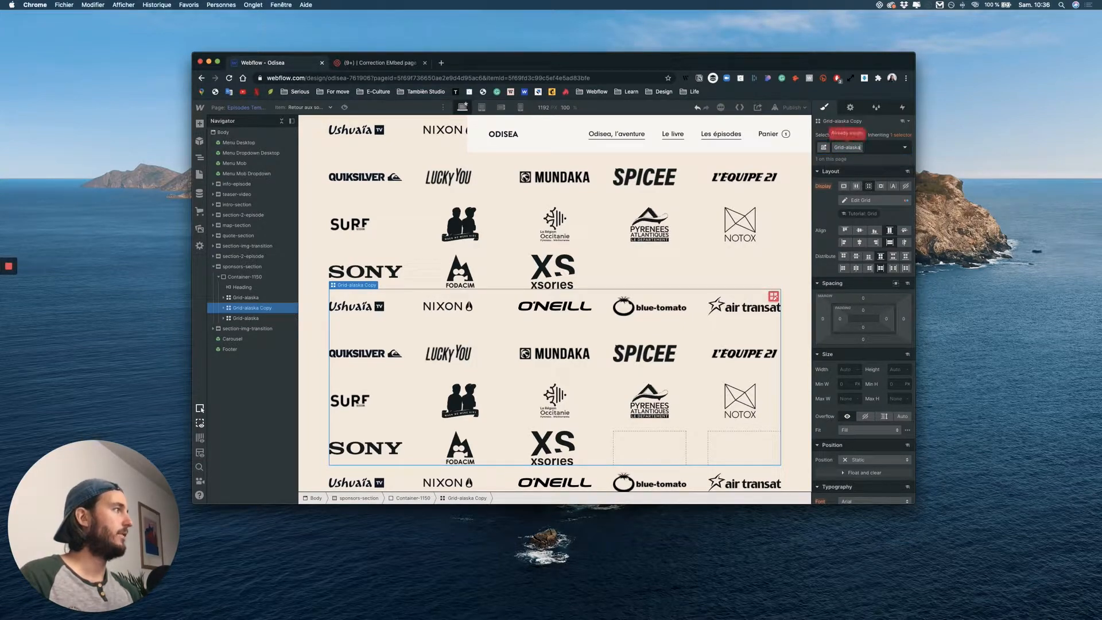
{"action": "key", "text": "BackSpace"}
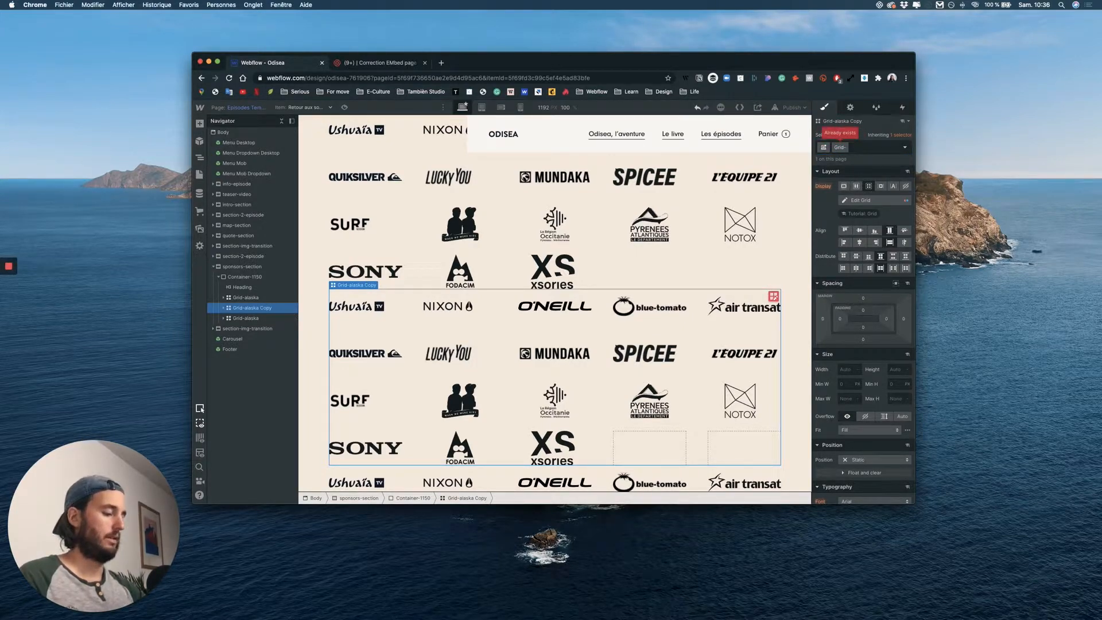
{"action": "type", "text": "g"}
{"action": "key", "text": "Return"}
Step: Duplicate the class on the third sponsor grid and name the copy Grid-pays-basque
{"action": "left_click", "coordinate": [250, 318]}
{"action": "left_click", "coordinate": [859, 148]}
{"action": "left_click", "coordinate": [857, 170]}
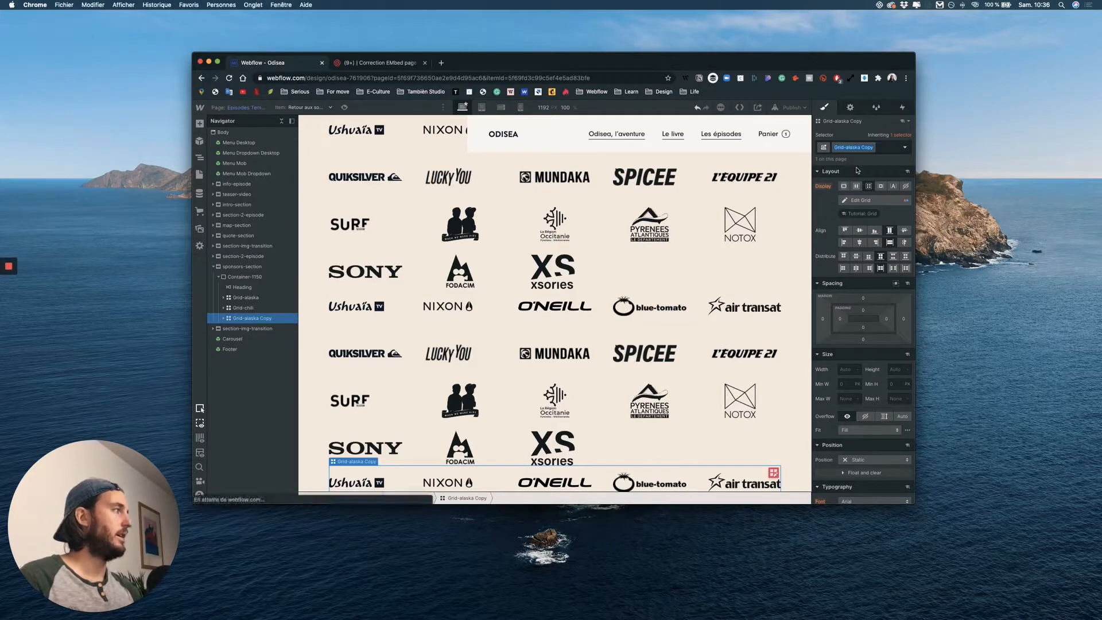
{"action": "key", "text": "BackSpace"}
{"action": "type", "text": "pa"}
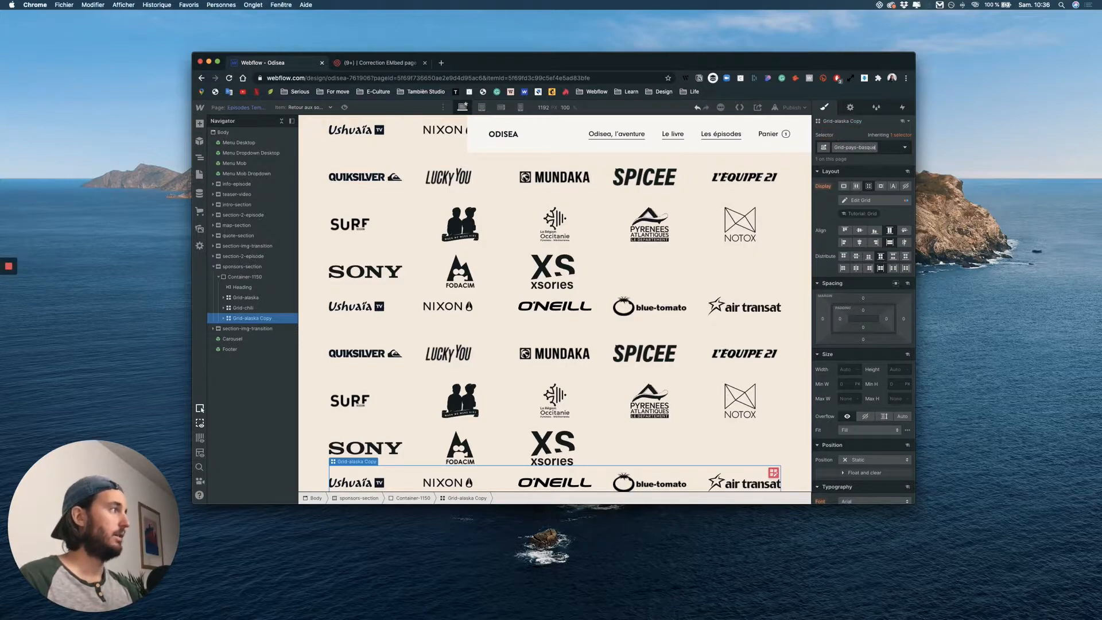
{"action": "type", "text": "ys-basque"}
{"action": "key", "text": "Return"}
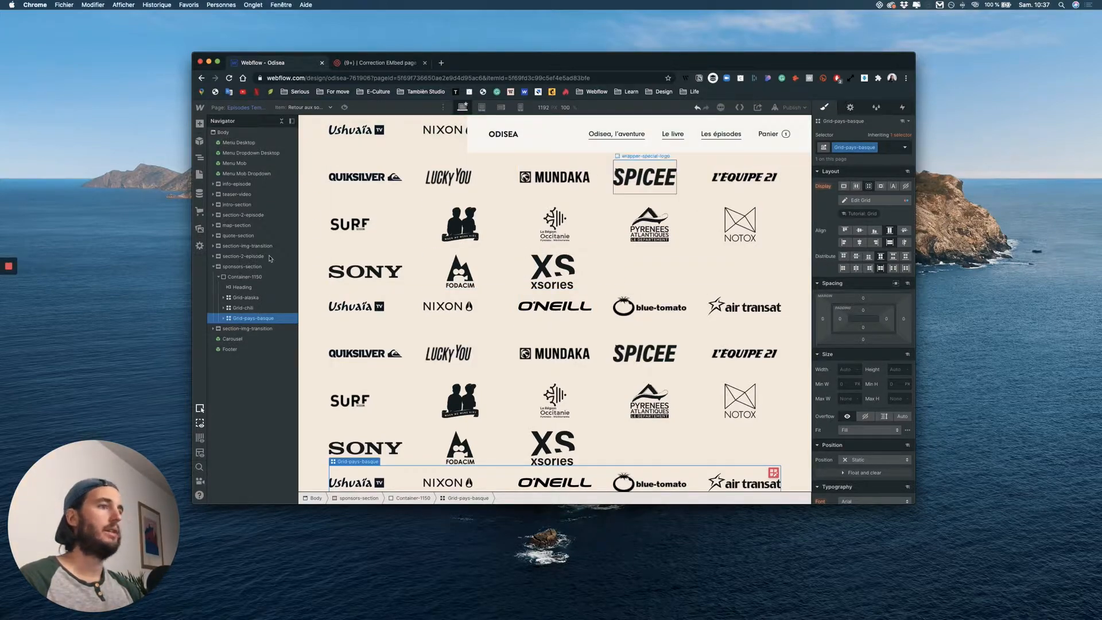
Step: Add a conditional visibility rule to Grid-pays-basque so it shows only when Date equals 2019
{"action": "left_click", "coordinate": [849, 109]}
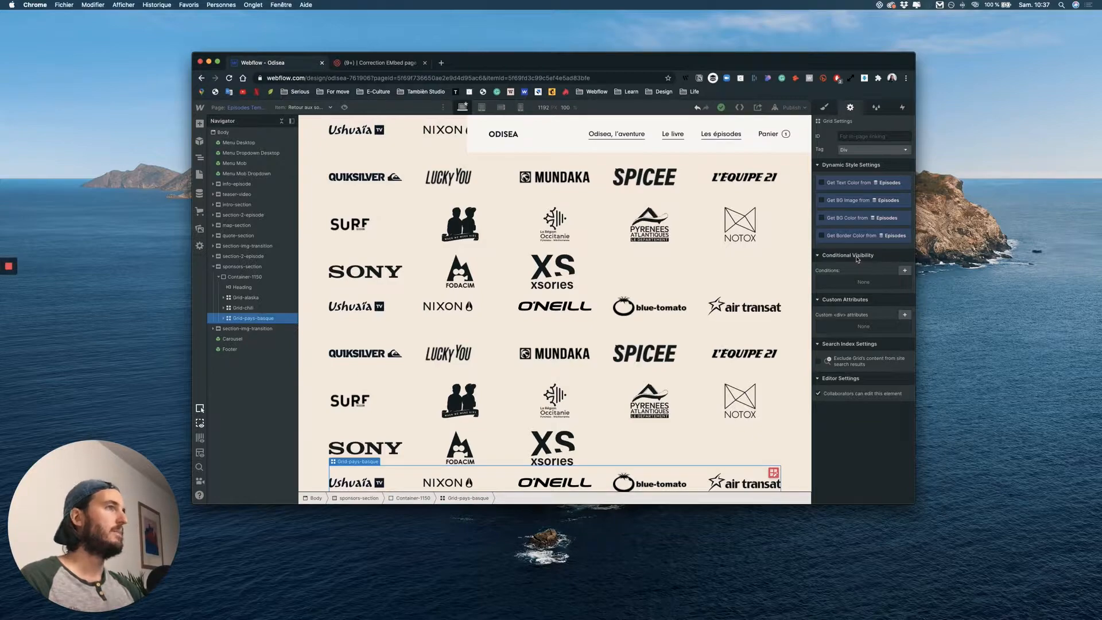
{"action": "left_click", "coordinate": [905, 271]}
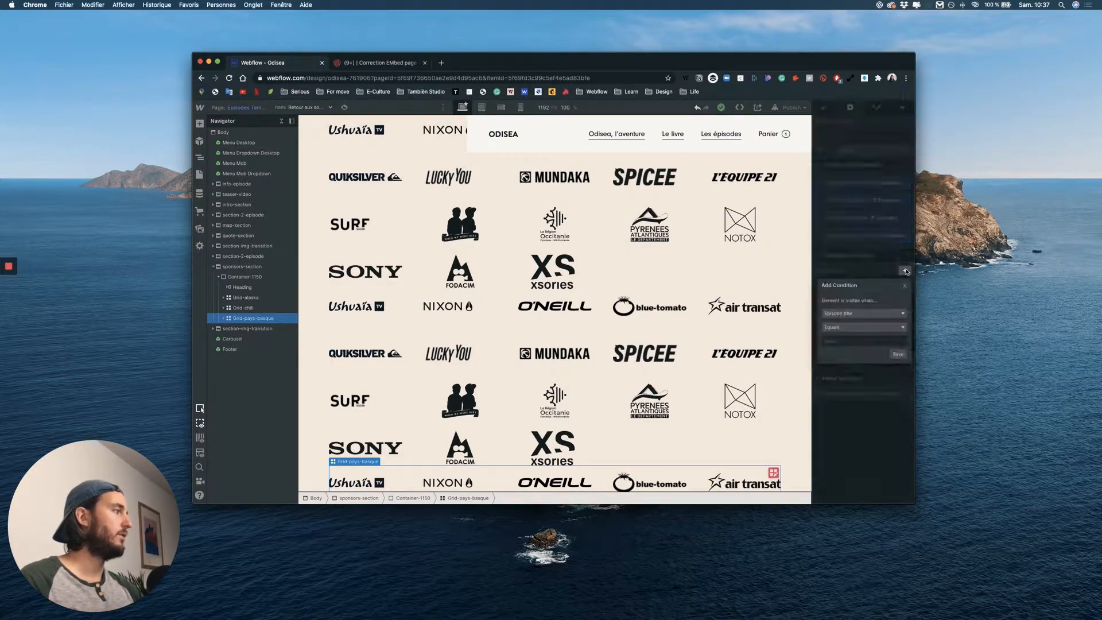
{"action": "left_click", "coordinate": [853, 315]}
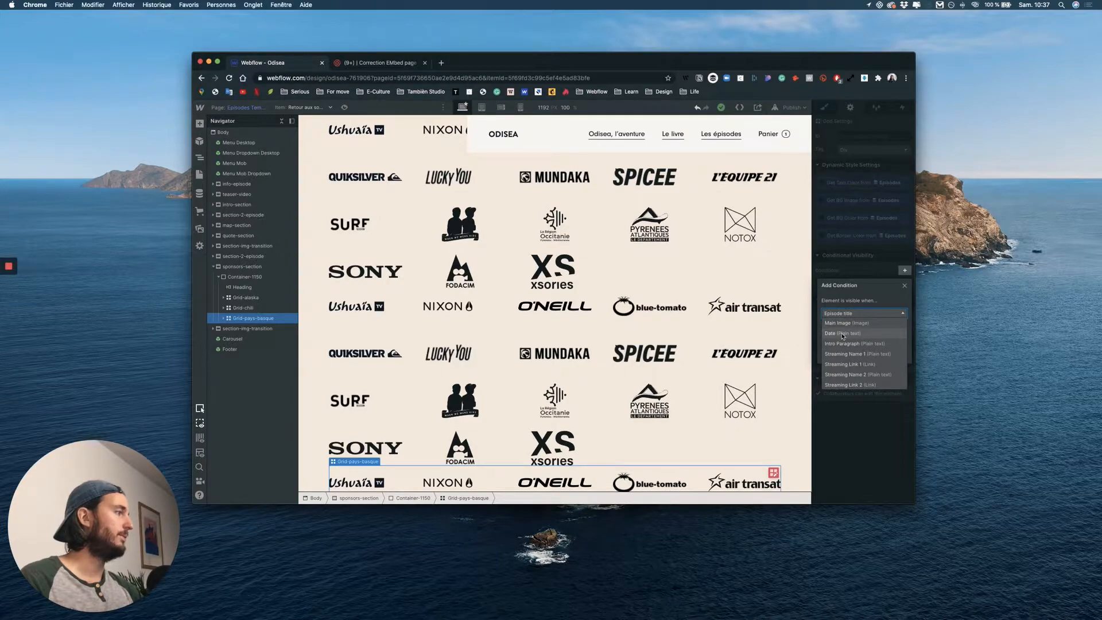
{"action": "left_click", "coordinate": [841, 333]}
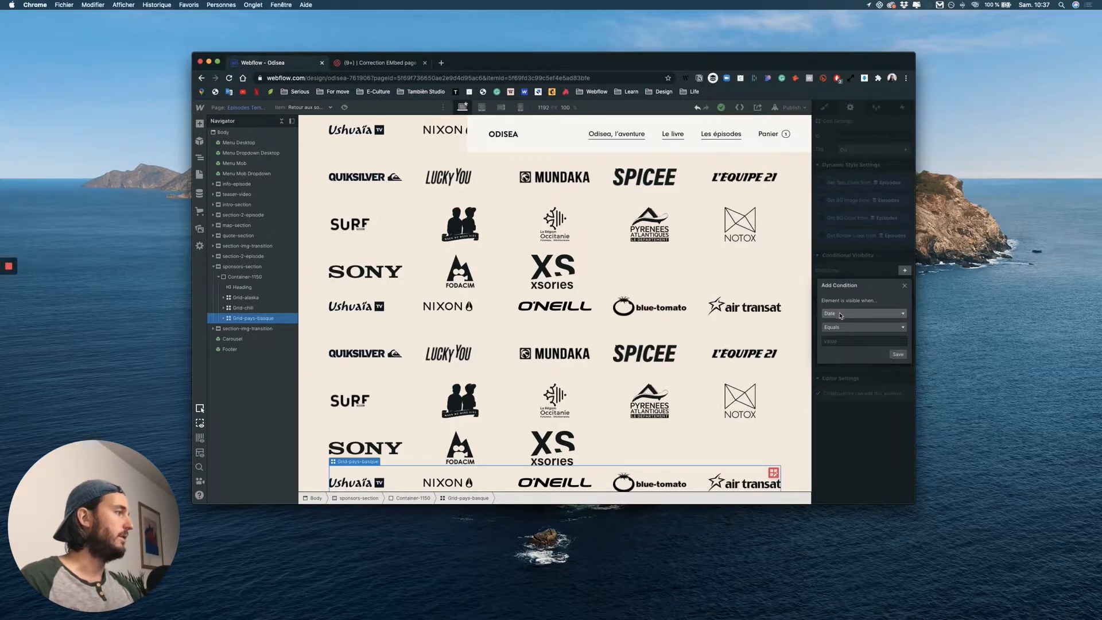
{"action": "left_click", "coordinate": [837, 327]}
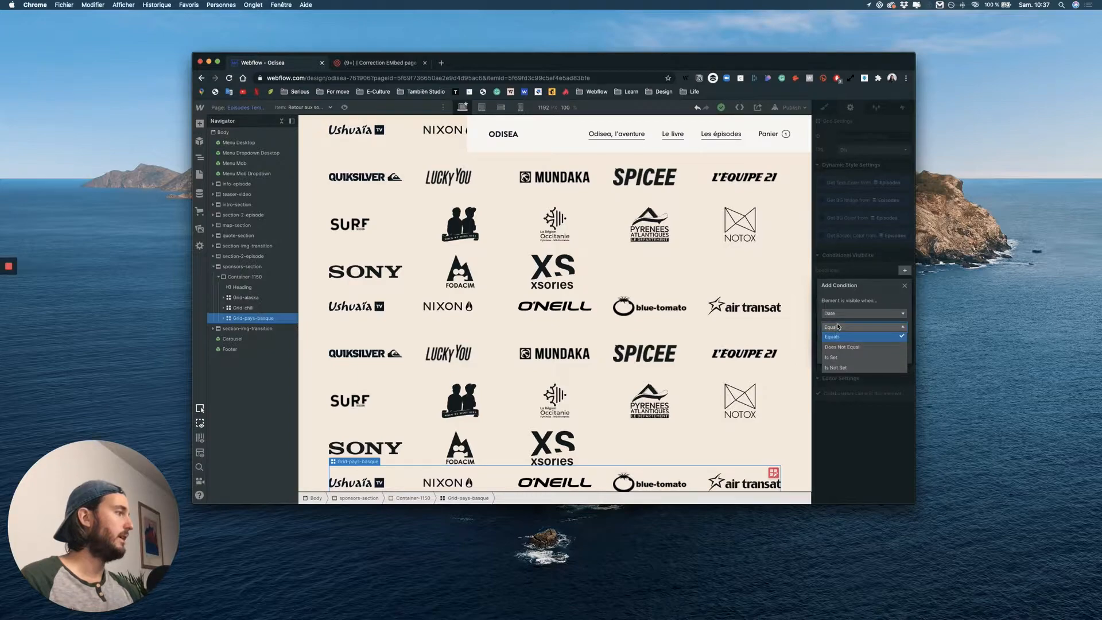
{"action": "left_click", "coordinate": [838, 338]}
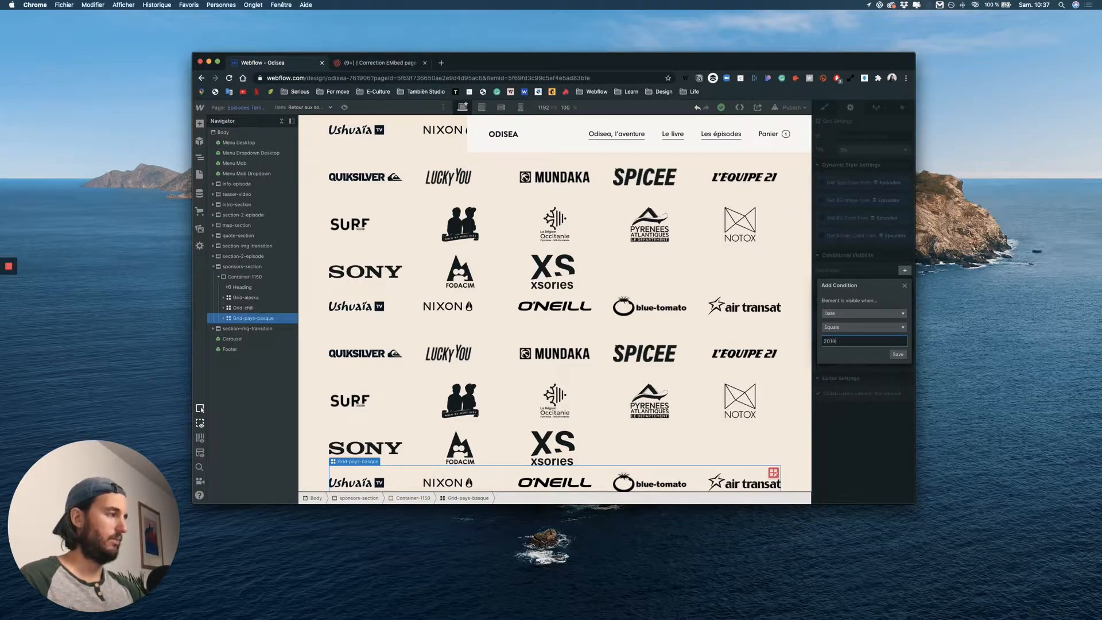
{"action": "left_click", "coordinate": [898, 354]}
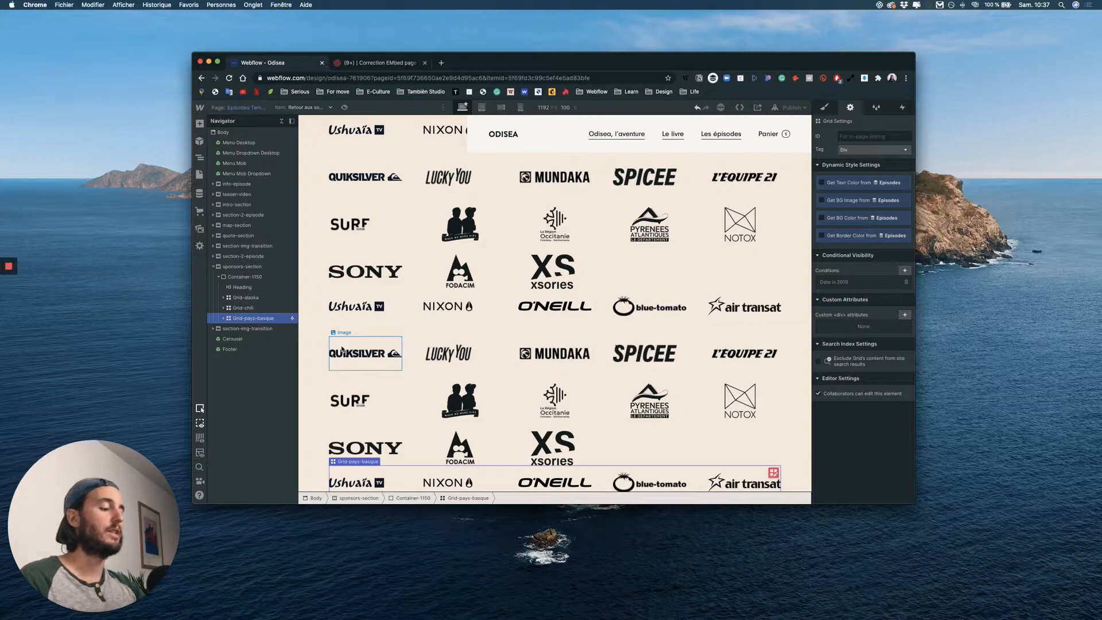
Step: Add a conditional visibility rule to Grid-chili so it shows only when Date equals 2018
{"action": "left_click", "coordinate": [243, 307]}
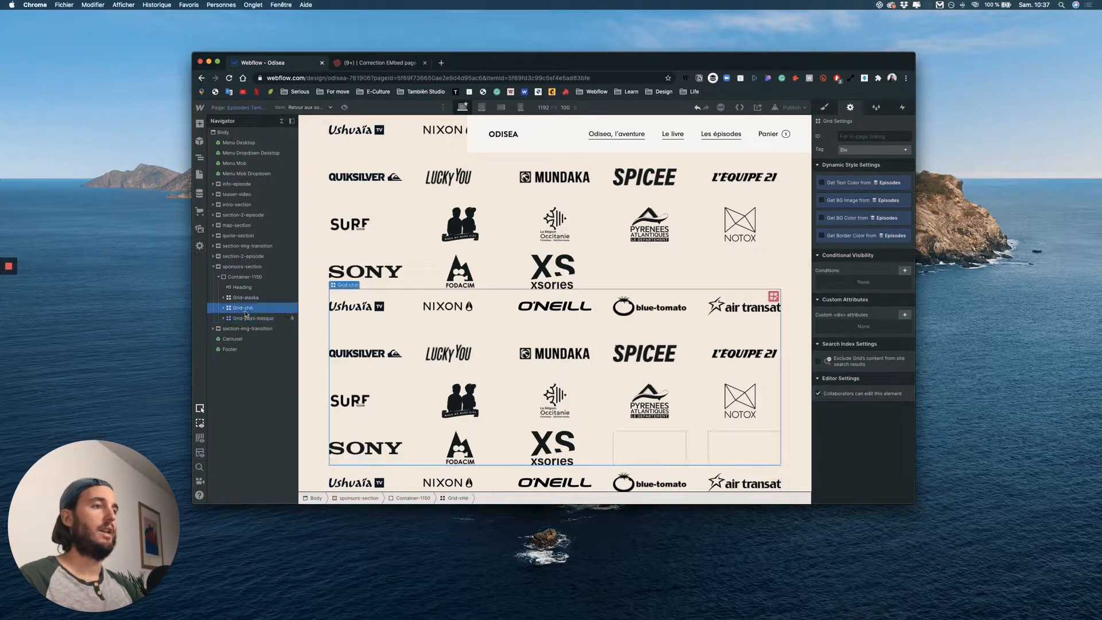
{"action": "left_click", "coordinate": [904, 271]}
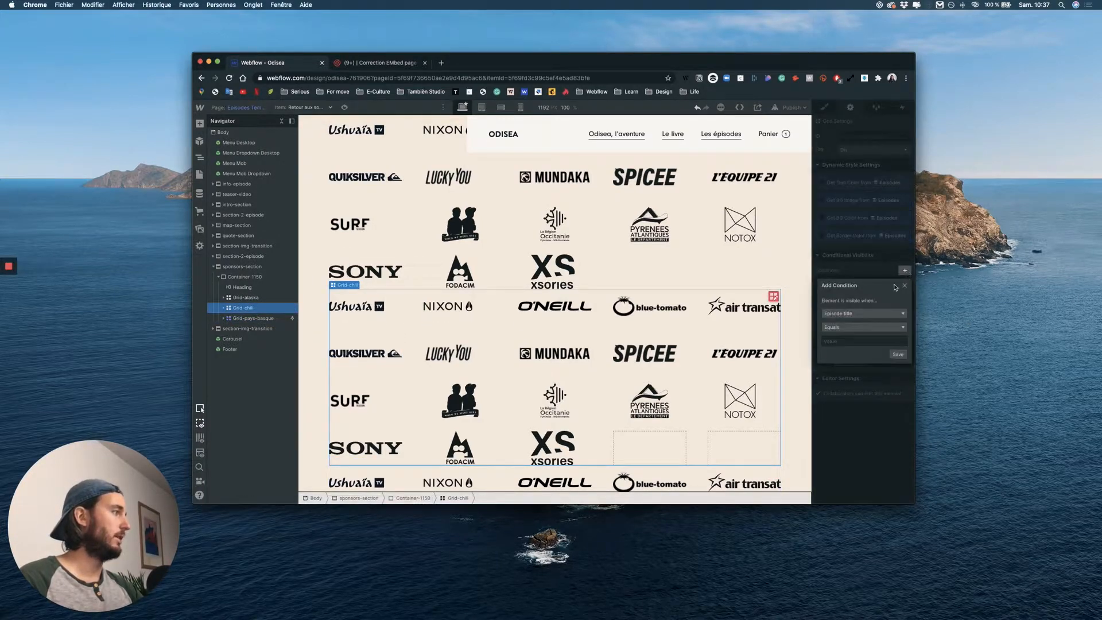
{"action": "left_click", "coordinate": [847, 318]}
{"action": "left_click", "coordinate": [849, 332]}
{"action": "left_click", "coordinate": [848, 327]}
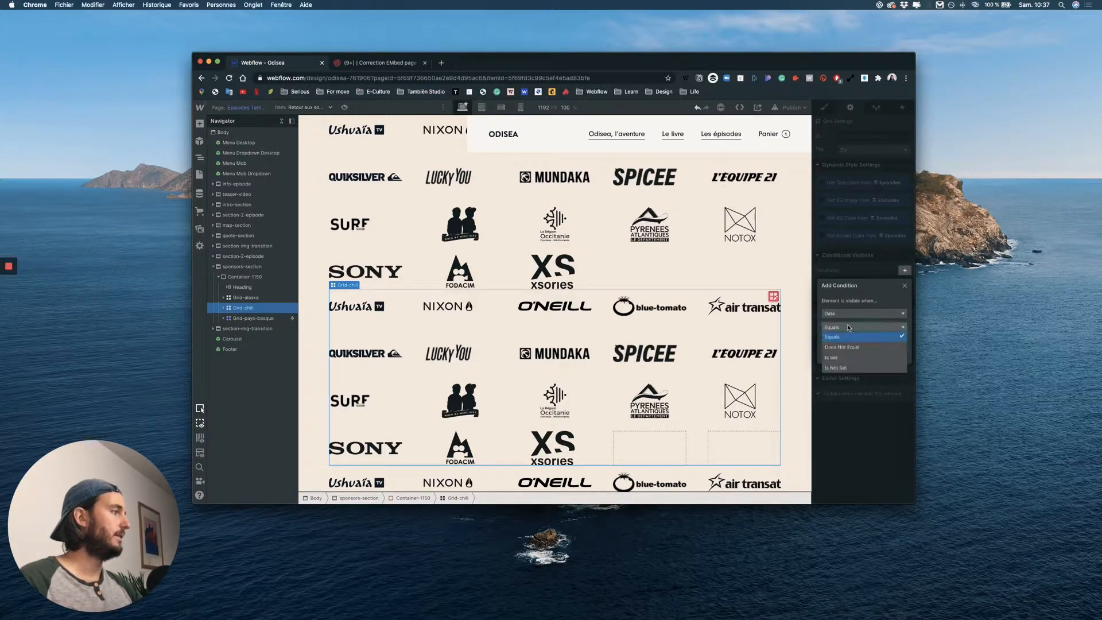
{"action": "left_click", "coordinate": [844, 339]}
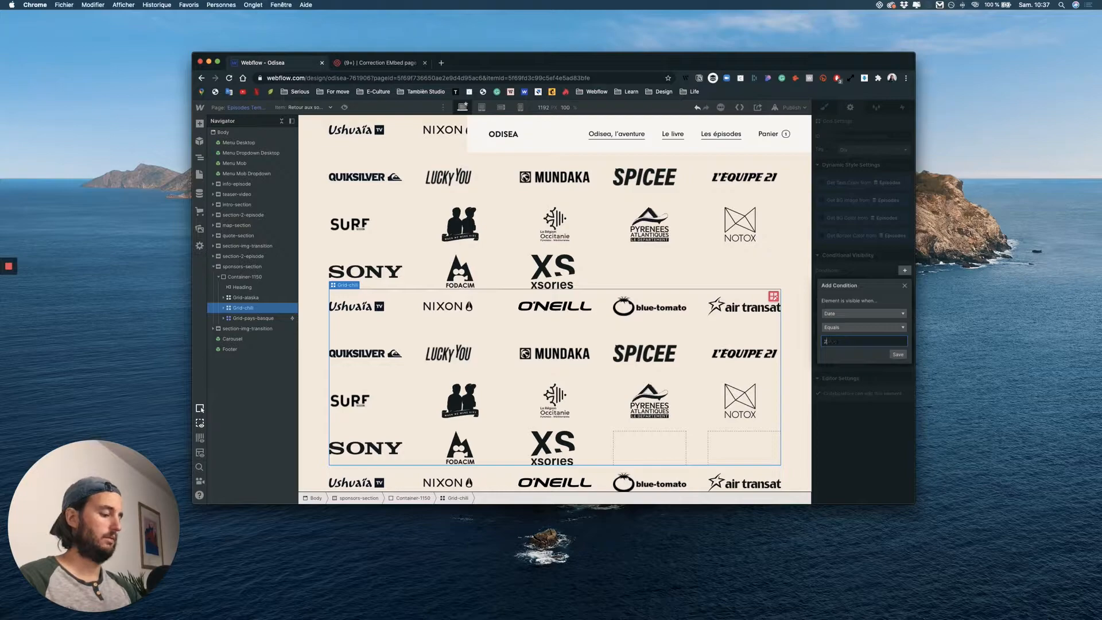
{"action": "left_click", "coordinate": [904, 358]}
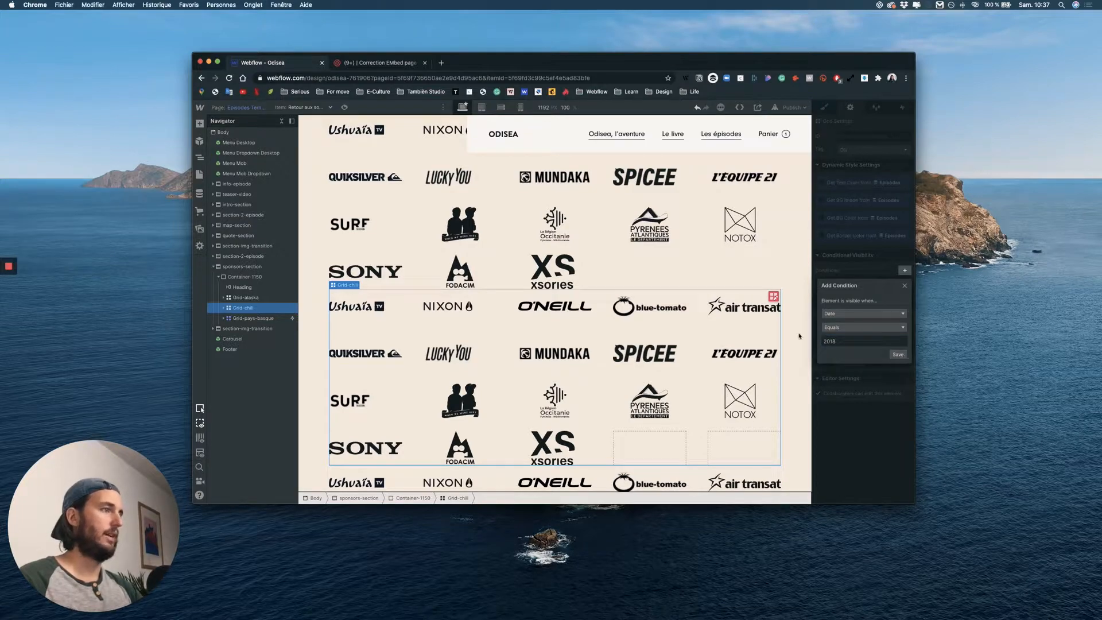
{"action": "scroll", "coordinate": [523, 304], "scroll_direction": "down", "scroll_amount": 3}
{"action": "scroll", "coordinate": [484, 278], "scroll_direction": "up", "scroll_amount": 1}
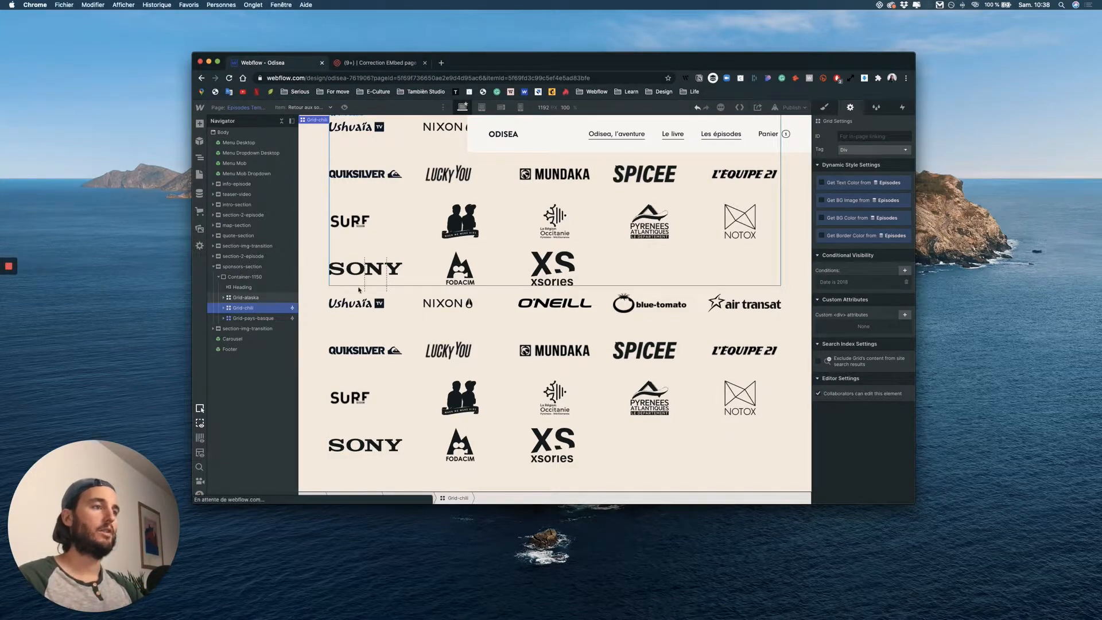
Step: Add a conditional visibility rule to Grid-alaska so it shows only when Date equals 2017
{"action": "left_click", "coordinate": [275, 298]}
{"action": "left_click", "coordinate": [902, 270]}
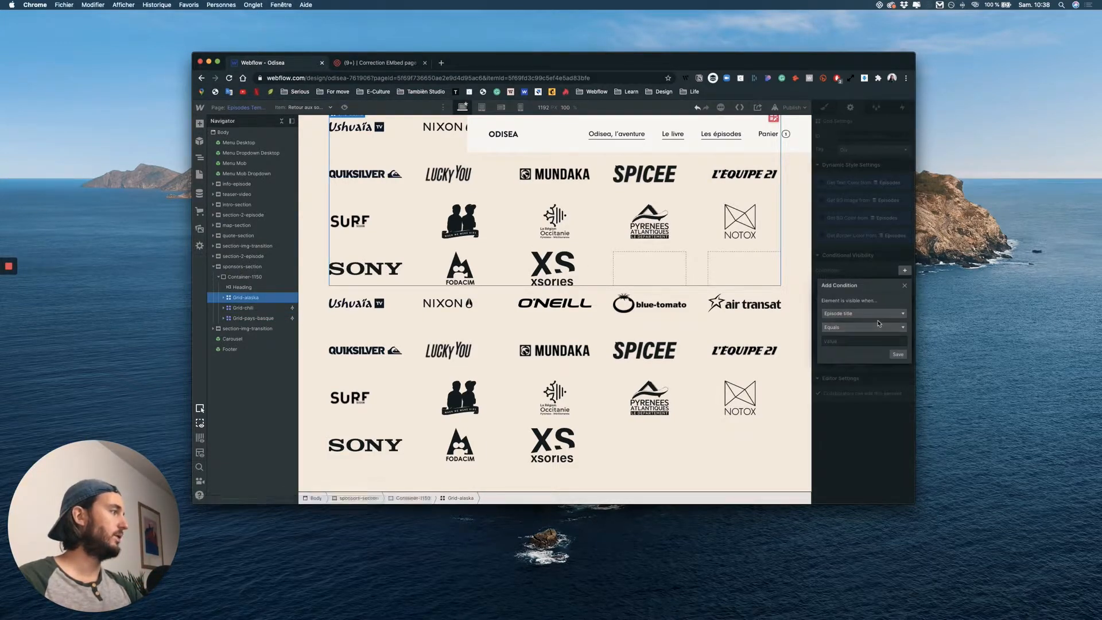
{"action": "left_click", "coordinate": [872, 313]}
{"action": "left_click", "coordinate": [843, 333]}
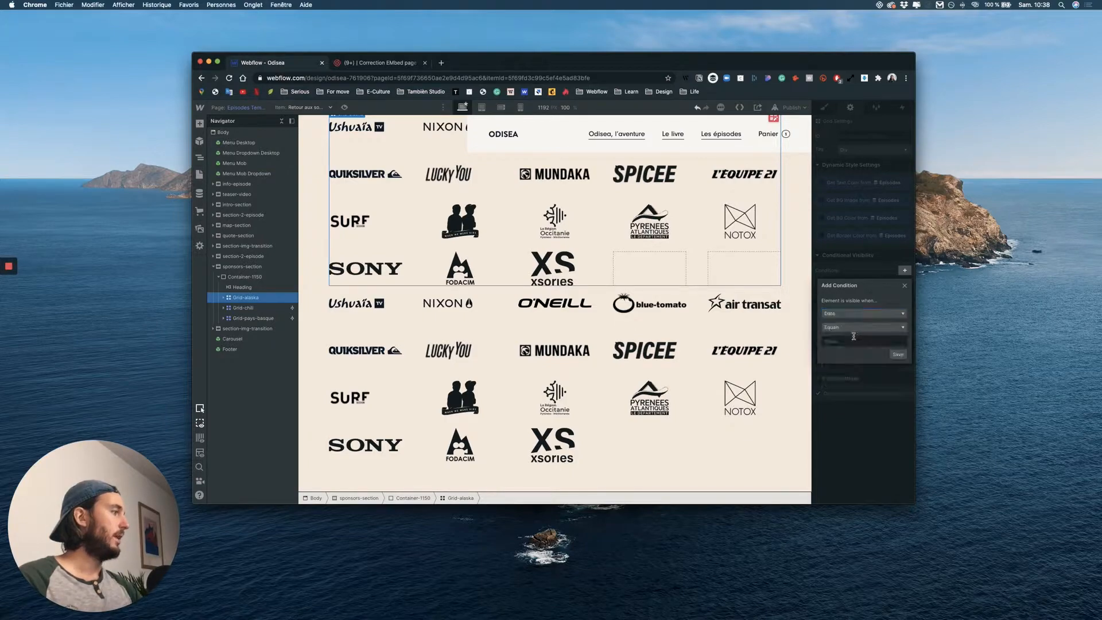
{"action": "left_click", "coordinate": [838, 341]}
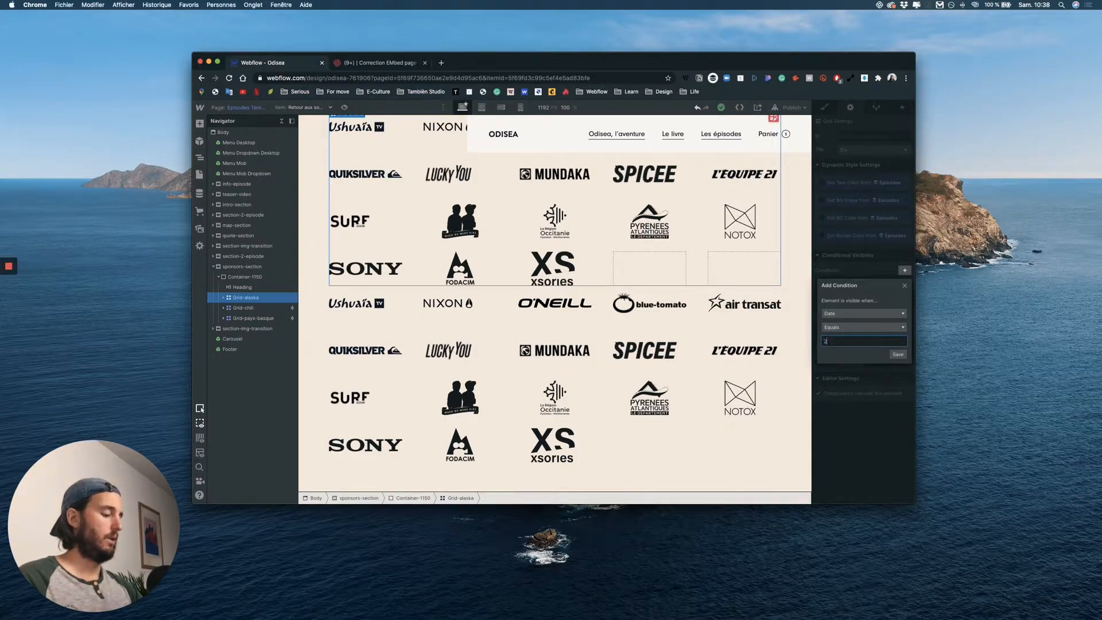
{"action": "left_click", "coordinate": [897, 354]}
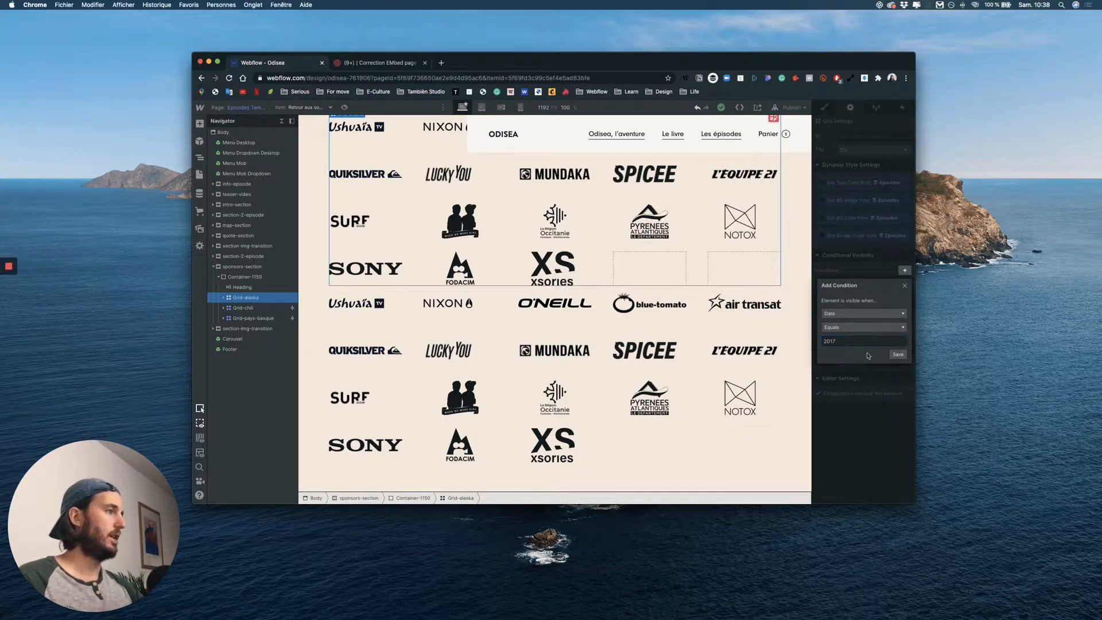
{"action": "scroll", "coordinate": [591, 264], "scroll_direction": "down", "scroll_amount": 2}
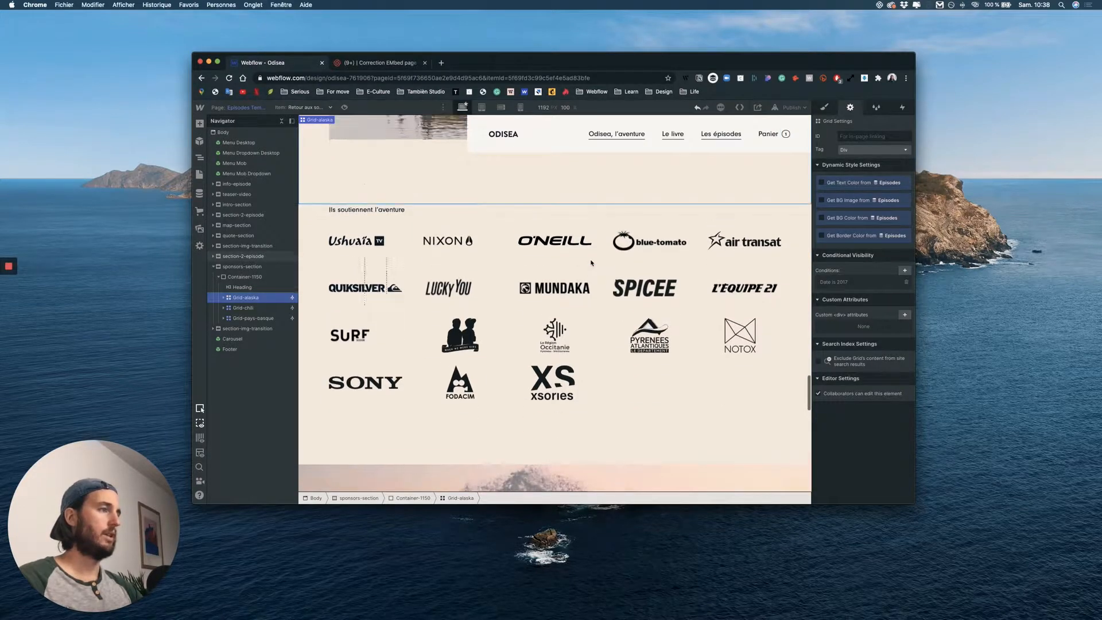
{"action": "scroll", "coordinate": [591, 263], "scroll_direction": "up", "scroll_amount": 3}
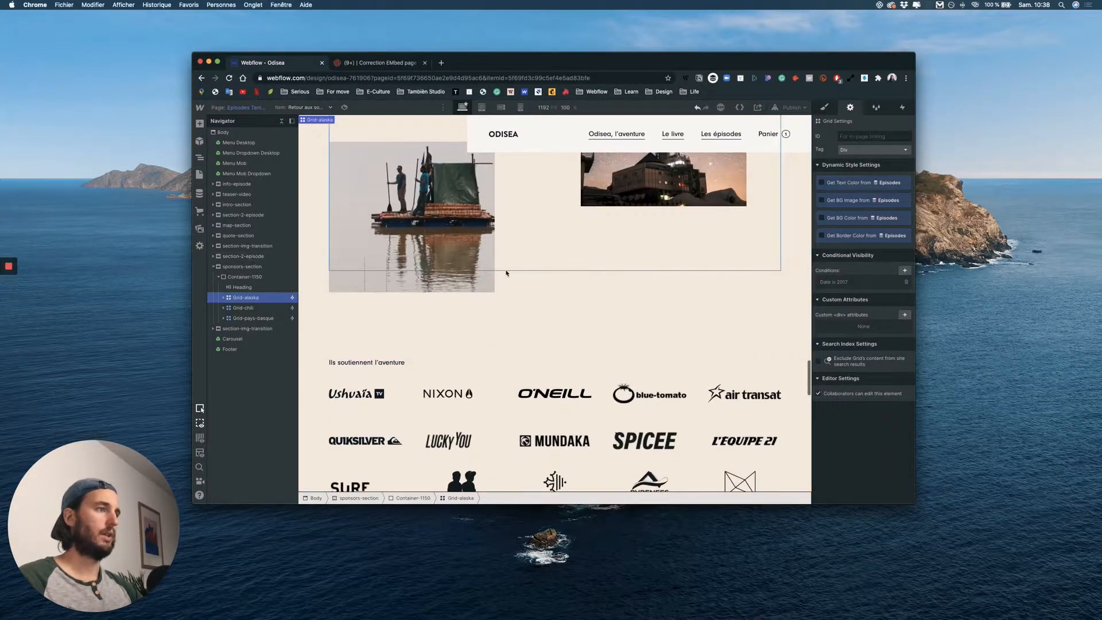
Step: Delete the Xsories, Sony and Notox logo wrappers from Grid-pays-basque
{"action": "left_click", "coordinate": [244, 307]}
{"action": "left_click", "coordinate": [255, 317]}
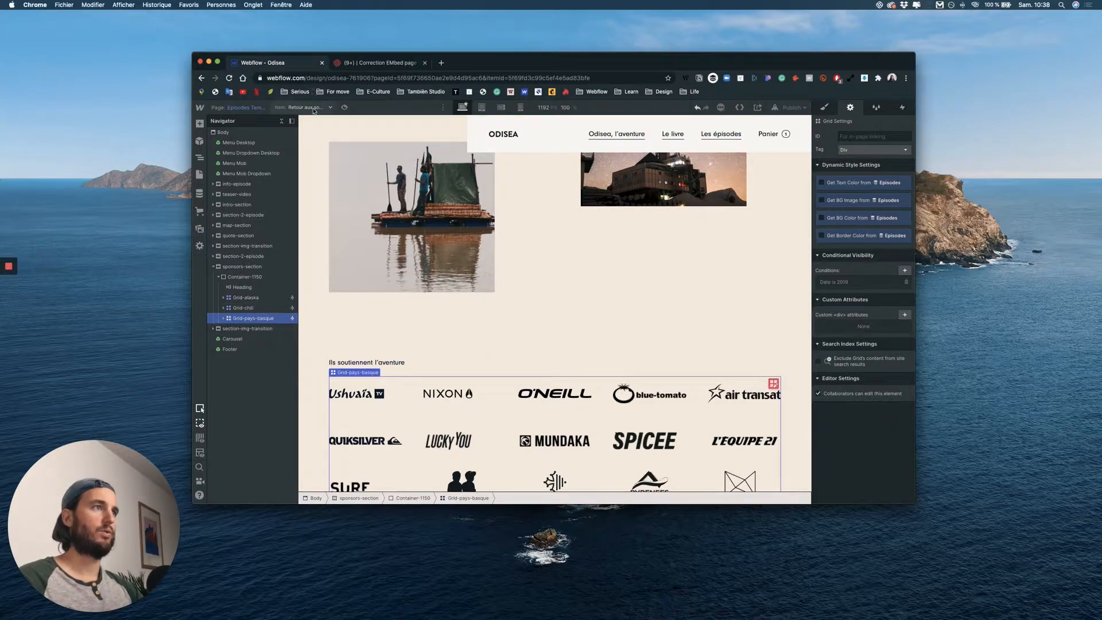
{"action": "scroll", "coordinate": [454, 322], "scroll_direction": "down", "scroll_amount": 2}
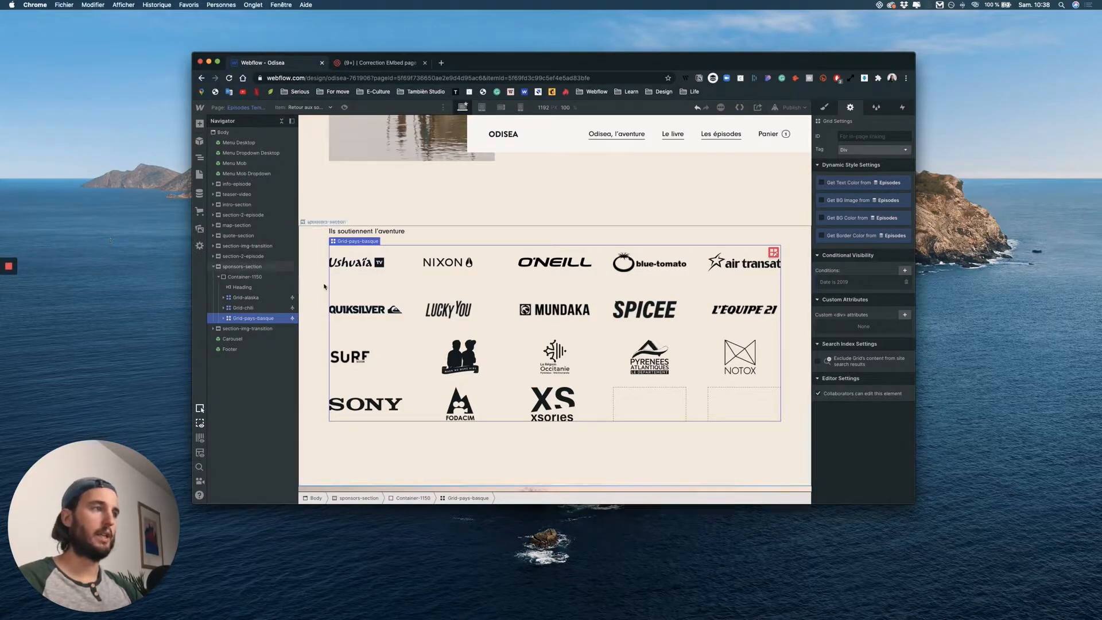
{"action": "left_click", "coordinate": [224, 318]}
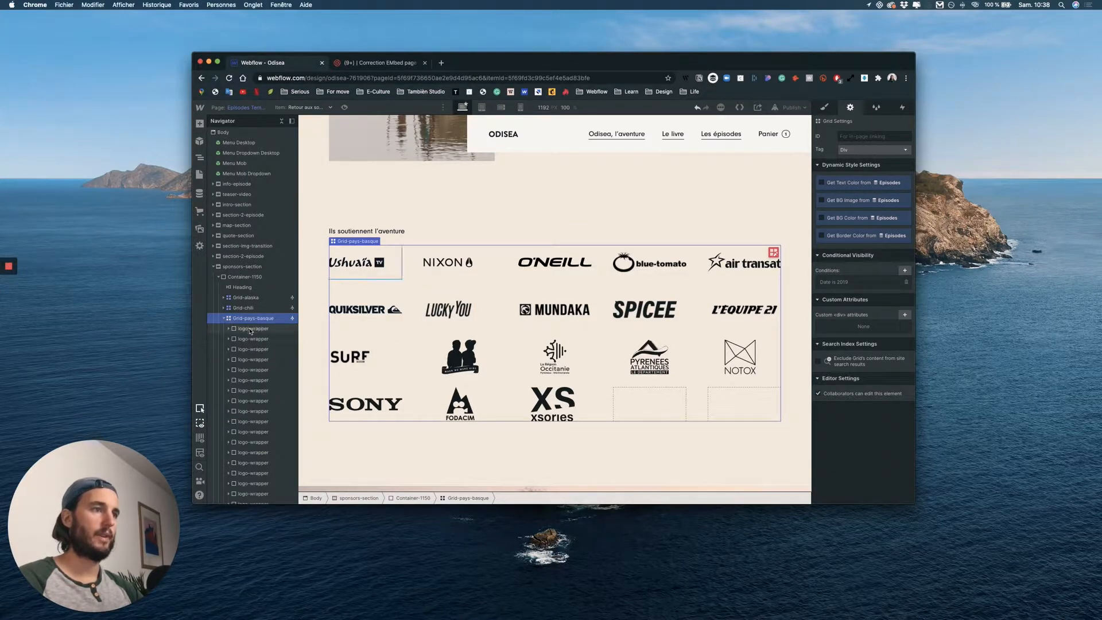
{"action": "left_click", "coordinate": [251, 328]}
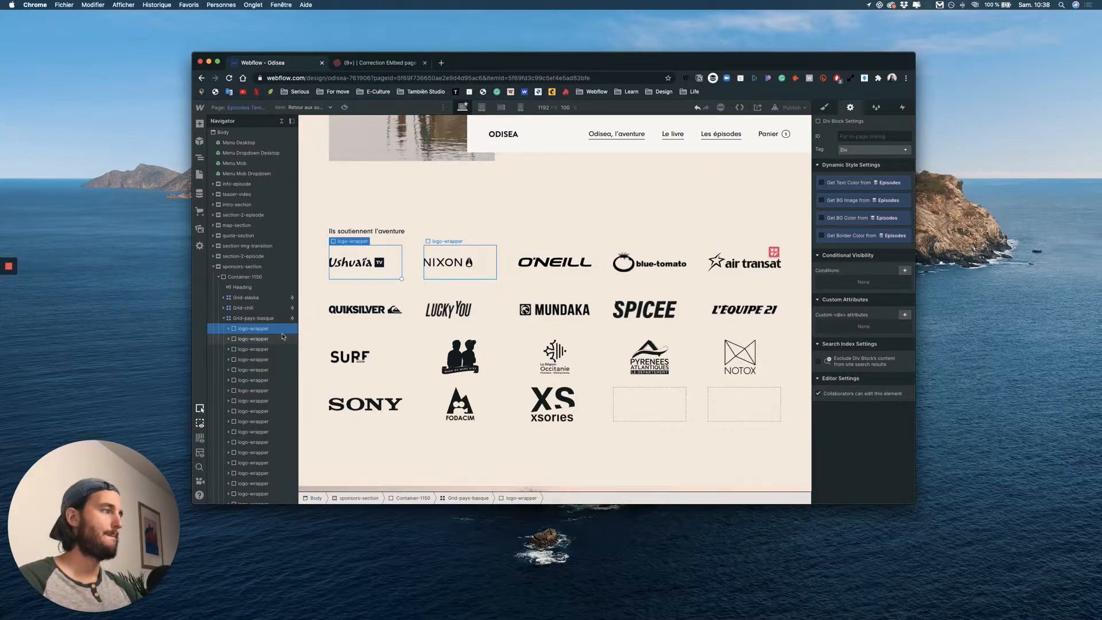
{"action": "left_click", "coordinate": [552, 404]}
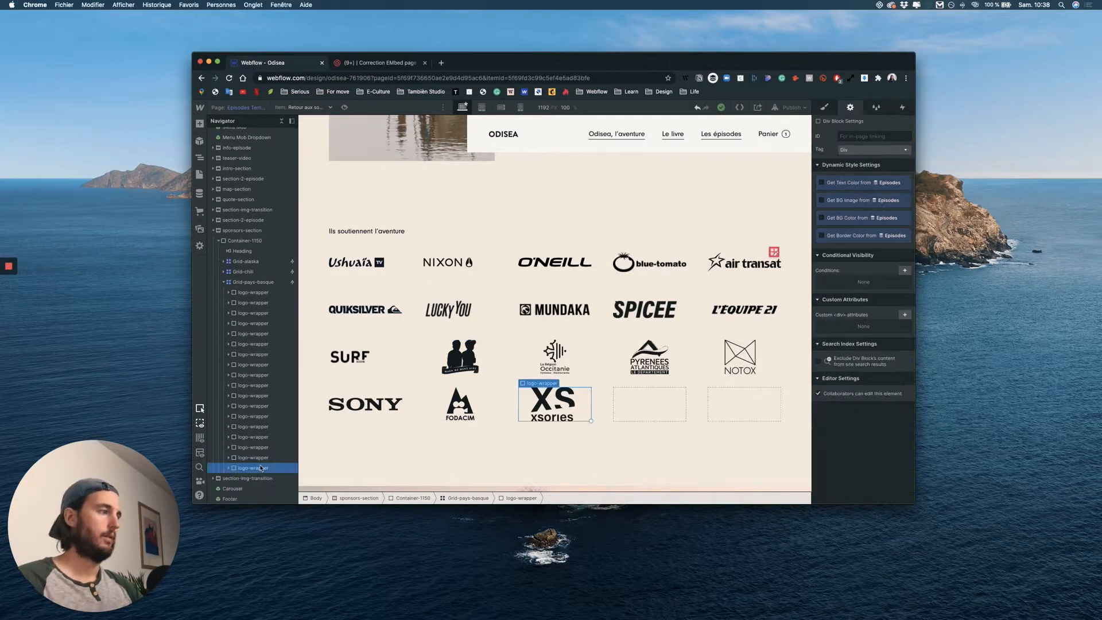
{"action": "key", "text": "BackSpace"}
{"action": "left_click", "coordinate": [256, 447]}
{"action": "key", "text": "BackSpace"}
{"action": "left_click", "coordinate": [256, 437]}
{"action": "key", "text": "BackSpace"}
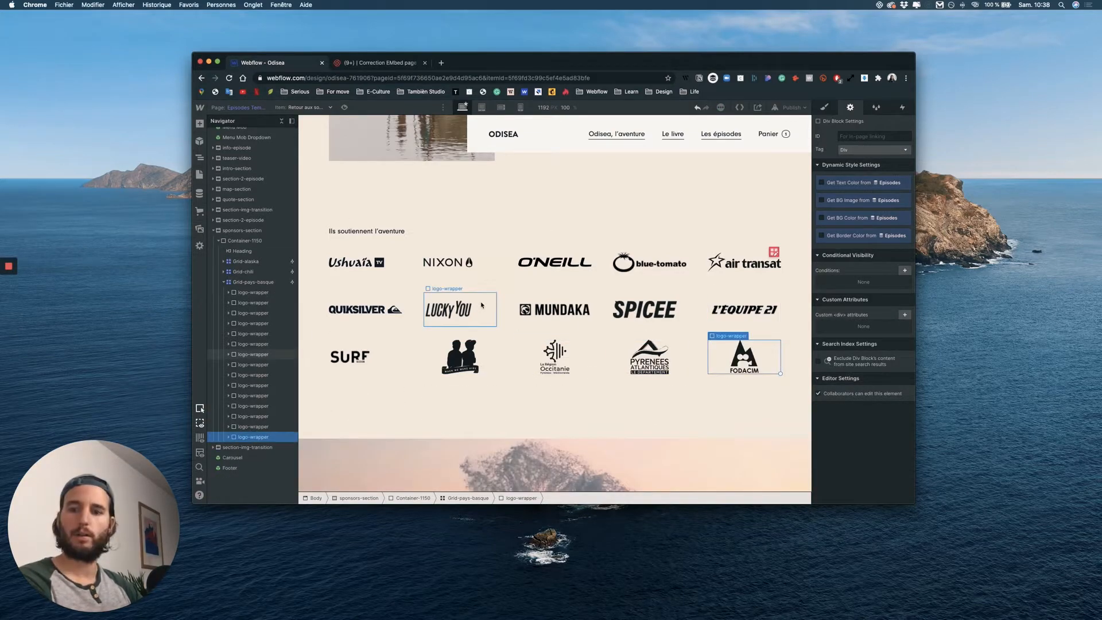
Step: Delete the Nixon, O'Neill, Blue-Tomato, Air Transat, Quiksilver, Lucky You, Mundaka and L'Équipe 21 logos from Grid-pays-basque
{"action": "left_click", "coordinate": [258, 386]}
{"action": "key", "text": "BackSpace"}
{"action": "left_click", "coordinate": [258, 365]}
{"action": "key", "text": "BackSpace"}
{"action": "left_click", "coordinate": [259, 354]}
{"action": "key", "text": "BackSpace"}
{"action": "left_click", "coordinate": [261, 344]}
{"action": "key", "text": "BackSpace"}
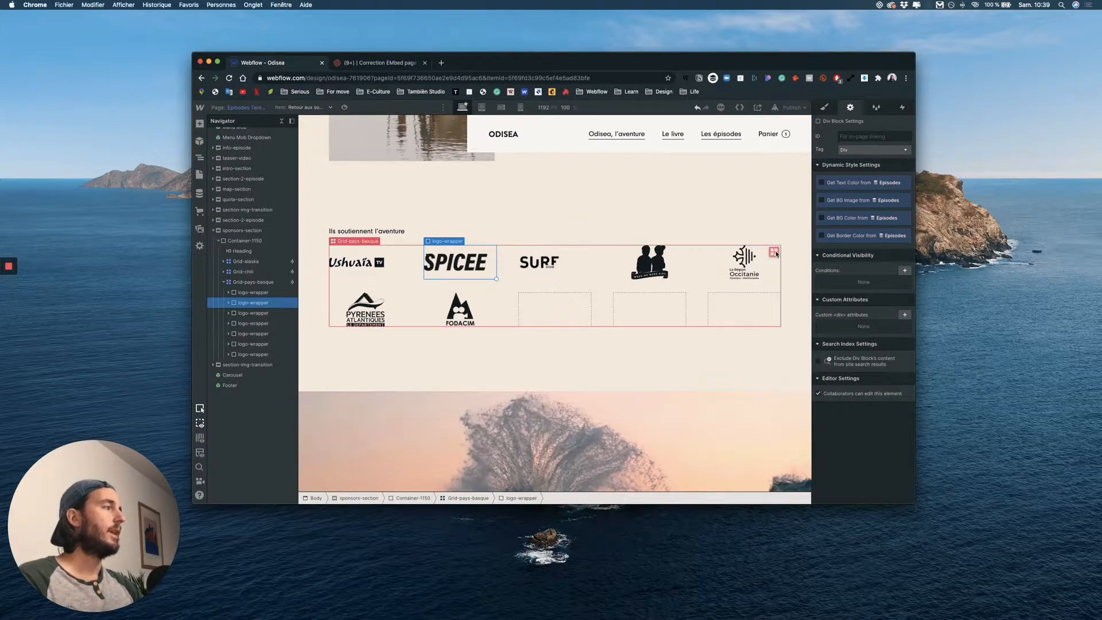
Step: Reduce Grid-pays-basque to four columns, trying a three-column layout and undoing it
{"action": "left_click", "coordinate": [773, 252]}
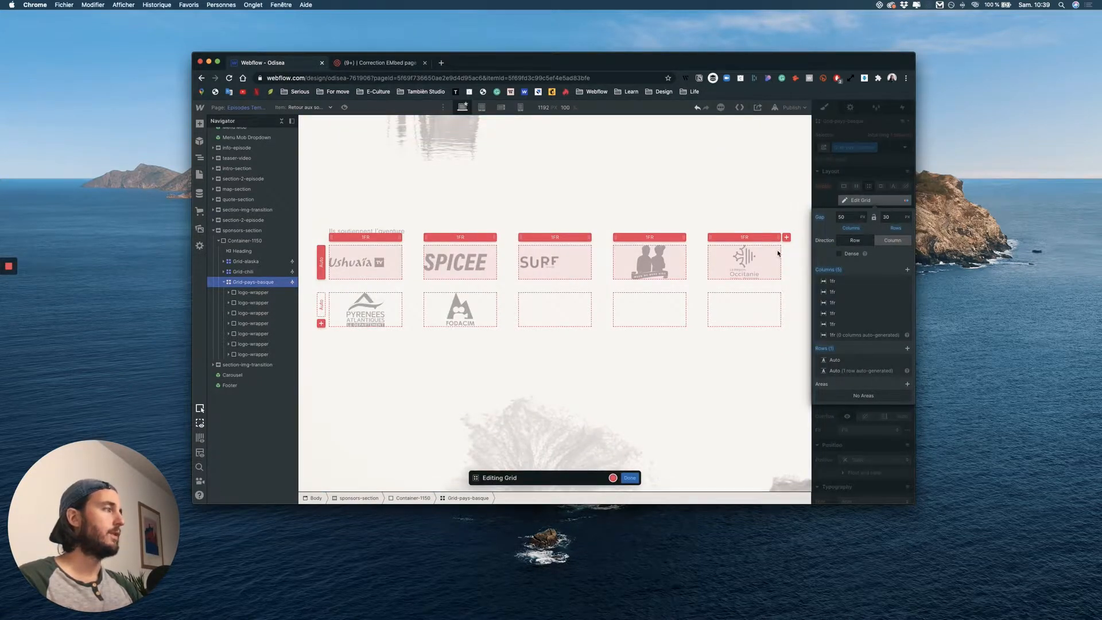
{"action": "scroll", "coordinate": [904, 327], "scroll_direction": "up", "scroll_amount": 4}
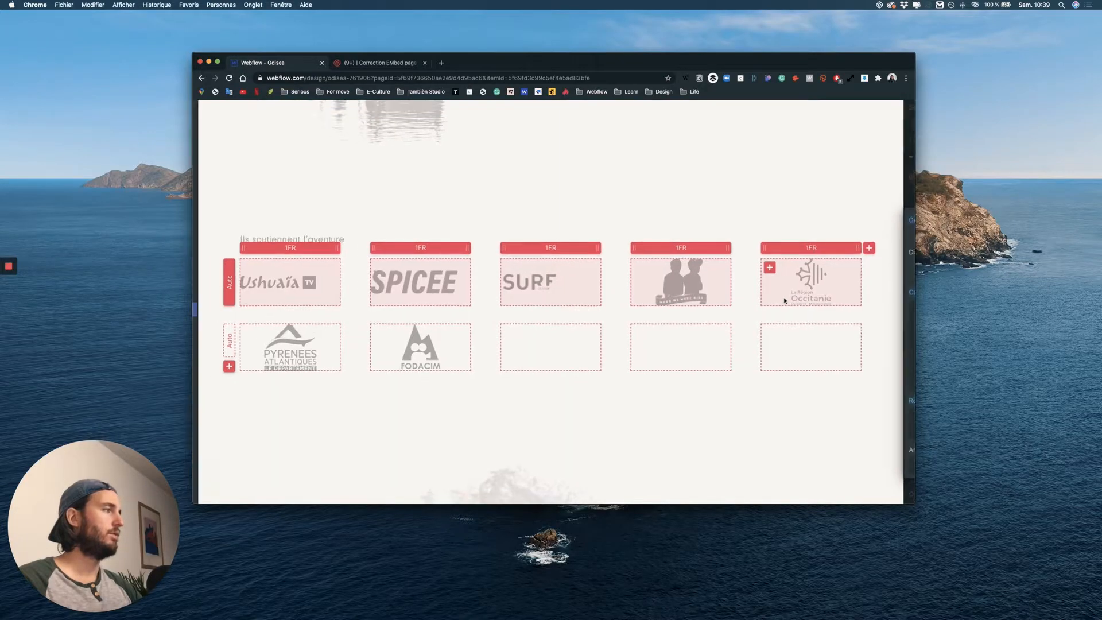
{"action": "scroll", "coordinate": [783, 294], "scroll_direction": "down", "scroll_amount": 4}
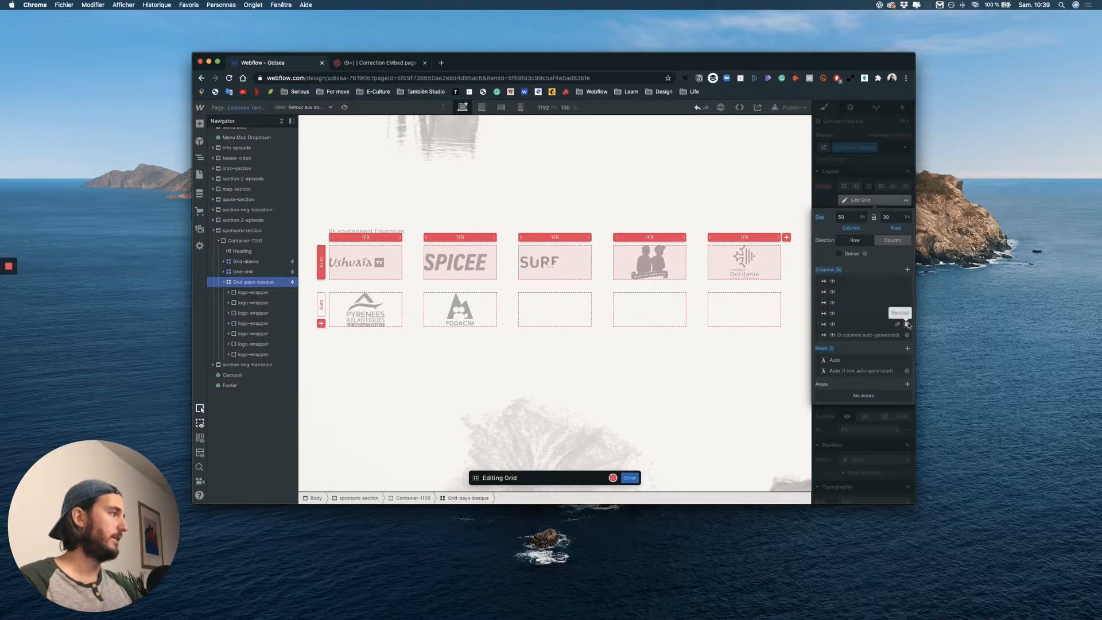
{"action": "left_click", "coordinate": [907, 324]}
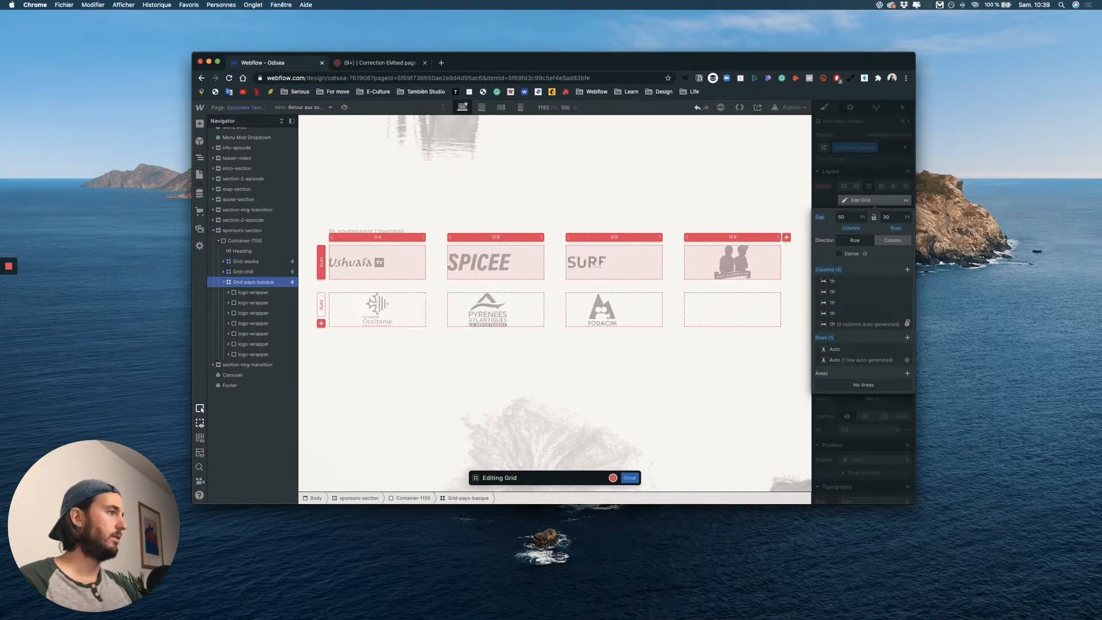
{"action": "mouse_move", "coordinate": [907, 324]}
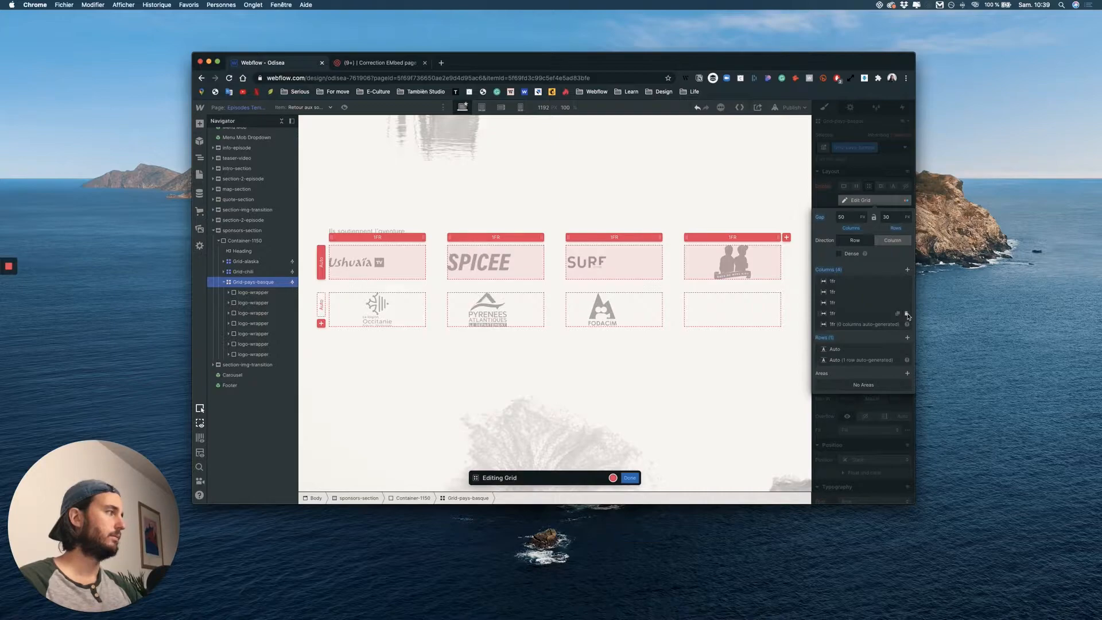
{"action": "left_click", "coordinate": [906, 313]}
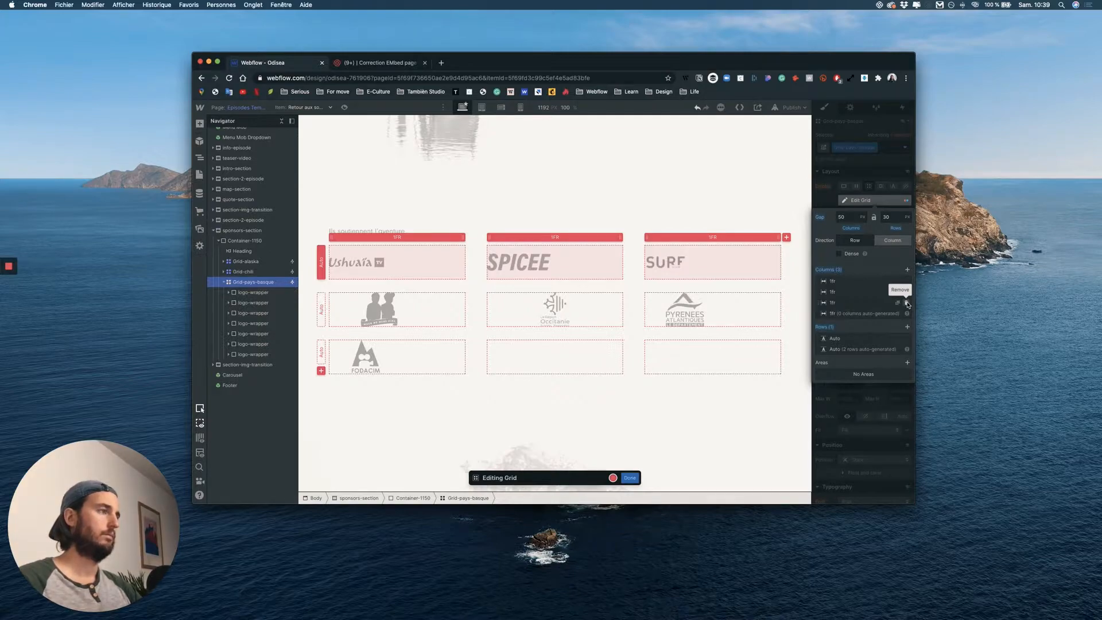
{"action": "key", "text": "super+z"}
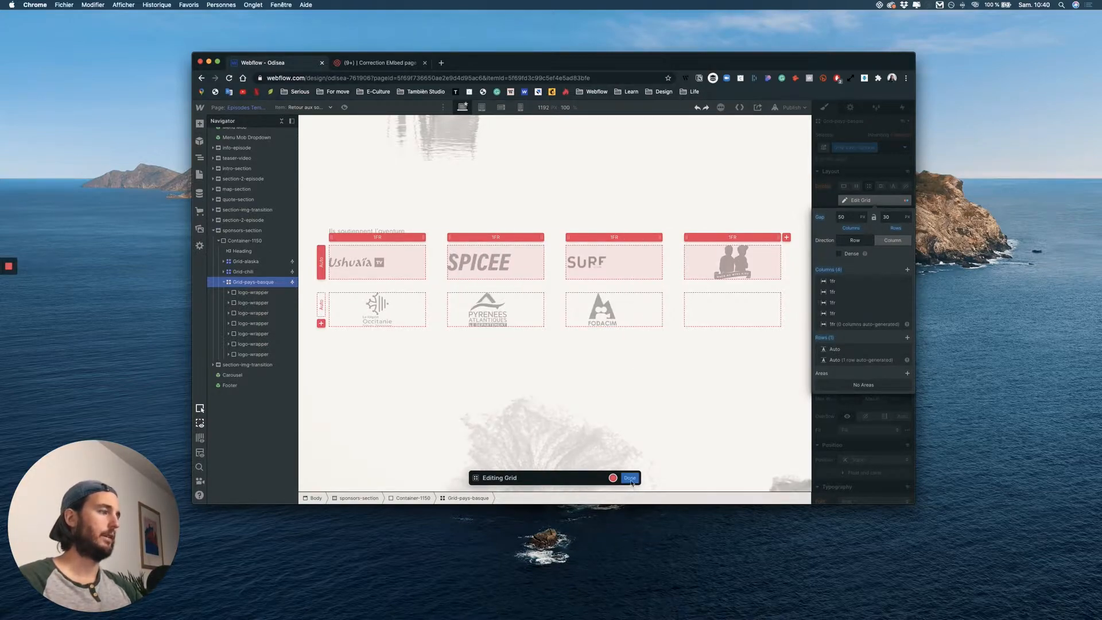
{"action": "left_click", "coordinate": [662, 390]}
Step: Move the two-silhouette logo wrapper to the first position in Grid-pays-basque
{"action": "scroll", "coordinate": [659, 388], "scroll_direction": "up", "scroll_amount": 2}
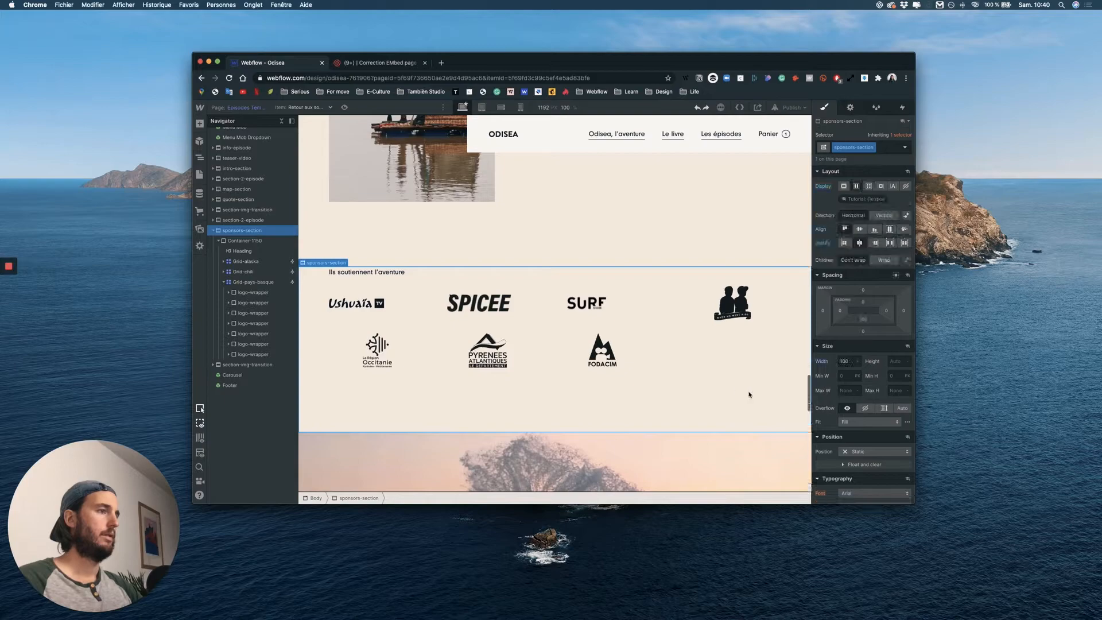
{"action": "scroll", "coordinate": [711, 386], "scroll_direction": "up", "scroll_amount": 2}
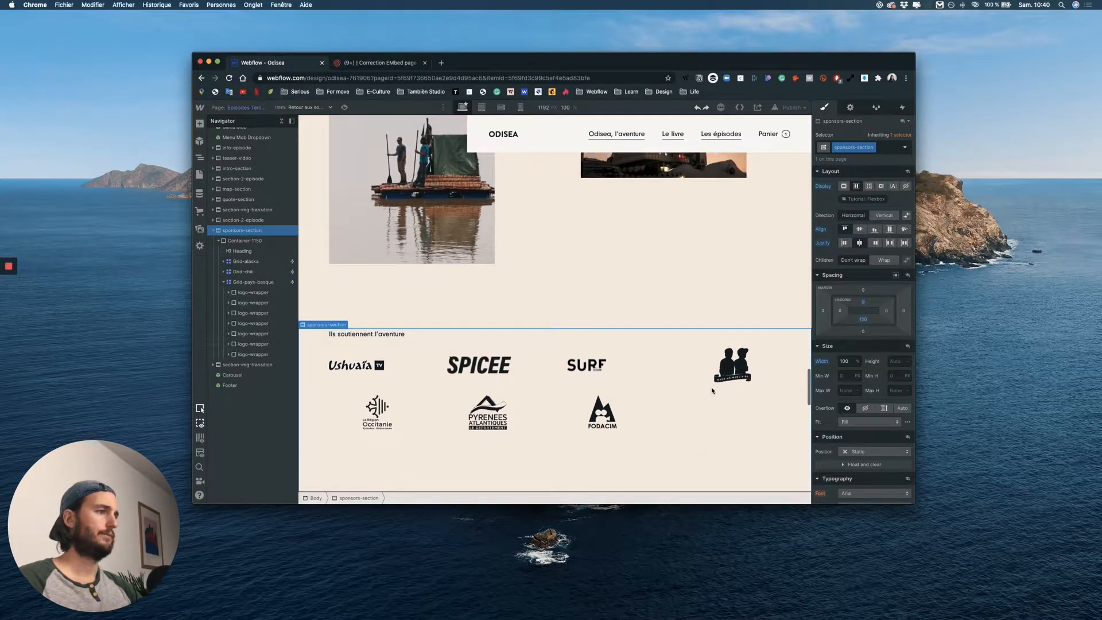
{"action": "scroll", "coordinate": [717, 390], "scroll_direction": "down", "scroll_amount": 3}
{"action": "key", "text": "super+shift+p"}
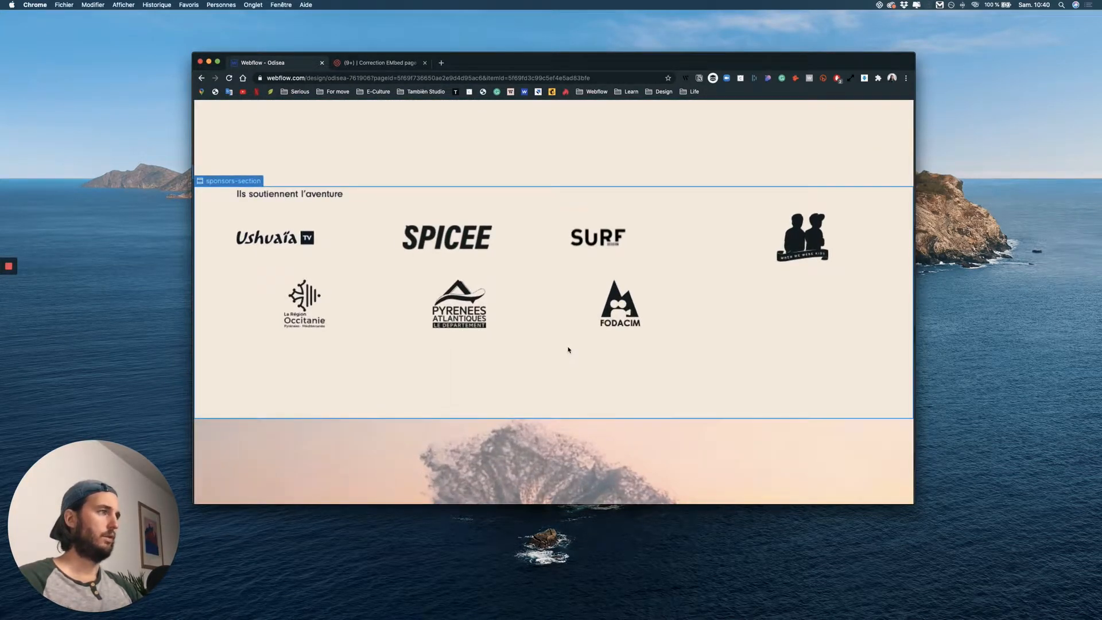
{"action": "key", "text": "super+shift+p"}
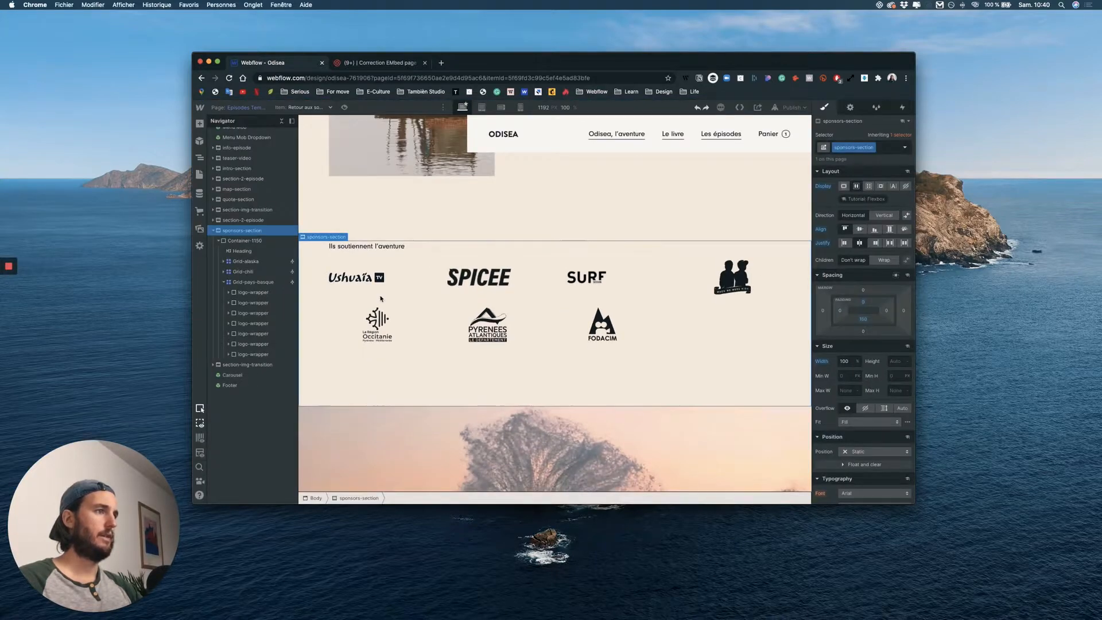
{"action": "left_click", "coordinate": [251, 346]}
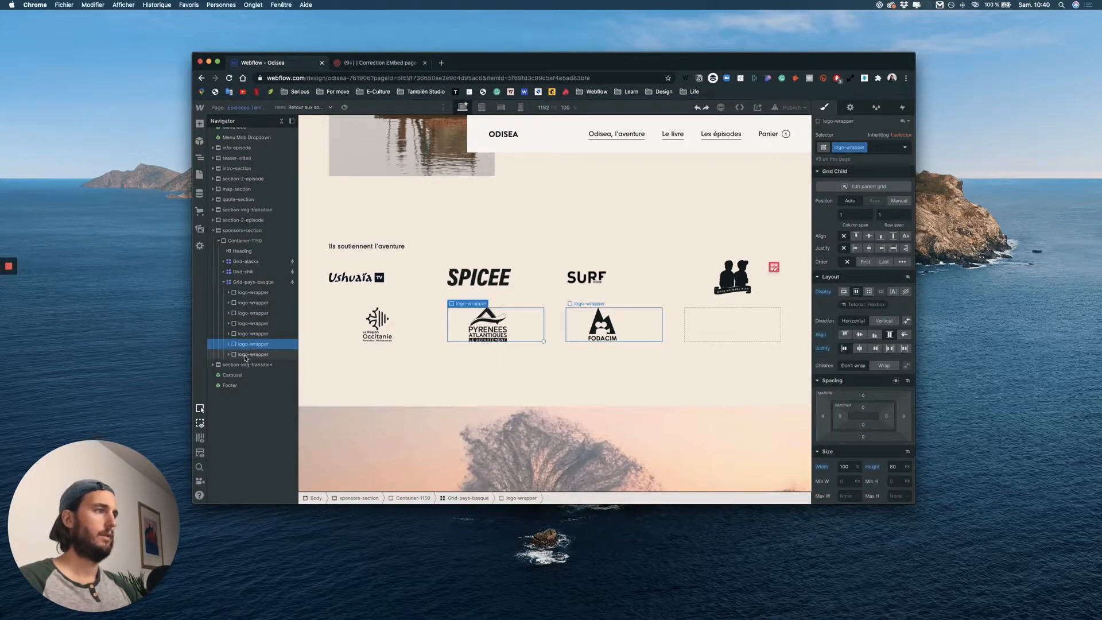
{"action": "left_click", "coordinate": [246, 355]}
{"action": "left_click", "coordinate": [253, 344]}
{"action": "left_click", "coordinate": [255, 323]}
{"action": "left_click", "coordinate": [256, 313]}
{"action": "left_click", "coordinate": [256, 325]}
{"action": "left_click_drag", "start_coordinate": [255, 325], "coordinate": [252, 292]}
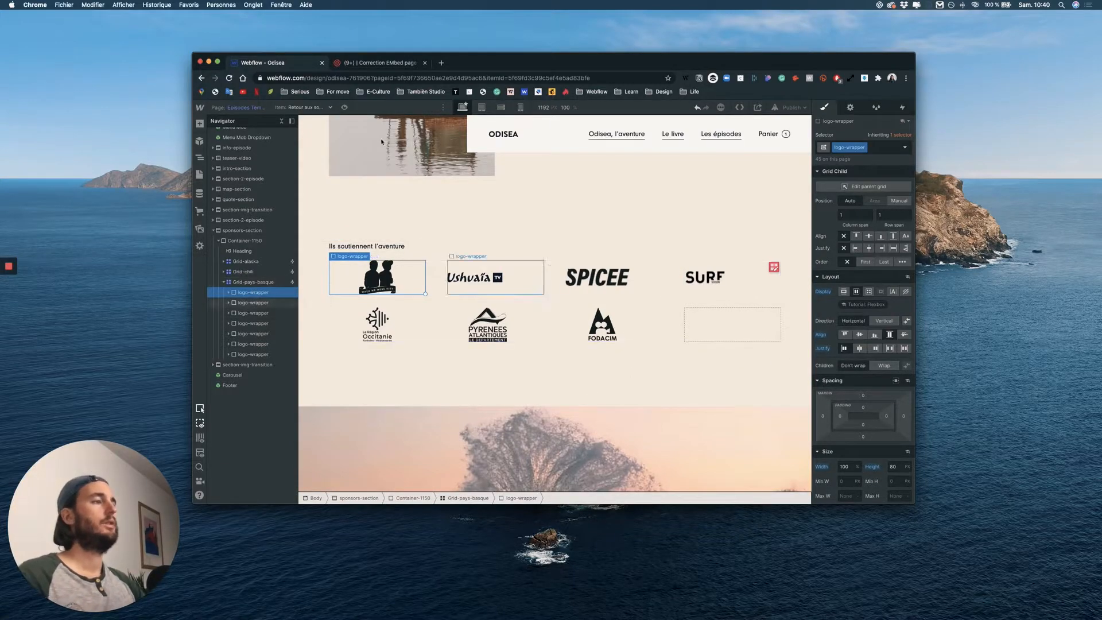
Step: Switch the template page to the Alaska episode and review the sponsor logos in Grid-alaska
{"action": "left_click", "coordinate": [329, 107]}
{"action": "left_click", "coordinate": [303, 130]}
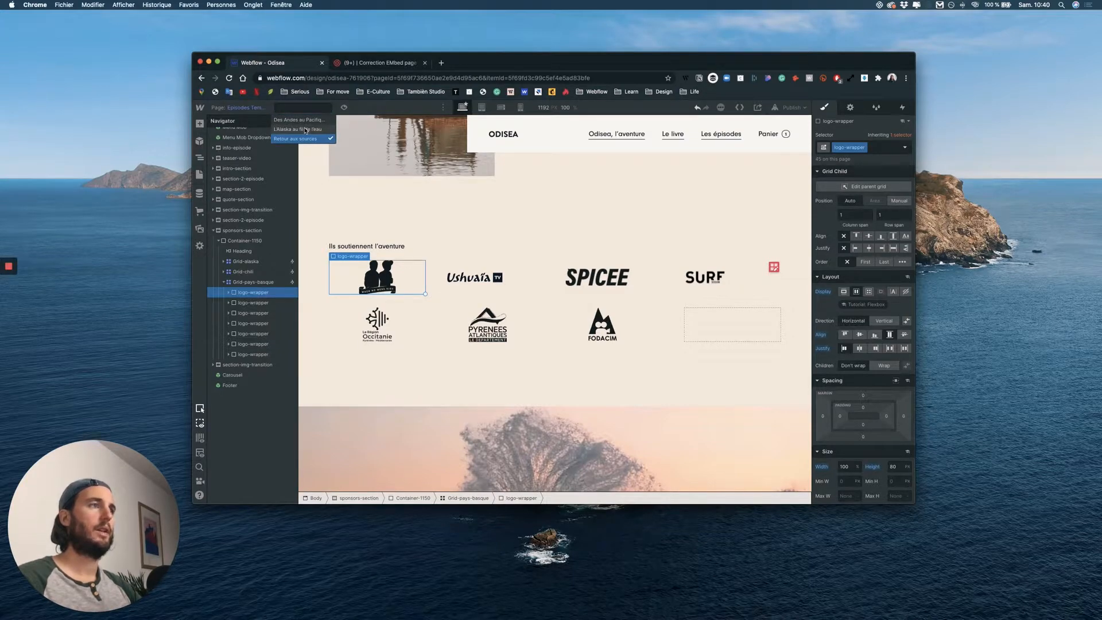
{"action": "scroll", "coordinate": [573, 352], "scroll_direction": "down", "scroll_amount": 10}
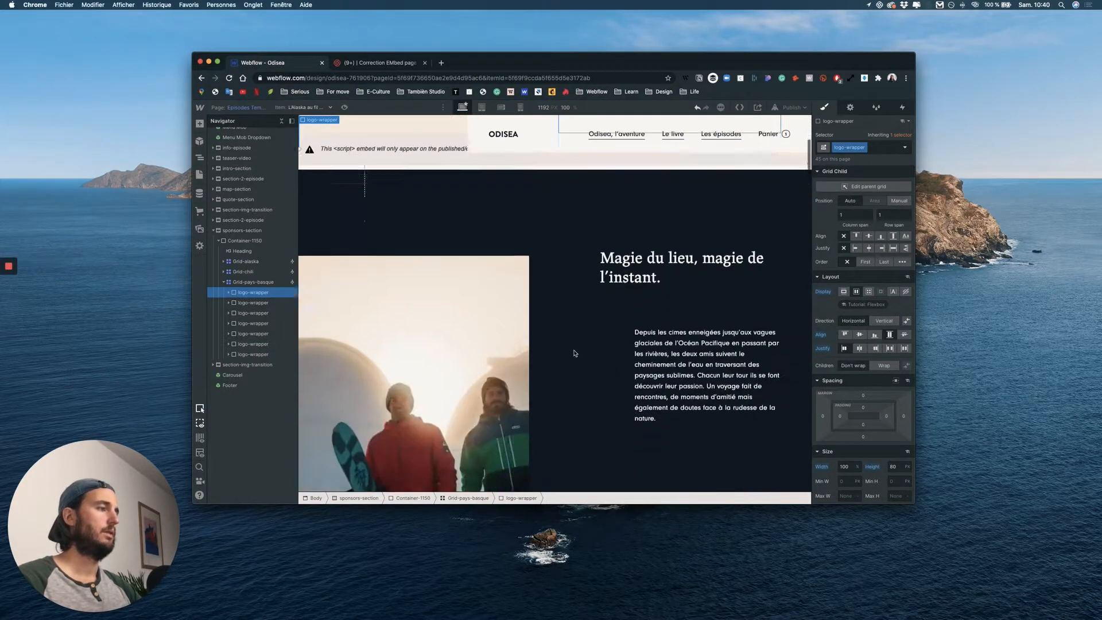
{"action": "scroll", "coordinate": [572, 353], "scroll_direction": "down", "scroll_amount": 15}
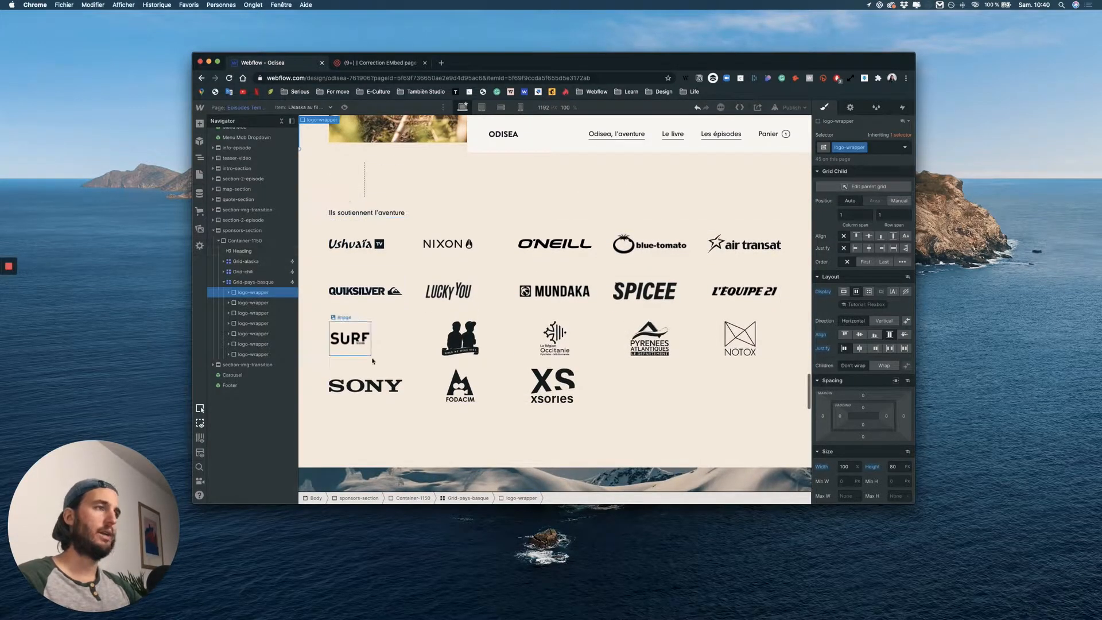
{"action": "scroll", "coordinate": [494, 371], "scroll_direction": "up", "scroll_amount": 5}
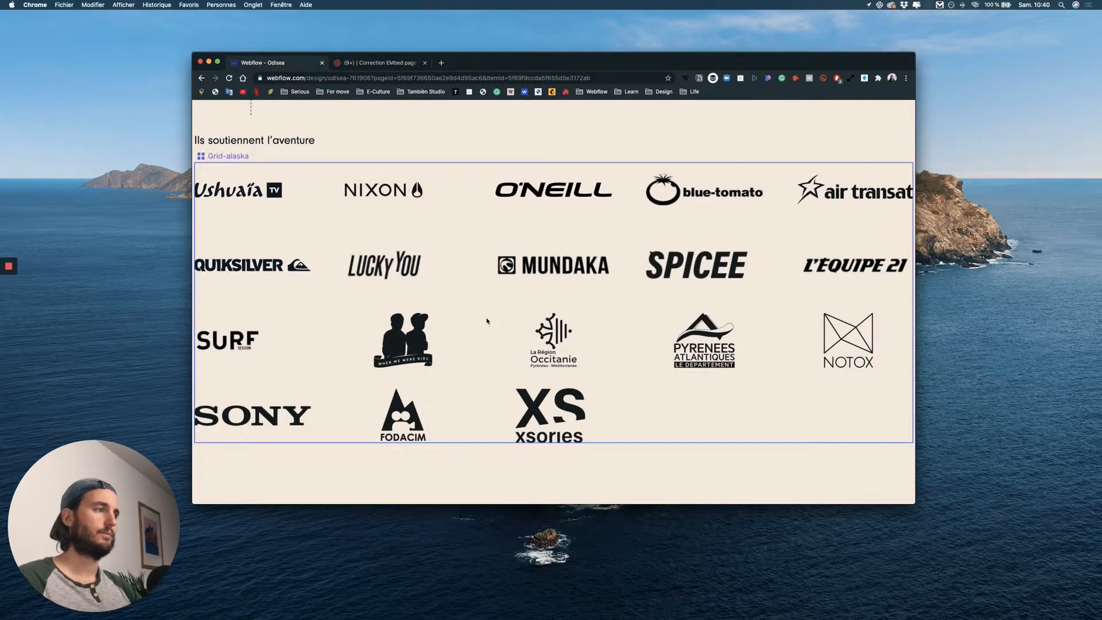
{"action": "left_click", "coordinate": [546, 280]}
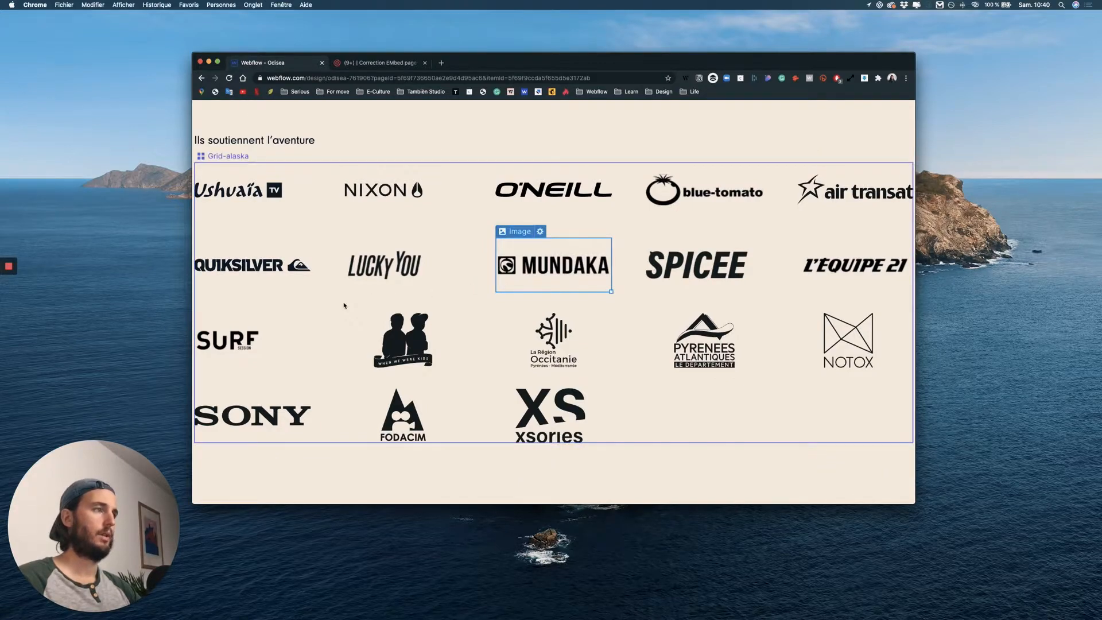
{"action": "scroll", "coordinate": [343, 305], "scroll_direction": "down", "scroll_amount": 5}
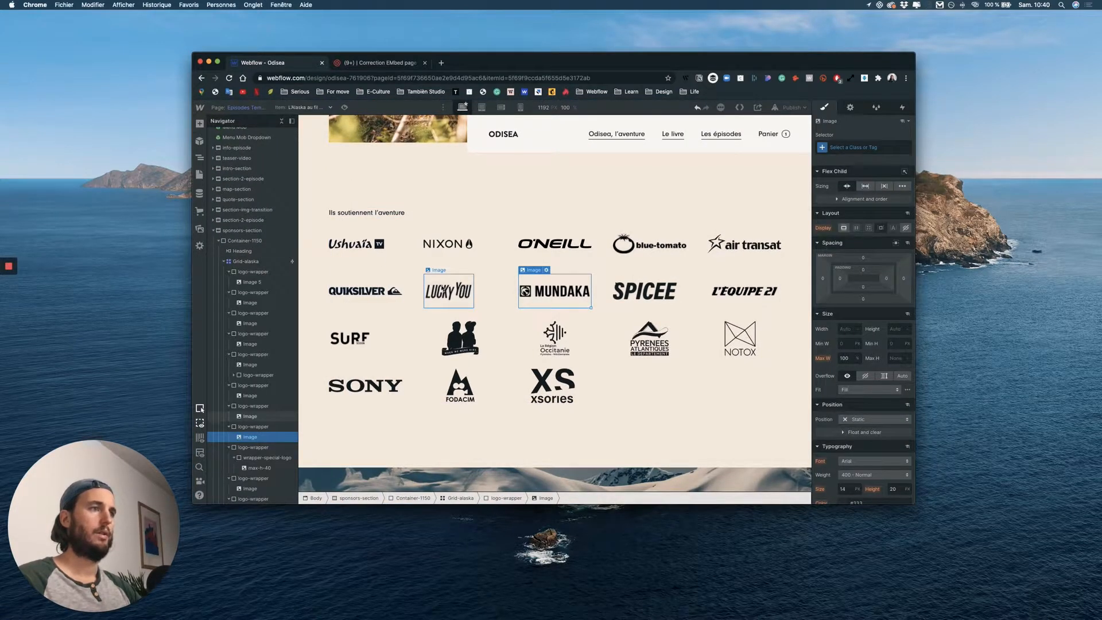
Step: Reorder Grid-alaska so its first row runs two-silhouette logo, Ushuaïa TV, Nixon, Spicee, L'Équipe 21
{"action": "left_click", "coordinate": [235, 272]}
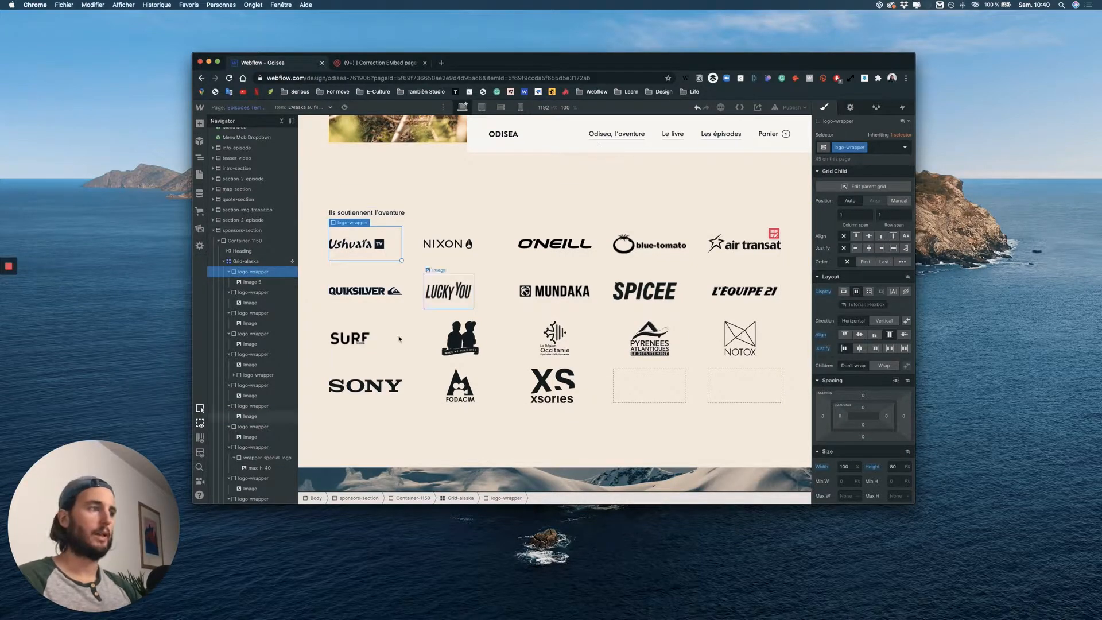
{"action": "left_click", "coordinate": [460, 337]}
{"action": "key", "text": "Up"}
{"action": "key", "text": "super+x"}
{"action": "key", "text": "super+v"}
{"action": "left_click_drag", "start_coordinate": [253, 461], "coordinate": [246, 291]}
{"action": "left_click_drag", "start_coordinate": [253, 440], "coordinate": [253, 291]}
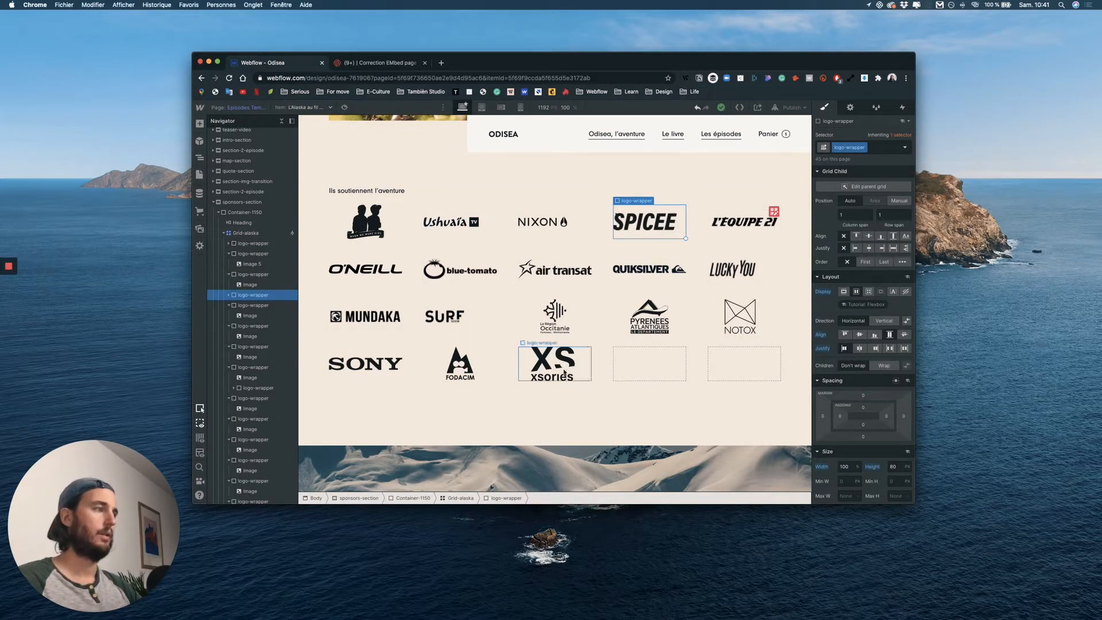
Step: Remove the Fodacim and Pyrénées Atlantiques logos from Grid-alaska
{"action": "left_click", "coordinate": [460, 365]}
{"action": "key", "text": "Up"}
{"action": "key", "text": "super+x"}
{"action": "left_click", "coordinate": [267, 302]}
{"action": "left_click", "coordinate": [266, 283]}
{"action": "key", "text": "Delete"}
{"action": "key", "text": "Delete"}
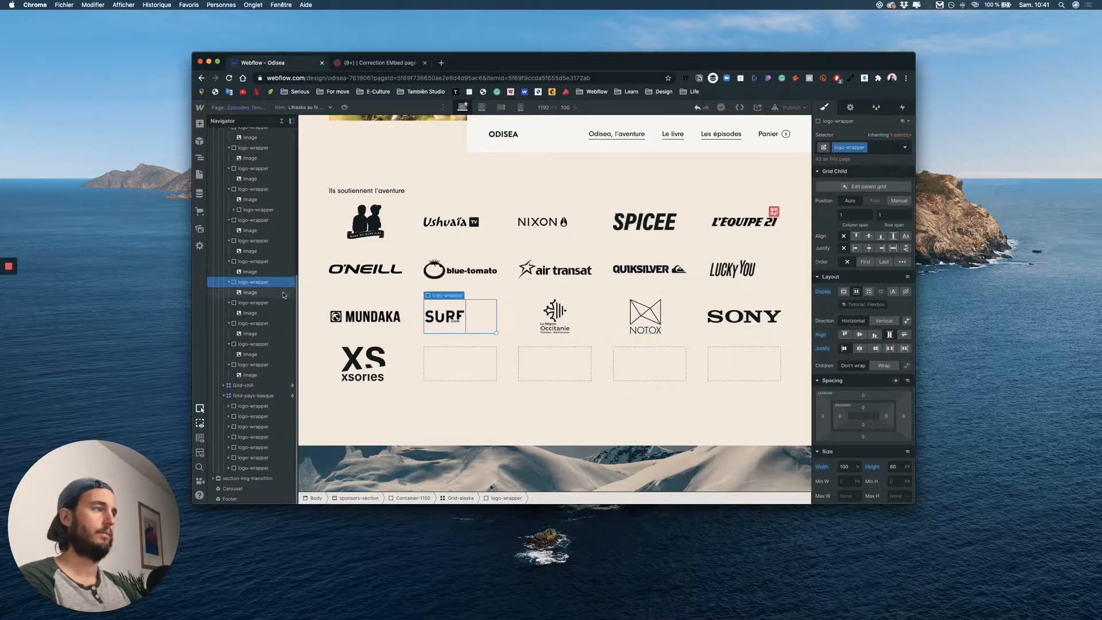
Step: Remove the Région Occitanie and Lucky You logos from Grid-alaska
{"action": "left_click", "coordinate": [266, 303]}
{"action": "key", "text": "Left"}
{"action": "left_click", "coordinate": [732, 268]}
{"action": "key", "text": "Up"}
{"action": "key", "text": "Delete"}
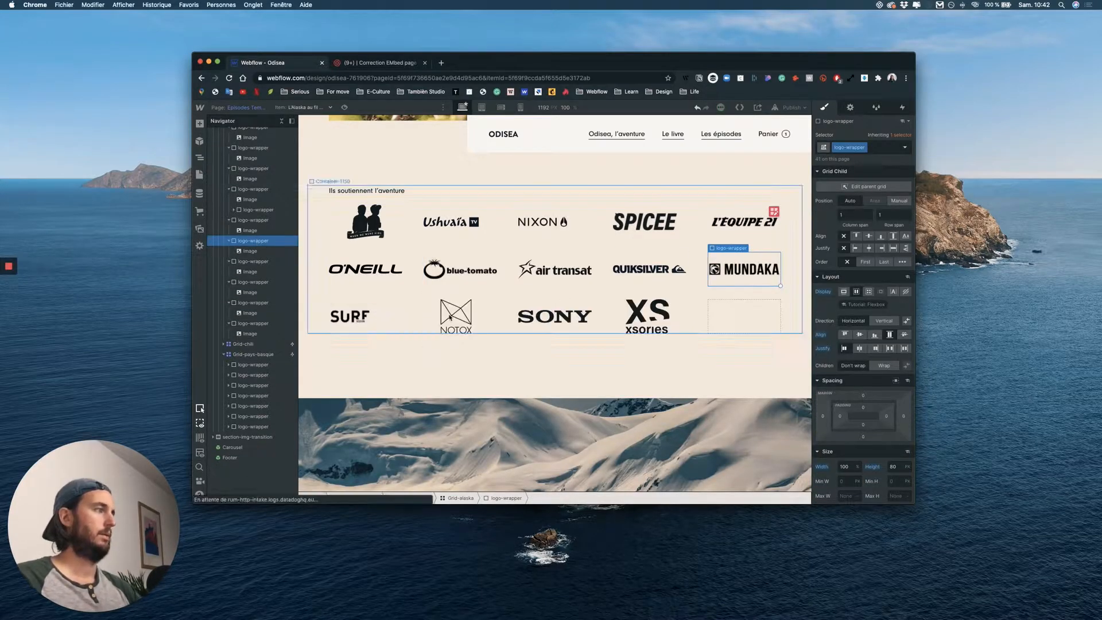
Step: Switch to the Des Andes au Pacifique episode and reorder Grid-chili's first row as two-silhouette logo, Ushuaïa TV, Surf, Spicee, Nixon
{"action": "left_click", "coordinate": [304, 108]}
{"action": "left_click", "coordinate": [307, 130]}
{"action": "scroll", "coordinate": [679, 339], "scroll_direction": "down", "scroll_amount": 20}
{"action": "scroll", "coordinate": [680, 340], "scroll_direction": "down", "scroll_amount": 3}
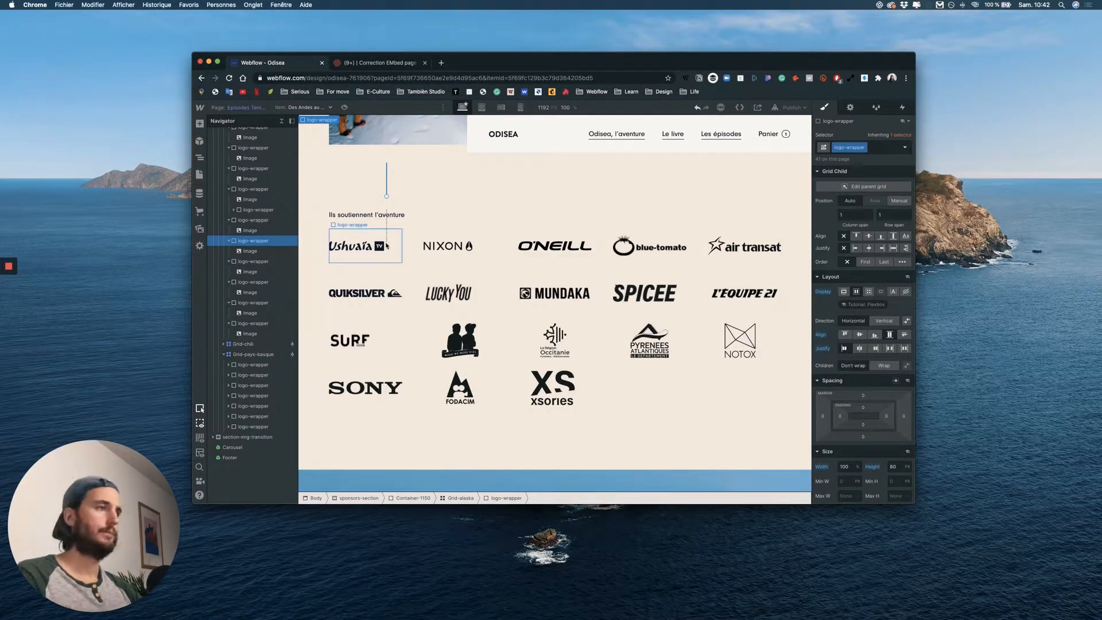
{"action": "left_click", "coordinate": [368, 243]}
{"action": "key", "text": "Up"}
{"action": "left_click_drag", "start_coordinate": [253, 478], "coordinate": [250, 353]}
{"action": "left_click_drag", "start_coordinate": [252, 478], "coordinate": [253, 395]}
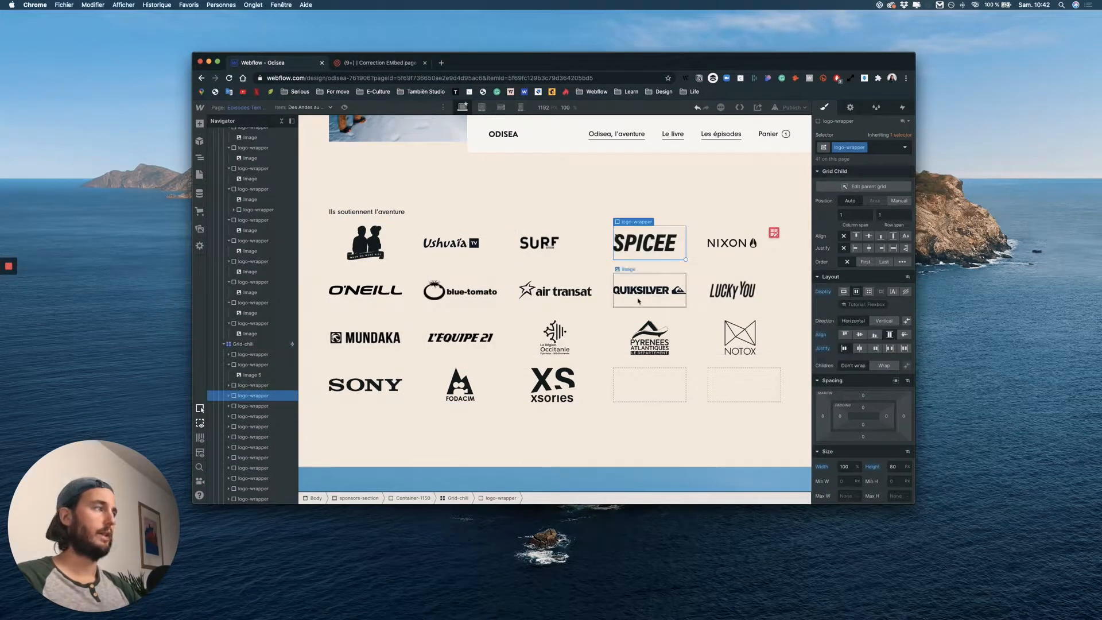
Step: Remove the O'Neill, Air Transat and Lucky You logos from Grid-chili
{"action": "left_click", "coordinate": [253, 416]}
{"action": "key", "text": "Delete"}
{"action": "left_click", "coordinate": [253, 426]}
{"action": "key", "text": "Delete"}
{"action": "left_click", "coordinate": [250, 434]}
{"action": "key", "text": "Delete"}
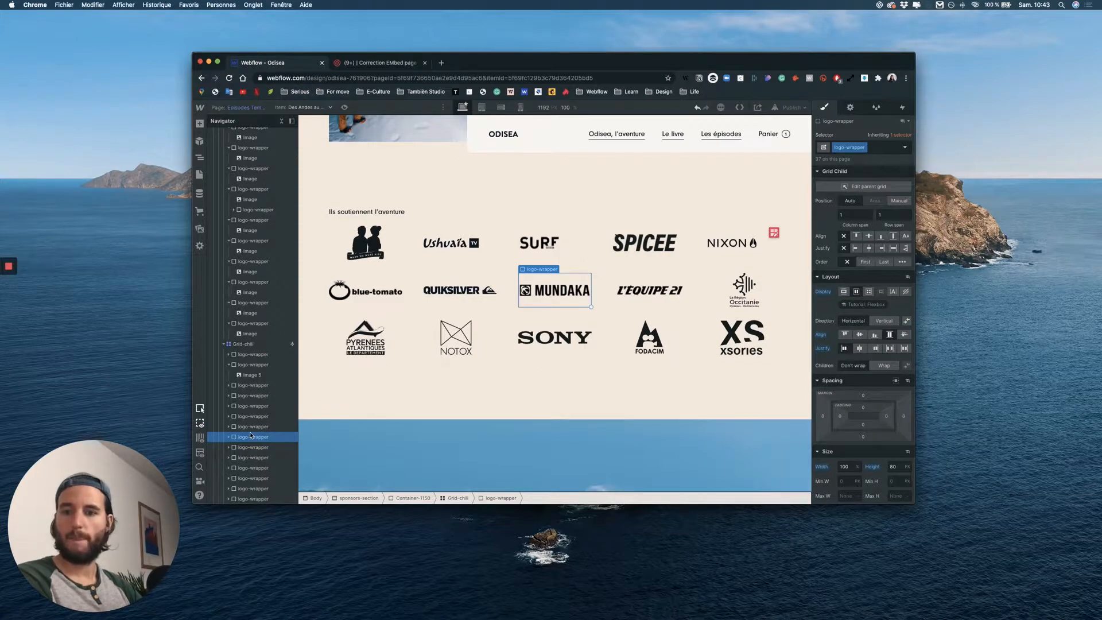
Step: Delete the L'Équipe 21, Région Occitanie, Pyrénées Atlantiques, Sony, Fodacim and XSories logos from Grid-chili
{"action": "left_click", "coordinate": [257, 447]}
{"action": "key", "text": "Delete"}
{"action": "key", "text": "Delete"}
{"action": "key", "text": "Delete"}
{"action": "left_click", "coordinate": [257, 457]}
{"action": "left_click", "coordinate": [257, 468]}
{"action": "key", "text": "Delete"}
{"action": "key", "text": "Delete"}
{"action": "key", "text": "Delete"}
{"action": "scroll", "coordinate": [580, 263], "scroll_direction": "up", "scroll_amount": 2}
{"action": "scroll", "coordinate": [579, 263], "scroll_direction": "down", "scroll_amount": 2}
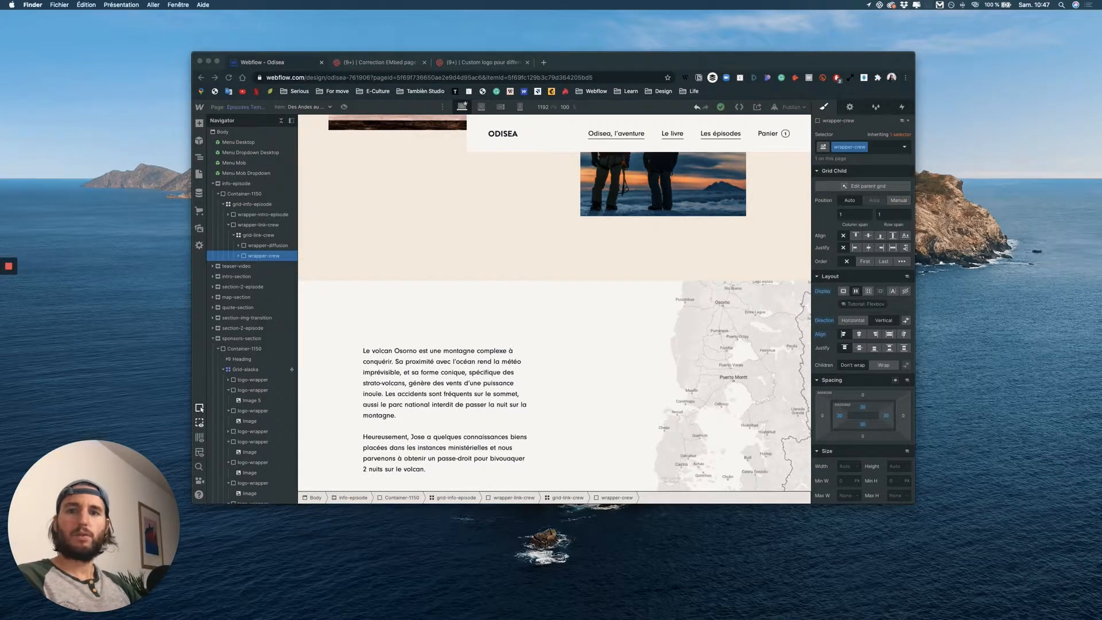
Step: Change the heading of the wrapper-crew box in the episode intro to "Team"
{"action": "scroll", "coordinate": [676, 210], "scroll_direction": "up", "scroll_amount": 15}
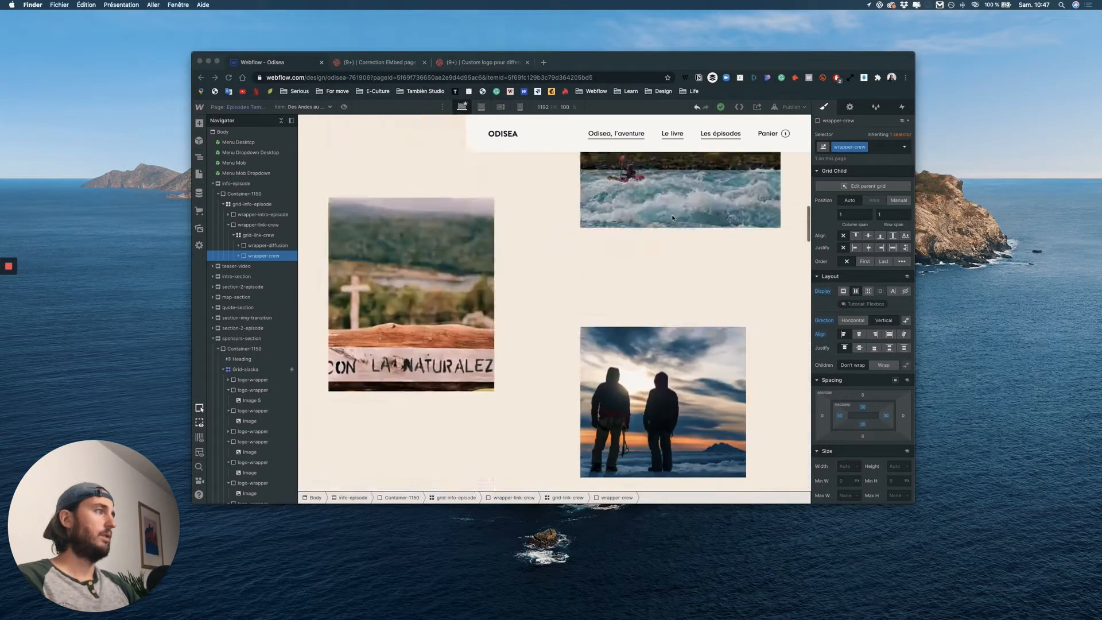
{"action": "left_click", "coordinate": [713, 320]}
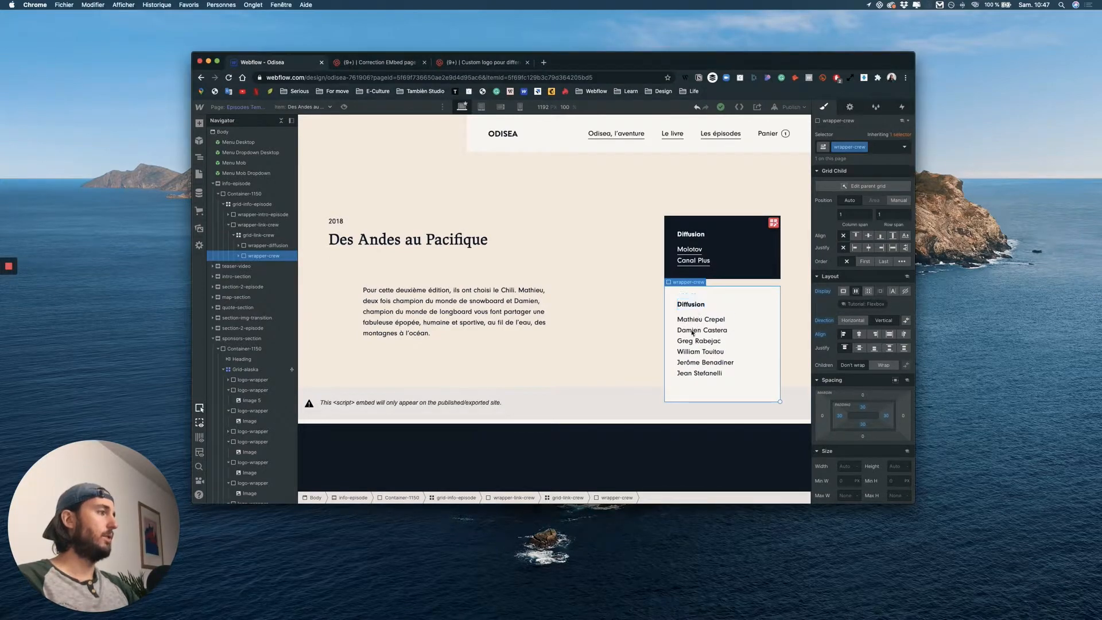
{"action": "double_click", "coordinate": [699, 305]}
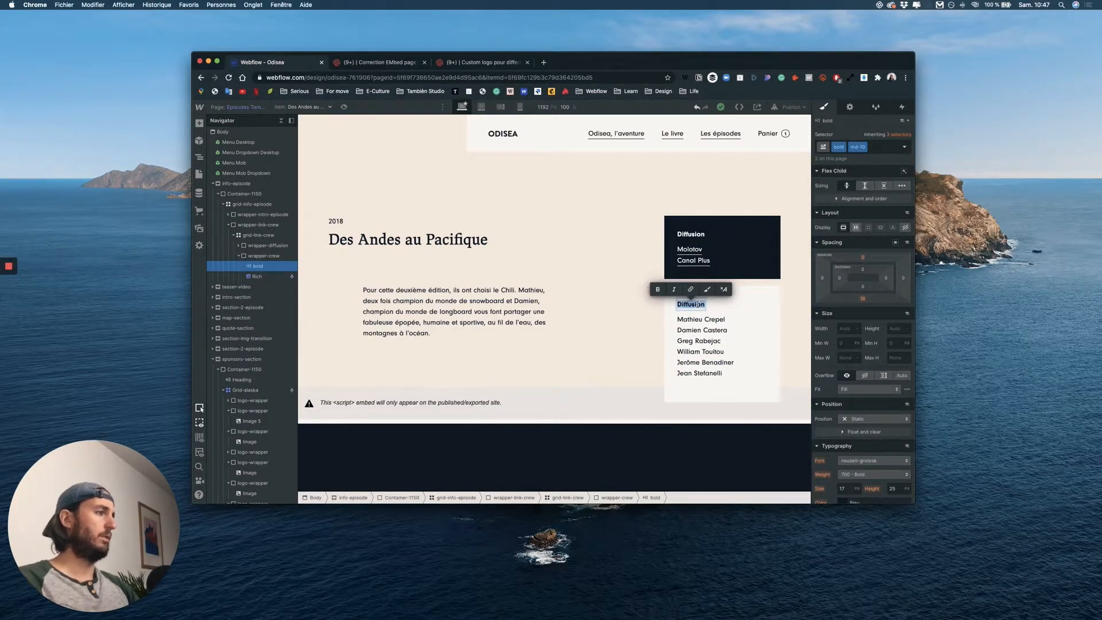
{"action": "type", "text": "Team"}
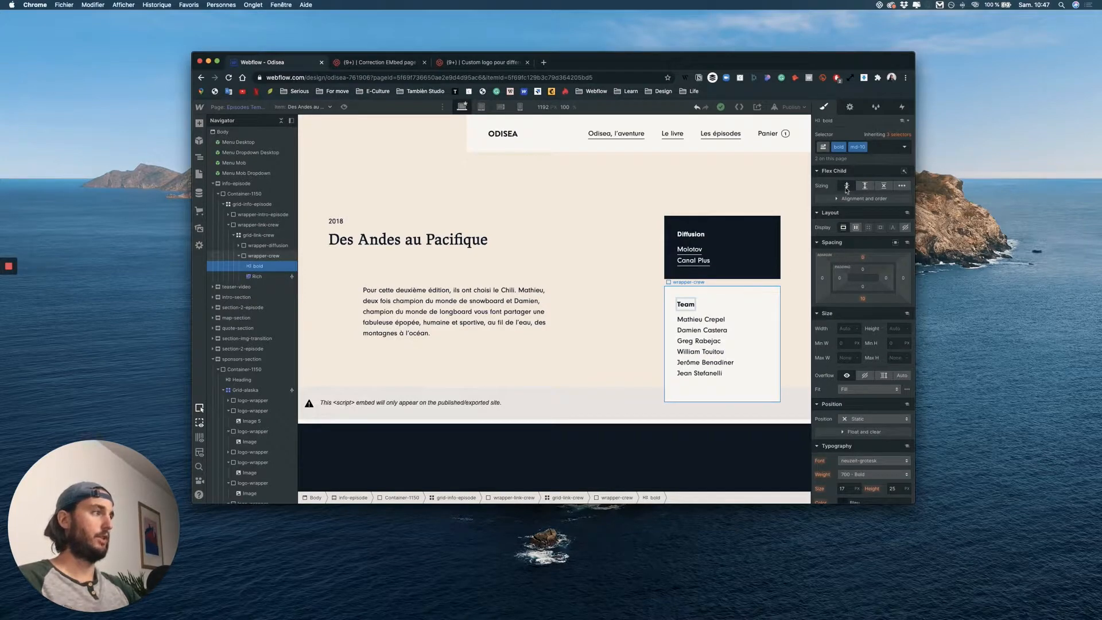
{"action": "left_click", "coordinate": [700, 293]}
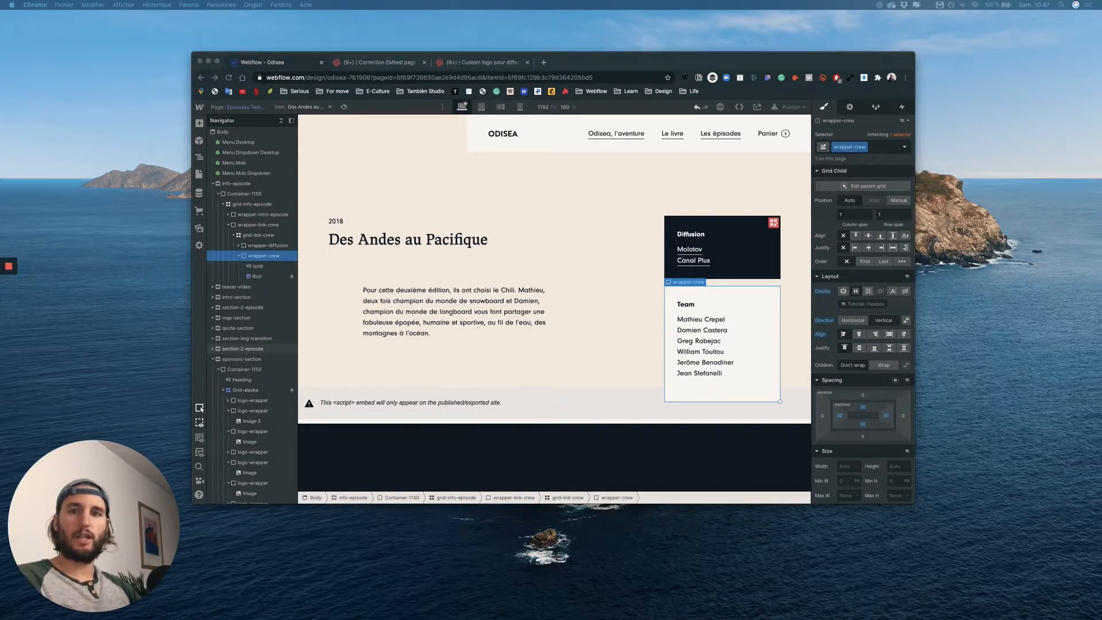
Step: Switch to Boxy for Gmail and review the production credits listed in the e-mail for each episode
{"action": "left_click_drag", "start_coordinate": [446, 2], "coordinate": [539, 84]}
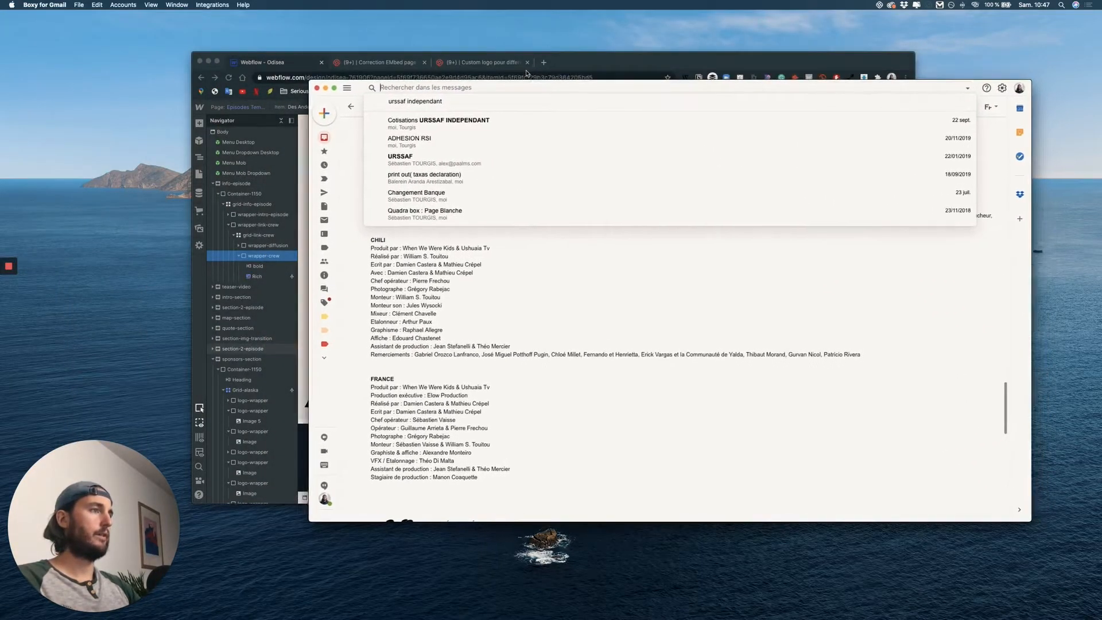
{"action": "left_click", "coordinate": [491, 258]}
{"action": "scroll", "coordinate": [359, 274], "scroll_direction": "up", "scroll_amount": 5}
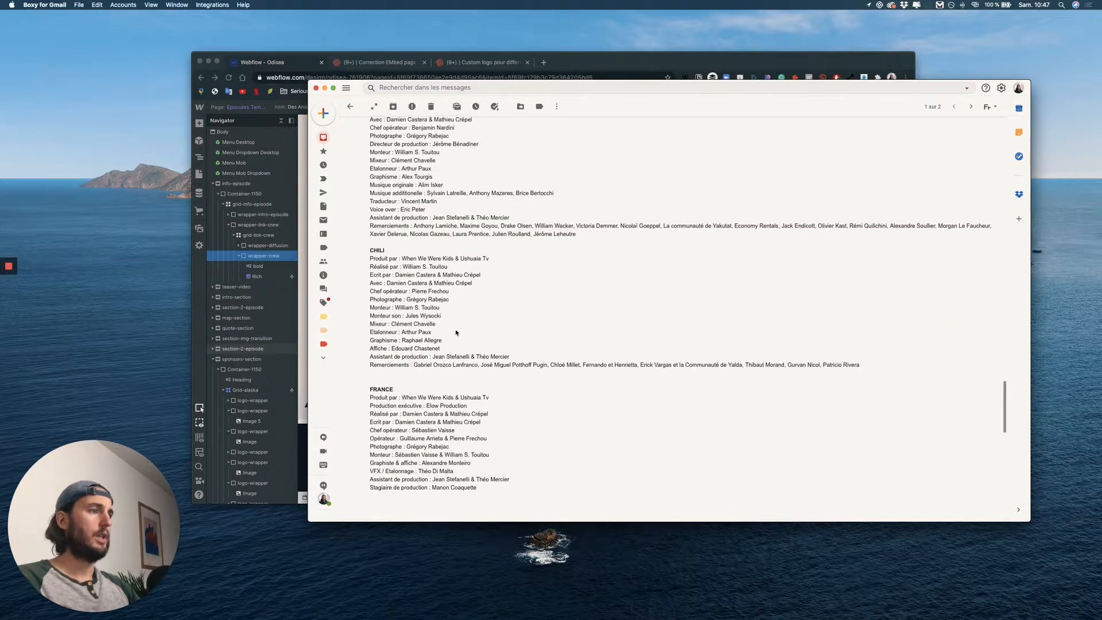
{"action": "scroll", "coordinate": [390, 218], "scroll_direction": "down", "scroll_amount": 3}
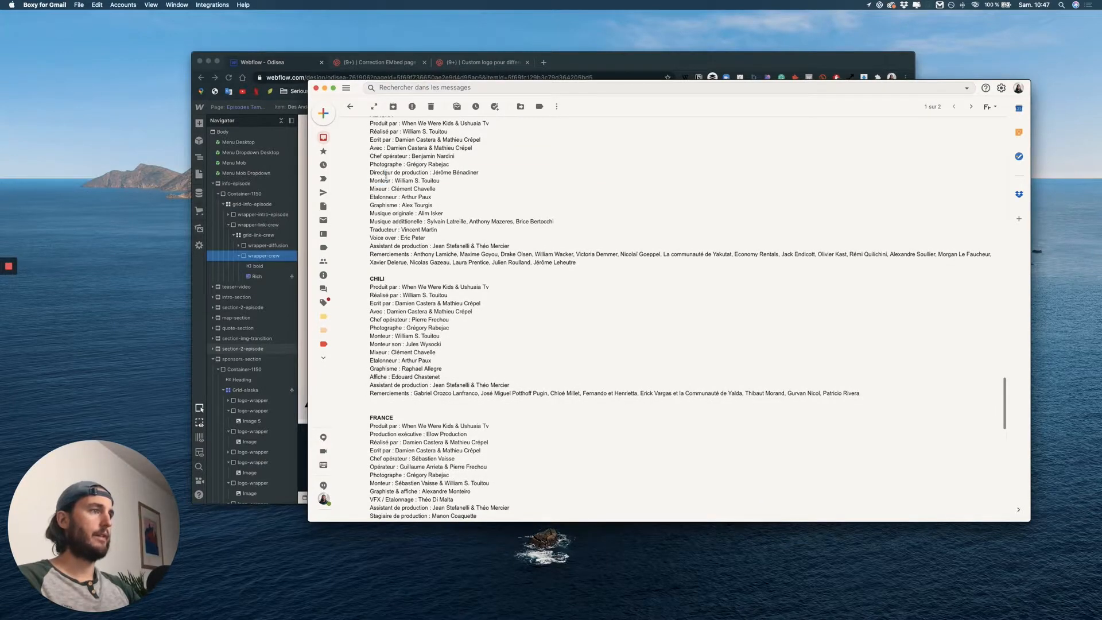
{"action": "key", "text": "super+a"}
{"action": "left_click", "coordinate": [607, 436]}
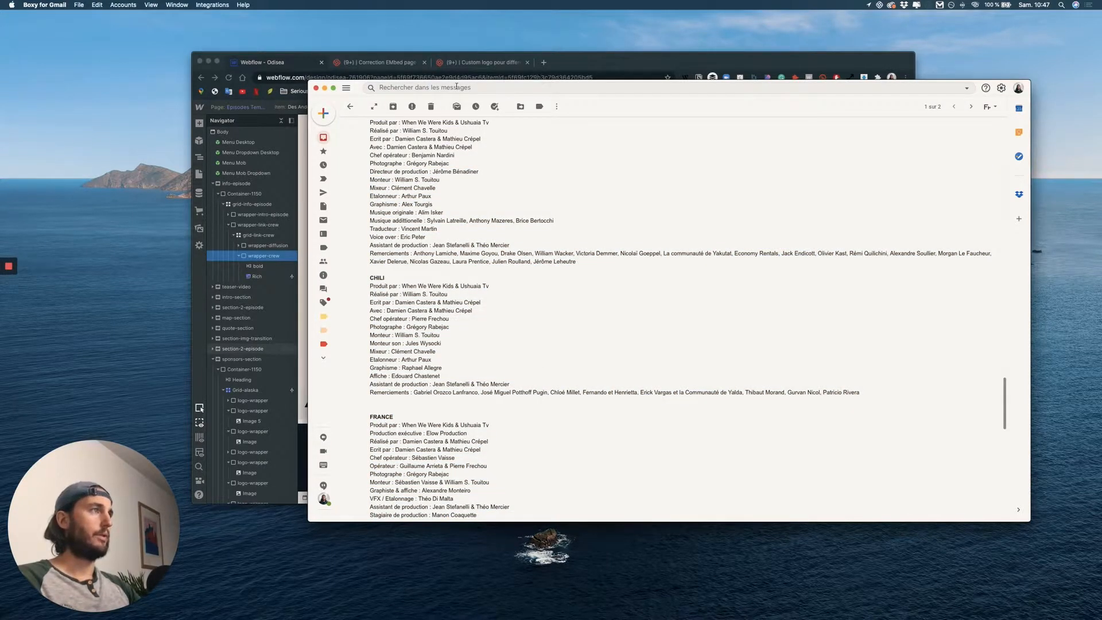
{"action": "left_click_drag", "start_coordinate": [484, 85], "coordinate": [0, 144]}
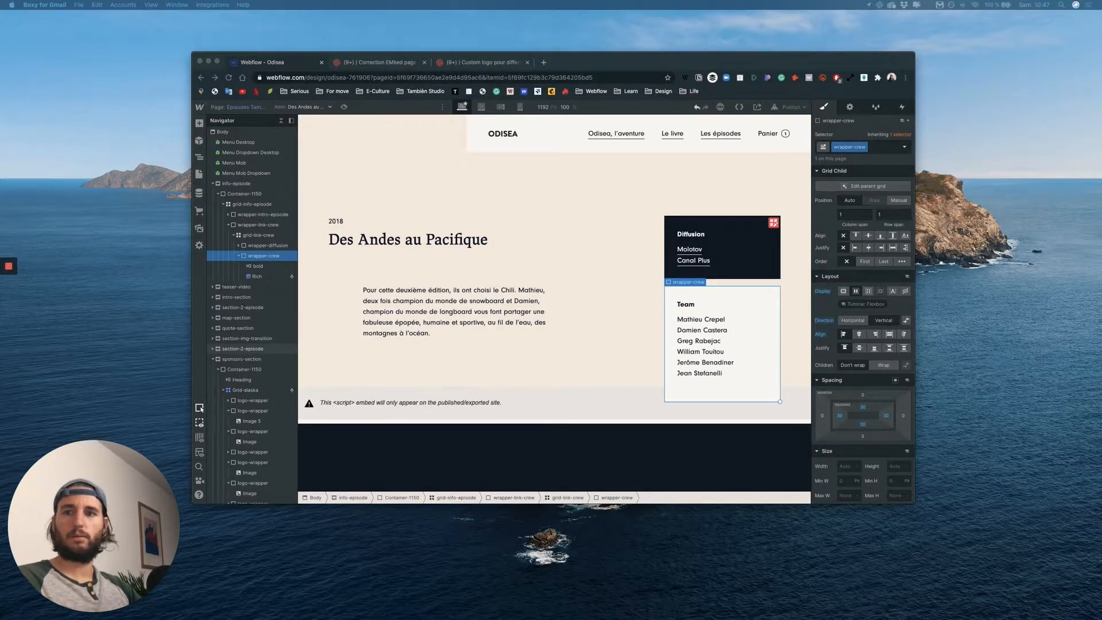
Step: Delete the wrapper-crew box from the episode intro and set grid-info-episode's top position offset to 0
{"action": "left_click", "coordinate": [570, 309]}
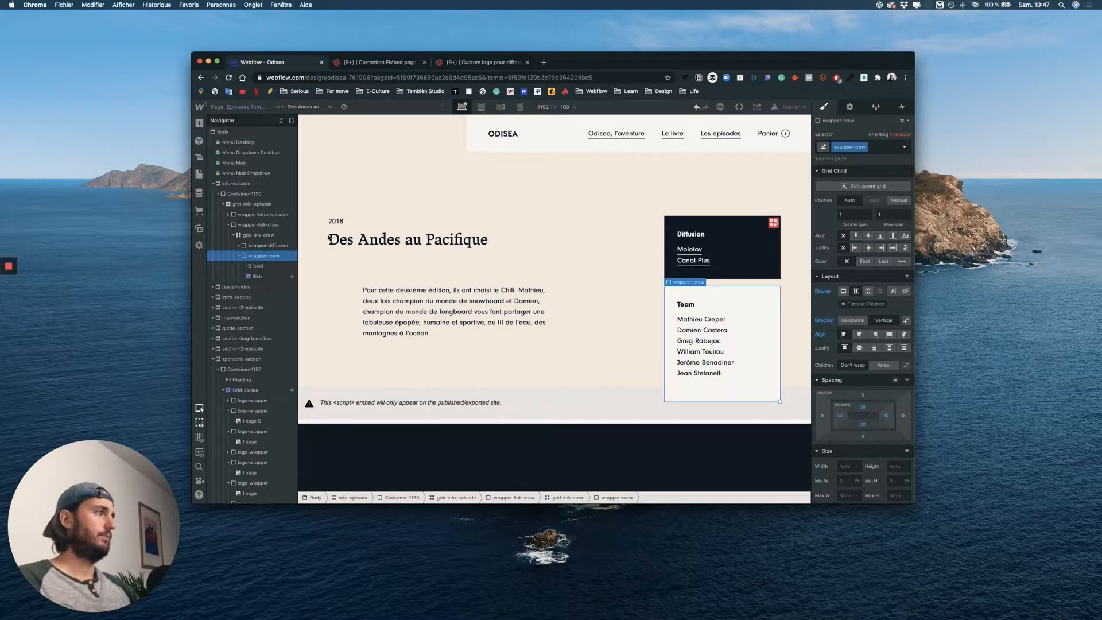
{"action": "key", "text": "Delete"}
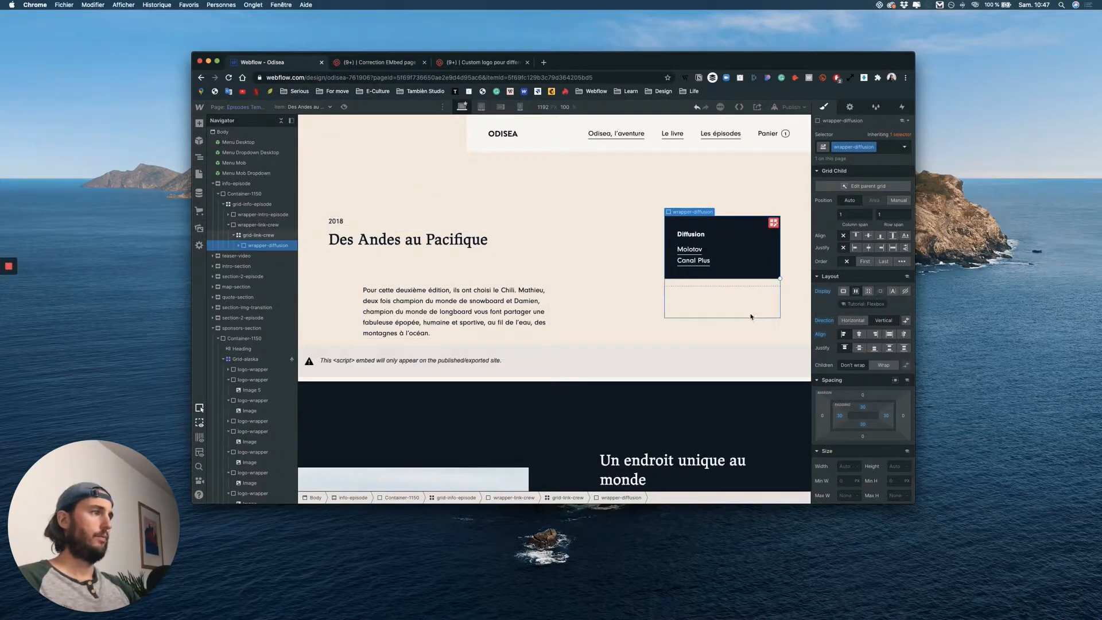
{"action": "left_click", "coordinate": [250, 184]}
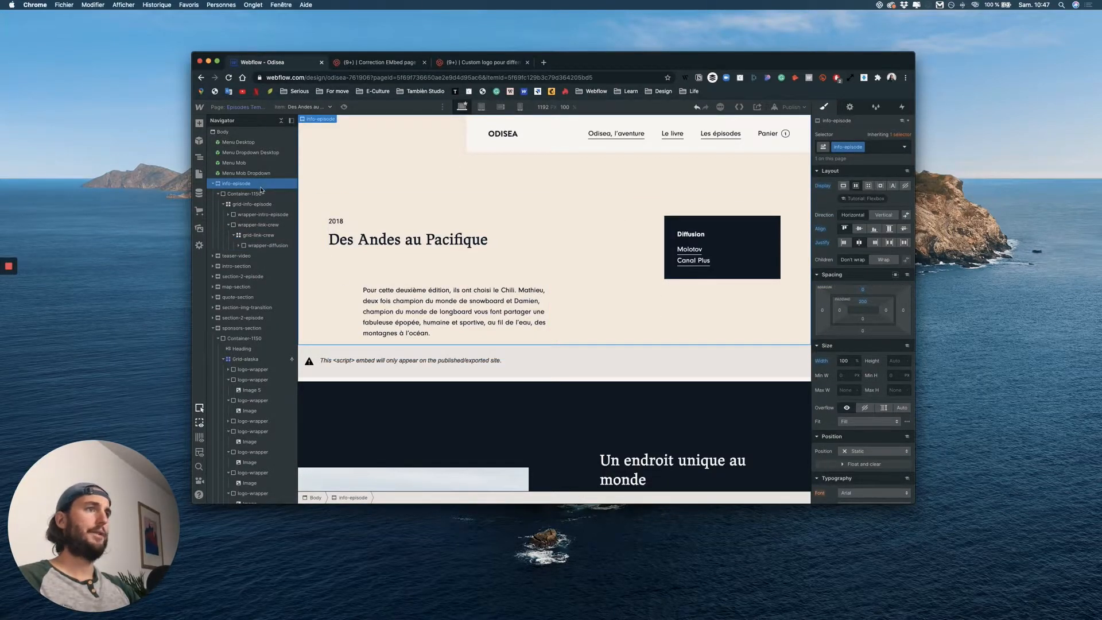
{"action": "left_click", "coordinate": [247, 206]}
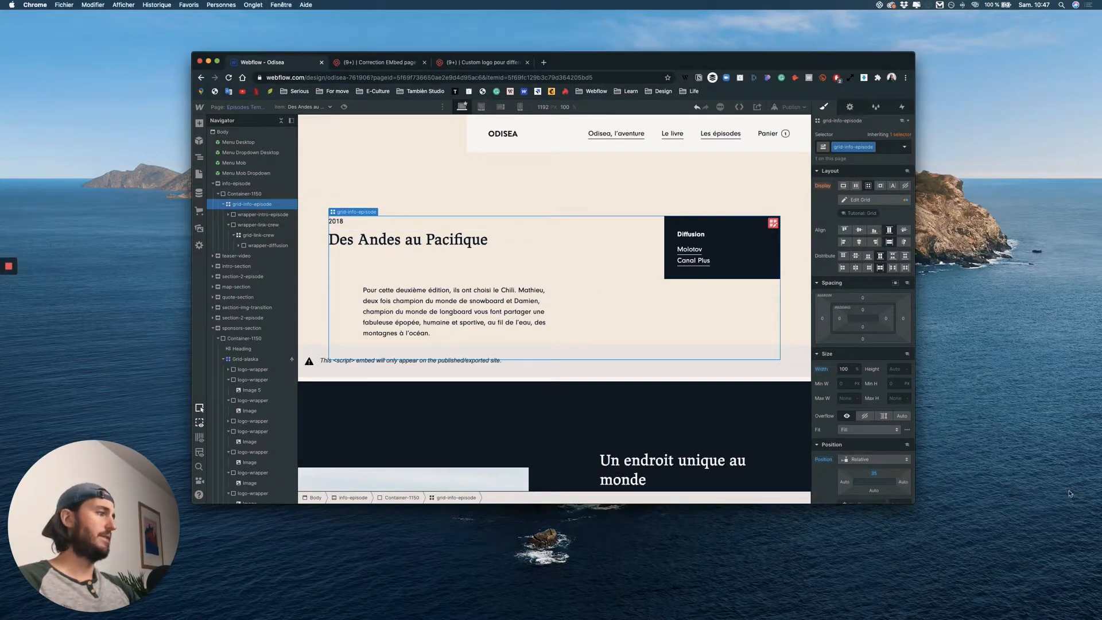
{"action": "left_click", "coordinate": [875, 474]}
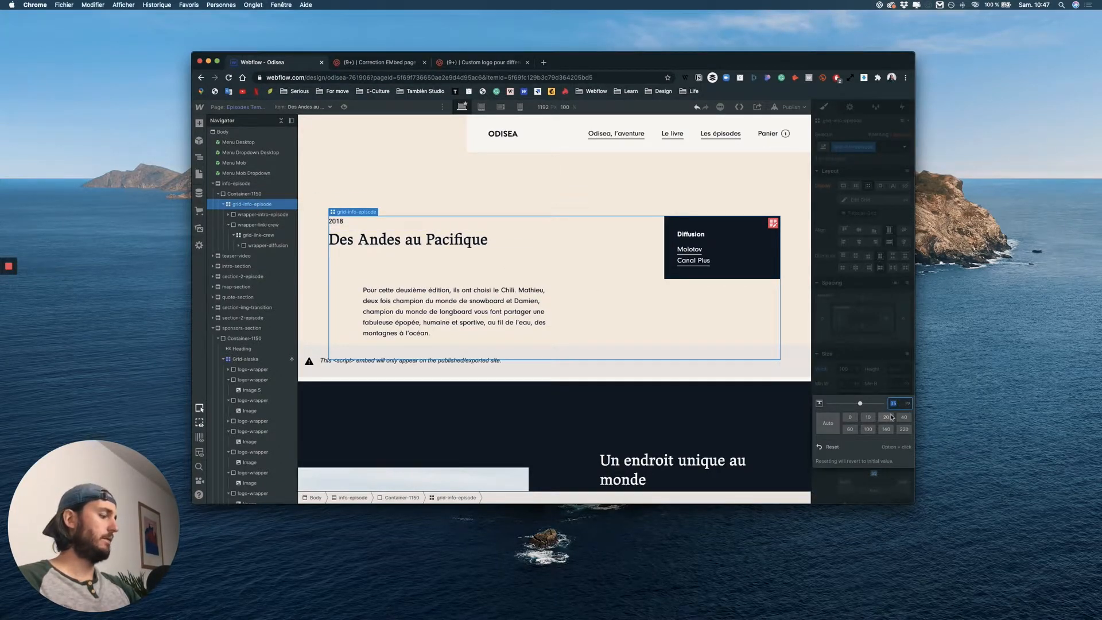
{"action": "type", "text": "0"}
{"action": "key", "text": "Return"}
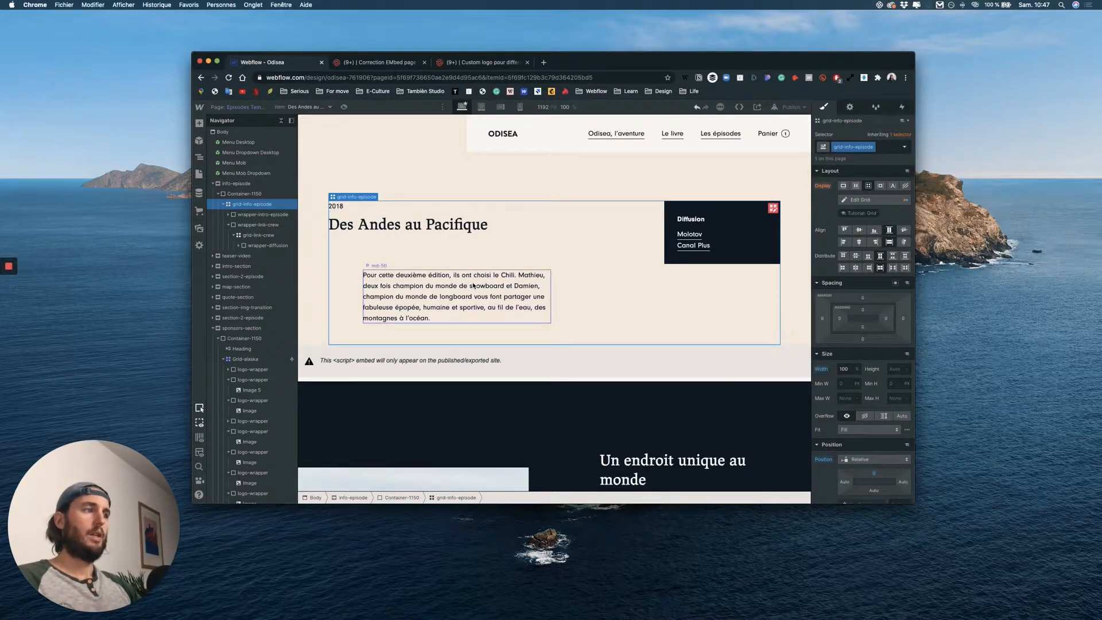
Step: Duplicate the whole sponsors-section near the end of the episode template
{"action": "scroll", "coordinate": [473, 286], "scroll_direction": "down", "scroll_amount": 20}
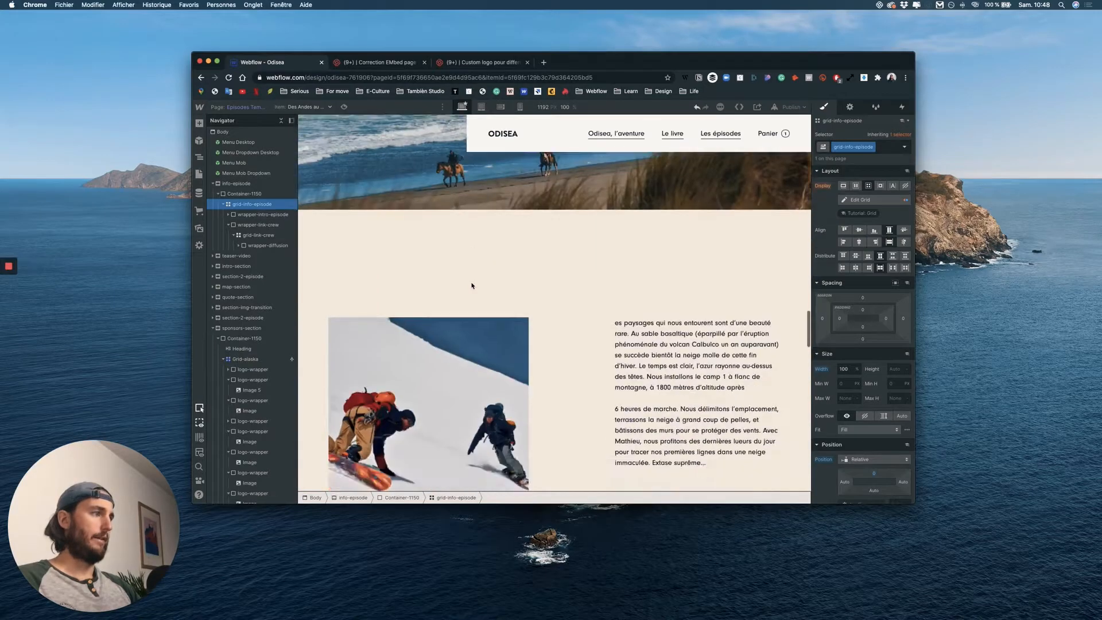
{"action": "scroll", "coordinate": [473, 285], "scroll_direction": "down", "scroll_amount": 15}
{"action": "scroll", "coordinate": [459, 287], "scroll_direction": "up", "scroll_amount": 8}
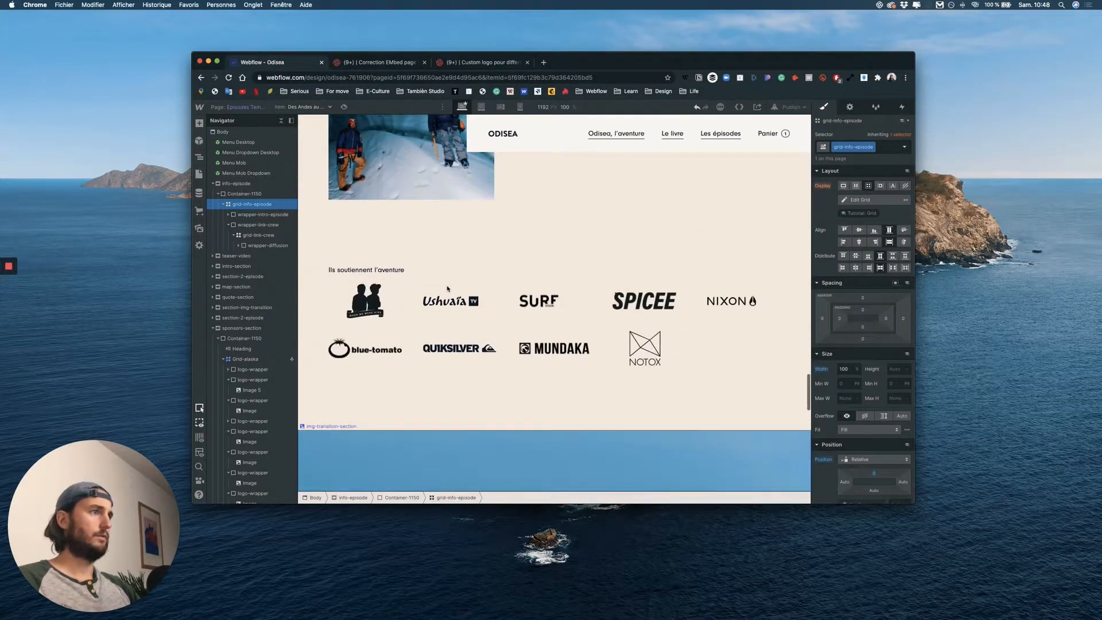
{"action": "left_click", "coordinate": [330, 272]}
{"action": "left_click", "coordinate": [318, 295]}
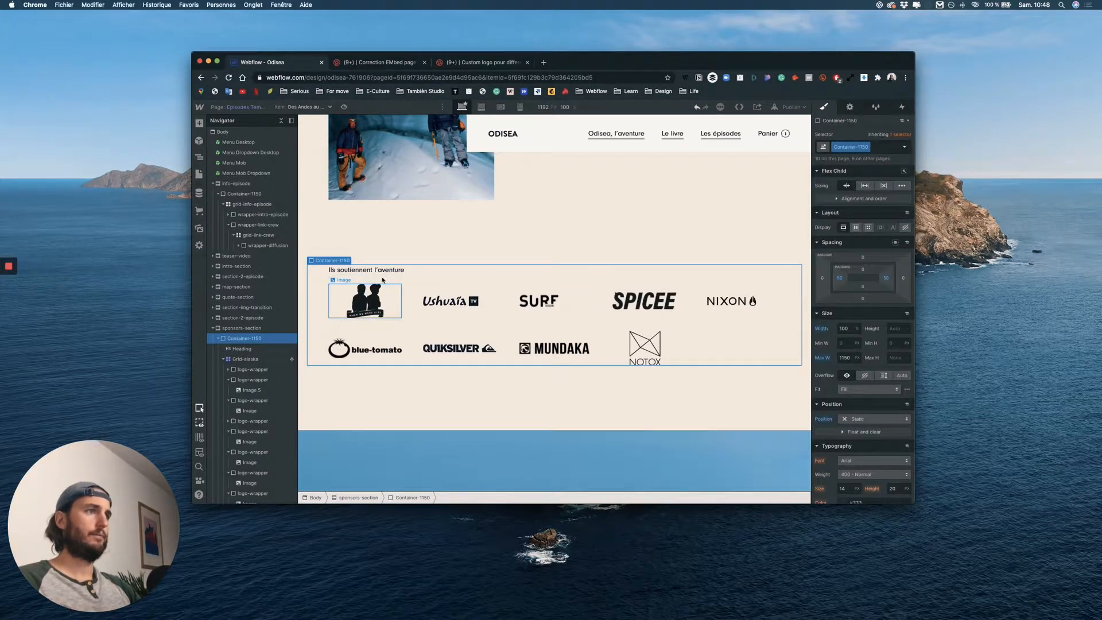
{"action": "left_click", "coordinate": [246, 330]}
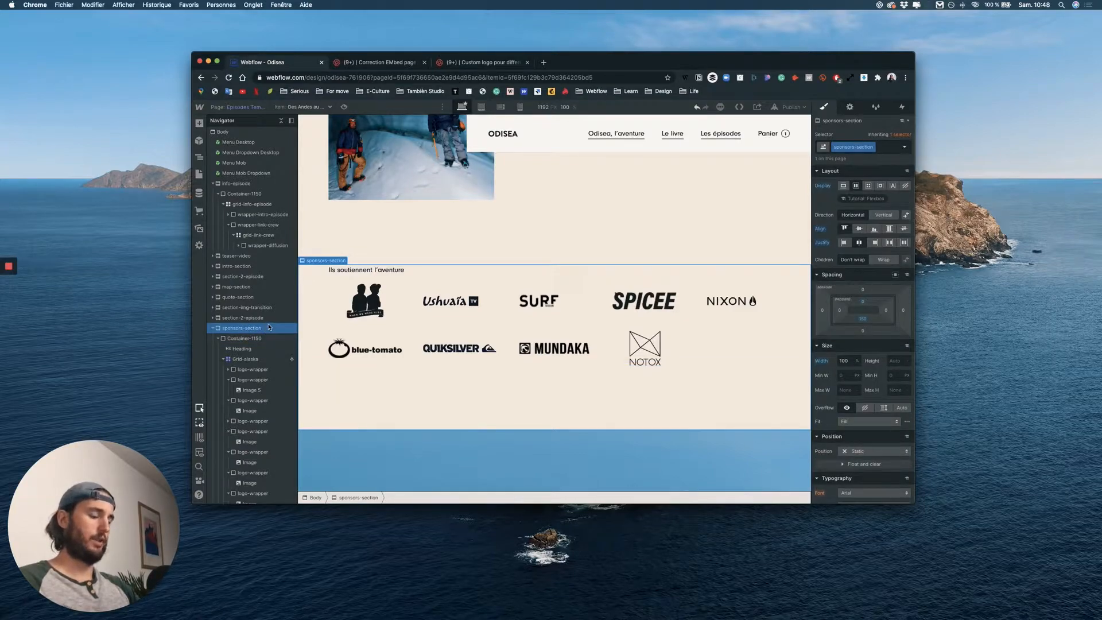
{"action": "key", "text": "super+d"}
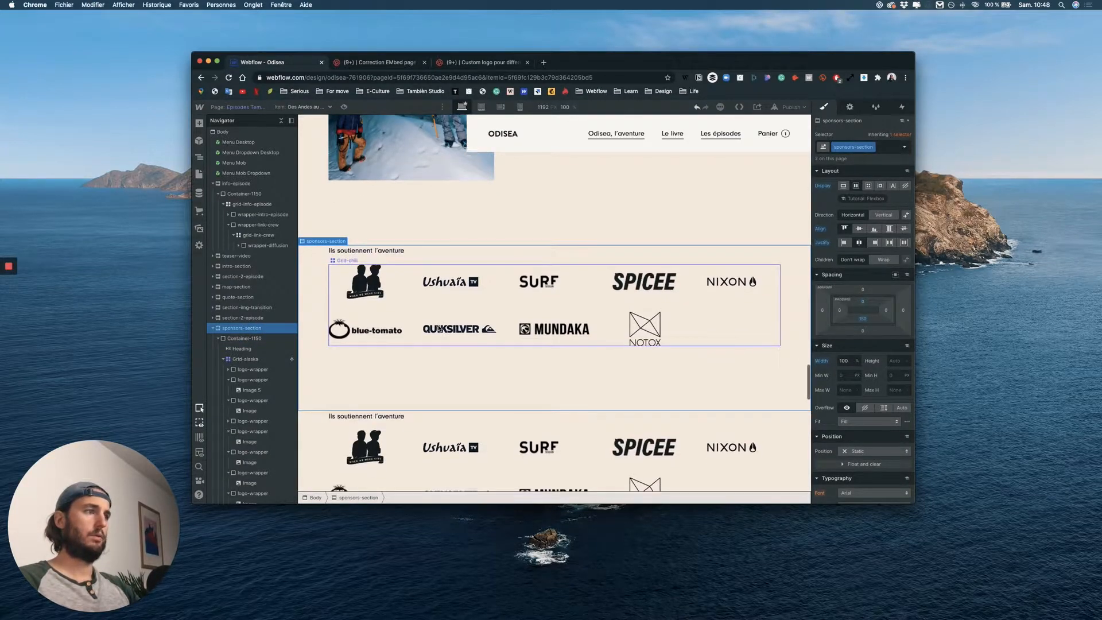
{"action": "scroll", "coordinate": [350, 314], "scroll_direction": "down", "scroll_amount": 3}
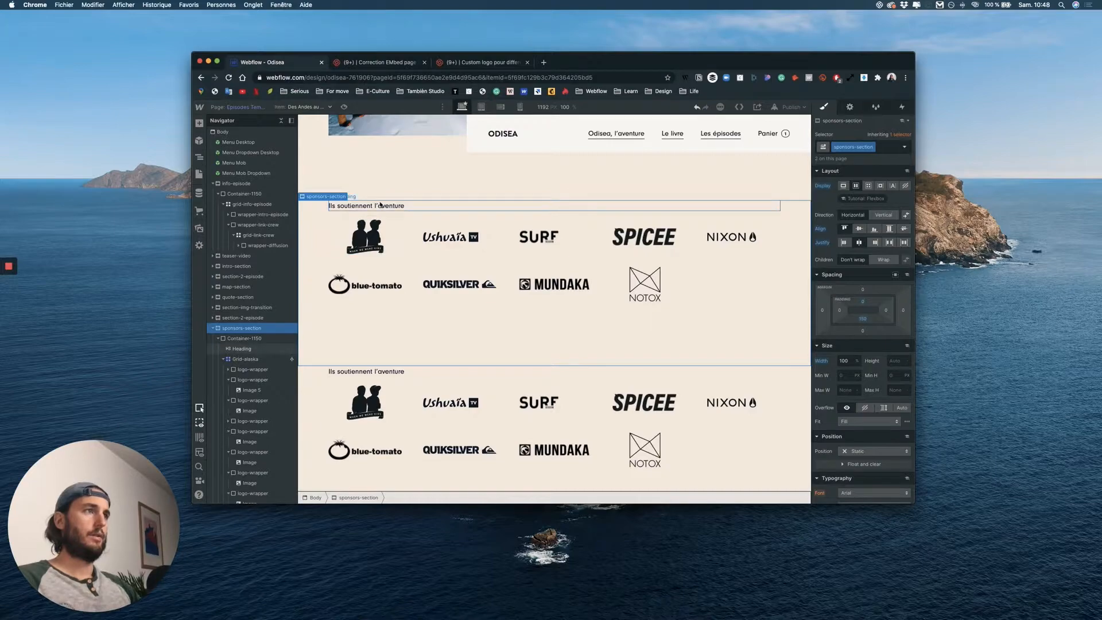
Step: Replace the heading text of the first of the two sponsors-section blocks with "Crew"
{"action": "left_click", "coordinate": [213, 327]}
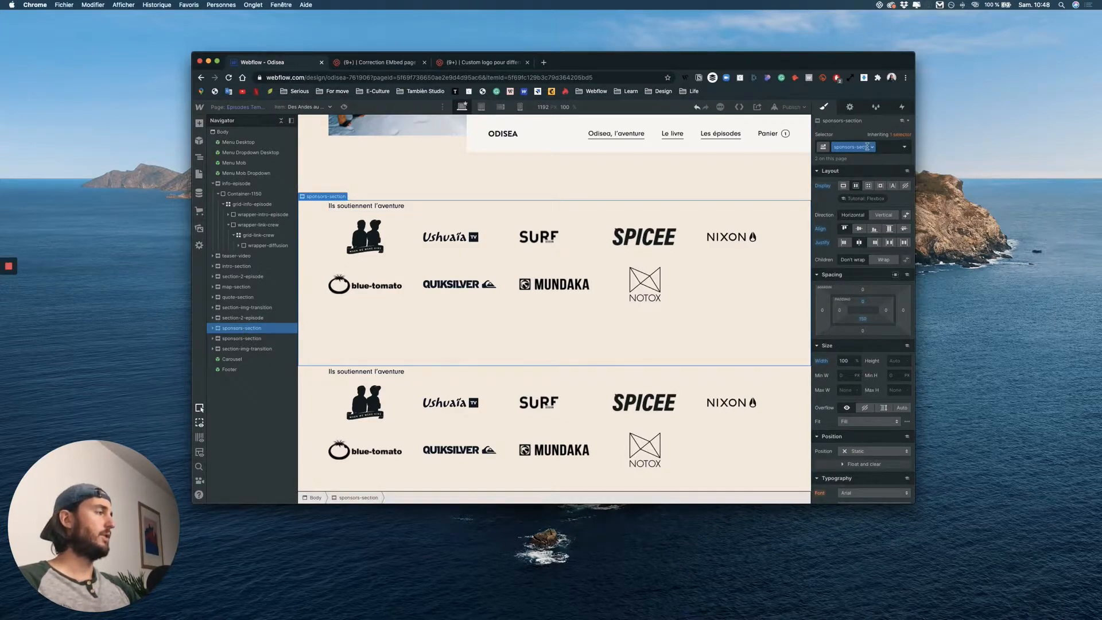
{"action": "left_click", "coordinate": [213, 327]}
{"action": "left_click", "coordinate": [241, 349]}
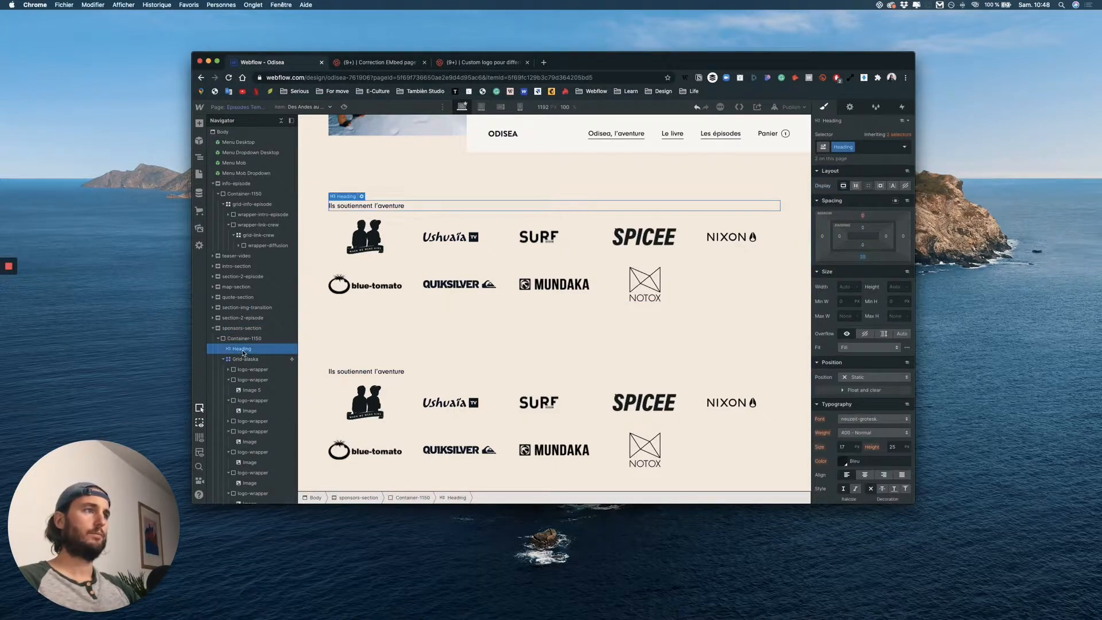
{"action": "double_click", "coordinate": [397, 206]}
{"action": "left_click", "coordinate": [395, 205]}
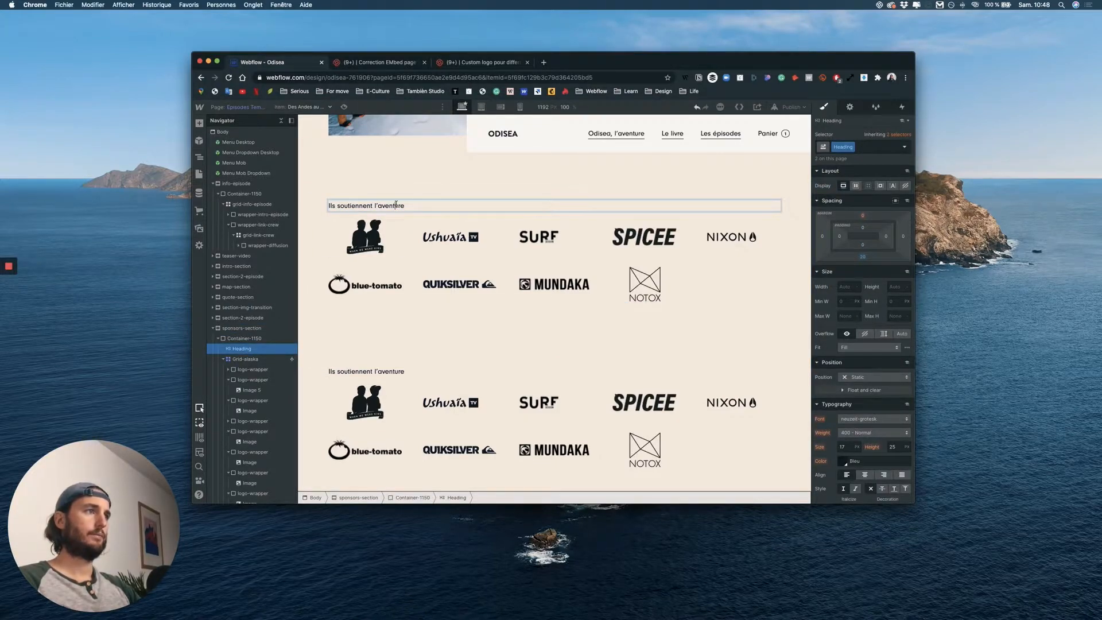
{"action": "triple_click", "coordinate": [396, 205]}
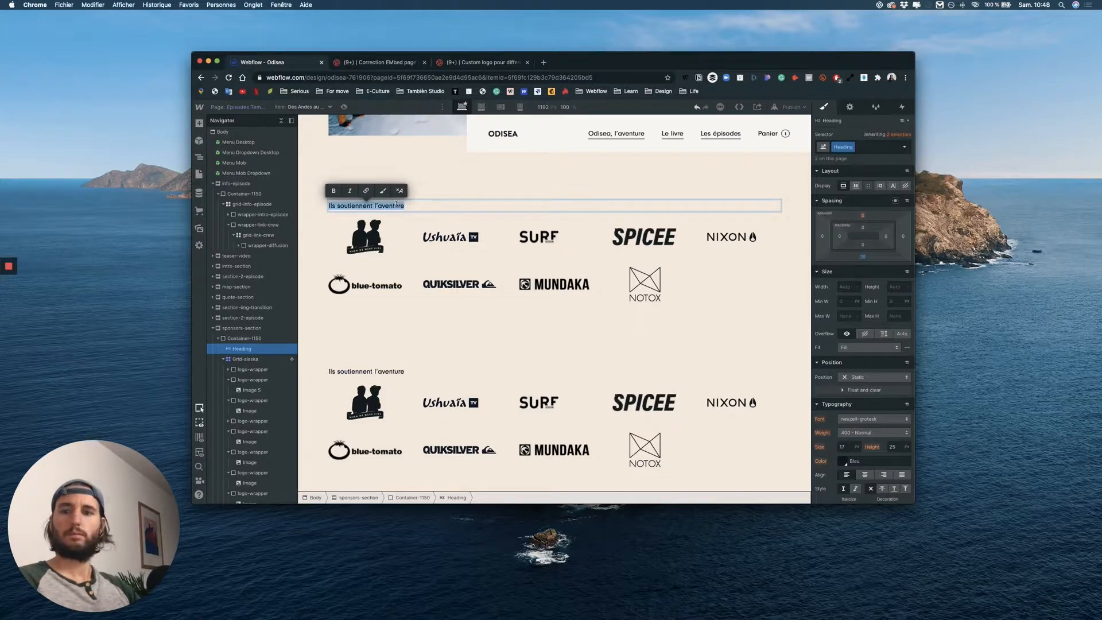
{"action": "type", "text": "Crew"}
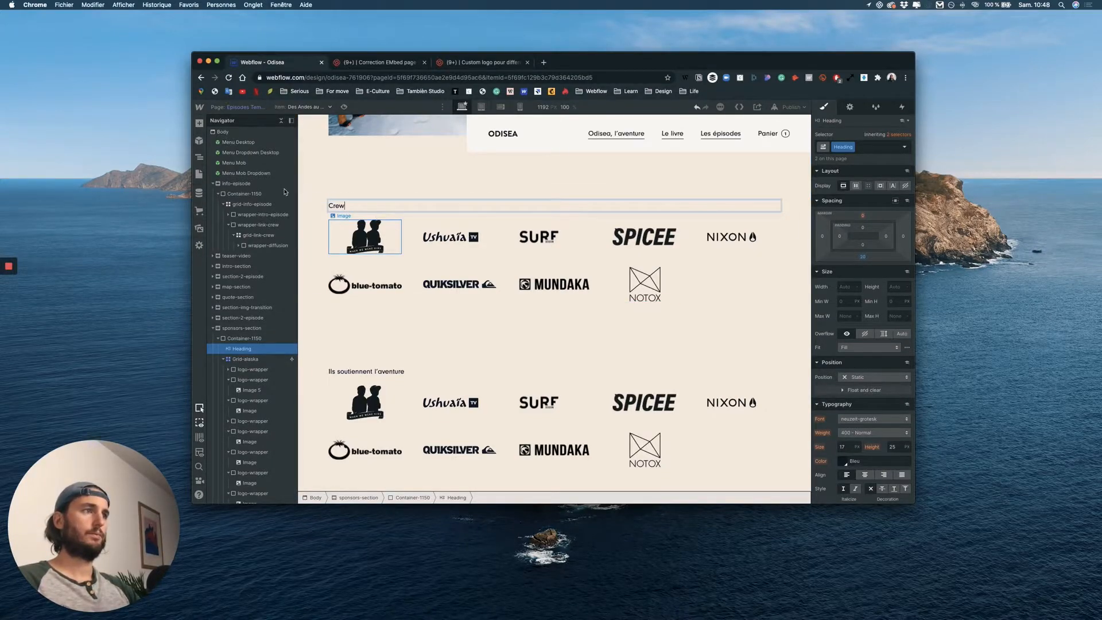
{"action": "left_click", "coordinate": [346, 231]}
Step: Delete the Grid-alaska, Grid-chili and Grid-pays-basque logo grids from the Crew sponsors-section, keeping only its heading
{"action": "left_click", "coordinate": [246, 365]}
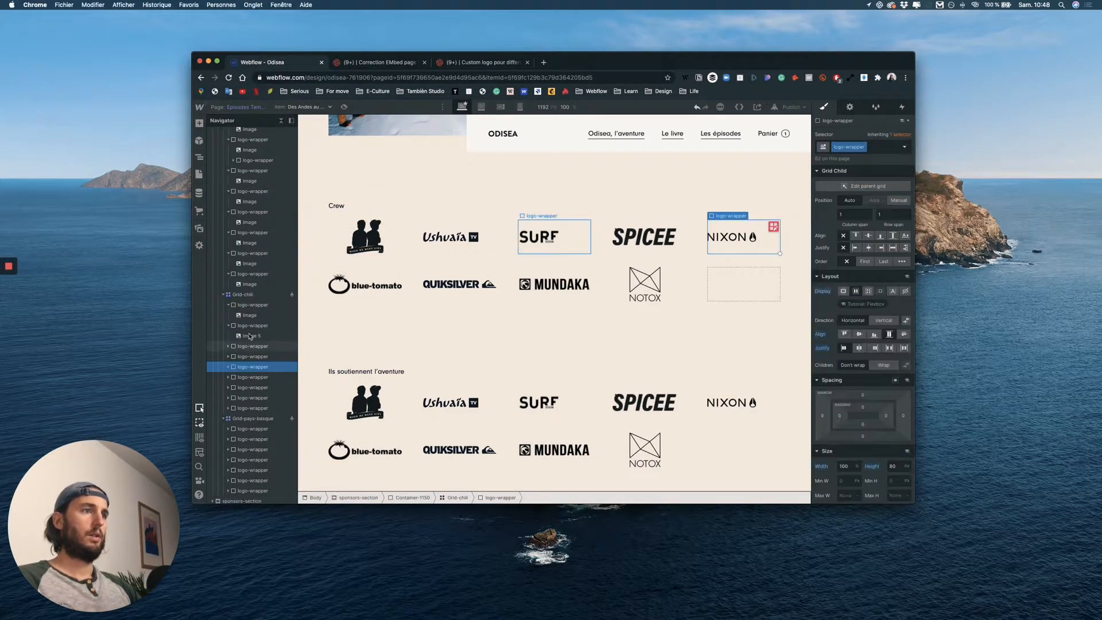
{"action": "left_click", "coordinate": [253, 295]}
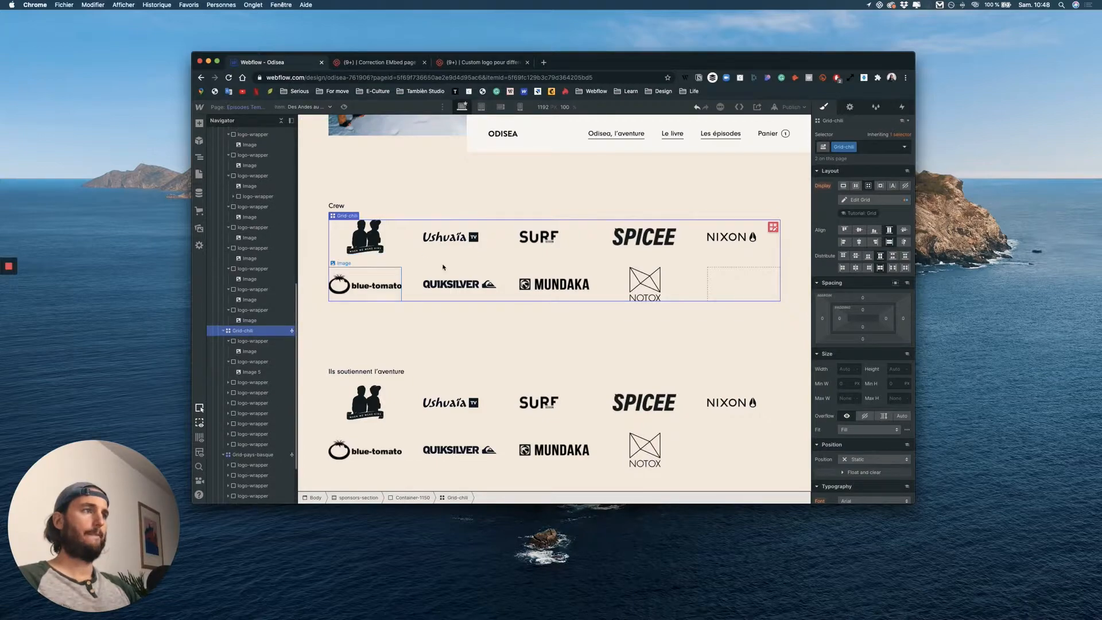
{"action": "scroll", "coordinate": [262, 341], "scroll_direction": "up", "scroll_amount": 1}
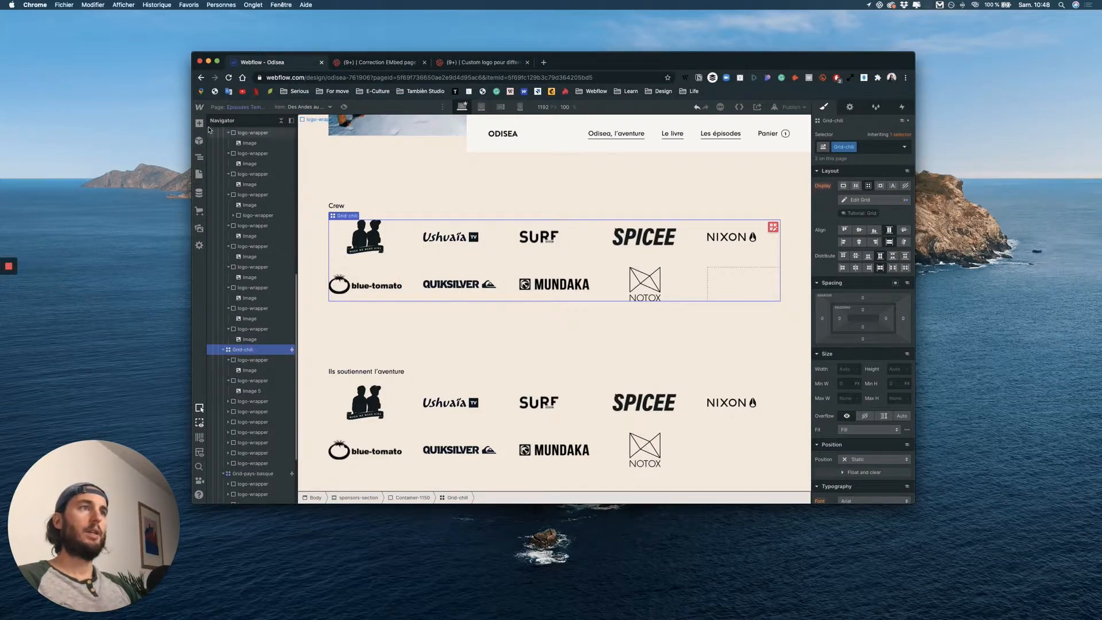
{"action": "scroll", "coordinate": [252, 321], "scroll_direction": "up", "scroll_amount": 10}
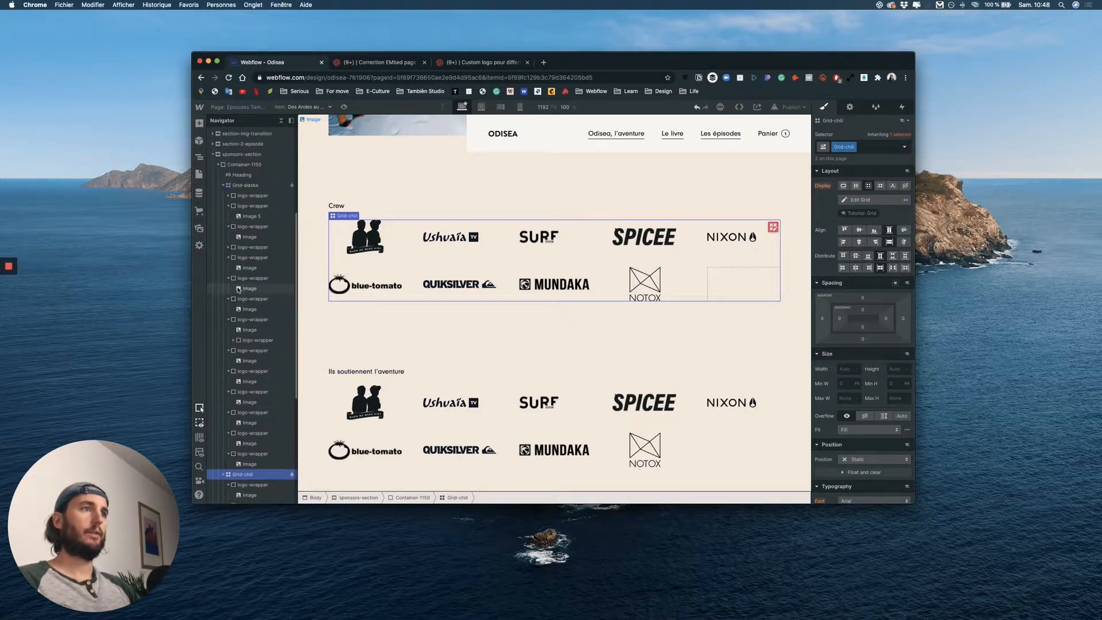
{"action": "left_click", "coordinate": [213, 230]}
{"action": "left_click", "coordinate": [212, 230]}
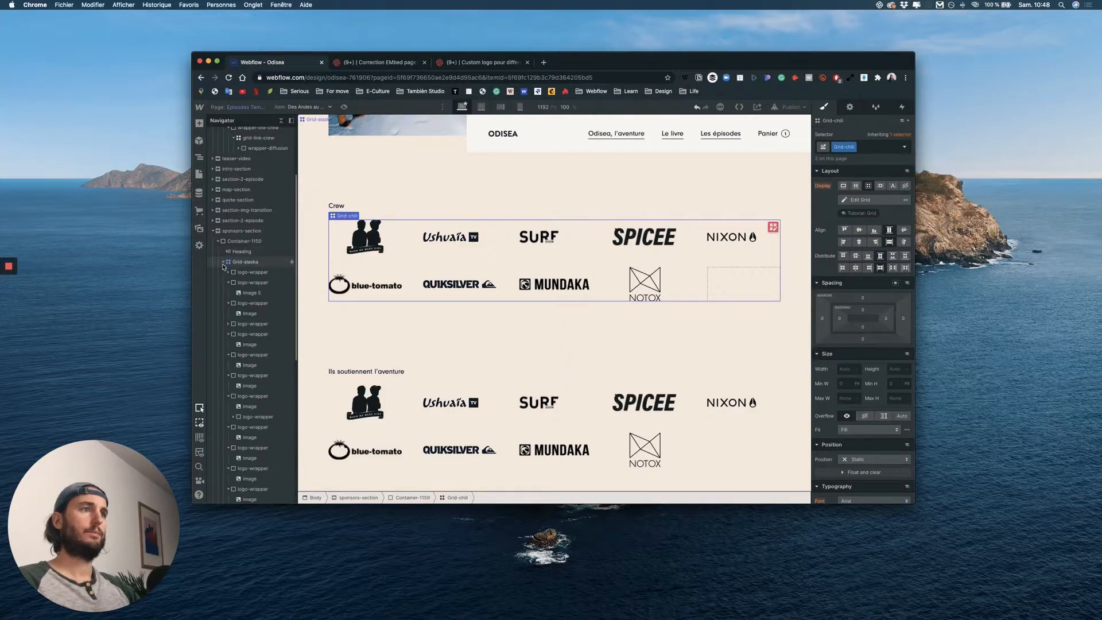
{"action": "left_click", "coordinate": [224, 264]}
{"action": "left_click", "coordinate": [226, 263]}
{"action": "left_click", "coordinate": [224, 272]}
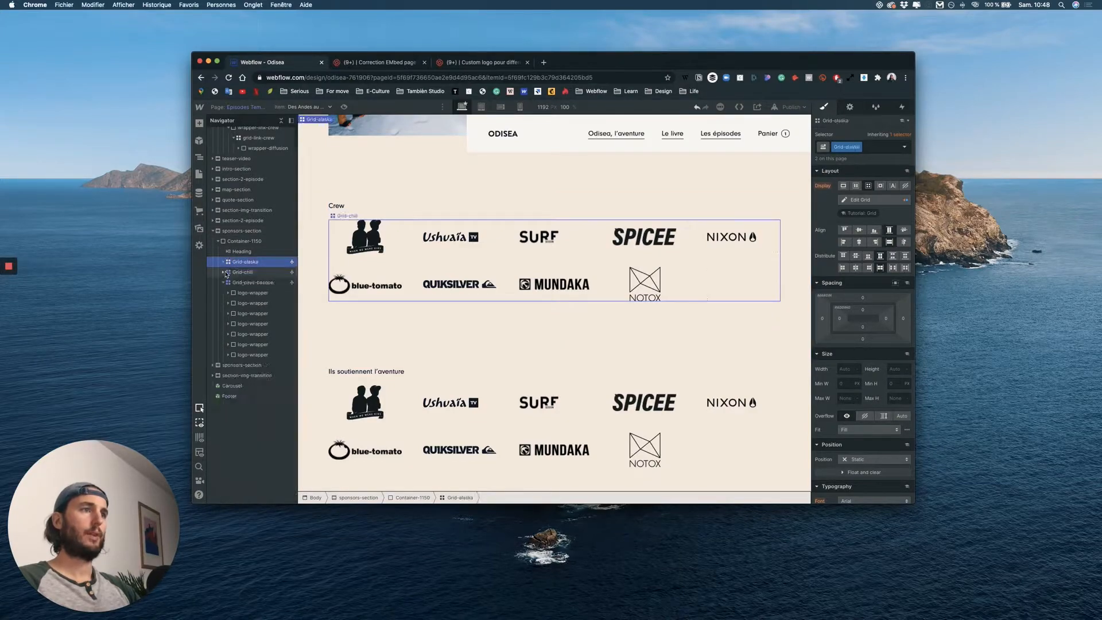
{"action": "left_click", "coordinate": [222, 282]}
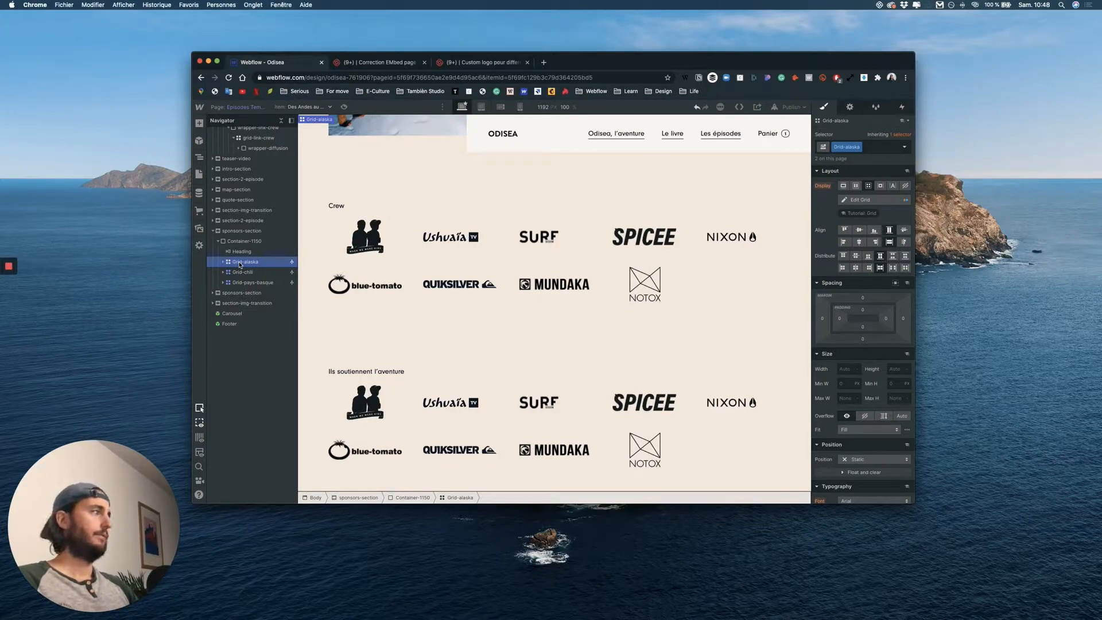
{"action": "key", "text": "Delete"}
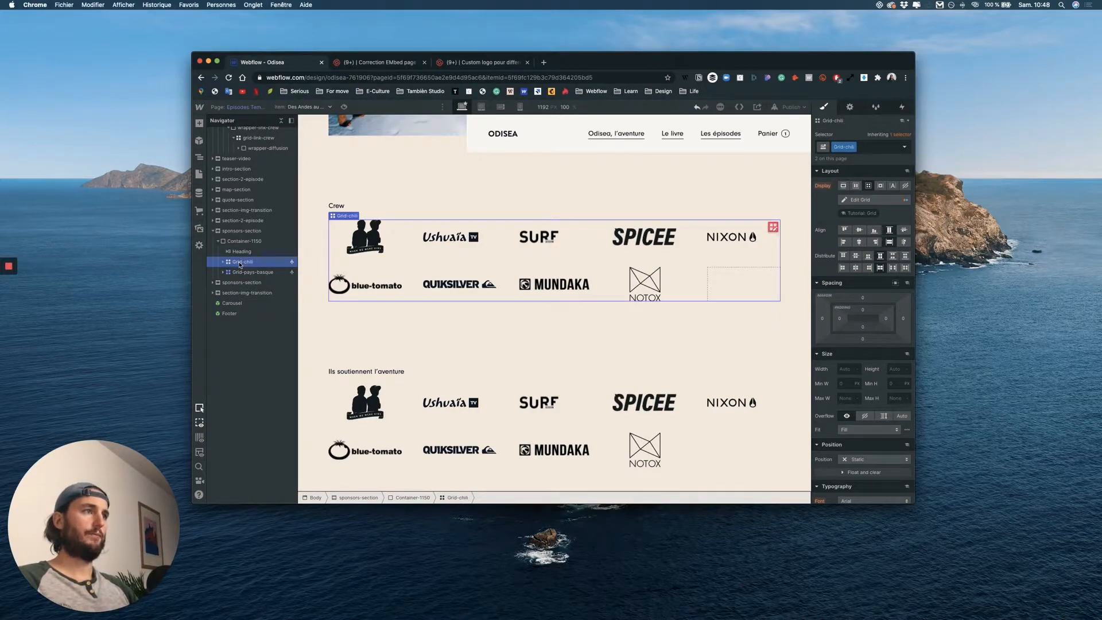
{"action": "key", "text": "Delete"}
{"action": "key", "text": "Delete"}
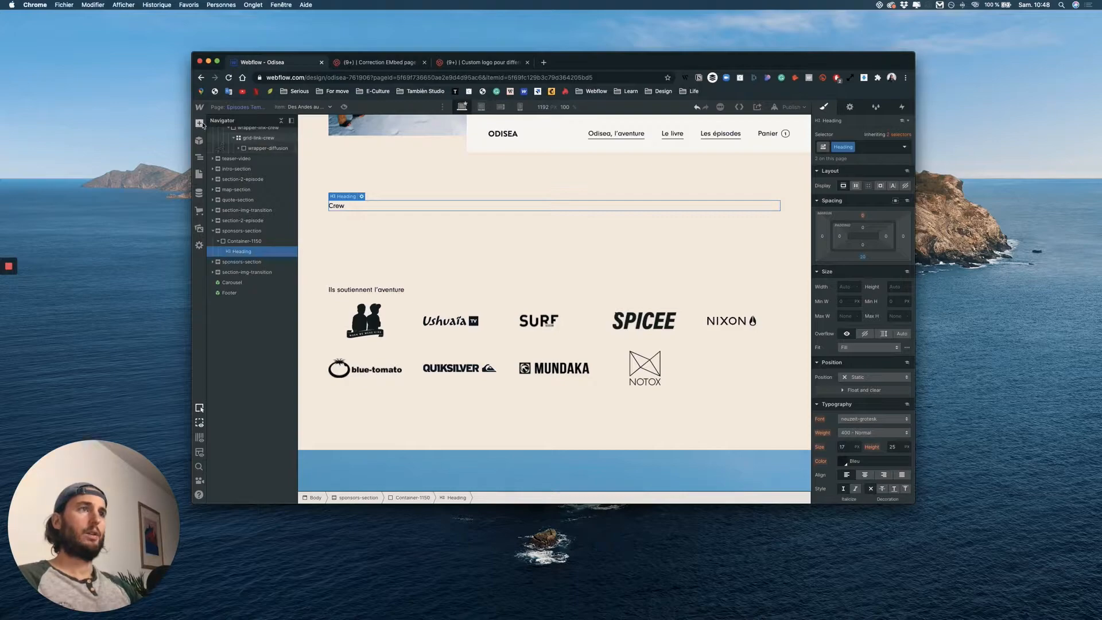
Step: Add a new grid and place it inside the Crew section's Container-1150, directly below the heading
{"action": "left_click", "coordinate": [199, 123]}
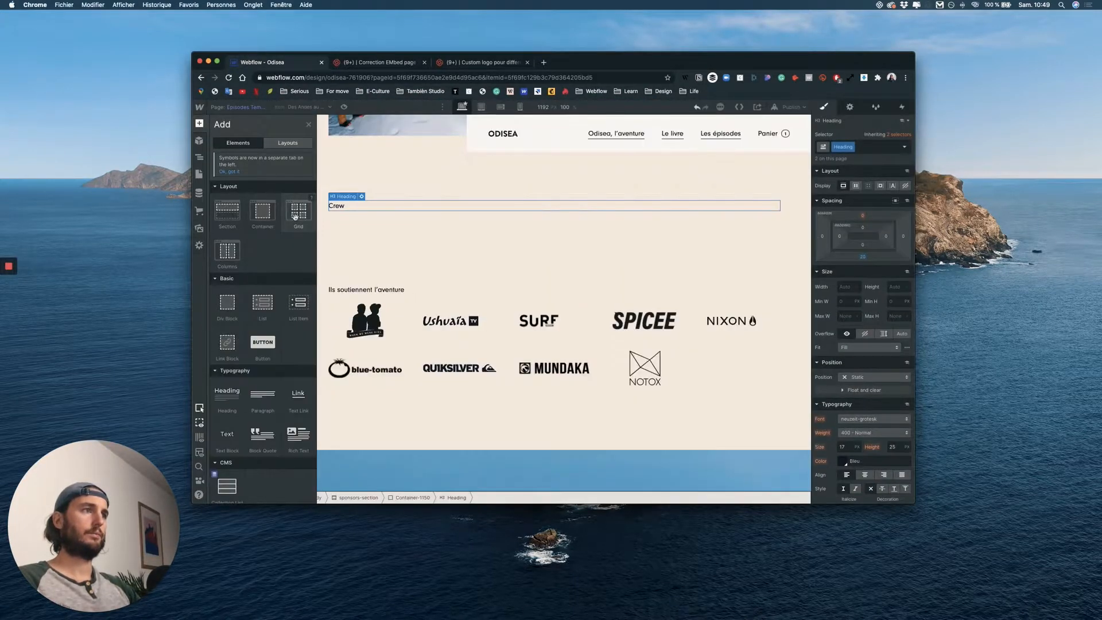
{"action": "left_click_drag", "start_coordinate": [280, 261], "coordinate": [241, 296]}
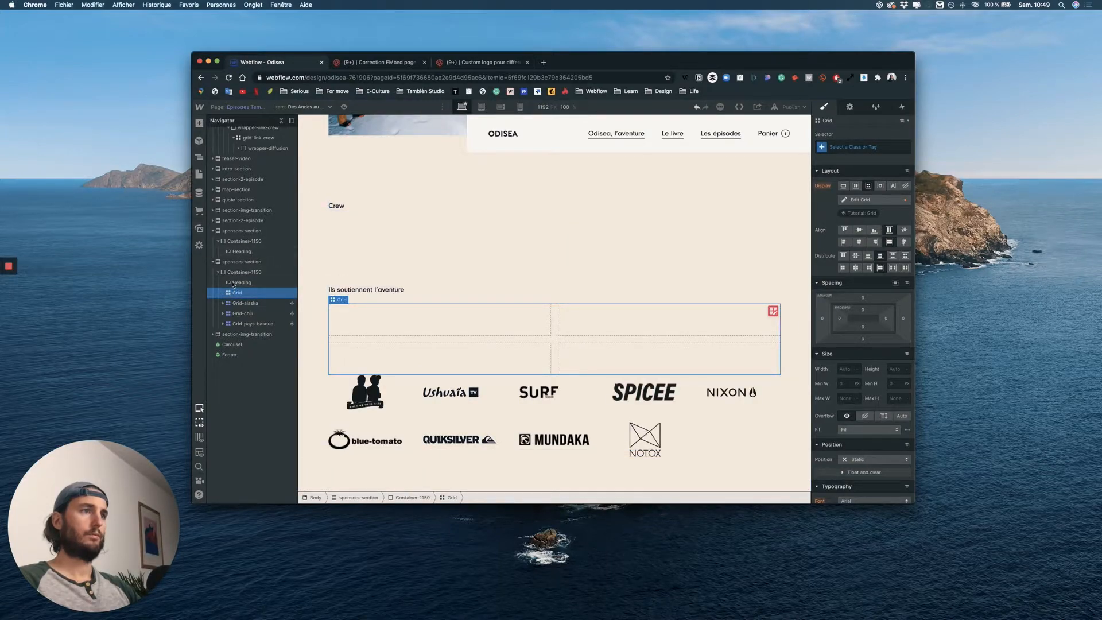
{"action": "left_click_drag", "start_coordinate": [237, 293], "coordinate": [227, 252]}
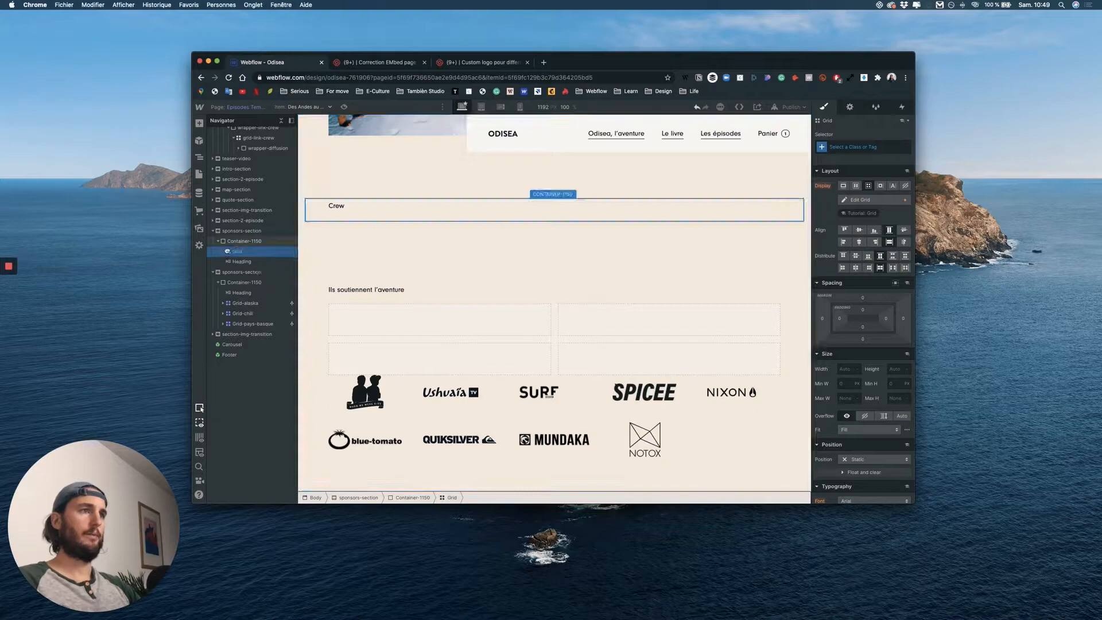
{"action": "left_click", "coordinate": [215, 272]}
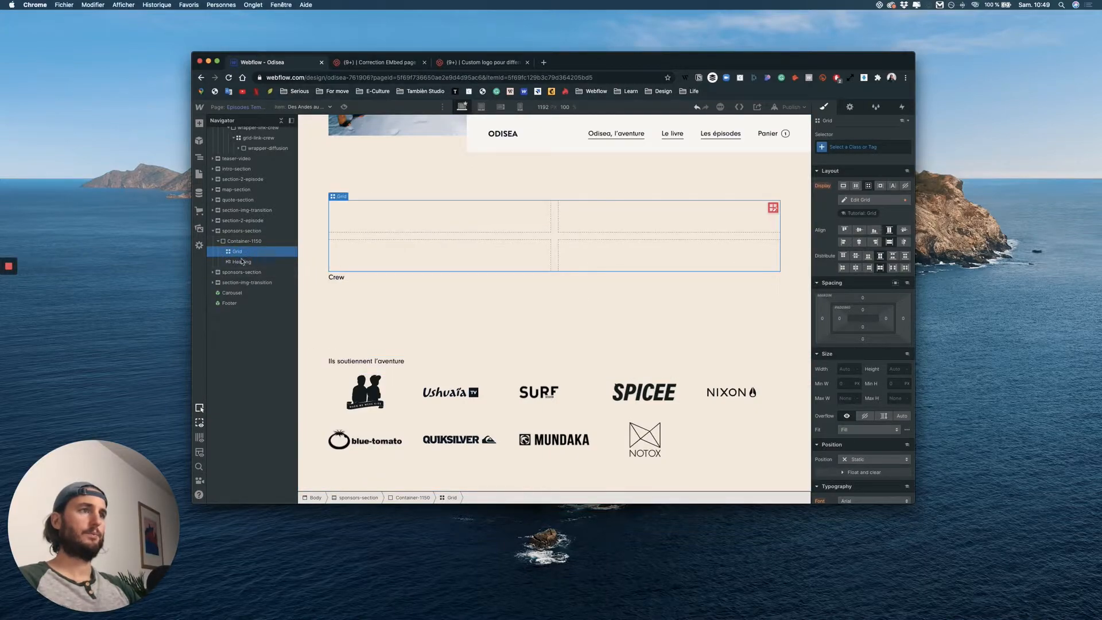
{"action": "left_click_drag", "start_coordinate": [242, 262], "coordinate": [242, 248]}
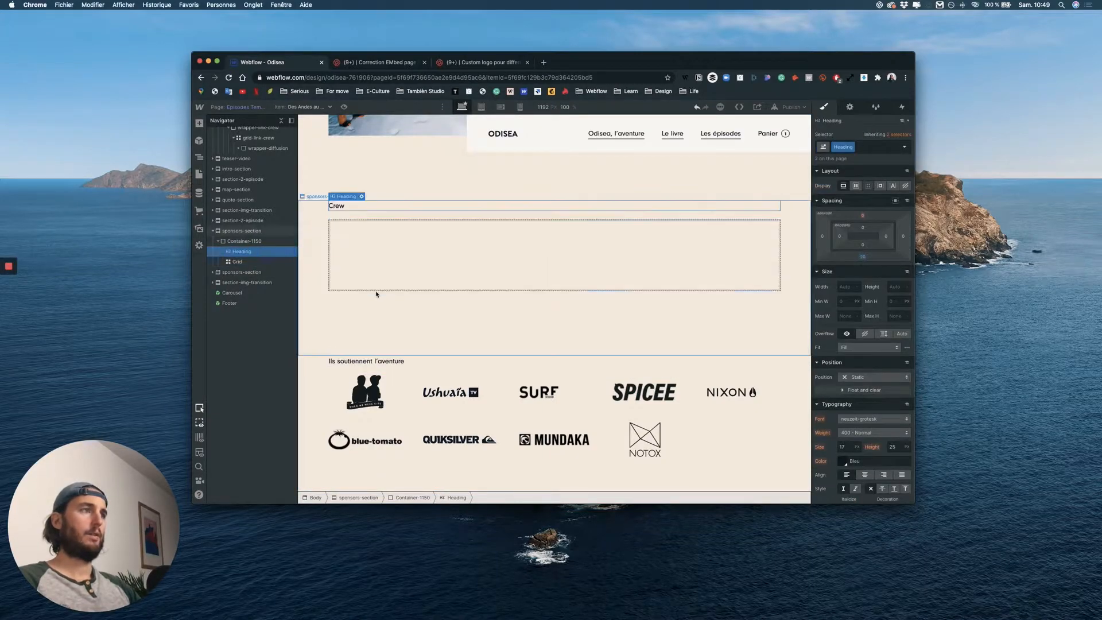
Step: Give the new grid under the Crew heading the class grid-crew
{"action": "left_click", "coordinate": [348, 258]}
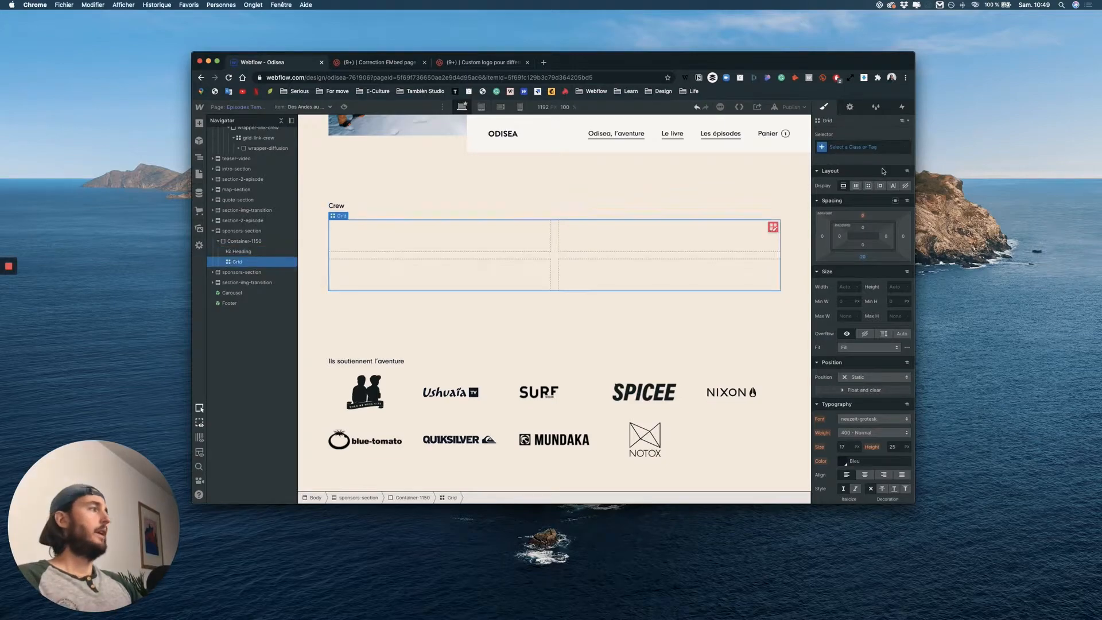
{"action": "left_click", "coordinate": [856, 148]}
{"action": "type", "text": "gri"}
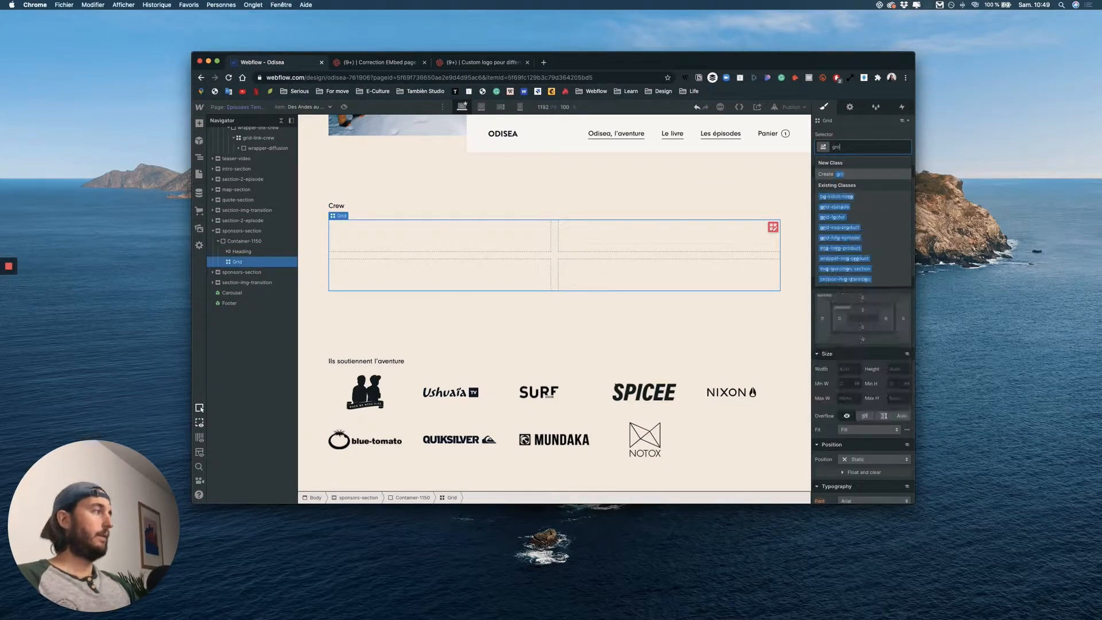
{"action": "type", "text": "d-crew"}
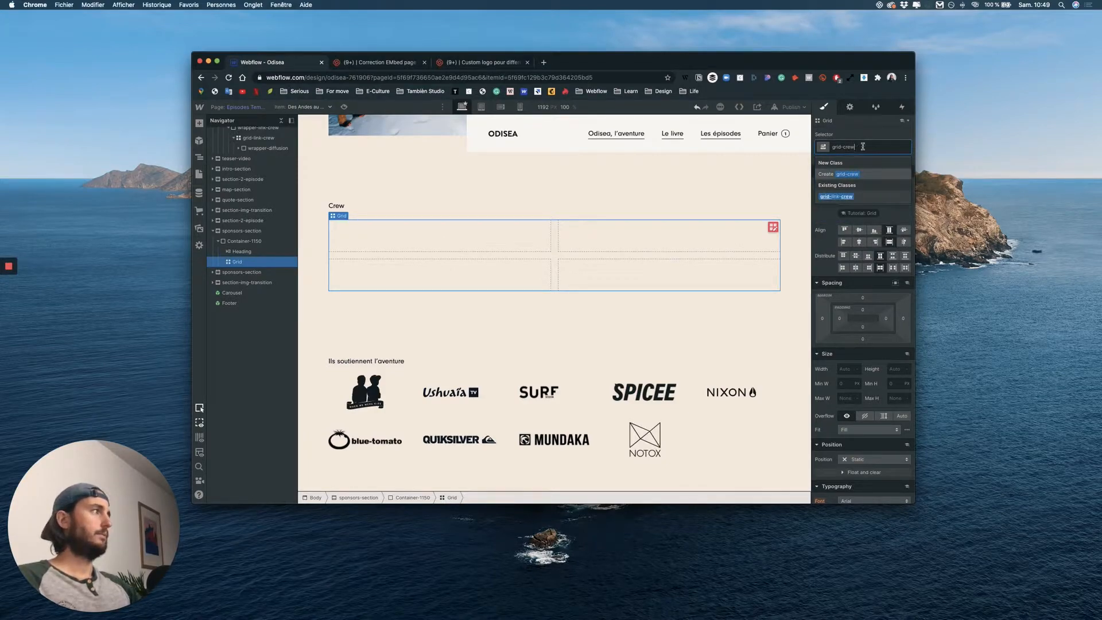
{"action": "key", "text": "Return"}
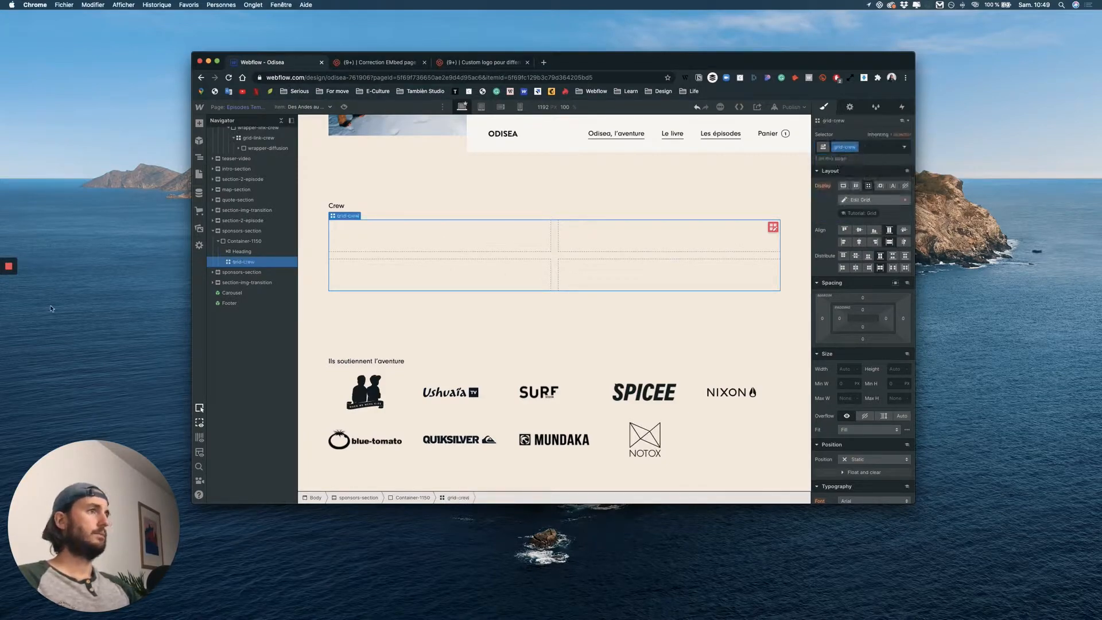
Step: Switch to Boxy for Gmail, examine how the CHILI credits divide into production, technical crew and acknowledgement groups, and return to Webflow in Chrome
{"action": "key", "text": "super+Tab"}
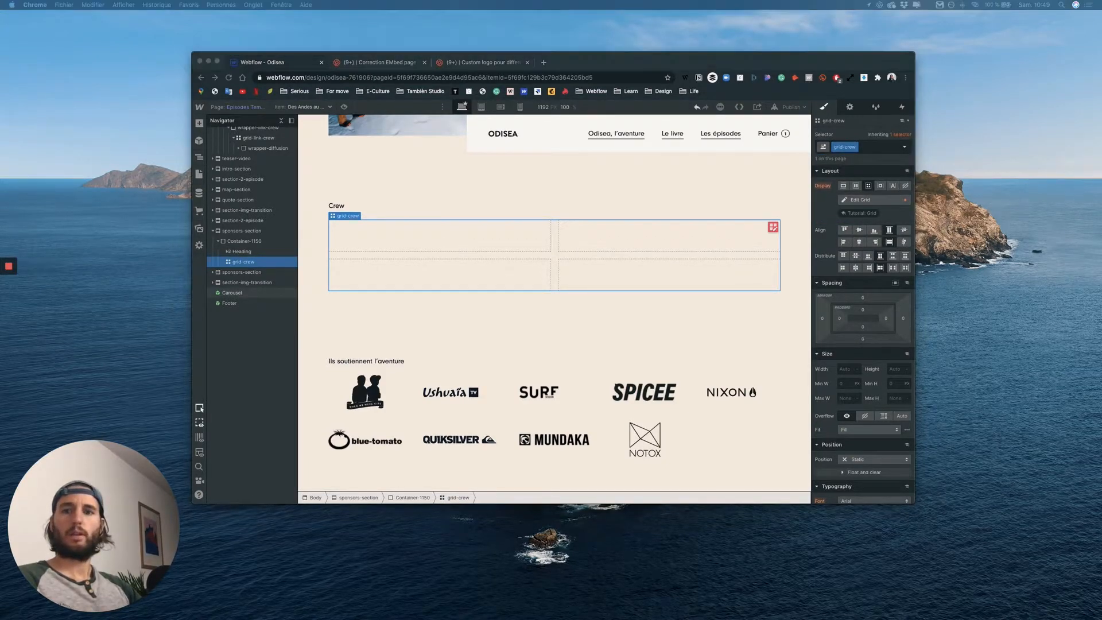
{"action": "left_click_drag", "start_coordinate": [0, 38], "coordinate": [322, 5]}
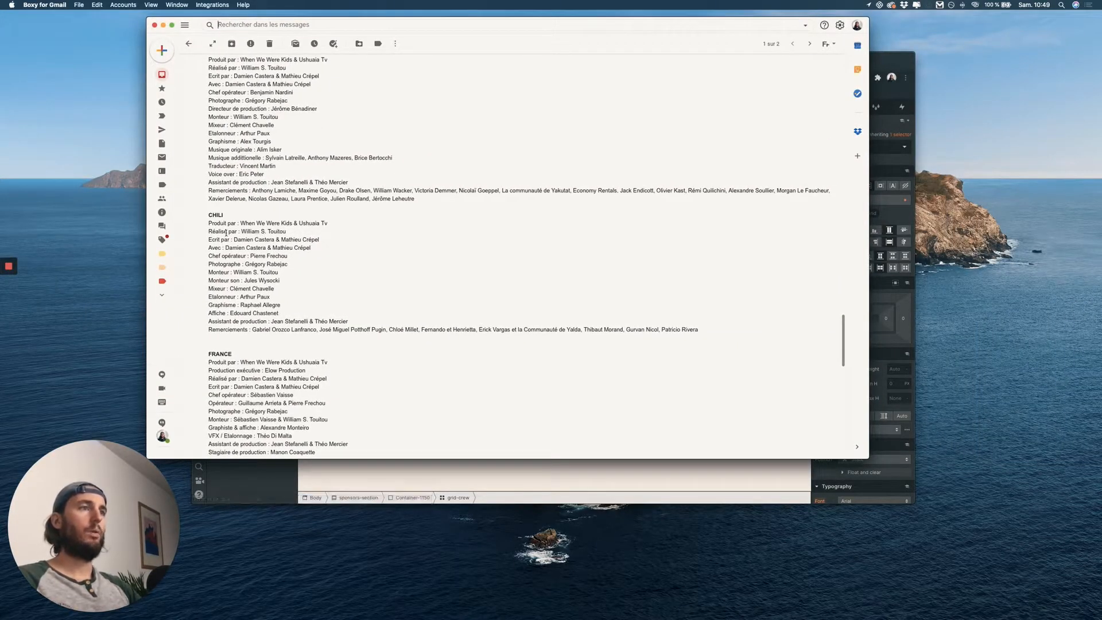
{"action": "left_click_drag", "start_coordinate": [209, 222], "coordinate": [308, 248]}
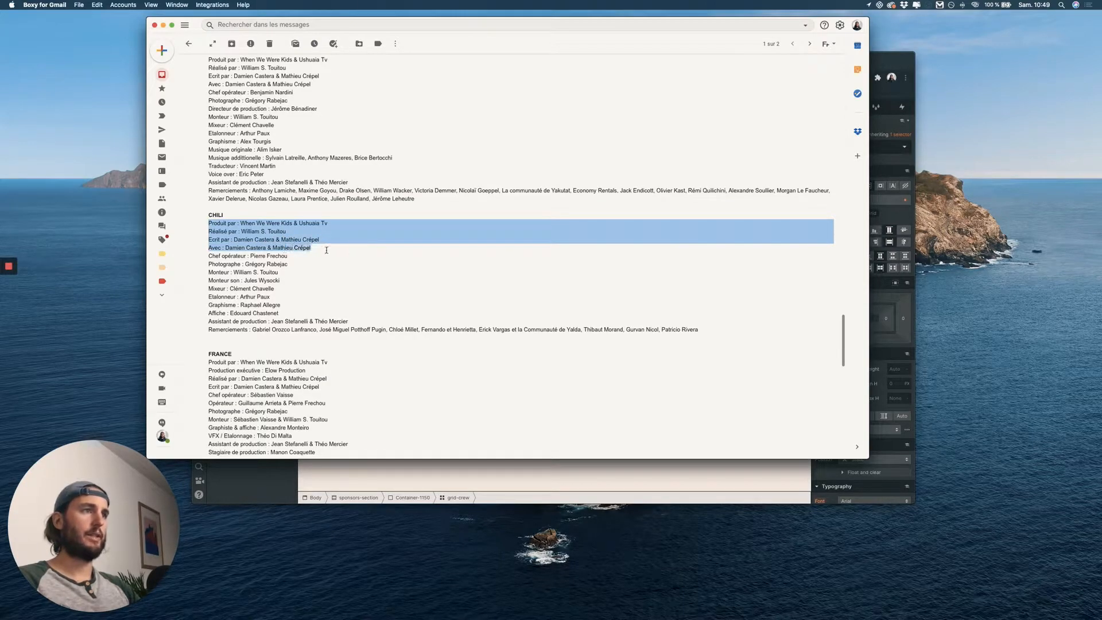
{"action": "left_click", "coordinate": [242, 225]}
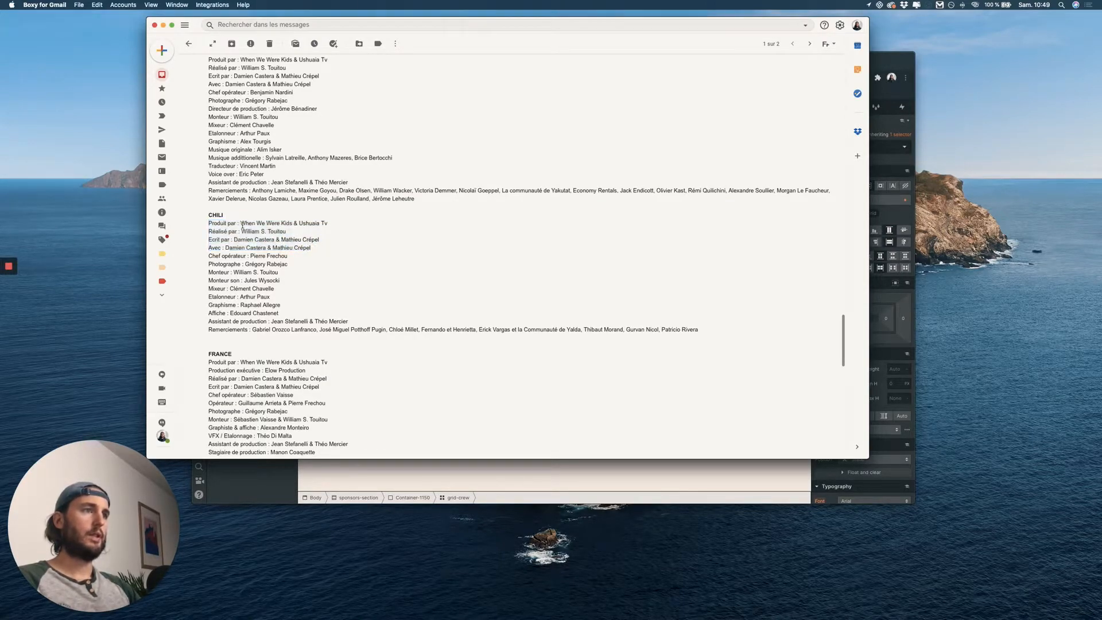
{"action": "left_click_drag", "start_coordinate": [208, 222], "coordinate": [322, 246]}
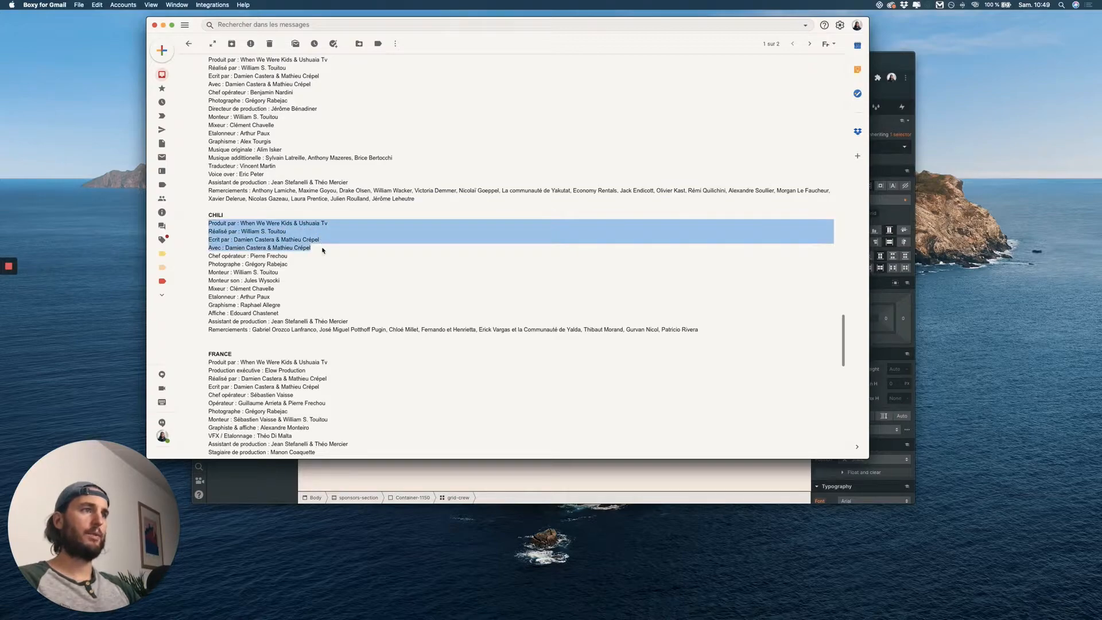
{"action": "left_click_drag", "start_coordinate": [210, 256], "coordinate": [352, 321]}
{"action": "triple_click", "coordinate": [245, 327]}
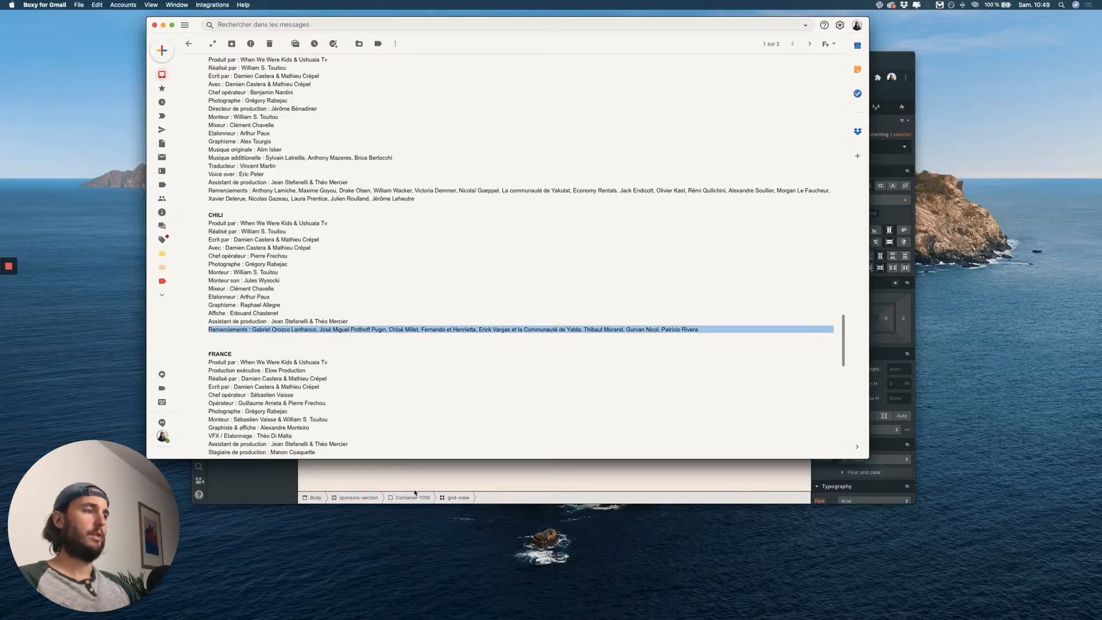
{"action": "left_click_drag", "start_coordinate": [210, 20], "coordinate": [0, 88]}
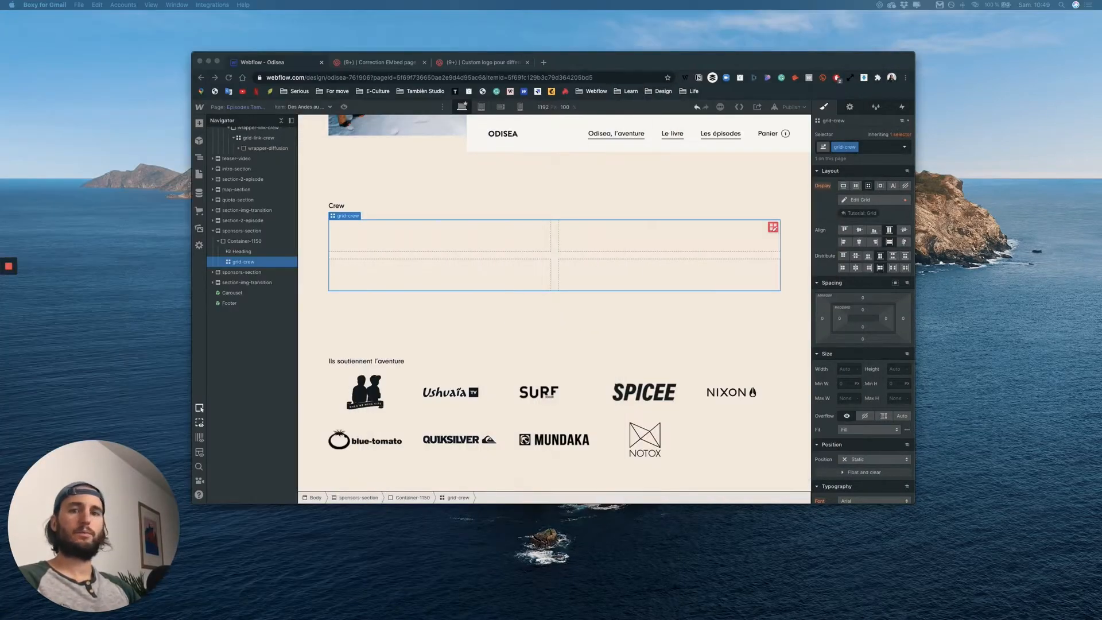
{"action": "left_click", "coordinate": [259, 311]}
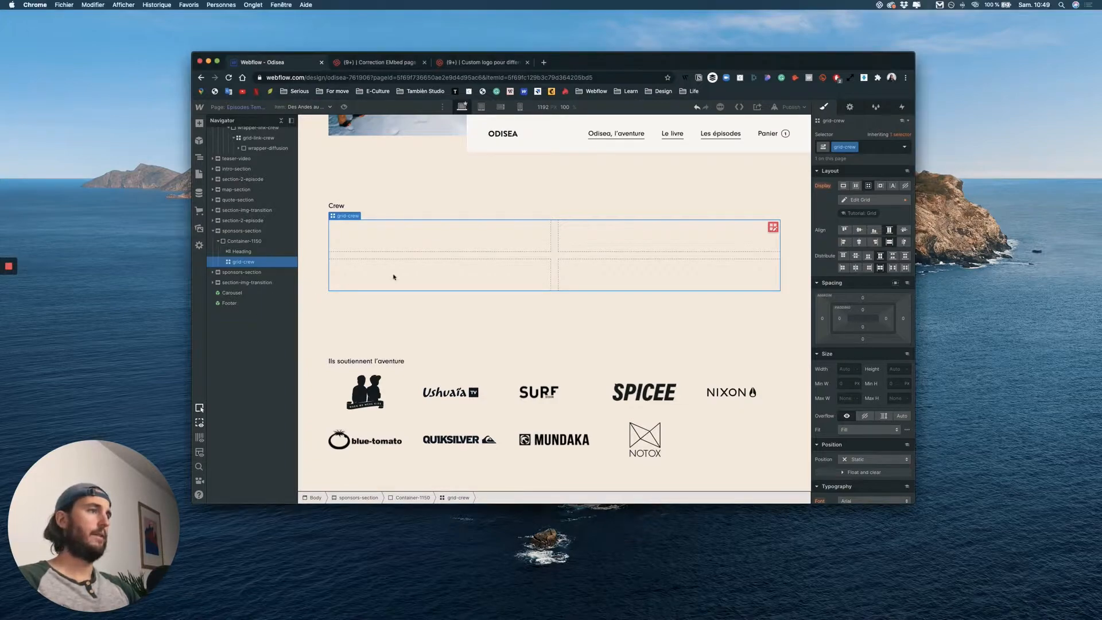
Step: Configure grid-crew with three 1fr columns, a single Auto row, and column and row gaps of 40 px
{"action": "left_click", "coordinate": [773, 227]}
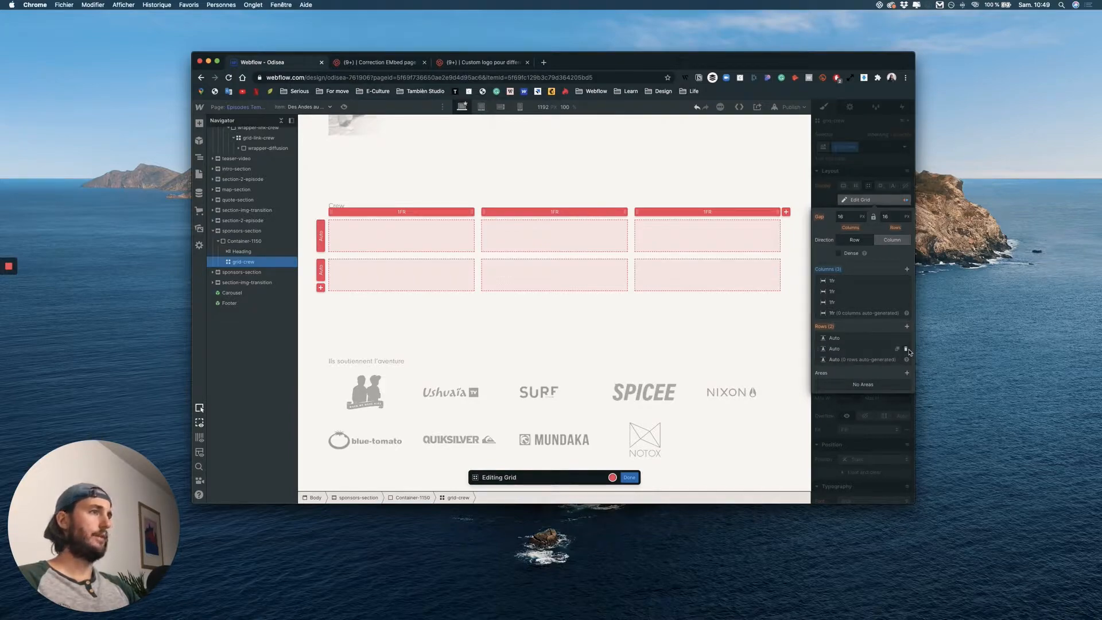
{"action": "left_click", "coordinate": [906, 349]}
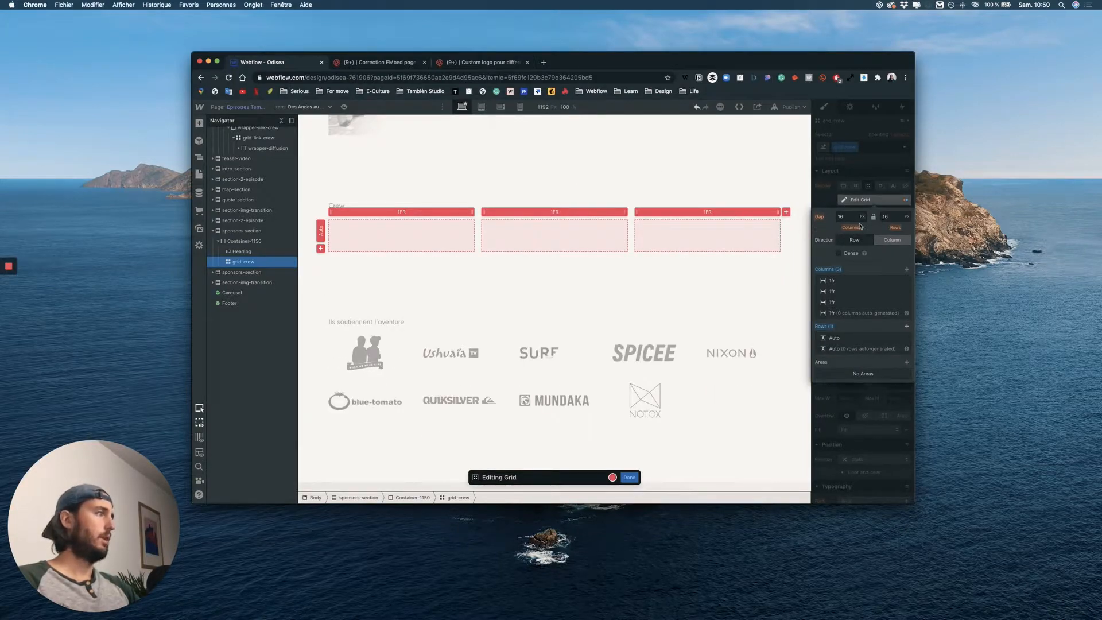
{"action": "left_click", "coordinate": [847, 217]}
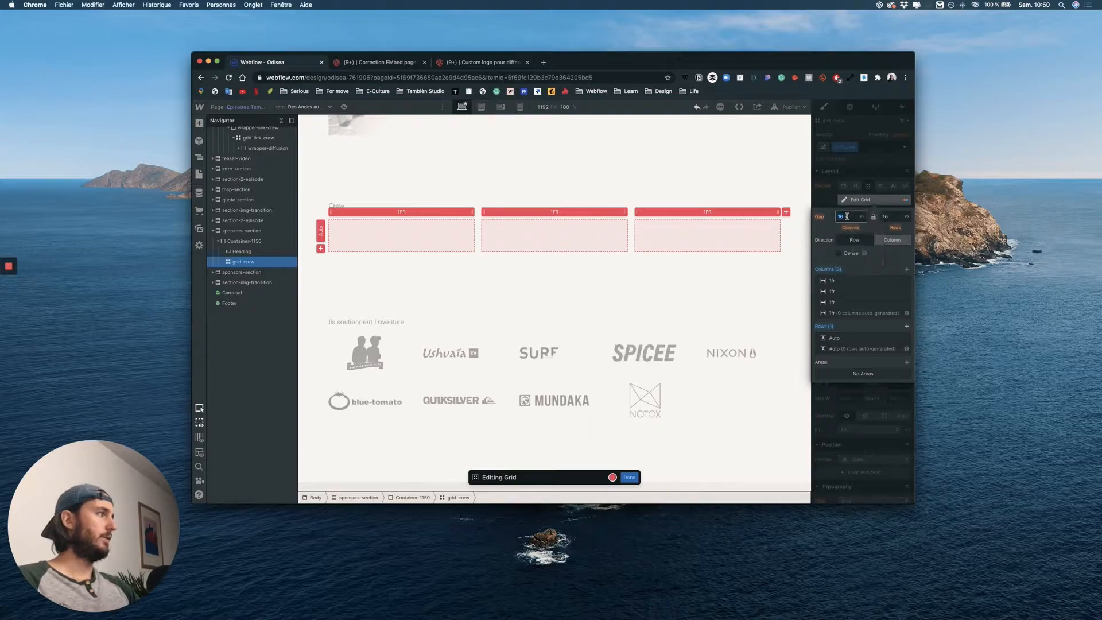
{"action": "type", "text": "40"}
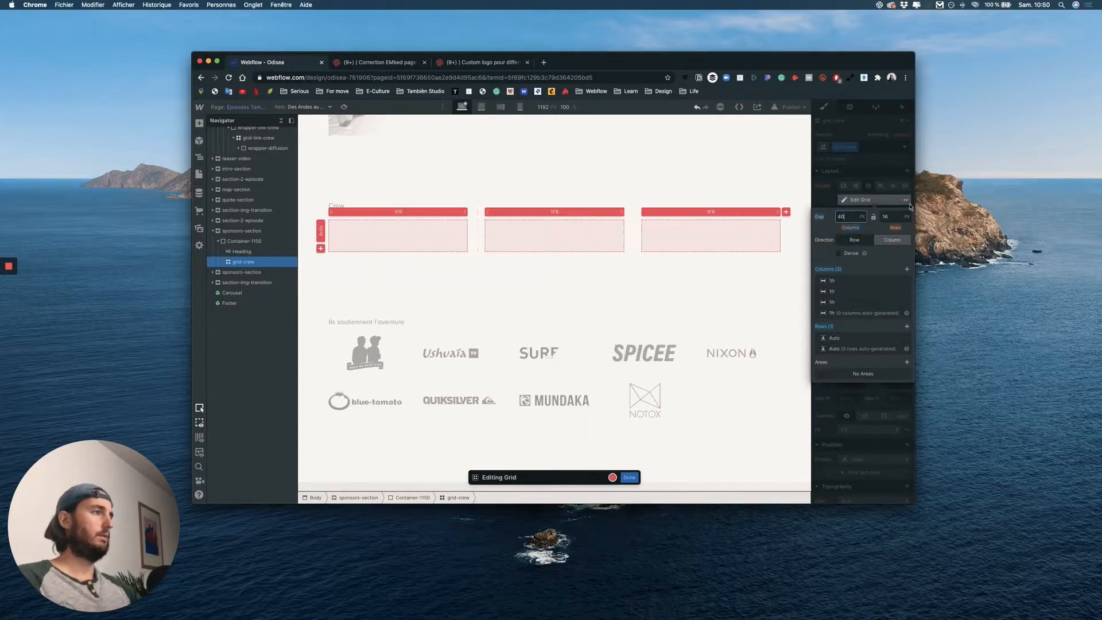
{"action": "left_click", "coordinate": [895, 217]}
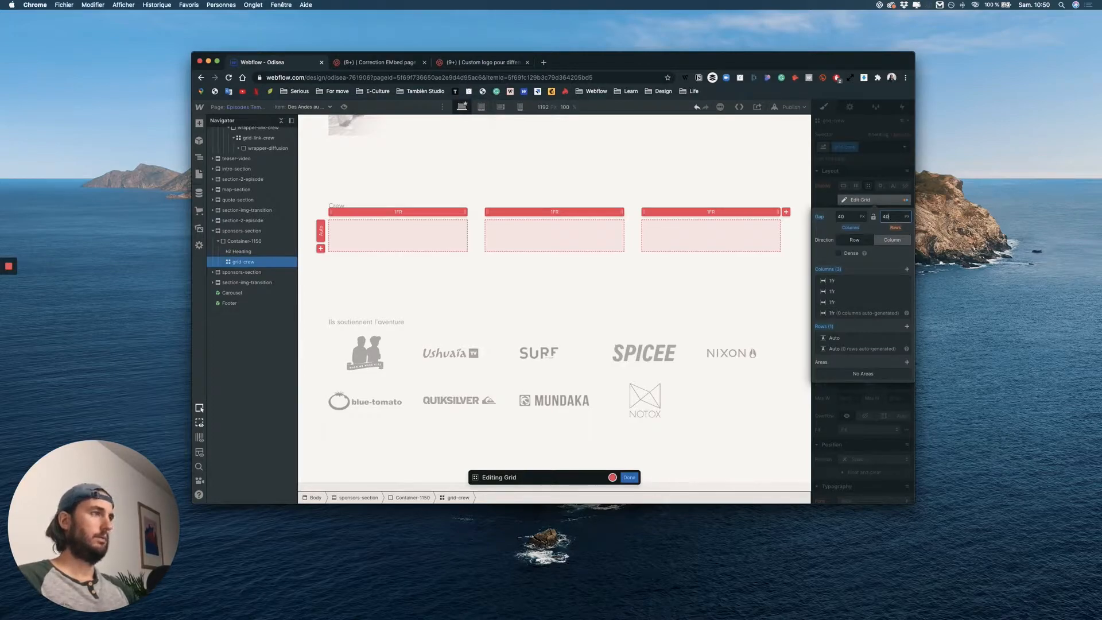
{"action": "left_click", "coordinate": [887, 158]}
{"action": "key", "text": "Escape"}
Step: Look through the episode page's text and image sections above the Crew grid
{"action": "scroll", "coordinate": [453, 256], "scroll_direction": "up", "scroll_amount": 10}
{"action": "scroll", "coordinate": [445, 257], "scroll_direction": "up", "scroll_amount": 15}
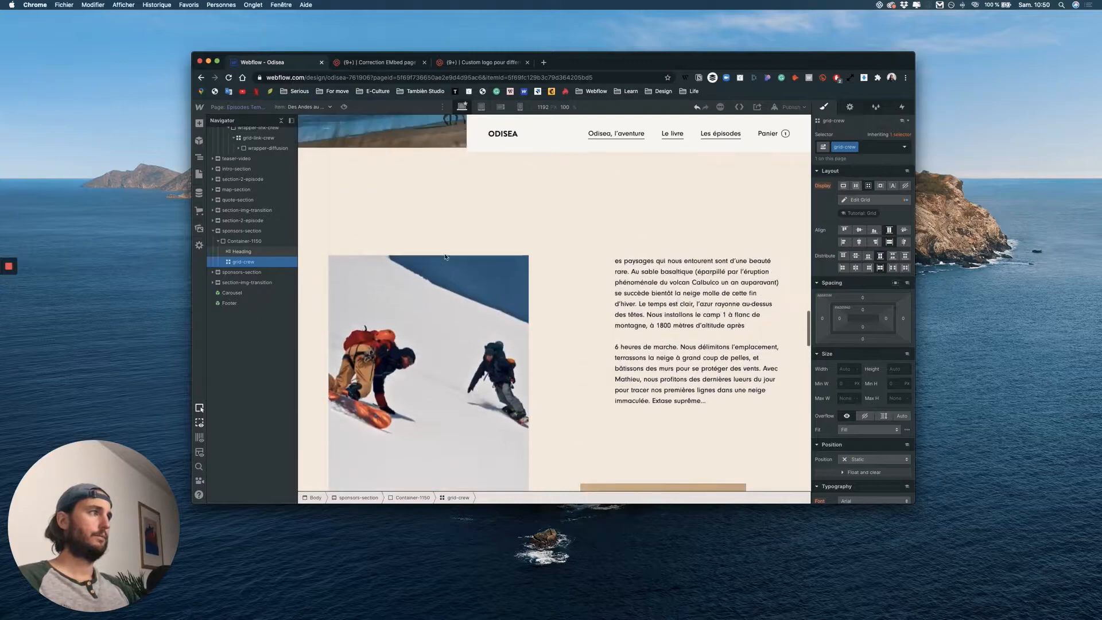
{"action": "scroll", "coordinate": [444, 257], "scroll_direction": "up", "scroll_amount": 15}
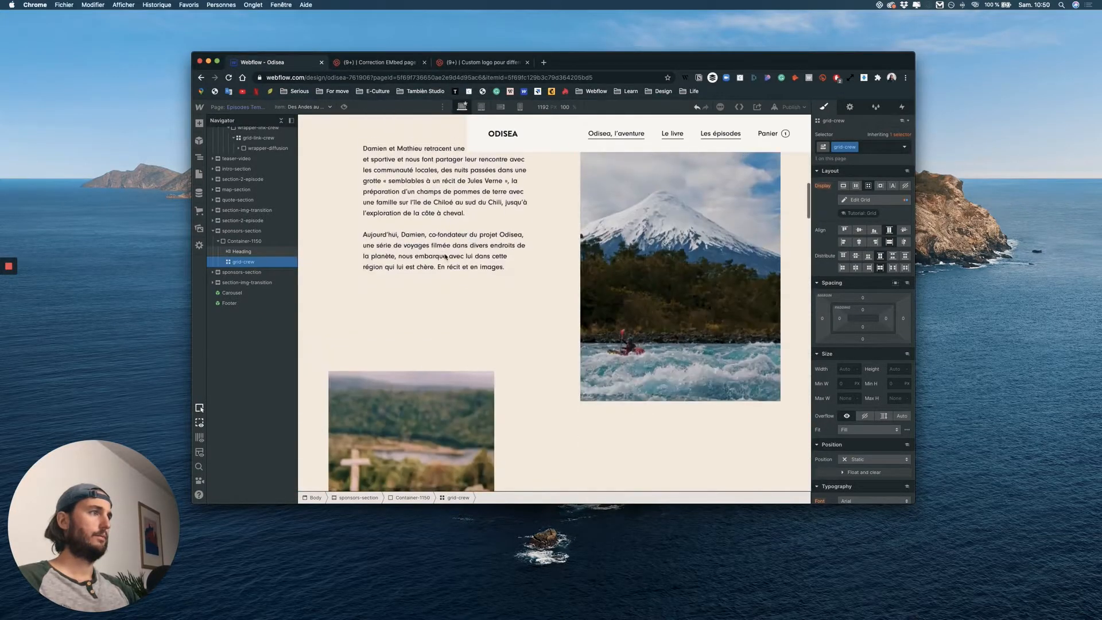
{"action": "scroll", "coordinate": [446, 256], "scroll_direction": "down", "scroll_amount": 4}
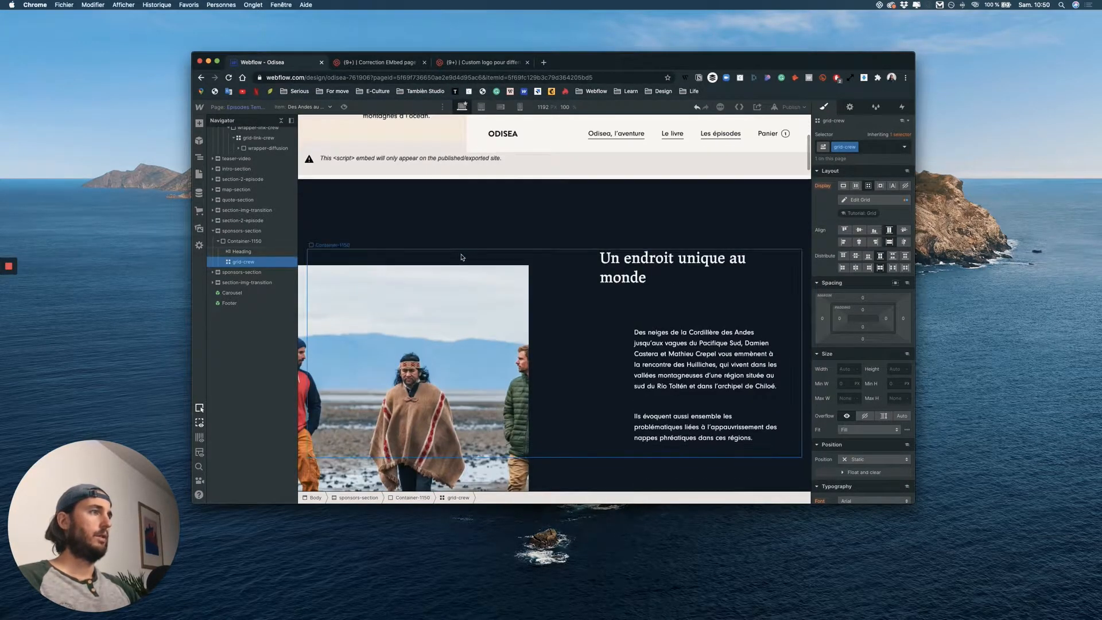
{"action": "scroll", "coordinate": [446, 256], "scroll_direction": "up", "scroll_amount": 3}
{"action": "scroll", "coordinate": [409, 292], "scroll_direction": "down", "scroll_amount": 20}
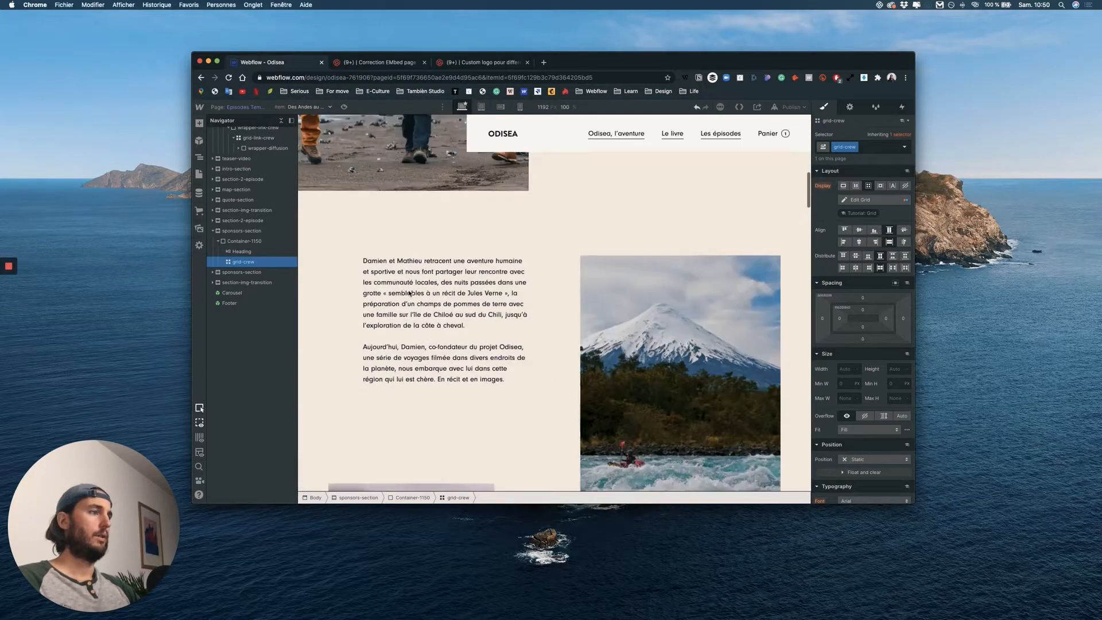
{"action": "scroll", "coordinate": [409, 293], "scroll_direction": "down", "scroll_amount": 5}
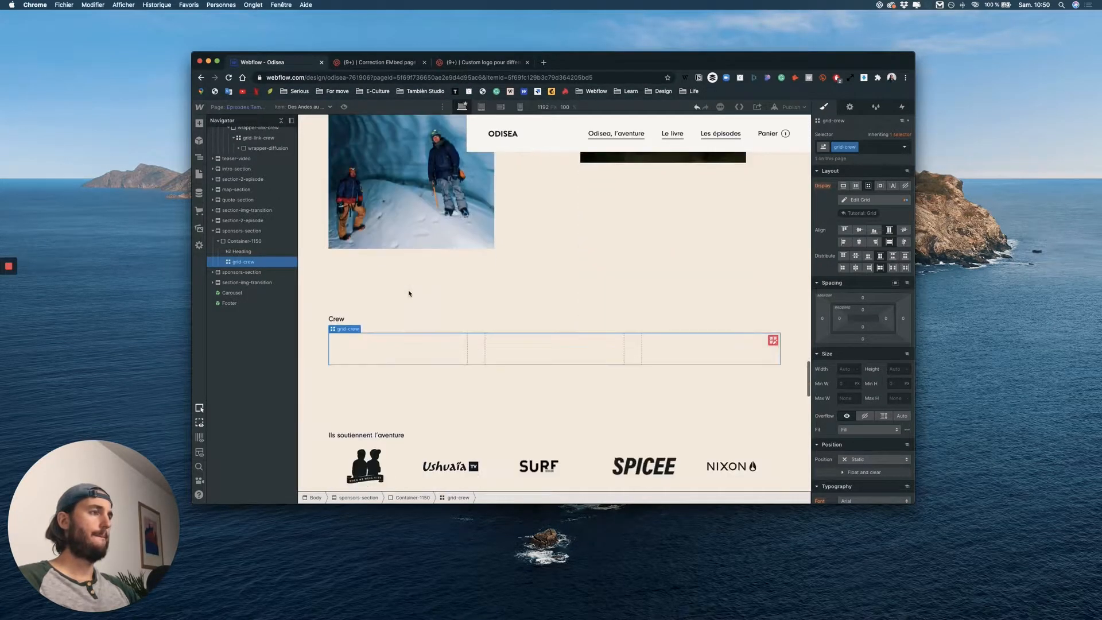
Step: Add a div block in the first cell of grid-crew and give it the class wrapper-grid-crew
{"action": "left_click", "coordinate": [384, 327]}
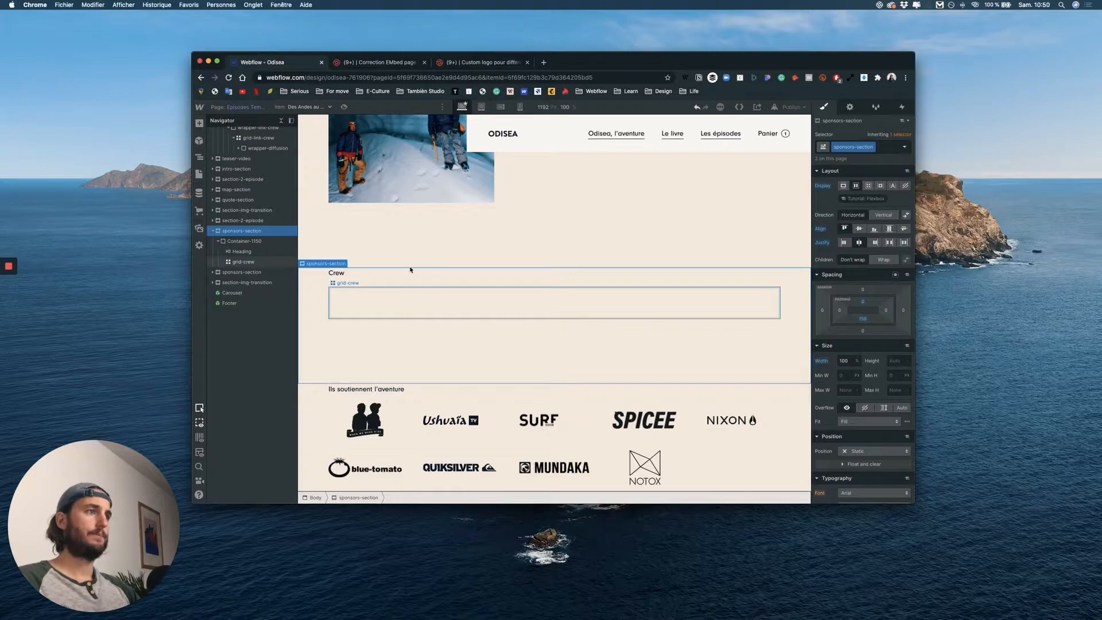
{"action": "left_click", "coordinate": [337, 297]}
{"action": "left_click", "coordinate": [199, 122]}
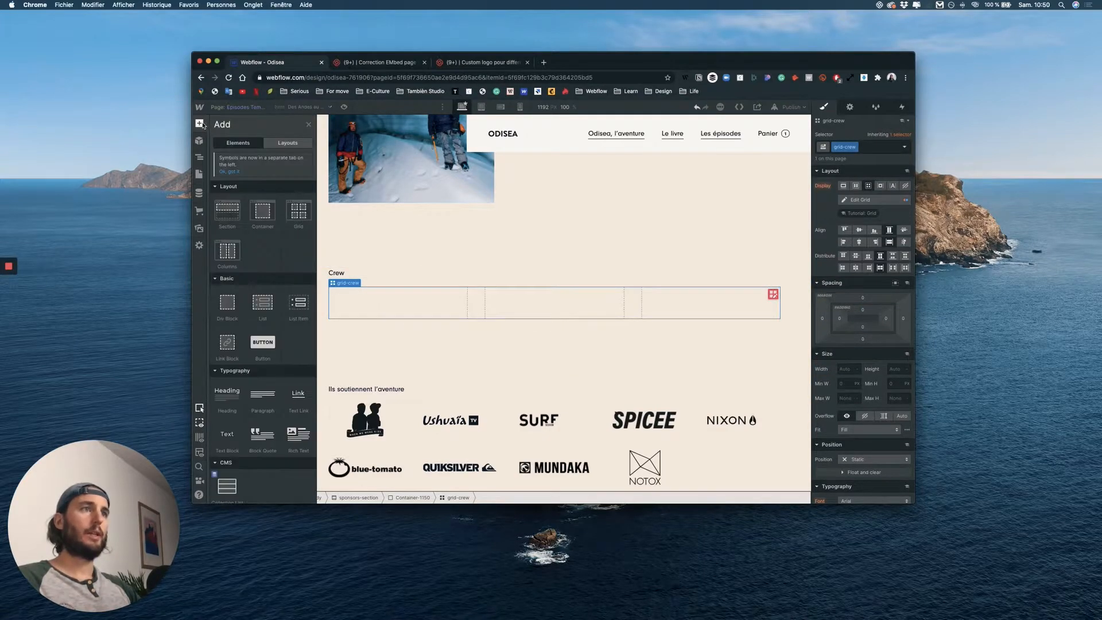
{"action": "left_click_drag", "start_coordinate": [231, 304], "coordinate": [486, 304]}
{"action": "left_click", "coordinate": [901, 147]}
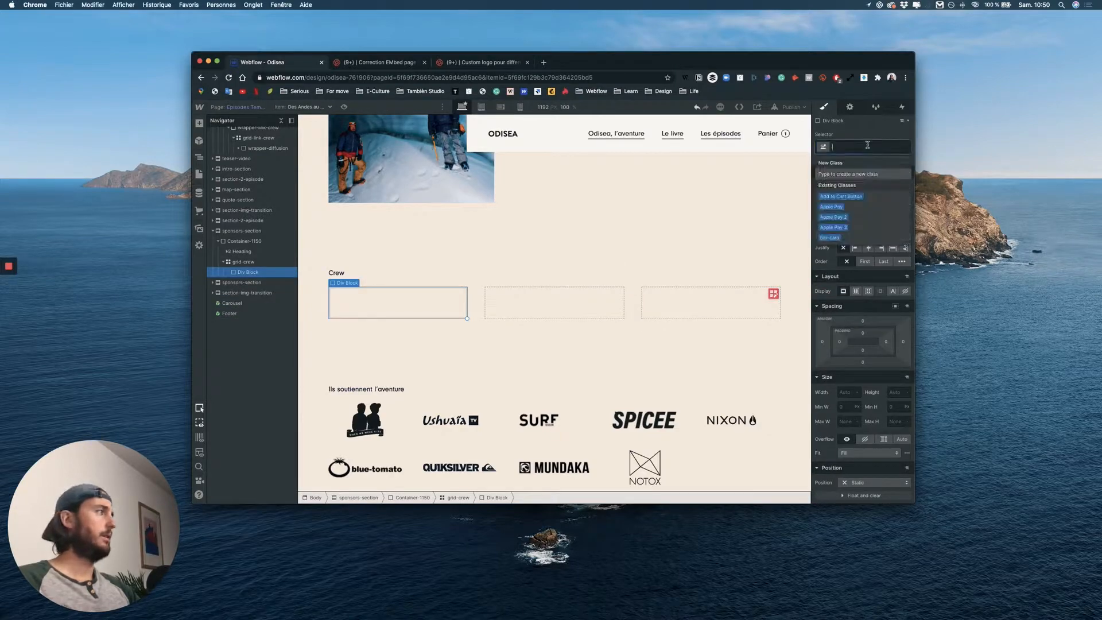
{"action": "type", "text": "wrapper-"}
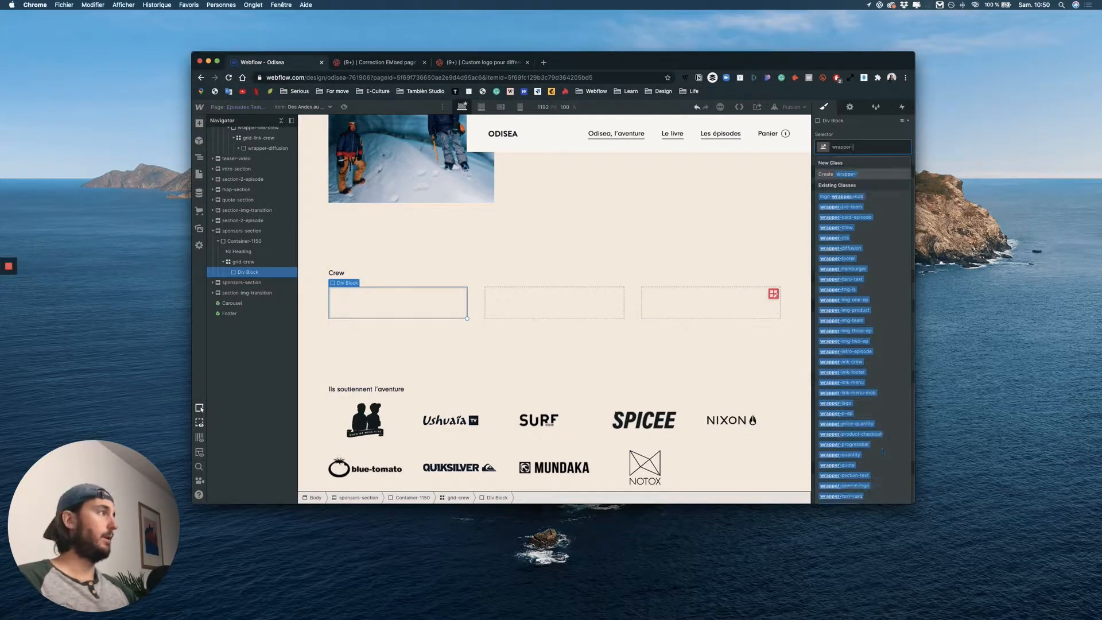
{"action": "type", "text": "grid-crew"}
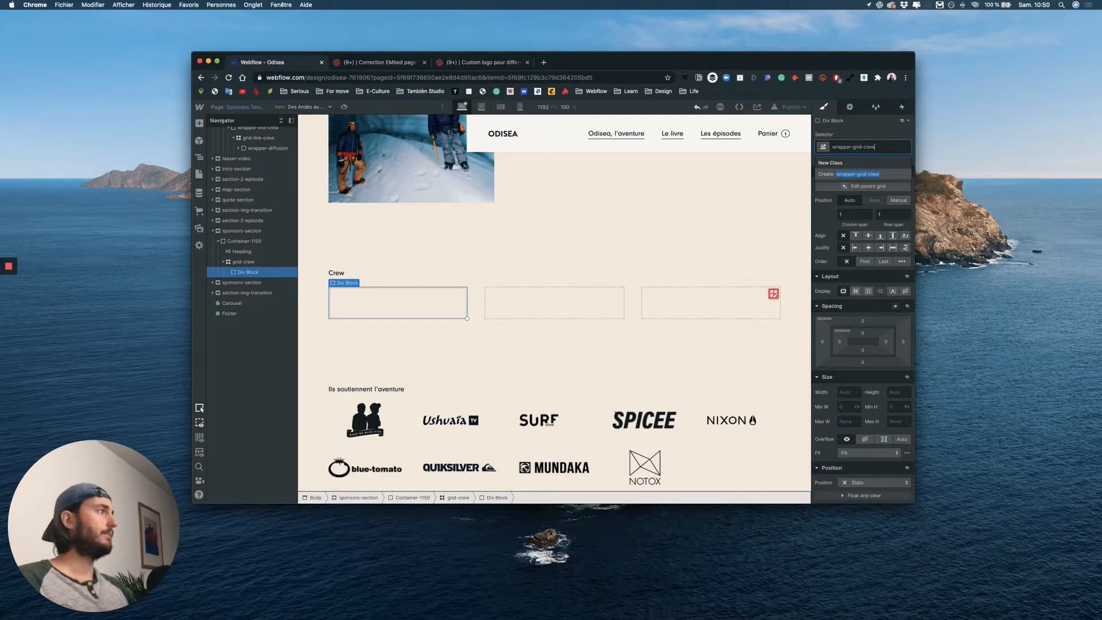
{"action": "key", "text": "Return"}
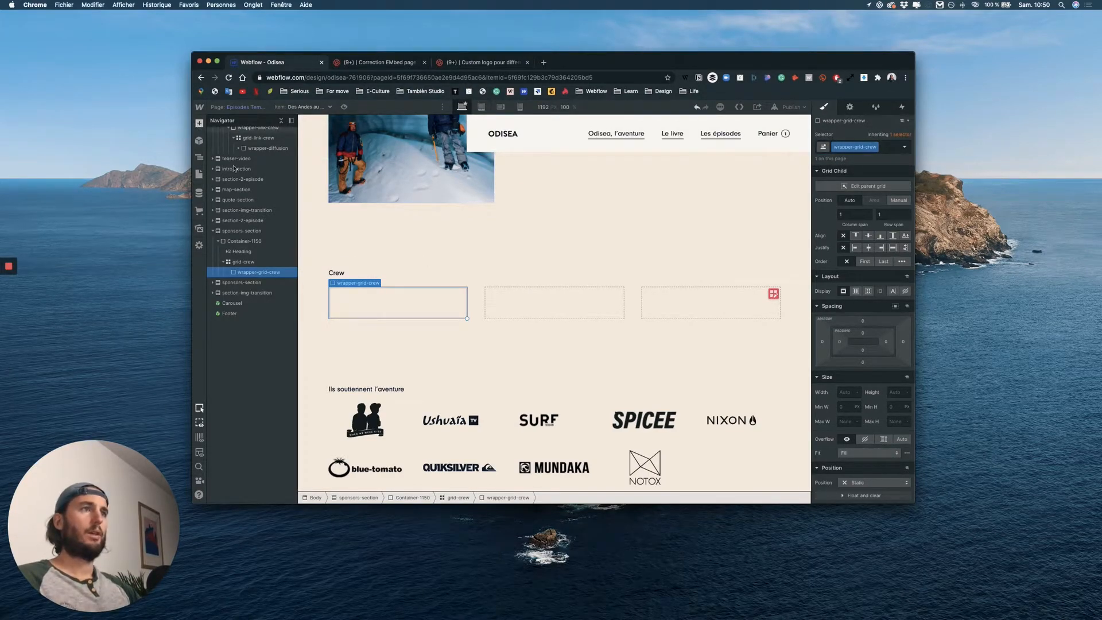
Step: Add an H3 heading with the class bold inside wrapper-grid-crew and set its text to Concept
{"action": "key", "text": "a"}
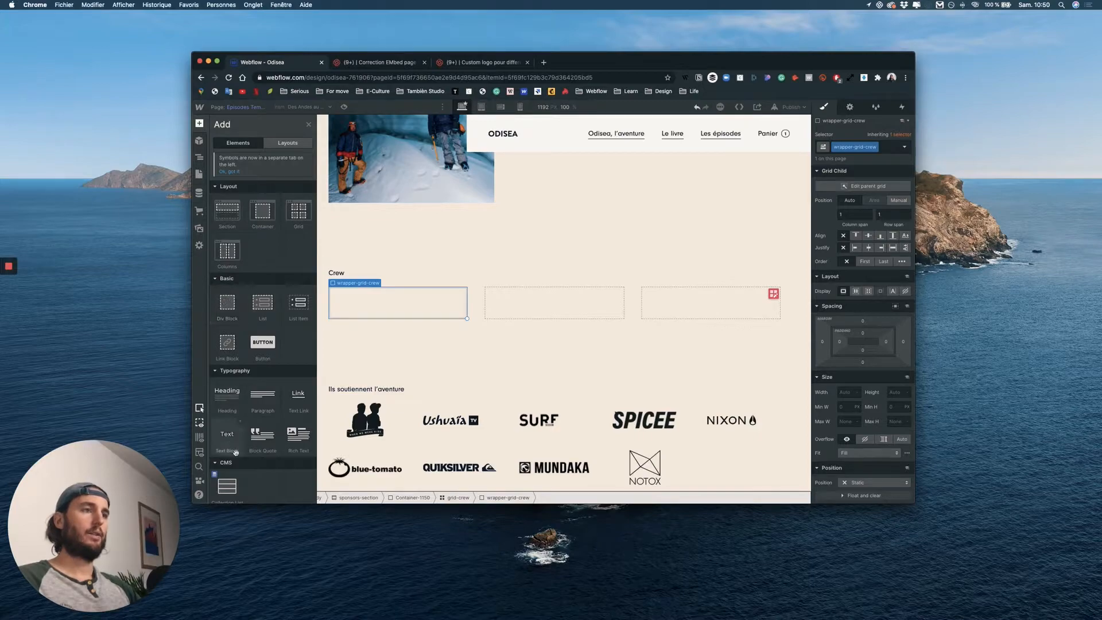
{"action": "left_click_drag", "start_coordinate": [226, 398], "coordinate": [368, 304]}
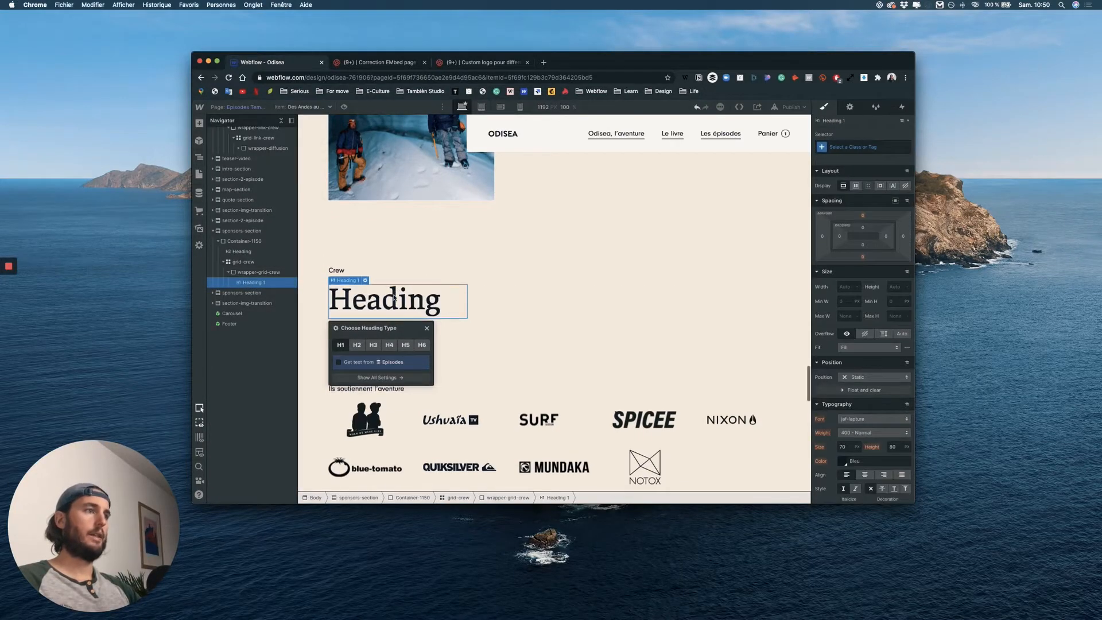
{"action": "left_click", "coordinate": [377, 346]}
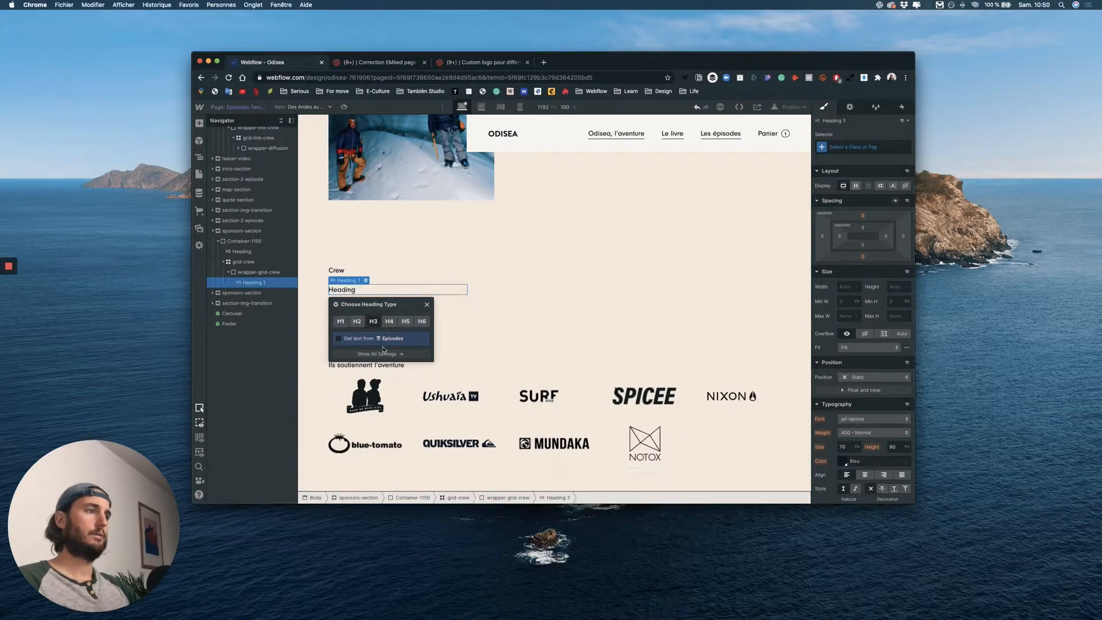
{"action": "left_click", "coordinate": [859, 147]}
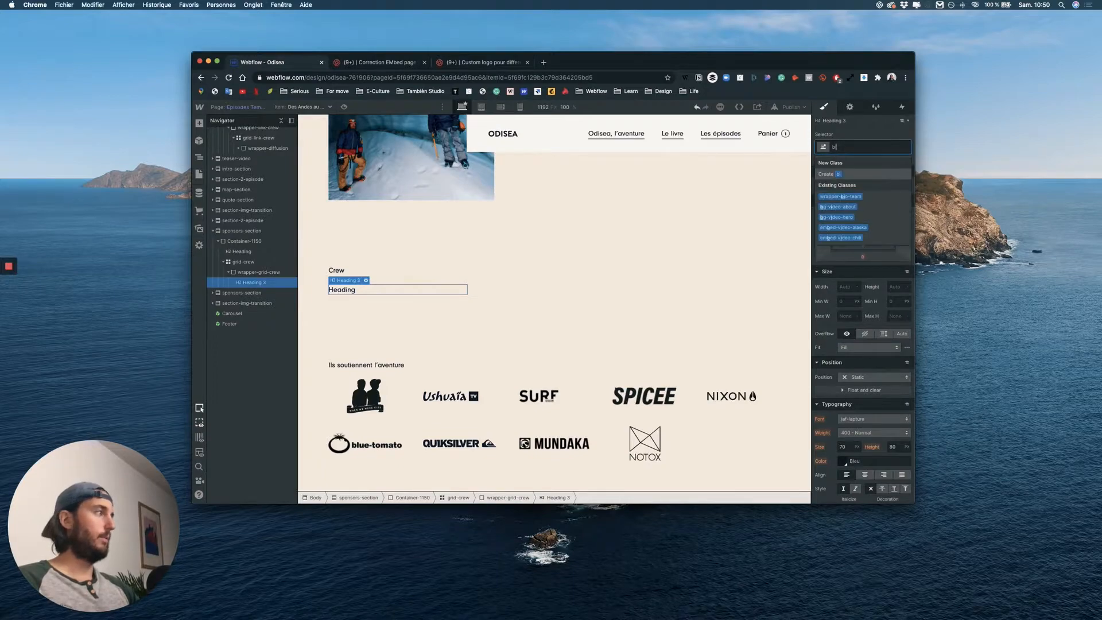
{"action": "type", "text": "bol"}
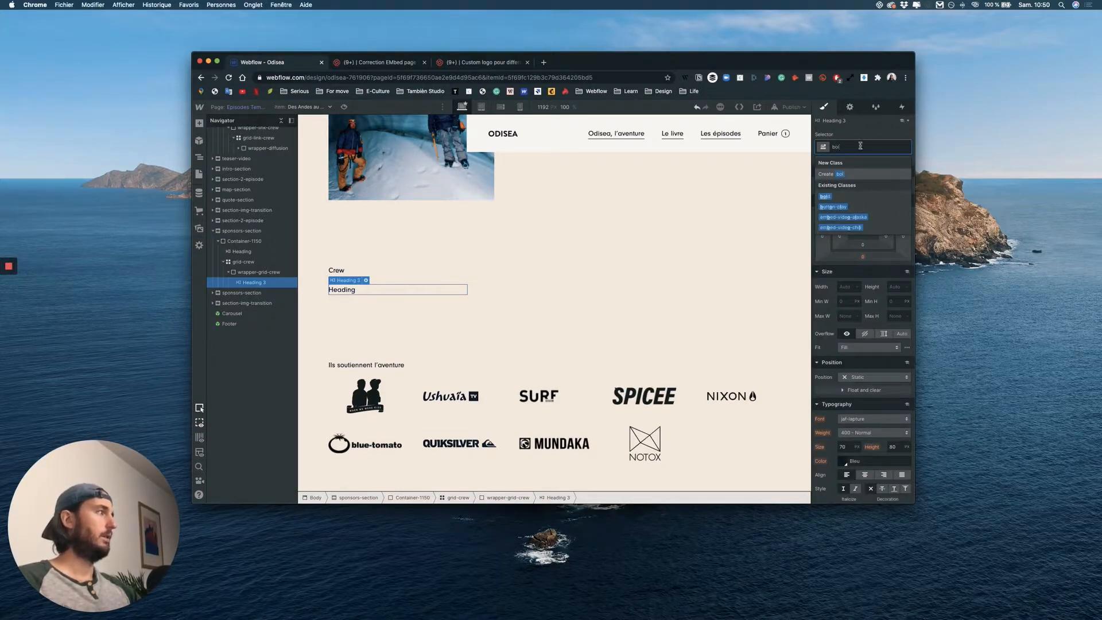
{"action": "key", "text": "Return"}
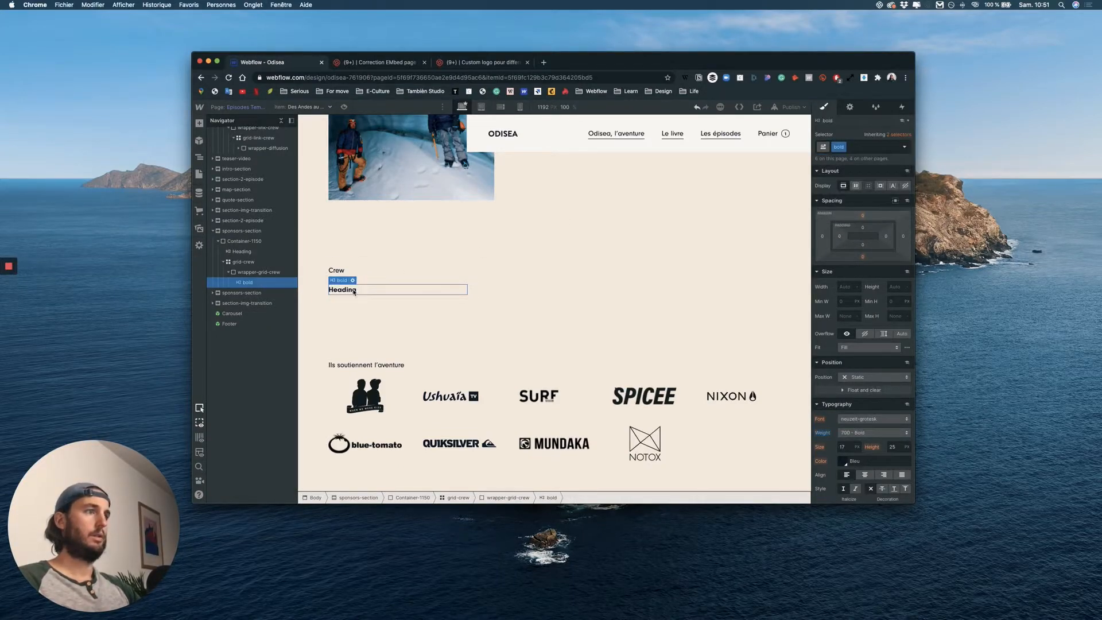
{"action": "double_click", "coordinate": [354, 291]}
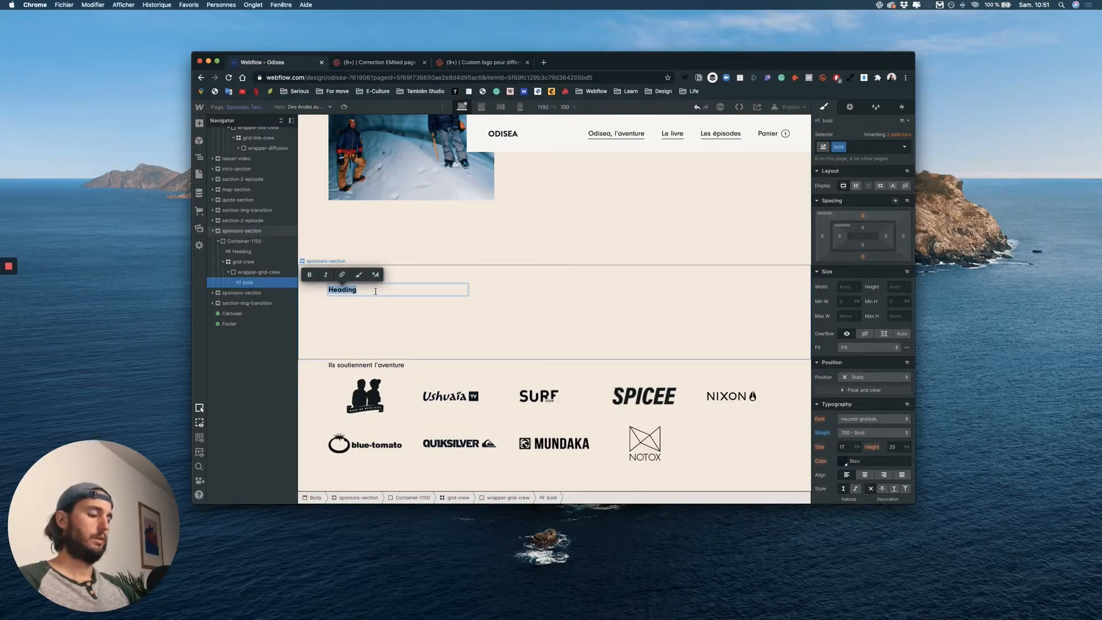
{"action": "type", "text": "Concept"}
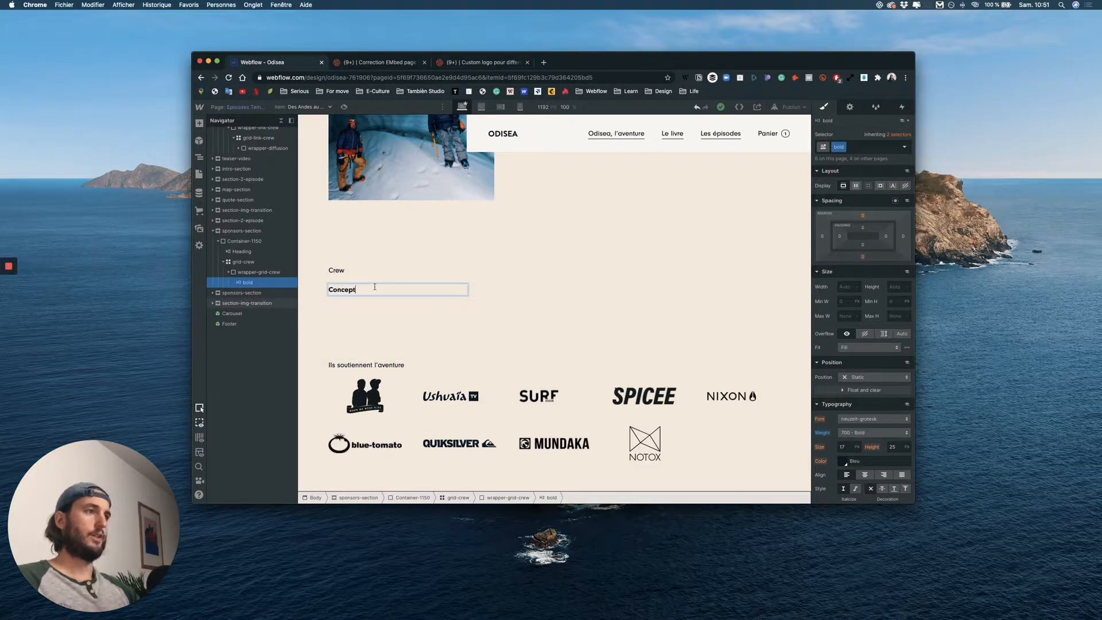
Step: Add a rich text block below the Concept heading and get its text from the Episodes field Team
{"action": "left_click", "coordinate": [199, 123]}
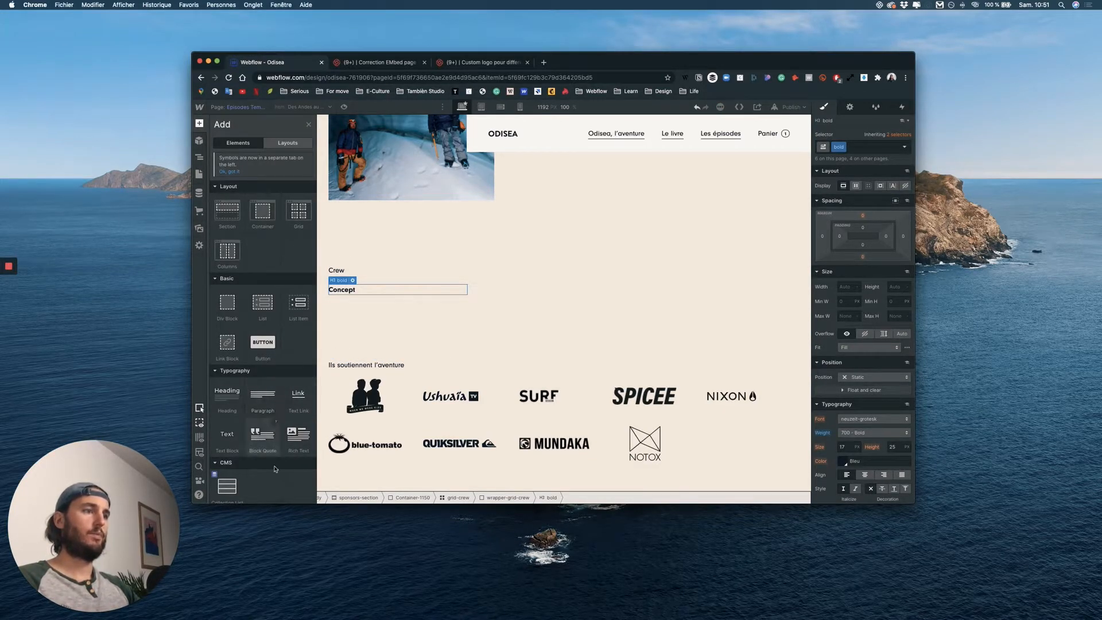
{"action": "left_click_drag", "start_coordinate": [303, 434], "coordinate": [354, 303]}
{"action": "left_click", "coordinate": [340, 269]}
{"action": "left_click", "coordinate": [375, 279]}
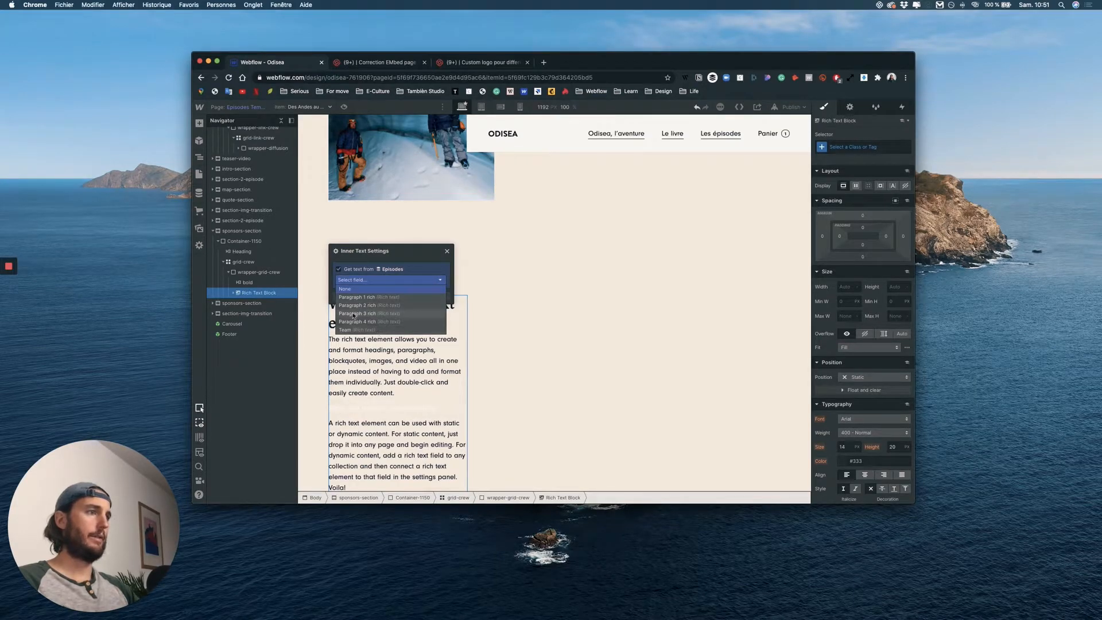
{"action": "left_click", "coordinate": [442, 330]}
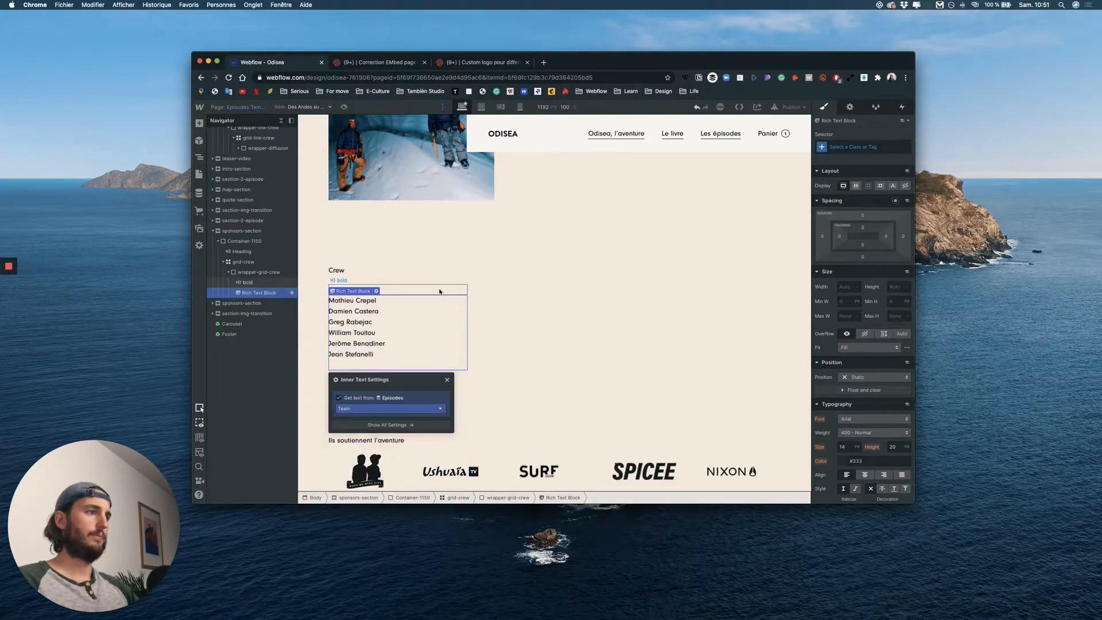
{"action": "left_click", "coordinate": [447, 380]}
Step: Duplicate the wrapper-grid-crew block so that one copy fills each of the three grid-crew columns
{"action": "scroll", "coordinate": [347, 280], "scroll_direction": "up", "scroll_amount": 1}
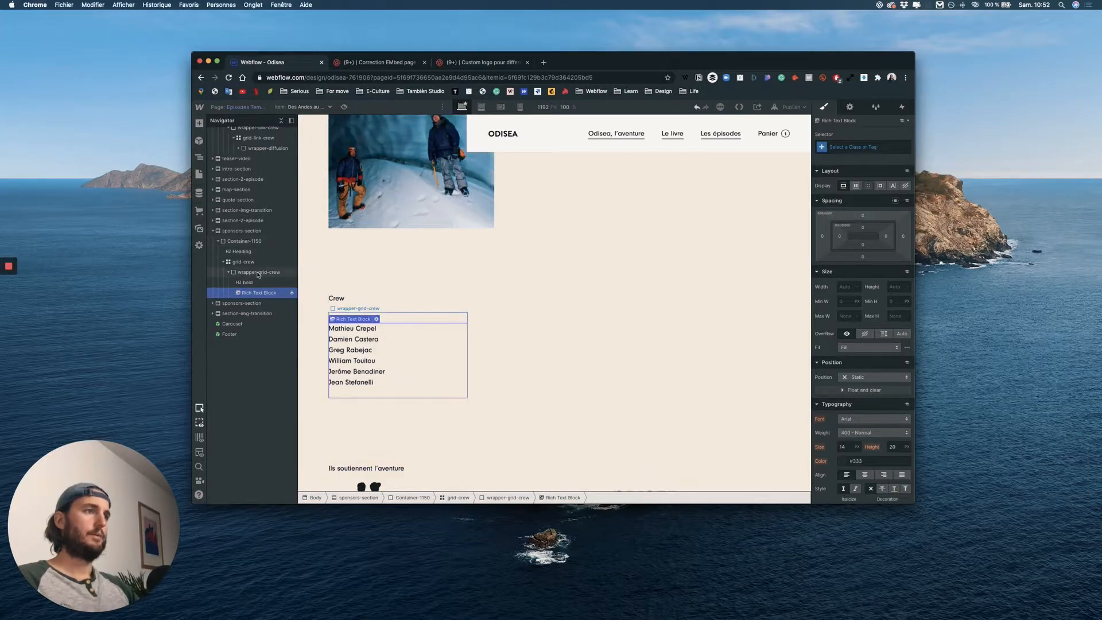
{"action": "left_click", "coordinate": [258, 272]}
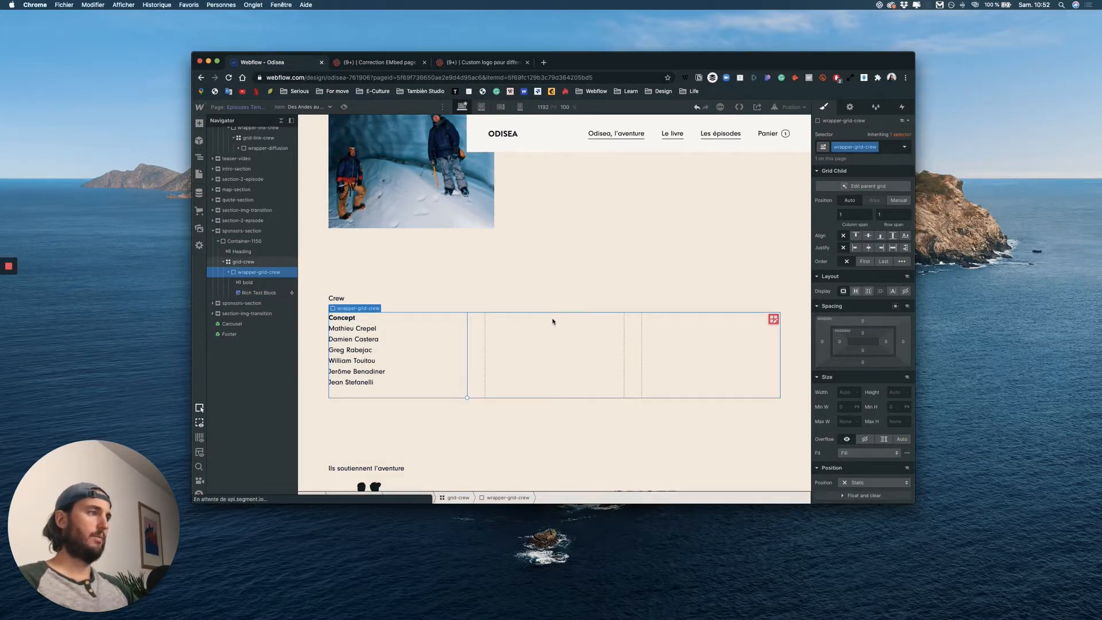
{"action": "key", "text": "super+d"}
{"action": "key", "text": "super+d"}
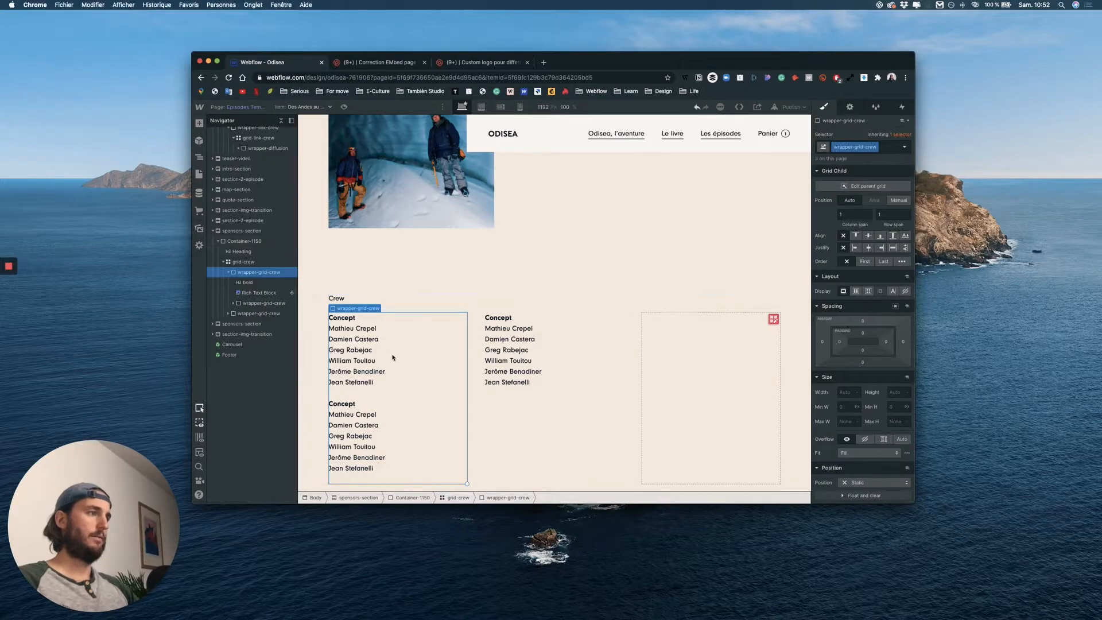
{"action": "key", "text": "Delete"}
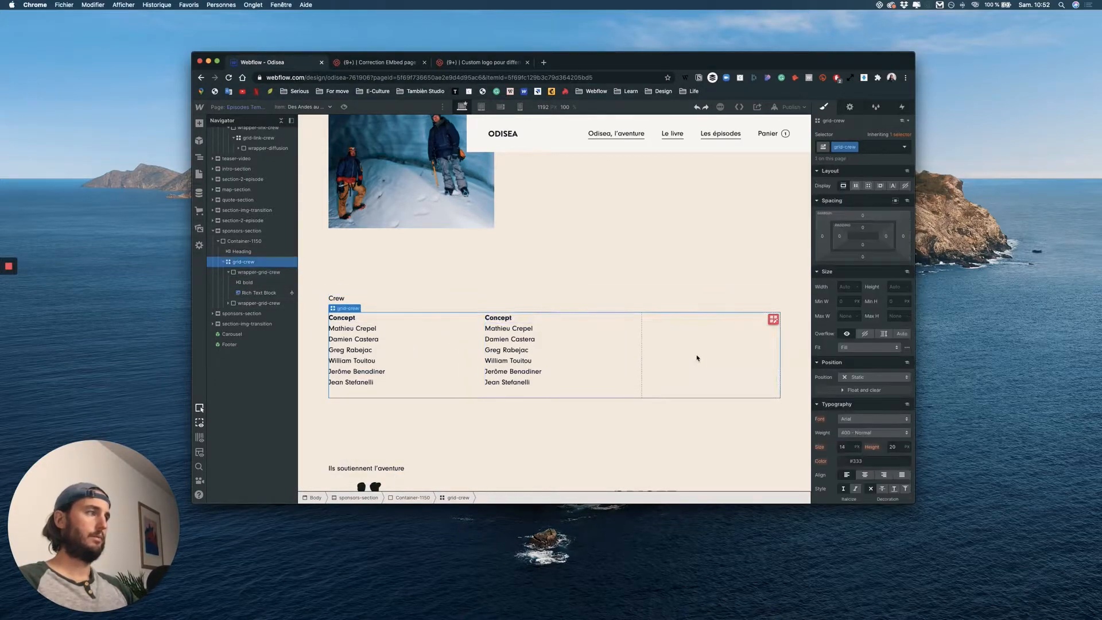
{"action": "left_click", "coordinate": [255, 303]}
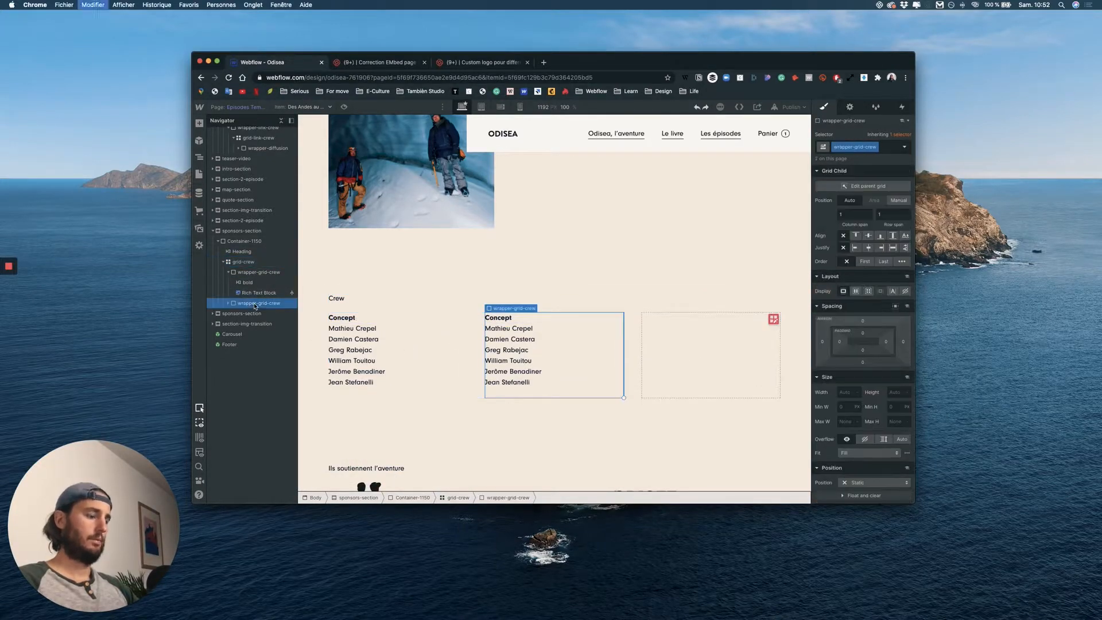
{"action": "key", "text": "super+z"}
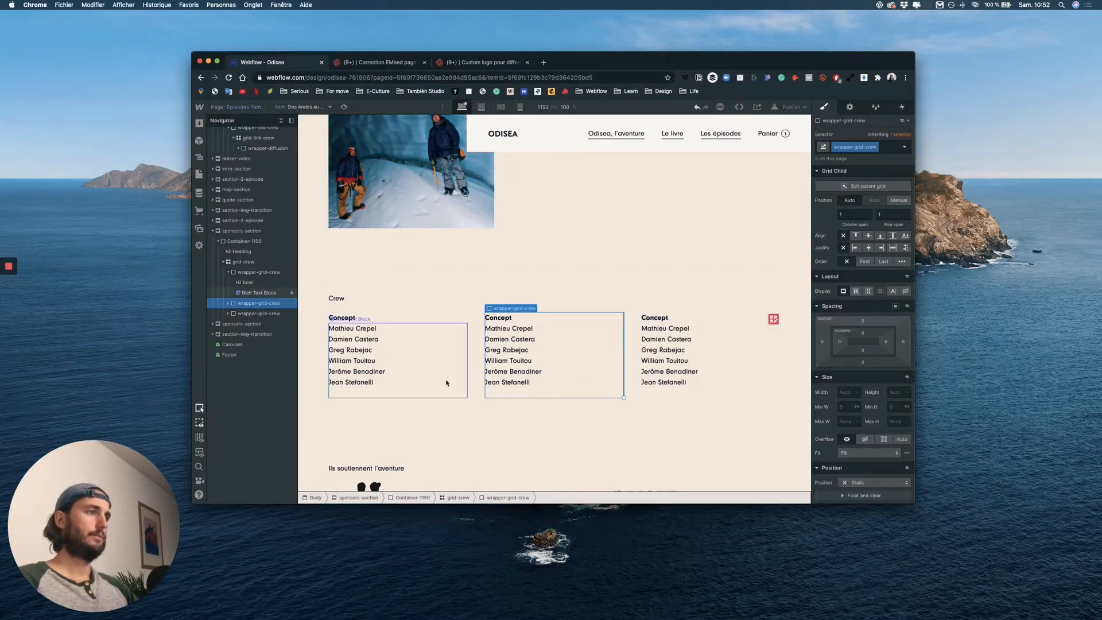
Step: Change the second Crew column's heading text to Équipe technique
{"action": "left_click", "coordinate": [502, 319]}
{"action": "double_click", "coordinate": [502, 319]}
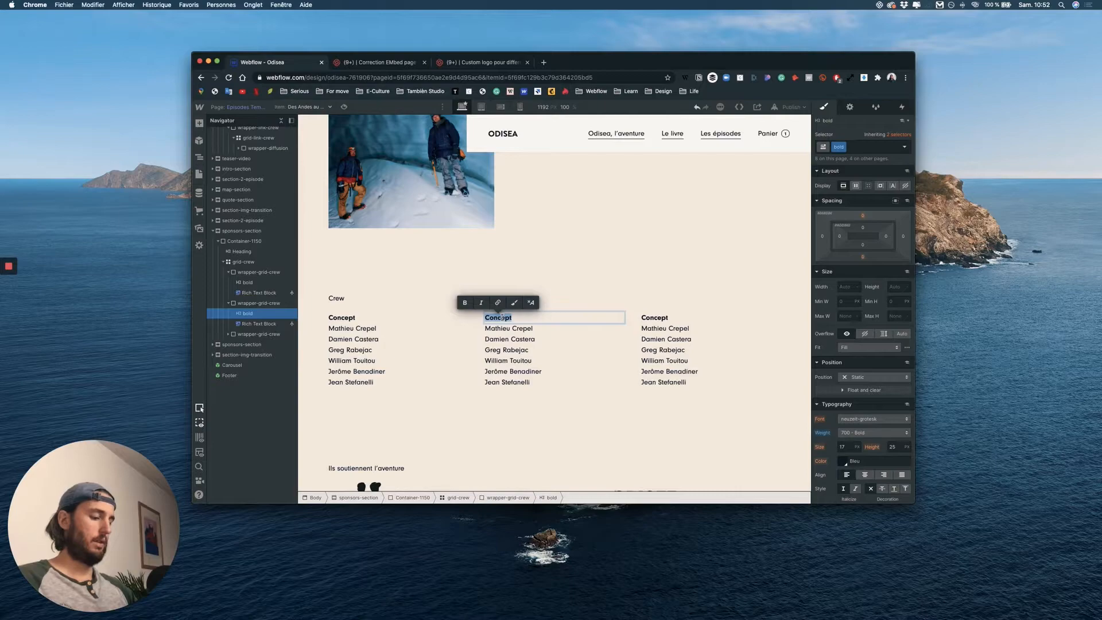
{"action": "type", "text": "Équ"}
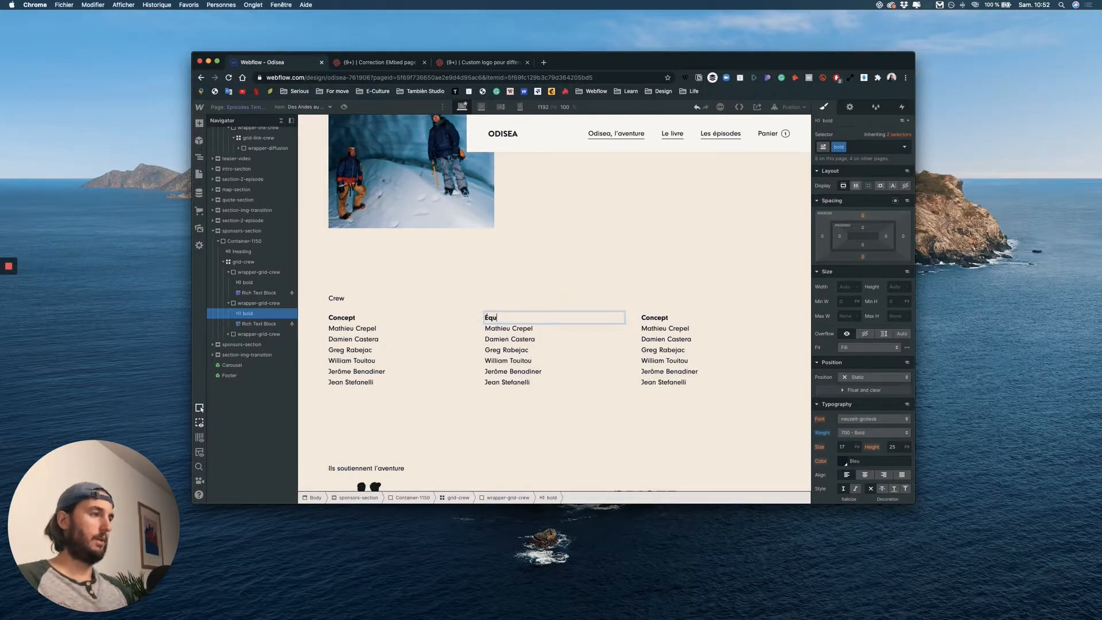
{"action": "type", "text": "ipe technique"}
Step: Change the third Crew column's heading text to Remerciements
{"action": "scroll", "coordinate": [551, 308], "scroll_direction": "down", "scroll_amount": 2}
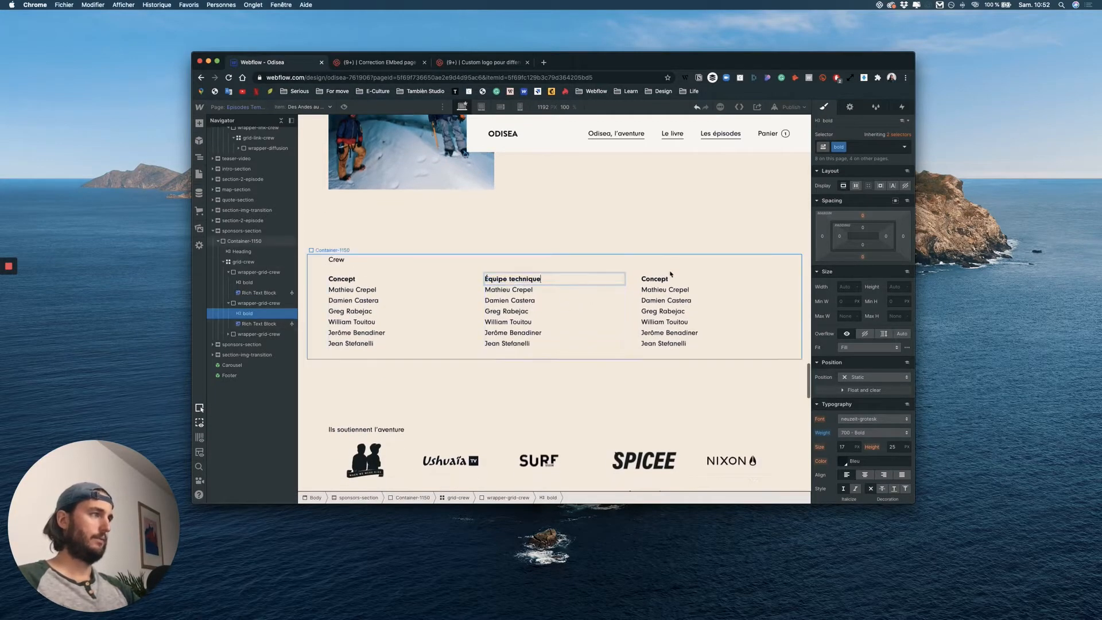
{"action": "double_click", "coordinate": [654, 279]}
{"action": "type", "text": "Remerciement"}
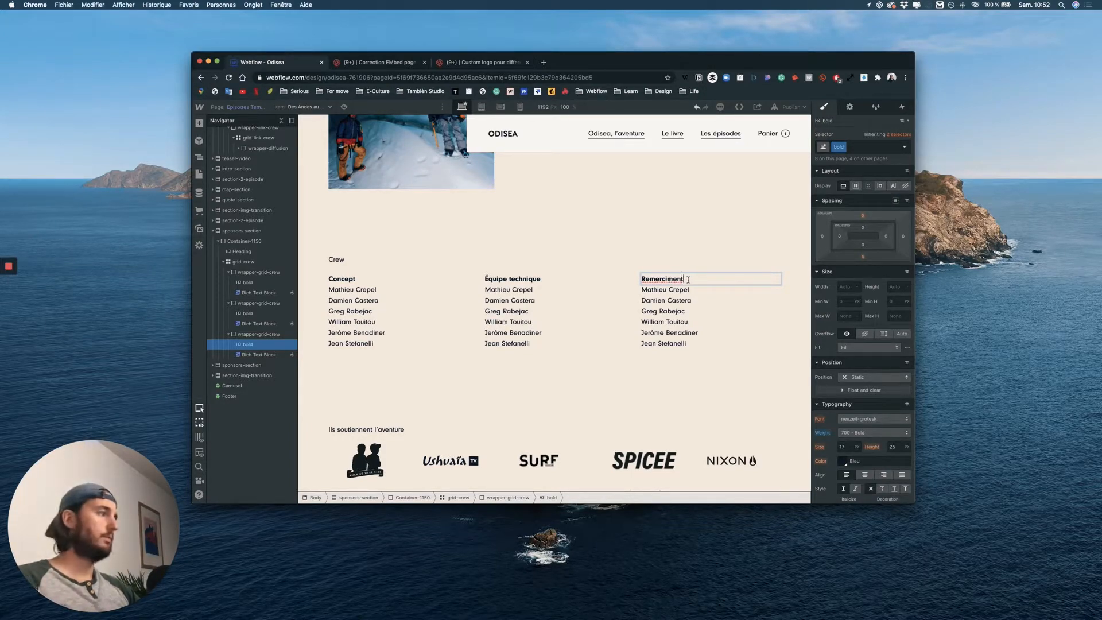
{"action": "type", "text": "s"}
{"action": "left_click", "coordinate": [667, 279]}
{"action": "type", "text": "e"}
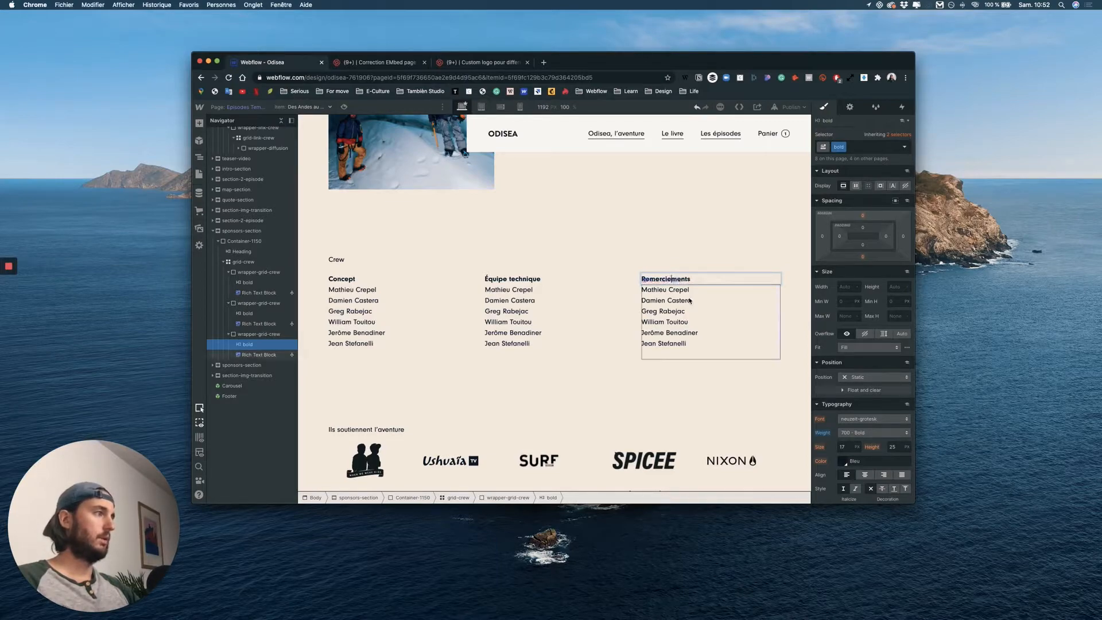
{"action": "left_click", "coordinate": [683, 245]}
{"action": "left_click", "coordinate": [512, 304]}
{"action": "left_click", "coordinate": [337, 310]}
{"action": "left_click", "coordinate": [570, 288]}
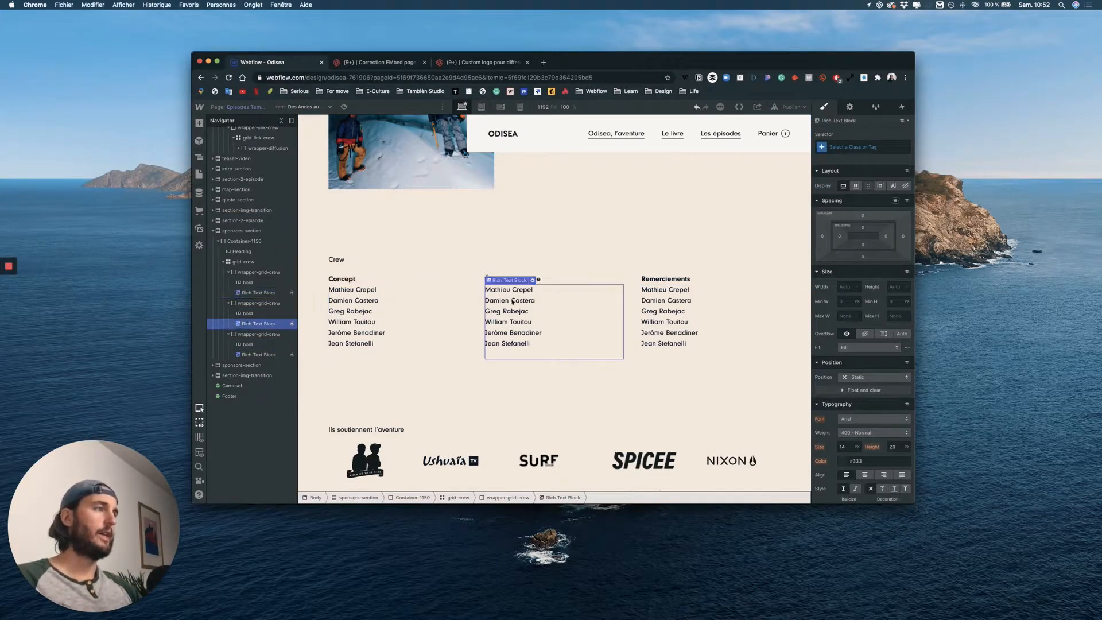
Step: Open the settings of the Episodes CMS collection and locate its Team field
{"action": "left_click", "coordinate": [198, 193]}
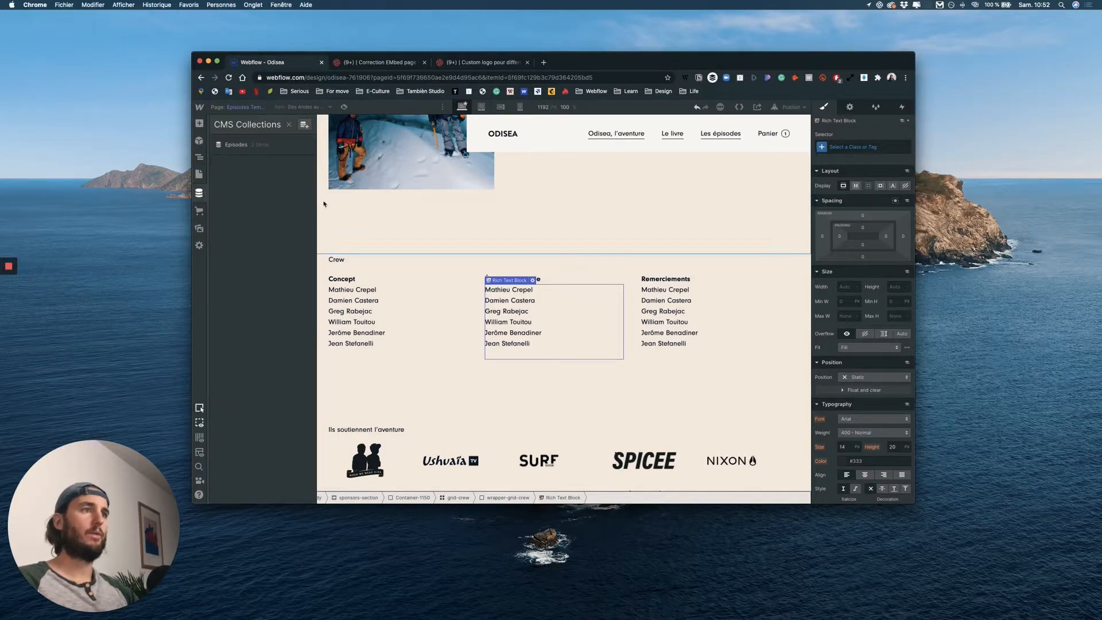
{"action": "left_click", "coordinate": [244, 146]}
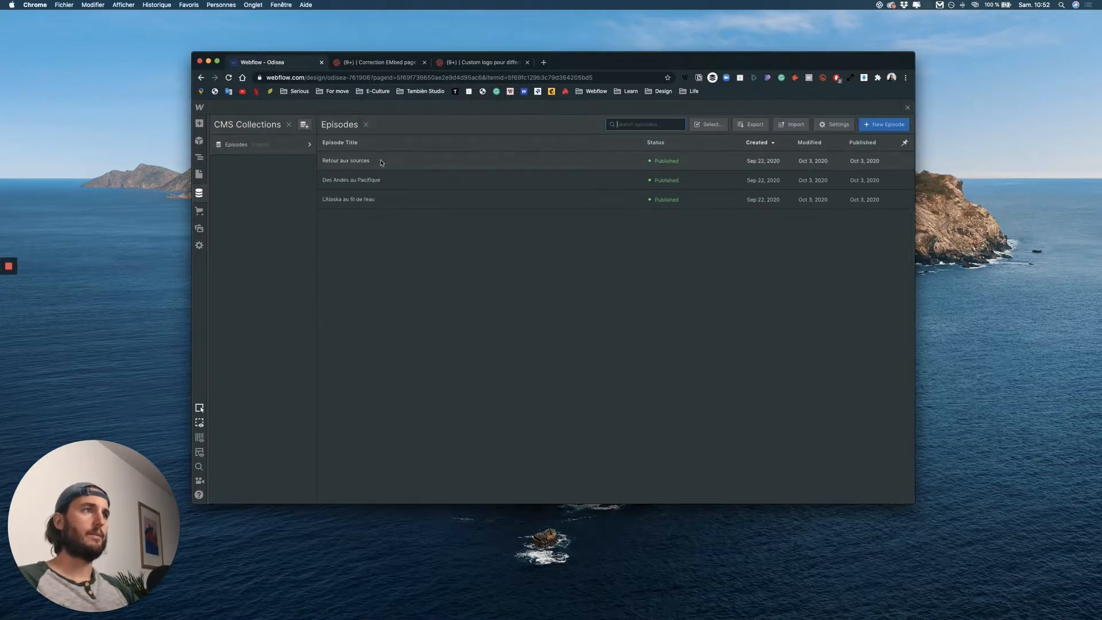
{"action": "left_click", "coordinate": [307, 145]}
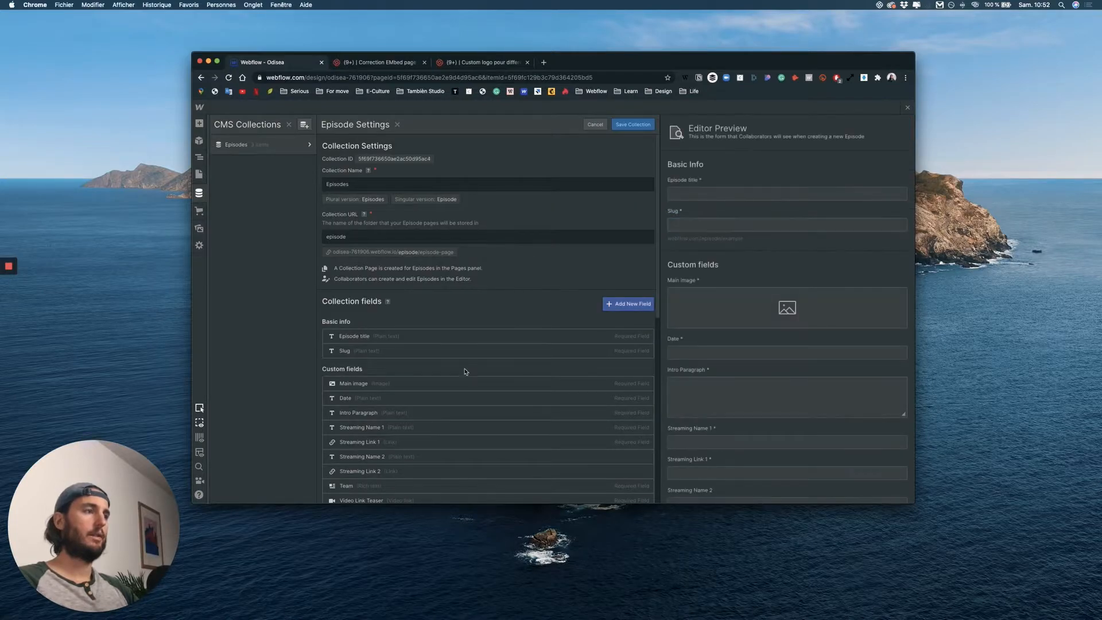
{"action": "scroll", "coordinate": [466, 371], "scroll_direction": "down", "scroll_amount": 6}
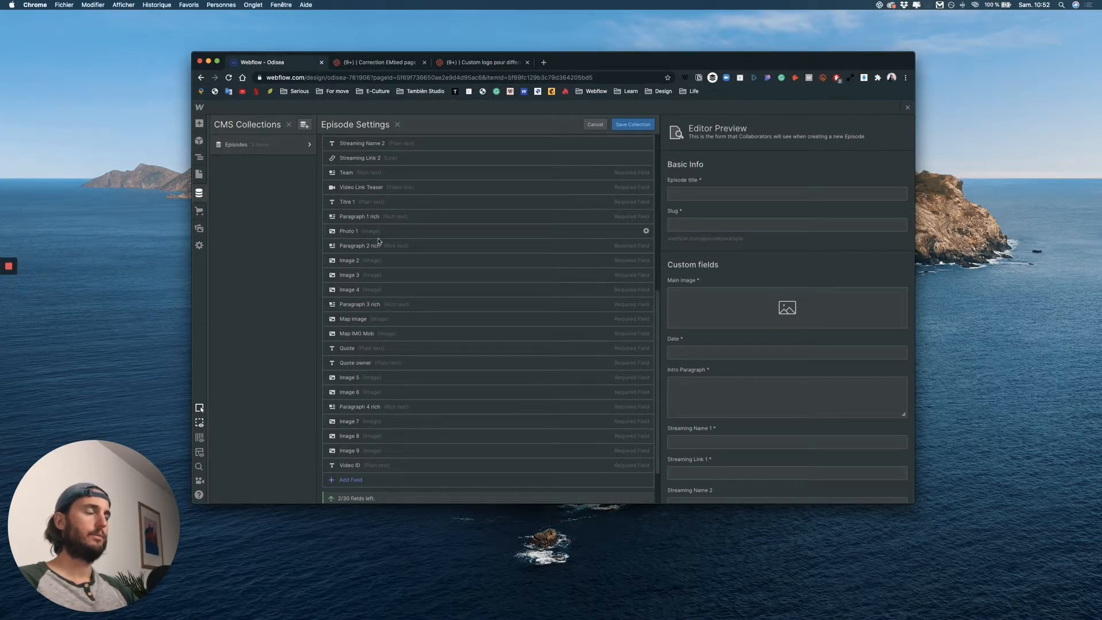
{"action": "scroll", "coordinate": [379, 239], "scroll_direction": "up", "scroll_amount": 1}
{"action": "scroll", "coordinate": [367, 223], "scroll_direction": "up", "scroll_amount": 1}
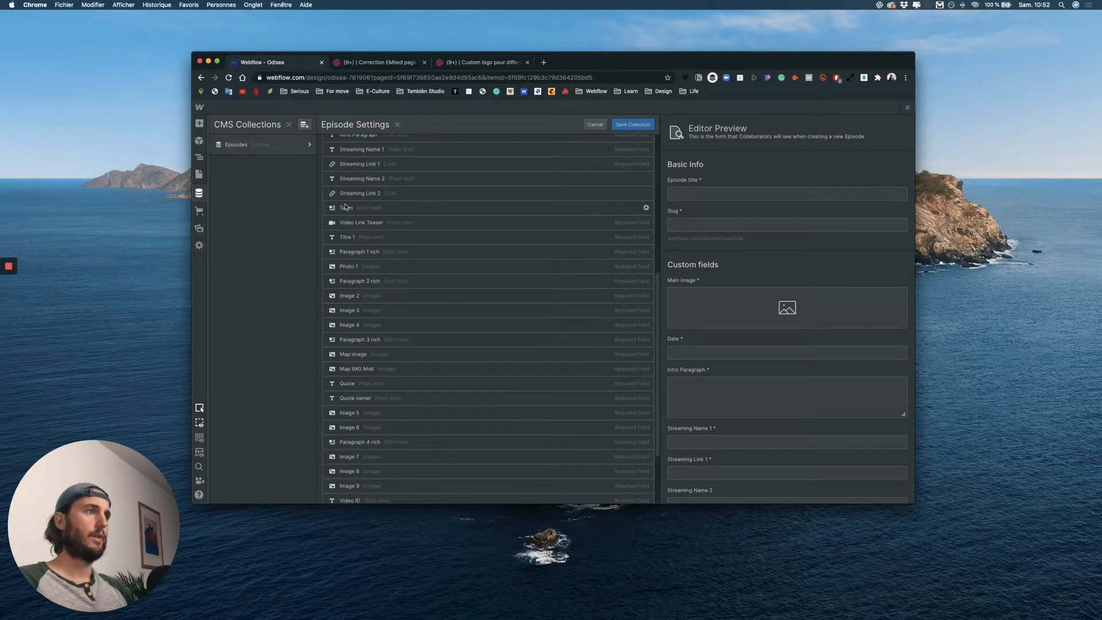
Step: Rename the Episodes collection's Team field as Team 1 and save the field
{"action": "left_click", "coordinate": [646, 209]}
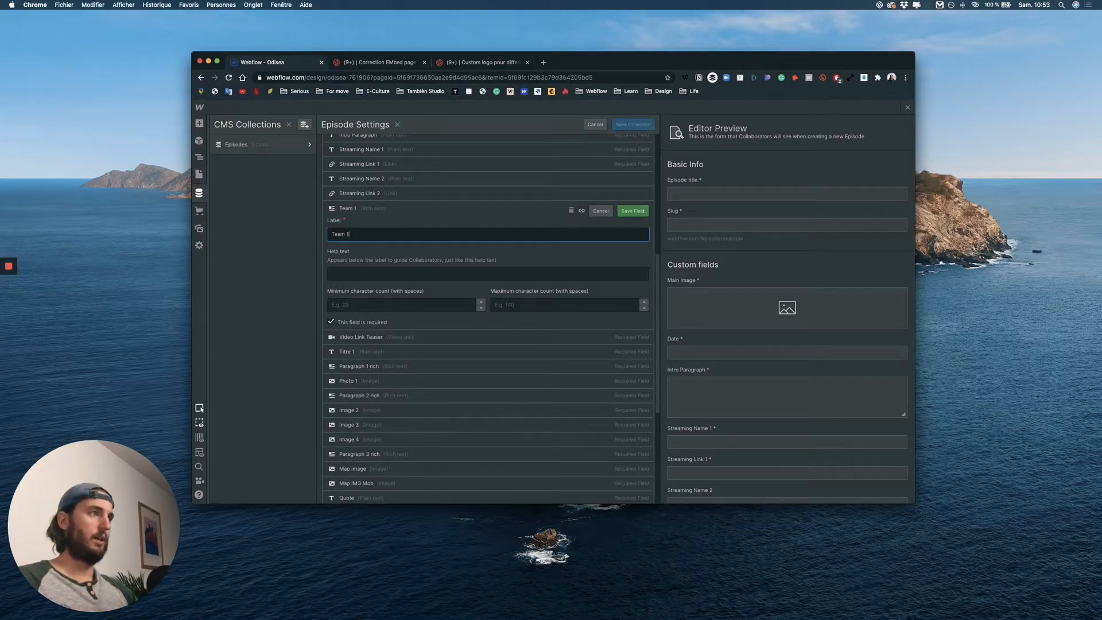
{"action": "left_click", "coordinate": [643, 211]}
{"action": "scroll", "coordinate": [485, 218], "scroll_direction": "down", "scroll_amount": 3}
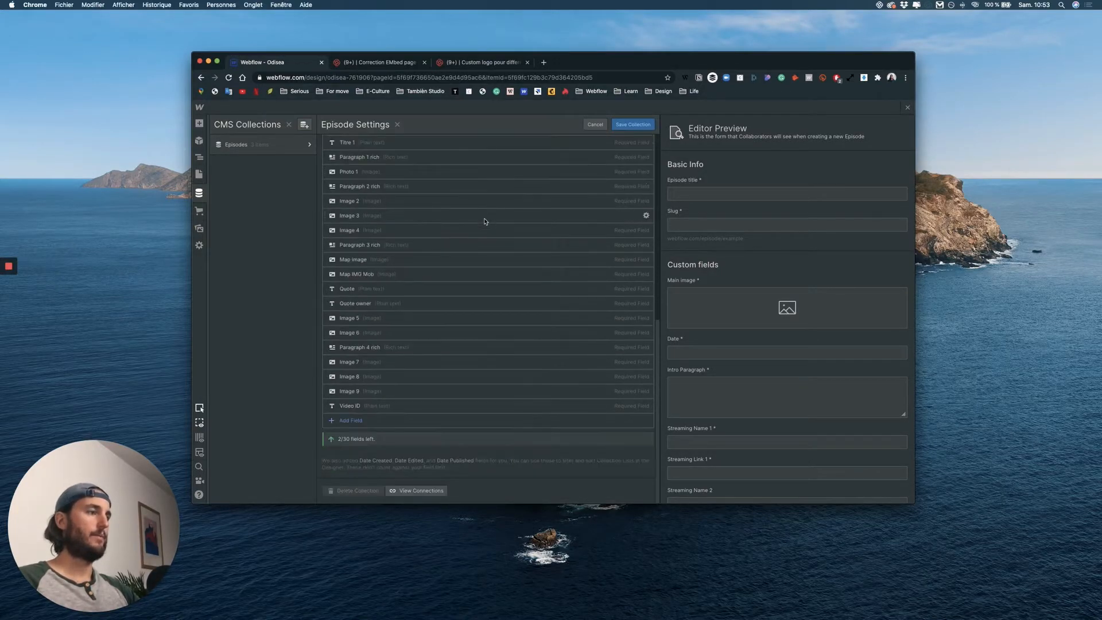
{"action": "scroll", "coordinate": [499, 221], "scroll_direction": "up", "scroll_amount": 5}
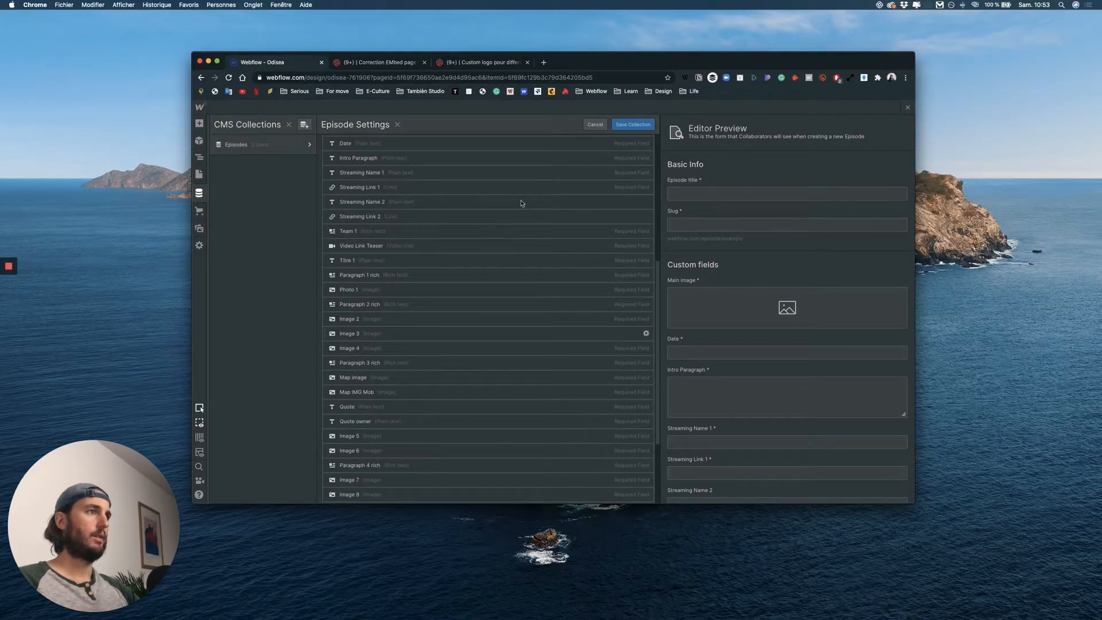
Step: Relabel the crew rich text field as Concept Team and save the field
{"action": "left_click", "coordinate": [645, 231]}
{"action": "key", "text": "super+a"}
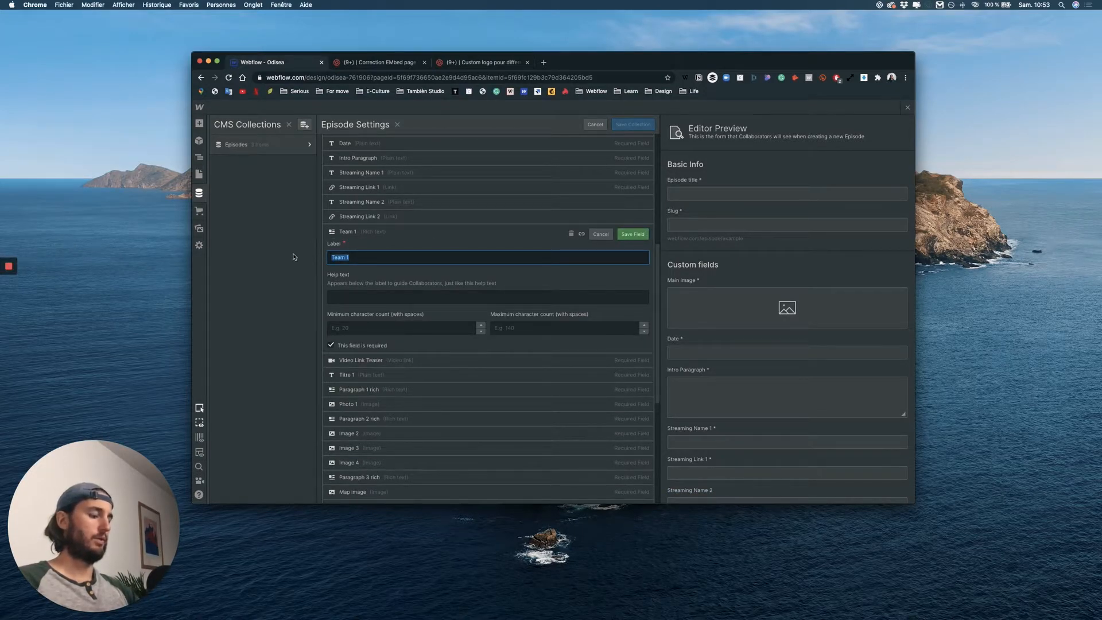
{"action": "type", "text": "Concept"}
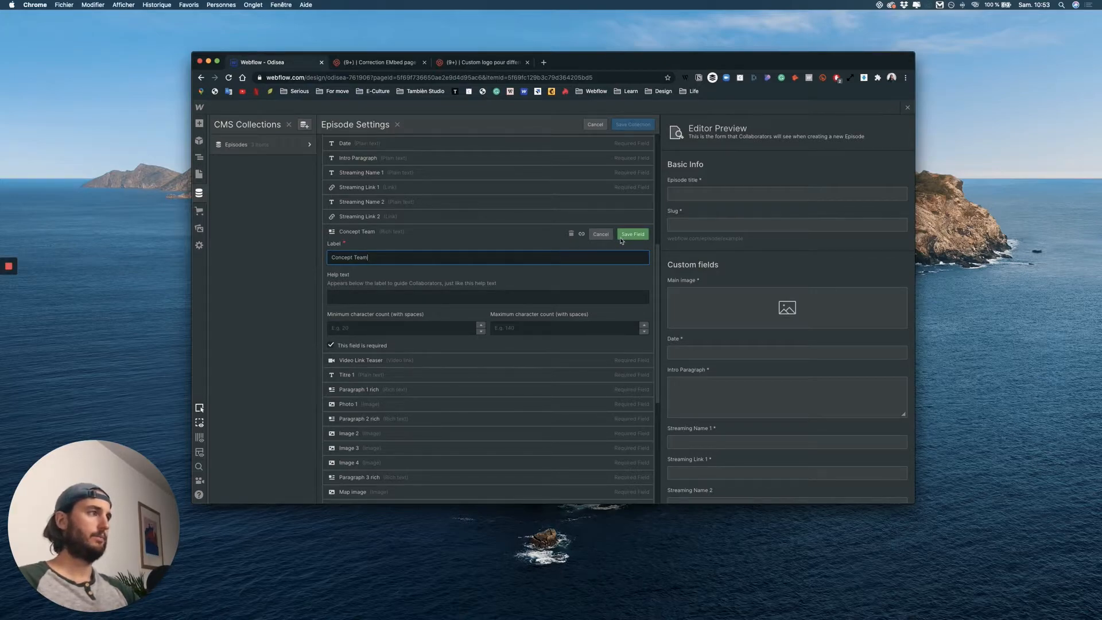
{"action": "left_click", "coordinate": [624, 235]}
Step: Add a required rich text field labelled Equipe Tecnique and place it directly below Concept Team in the custom fields
{"action": "scroll", "coordinate": [475, 352], "scroll_direction": "down", "scroll_amount": 5}
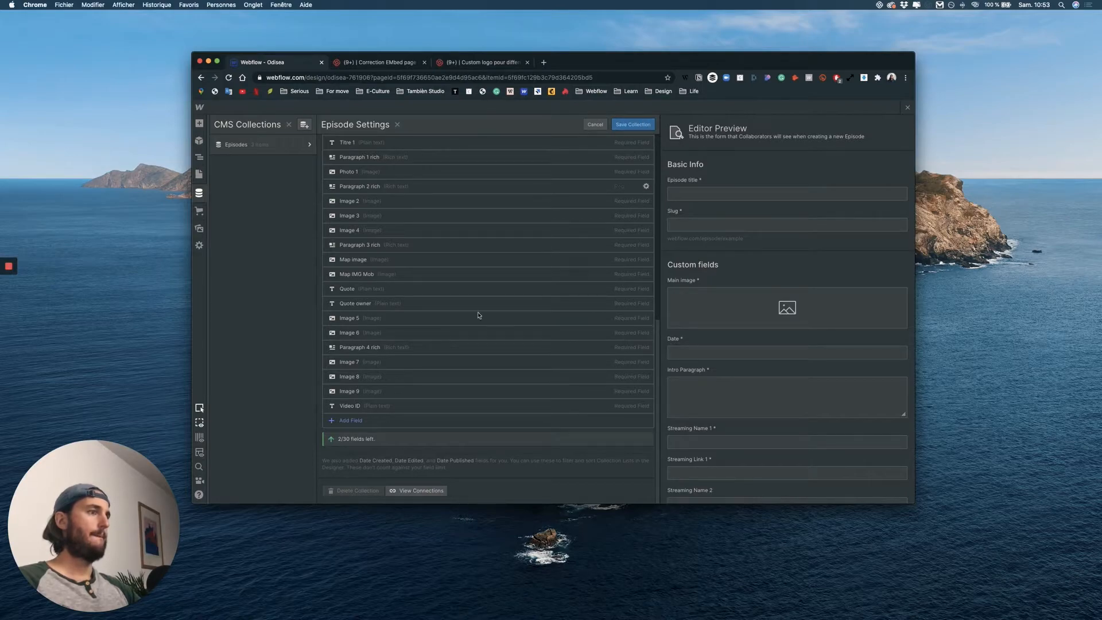
{"action": "left_click", "coordinate": [384, 421]}
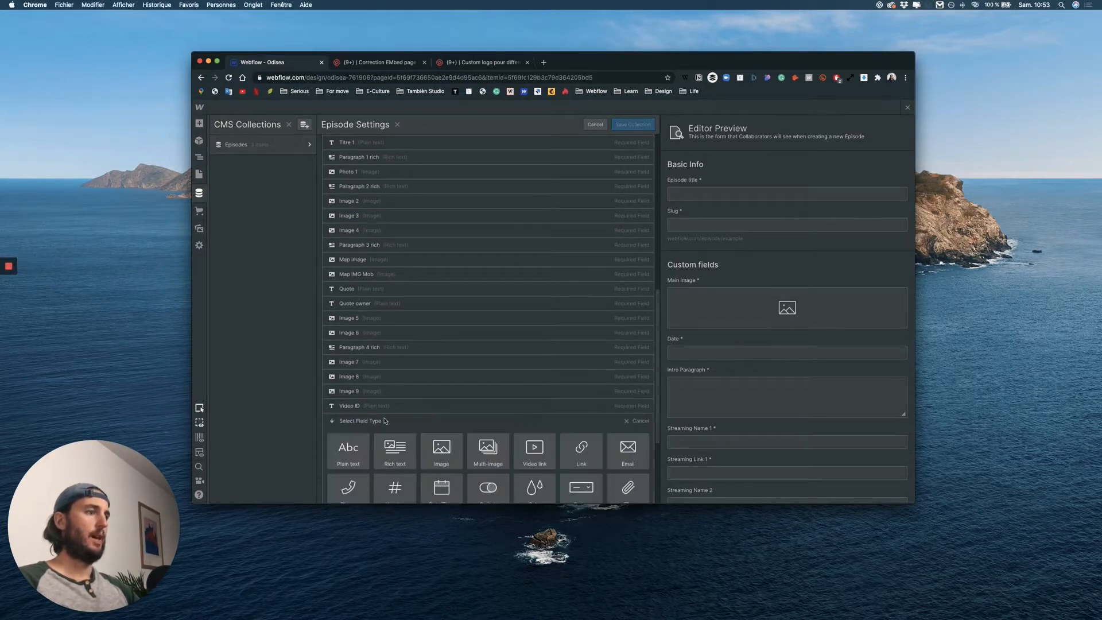
{"action": "scroll", "coordinate": [441, 414], "scroll_direction": "down", "scroll_amount": 1}
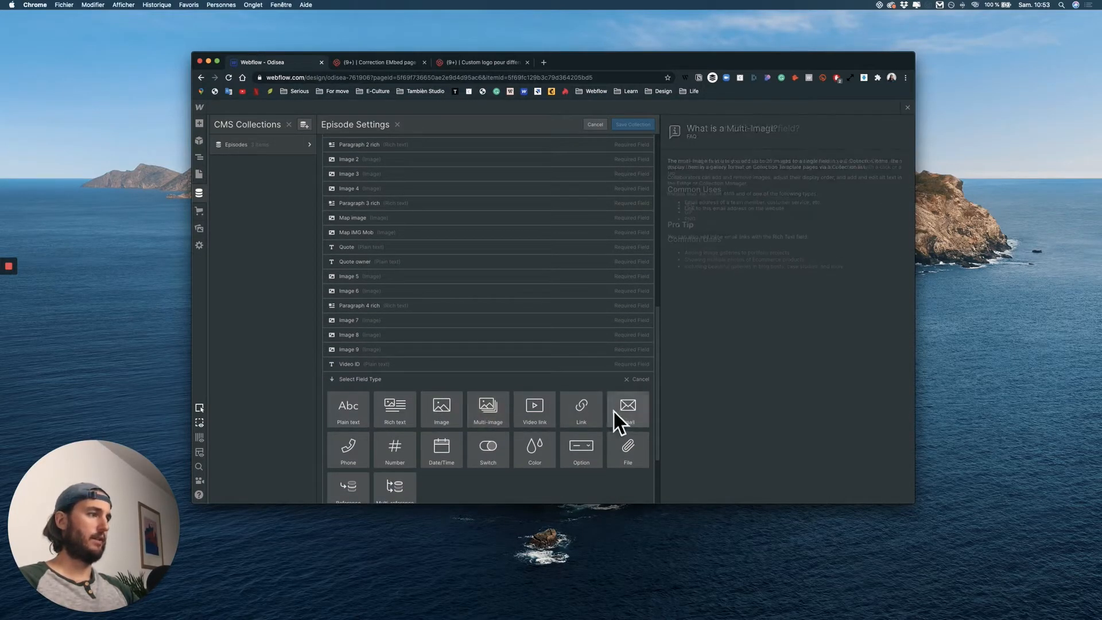
{"action": "left_click", "coordinate": [395, 409]}
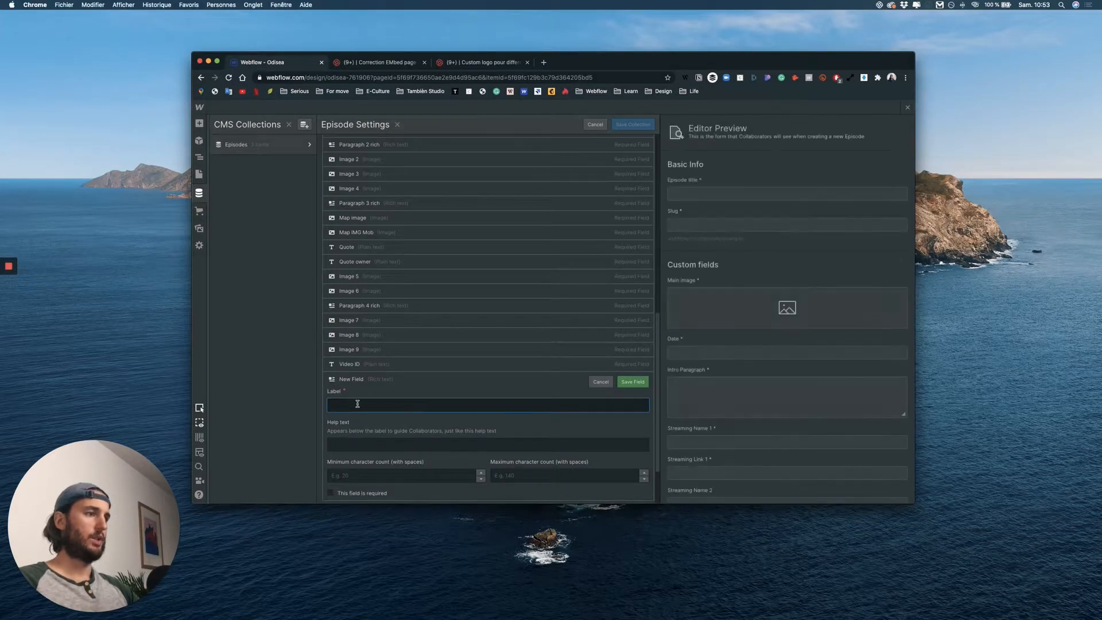
{"action": "type", "text": "Team 1"}
{"action": "left_click_drag", "start_coordinate": [357, 403], "coordinate": [275, 401]}
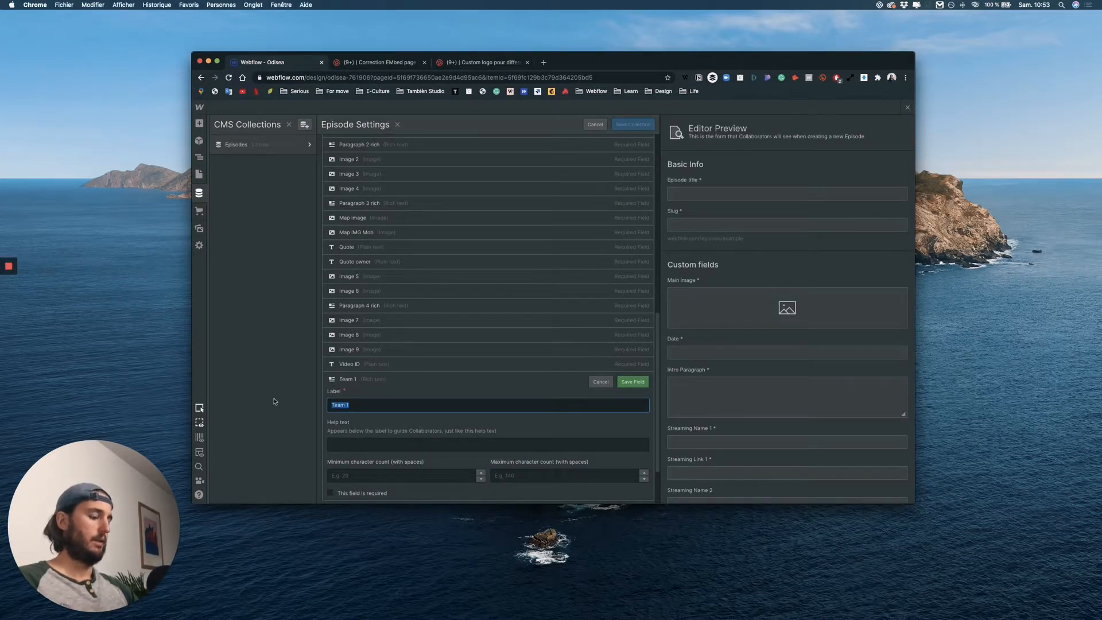
{"action": "type", "text": "Equ"}
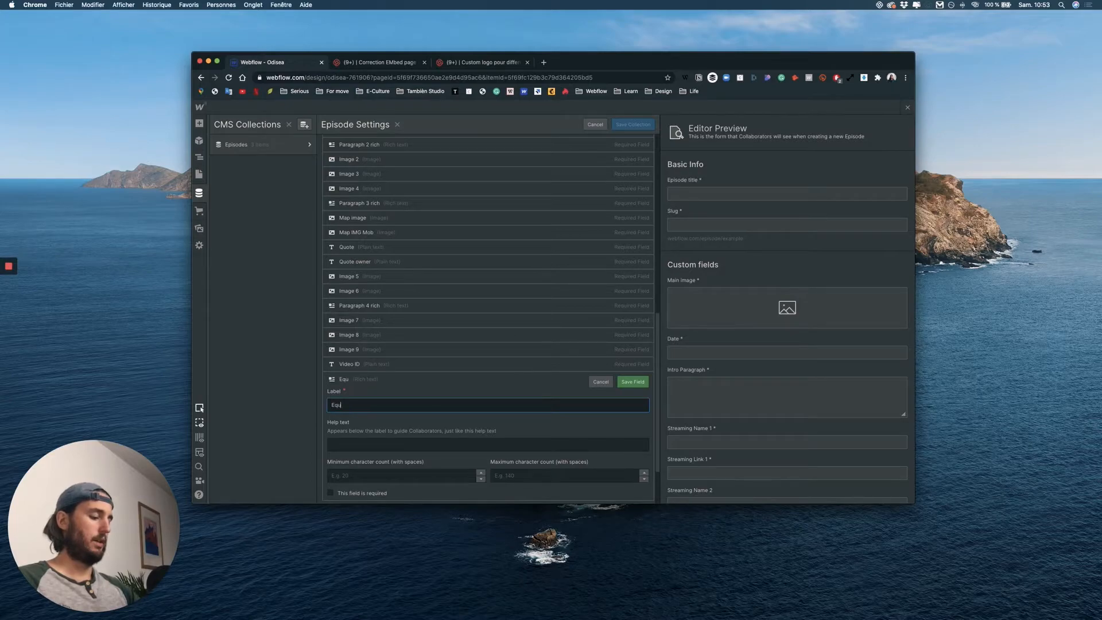
{"action": "type", "text": "ipe Tecnique"}
{"action": "left_click", "coordinate": [367, 493]}
{"action": "scroll", "coordinate": [373, 494], "scroll_direction": "down", "scroll_amount": 1}
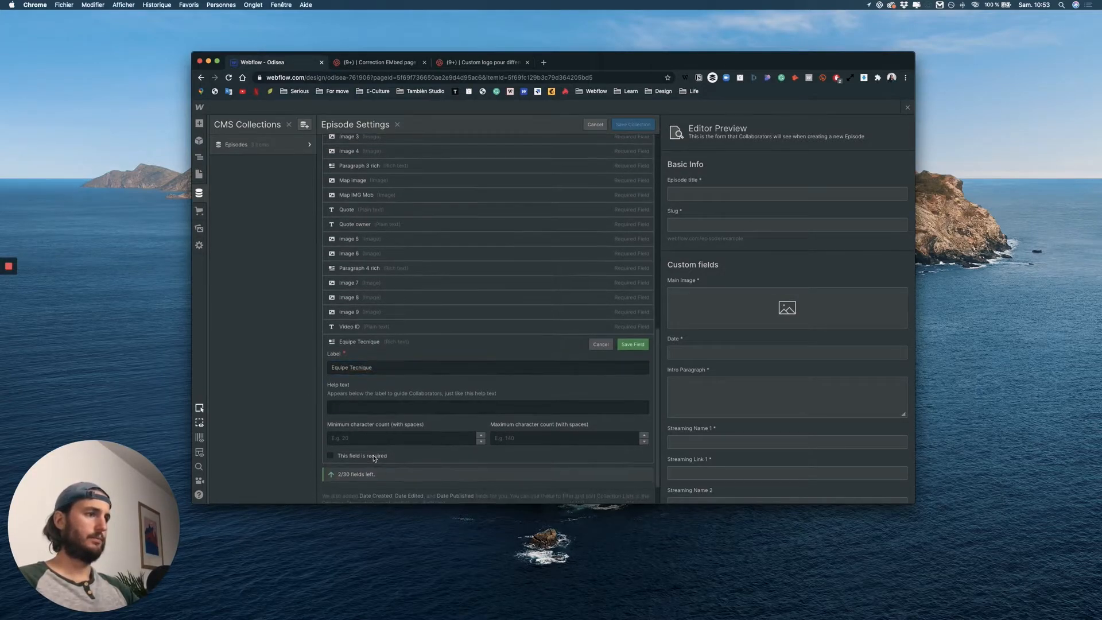
{"action": "left_click", "coordinate": [632, 345]}
{"action": "left_click_drag", "start_coordinate": [331, 441], "coordinate": [328, 343]}
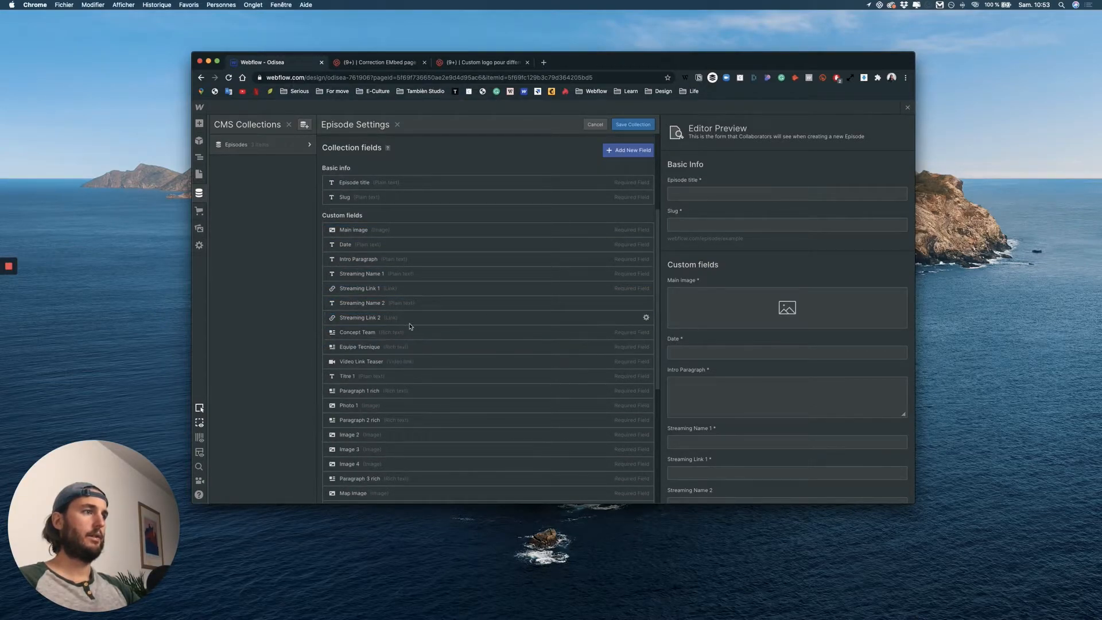
Step: Add a required rich text field labelled Remerciements, place it directly below Equipe Tecnique, and save the Episodes collection
{"action": "left_click", "coordinate": [628, 150]}
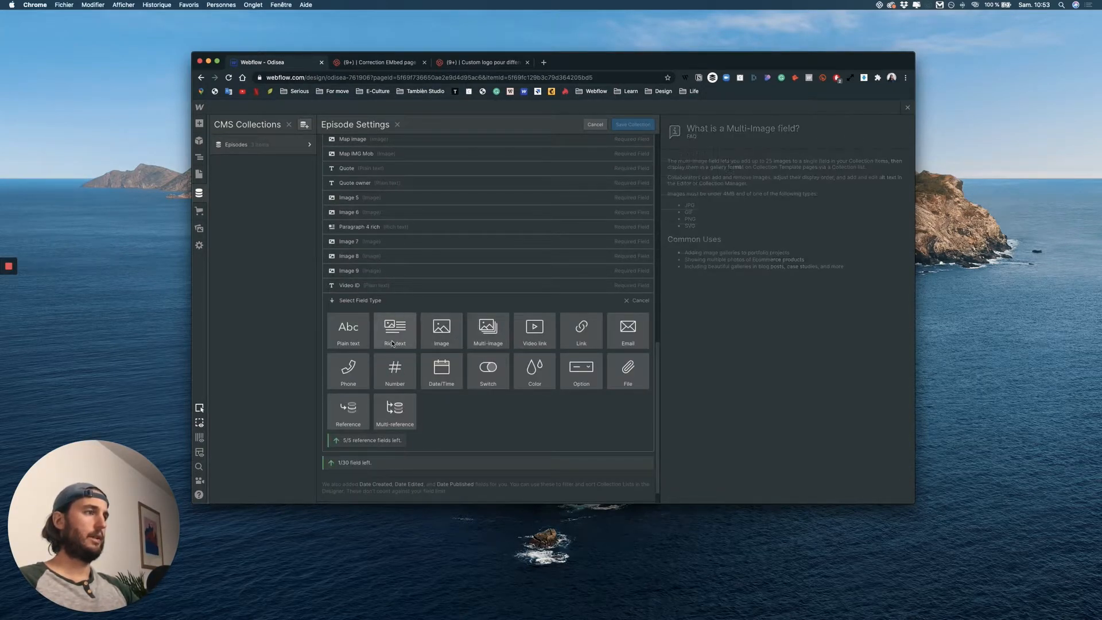
{"action": "left_click", "coordinate": [396, 339]}
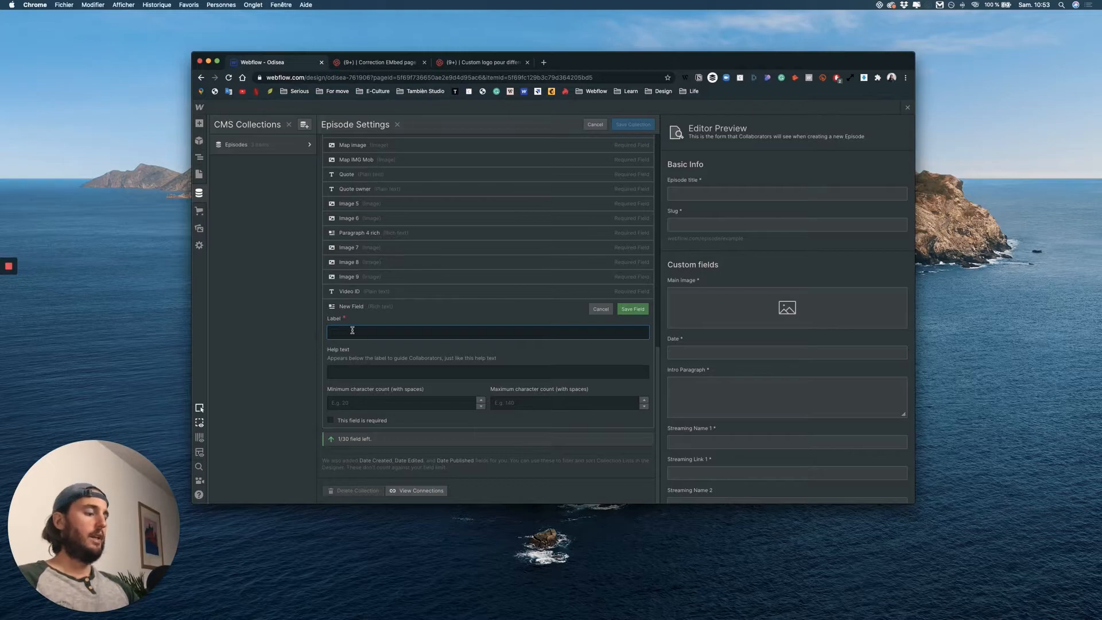
{"action": "type", "text": "Remerciements"}
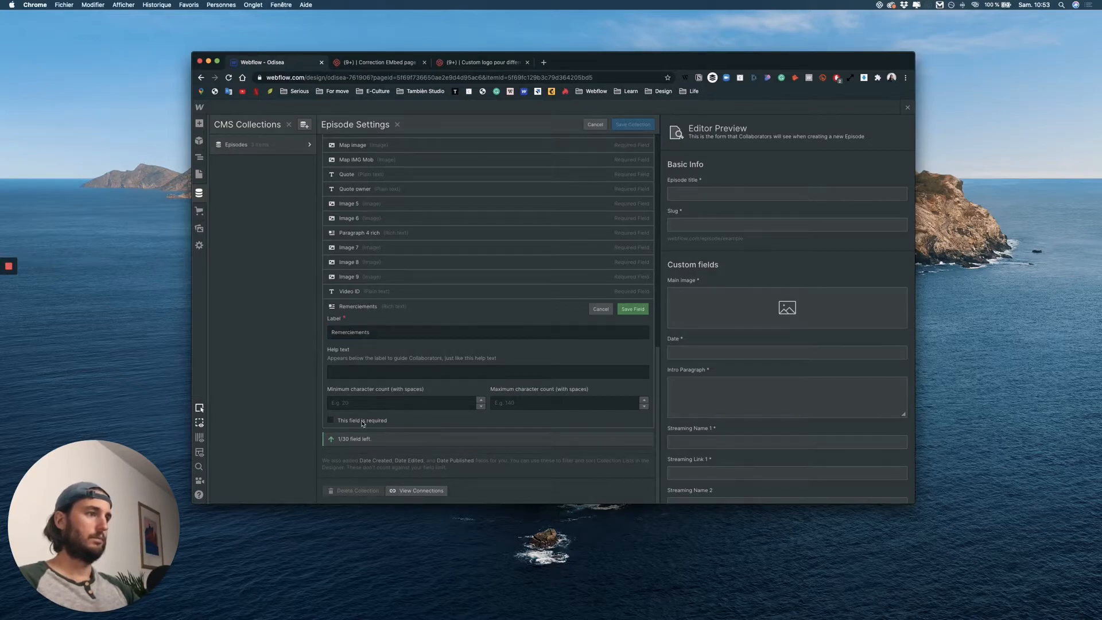
{"action": "left_click", "coordinate": [632, 309]}
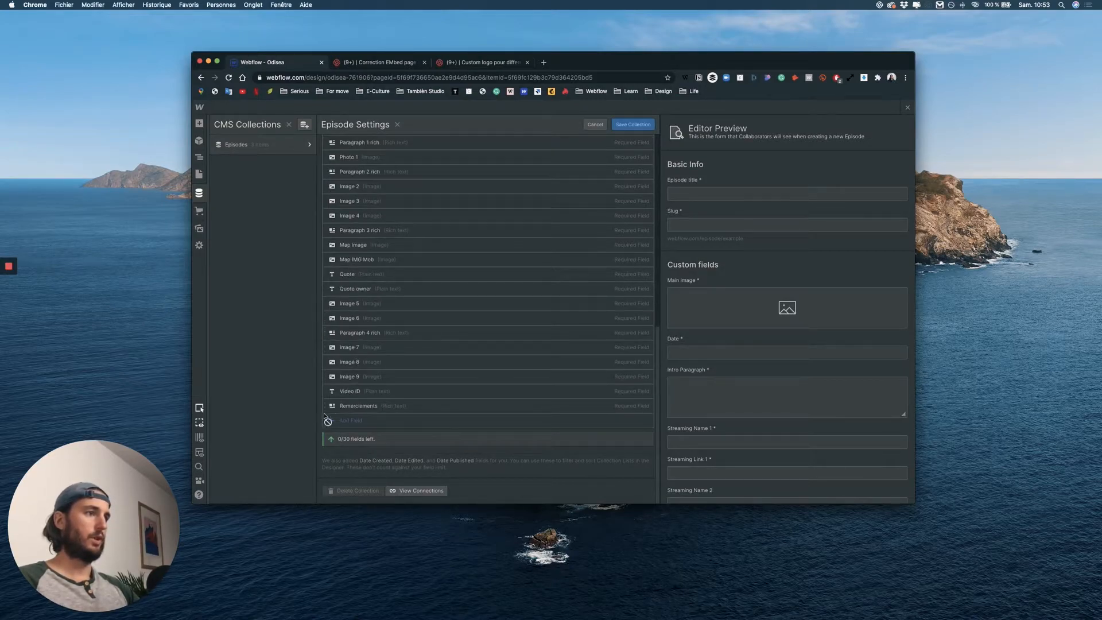
{"action": "left_click_drag", "start_coordinate": [325, 405], "coordinate": [339, 314]}
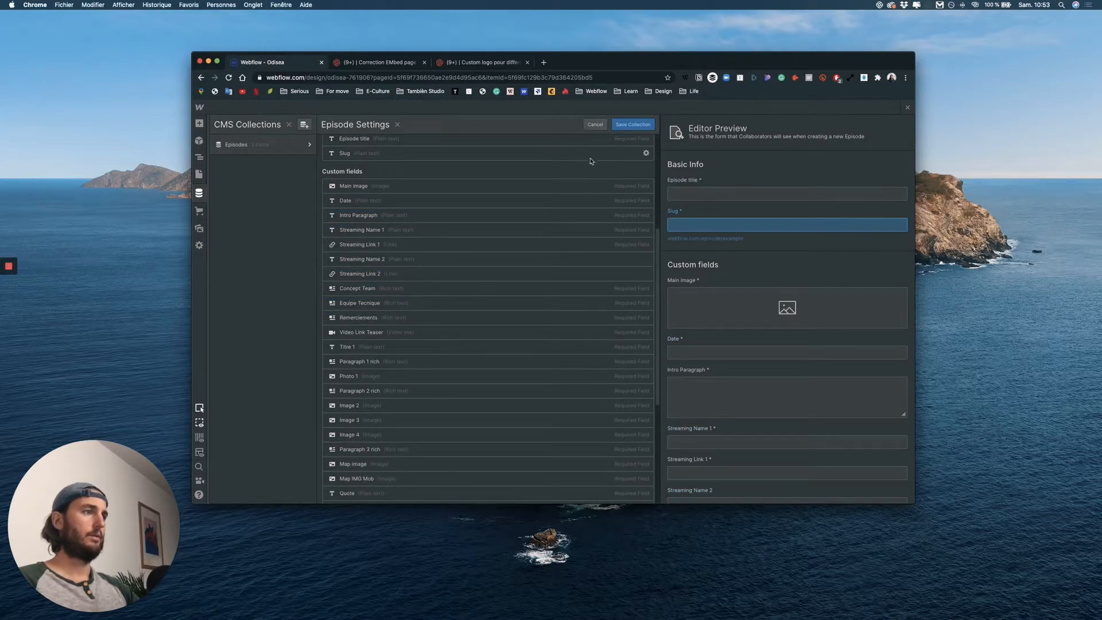
{"action": "left_click", "coordinate": [631, 126]}
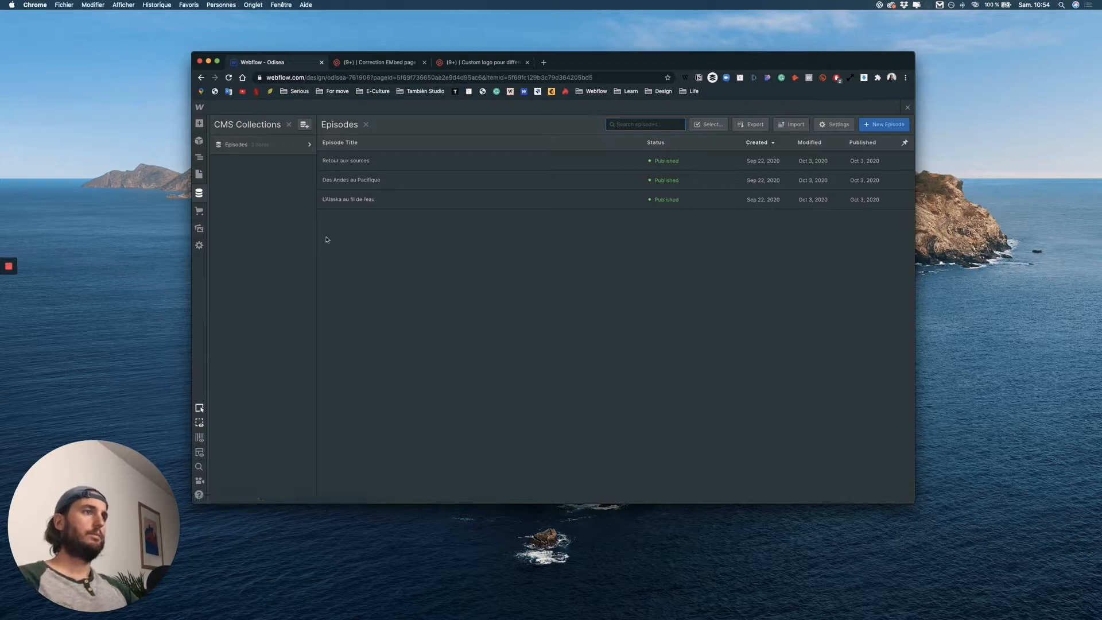
{"action": "left_click", "coordinate": [394, 164]}
{"action": "scroll", "coordinate": [496, 342], "scroll_direction": "down", "scroll_amount": 10}
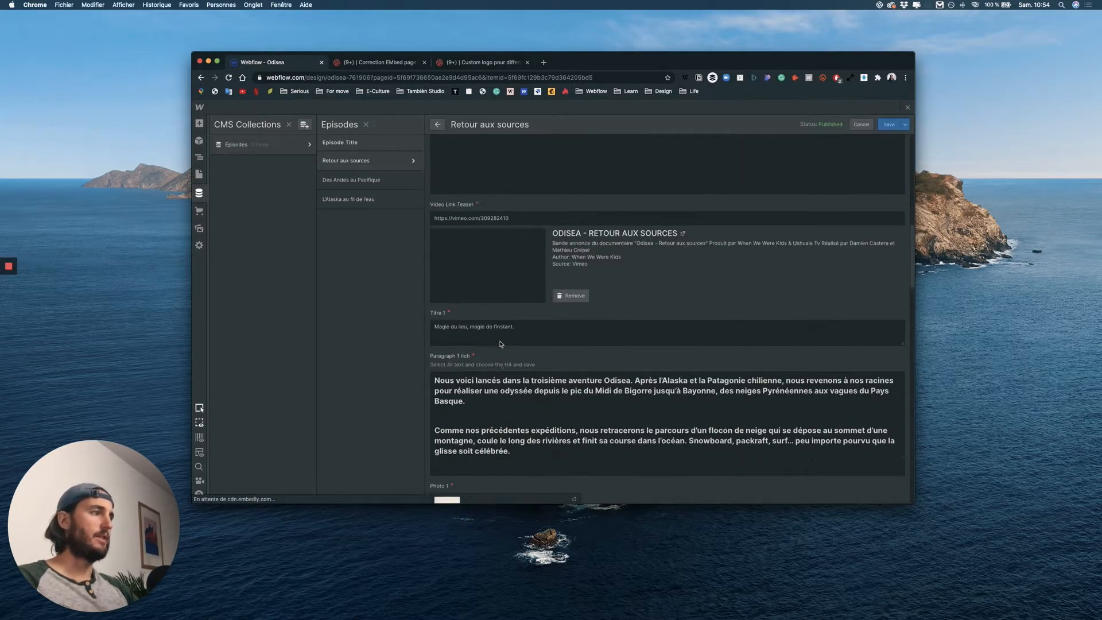
{"action": "scroll", "coordinate": [500, 341], "scroll_direction": "up", "scroll_amount": 5}
{"action": "key", "text": "Escape"}
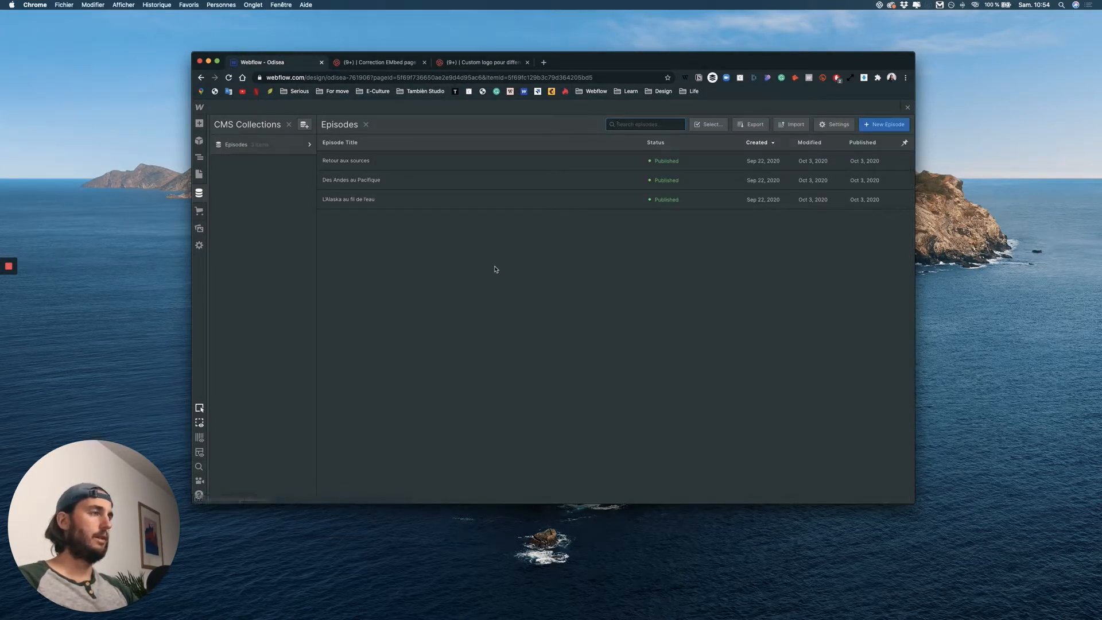
Step: In the Retour aux sources episode, replace the Concept Team names with the Produit par, Réalisé par, Ecrit par and Avec credit lines
{"action": "left_click", "coordinate": [373, 163]}
{"action": "scroll", "coordinate": [523, 312], "scroll_direction": "down", "scroll_amount": 6}
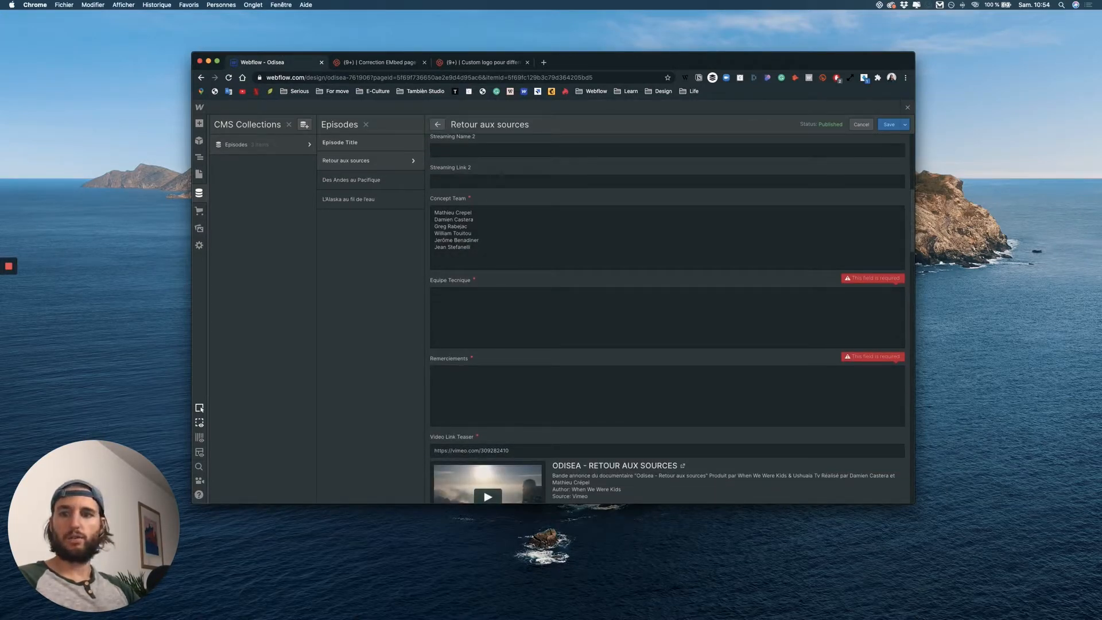
{"action": "key", "text": "super+Tab"}
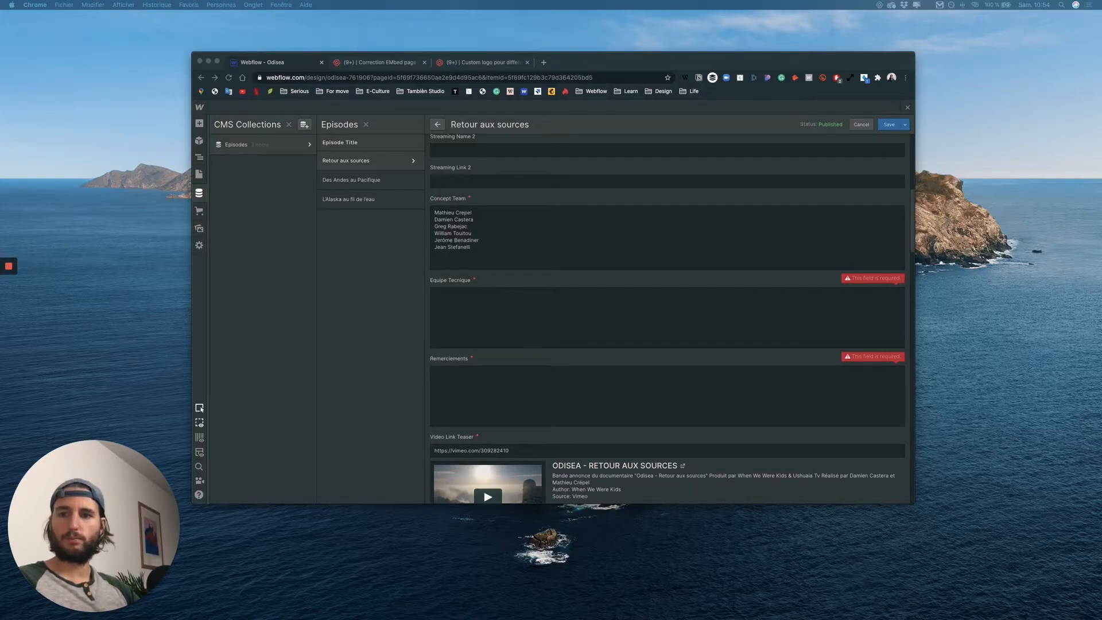
{"action": "left_click", "coordinate": [503, 250]}
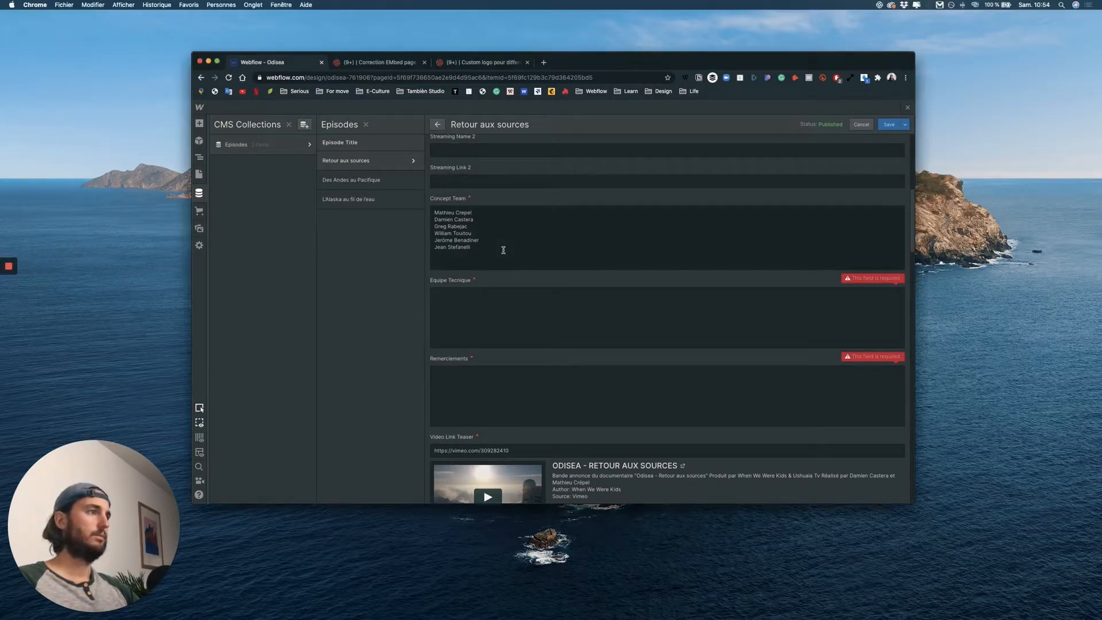
{"action": "key", "text": "super+a"}
{"action": "type", "text": "Produit par : When We Were Kids & Ushuaia Tv Réalisé par : William S. Touitou Ecrit par : Damien Castera & Mathieu Crépel Avec : Damien Castera & Mathieu Crépel"}
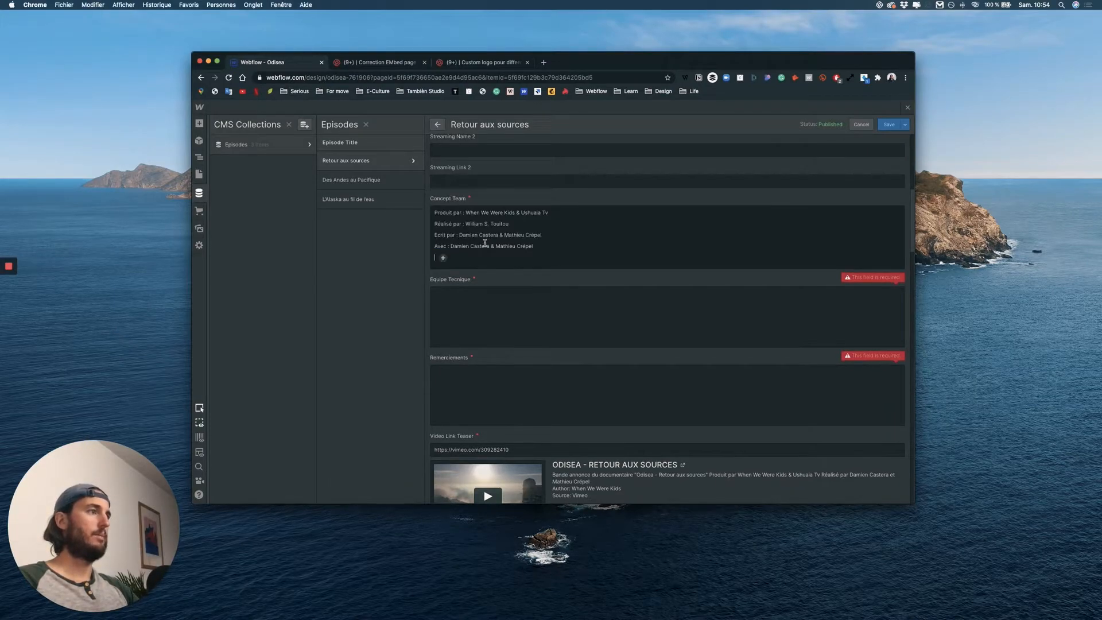
Step: Make the labels Produit par, Réalisé par, Ecrit par and Avec bold in the Concept Team text
{"action": "left_click_drag", "start_coordinate": [461, 212], "coordinate": [435, 212]}
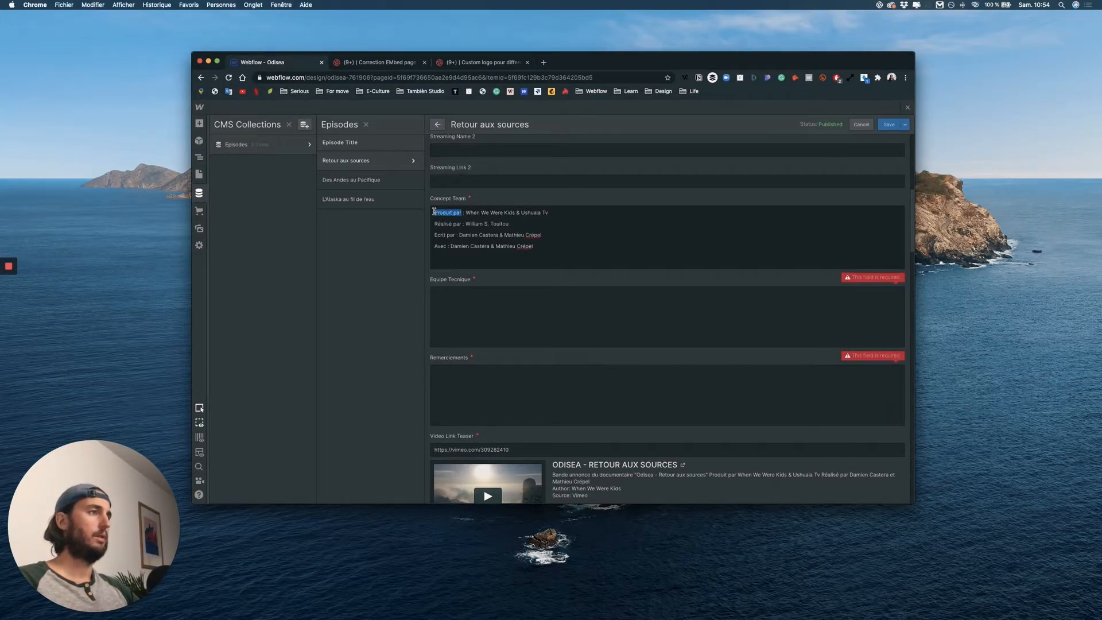
{"action": "left_click", "coordinate": [432, 198]}
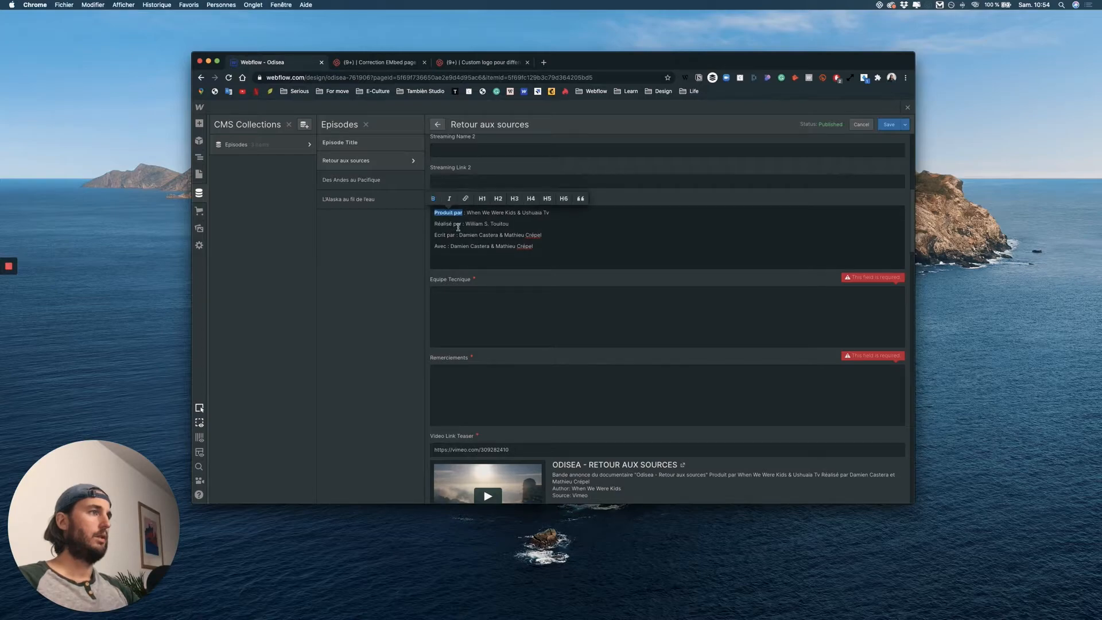
{"action": "left_click_drag", "start_coordinate": [460, 224], "coordinate": [434, 246]}
{"action": "left_click", "coordinate": [433, 211]}
{"action": "left_click", "coordinate": [432, 220]}
{"action": "left_click", "coordinate": [432, 232]}
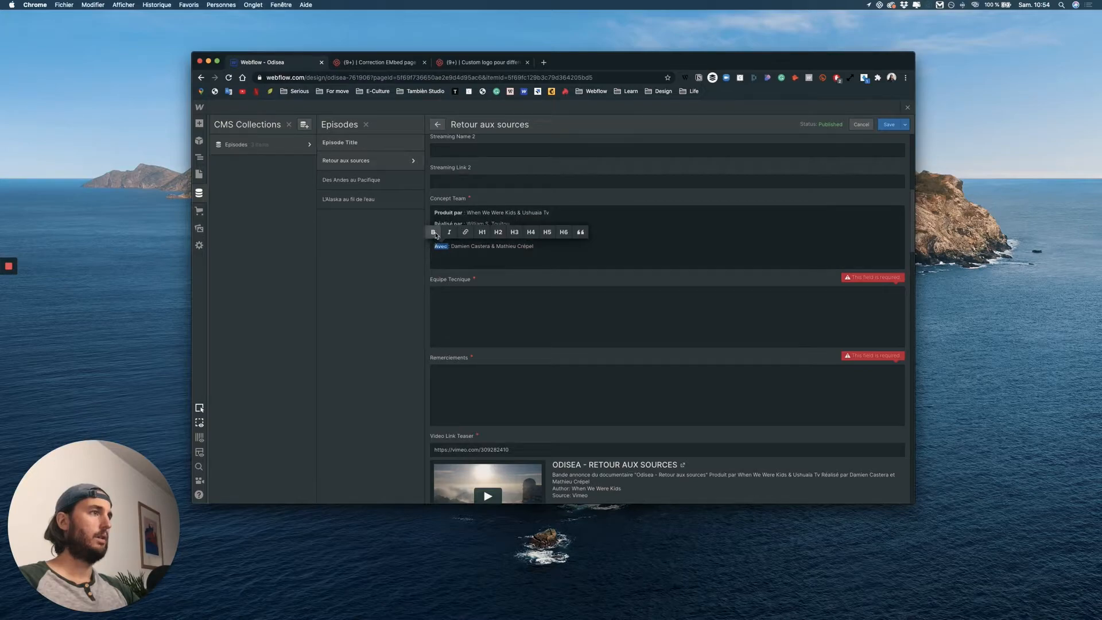
{"action": "left_click", "coordinate": [533, 259]}
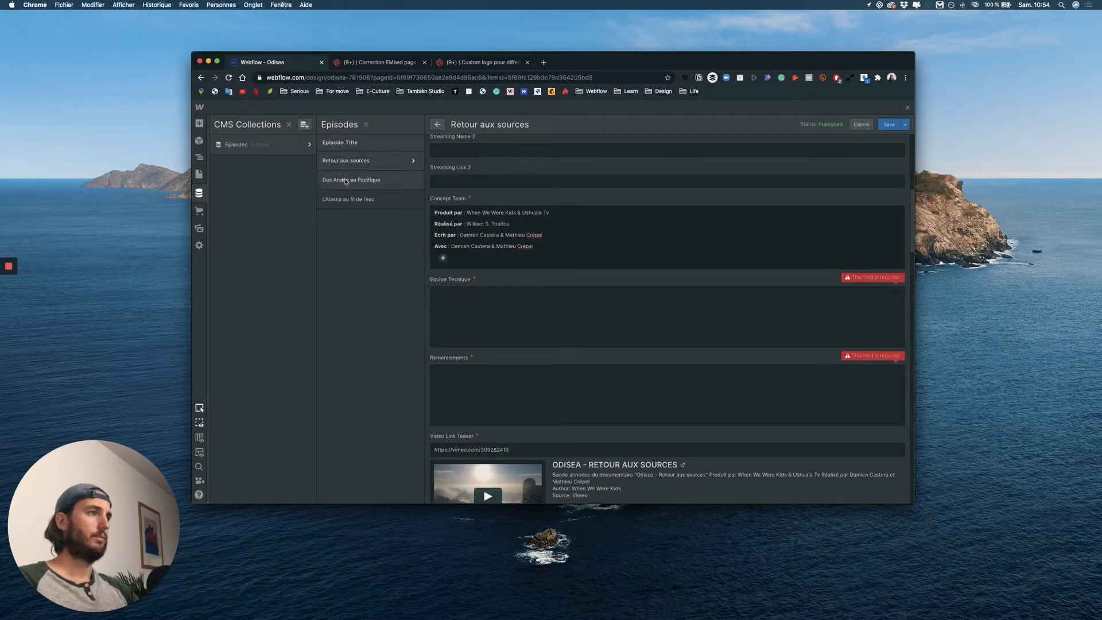
Step: Fill the Equipe Tecnique field with the technical crew credits, one role per line from Chef opérateur to Assistant de production
{"action": "key", "text": "super+Tab"}
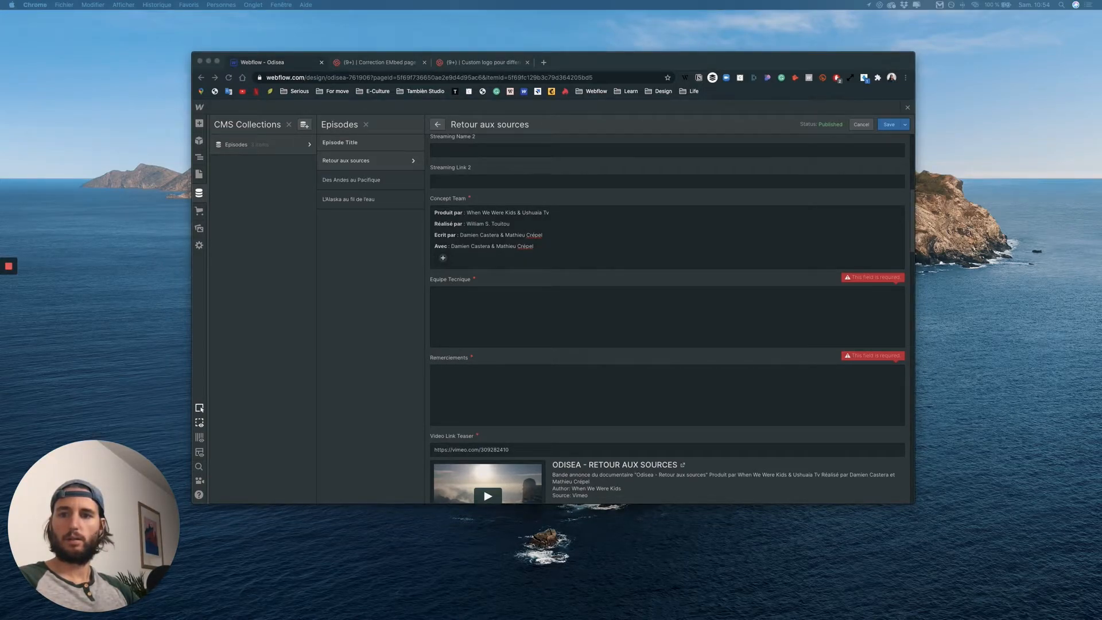
{"action": "left_click", "coordinate": [480, 327]}
{"action": "left_click", "coordinate": [476, 299]}
{"action": "type", "text": "Chef opérateur : Benjamin Nardini Photographe : Grégory Rabejac Directeur de production : Jérôme Bénadiner Monteur : William S. Touitou Mixeur : Clément Chavelle Etalonneur : Arthur Paux Graphisme : Alex Tourgis Musique originale : Alim Isker Musique additionnelle : Sylvain Latreille, Anthony Mazeres, Brice Bertocchi Traducteur : Vincent Martin Voice over : Eric Peter Assistant de production : Jean Stefanelli & Théo Mercier"}
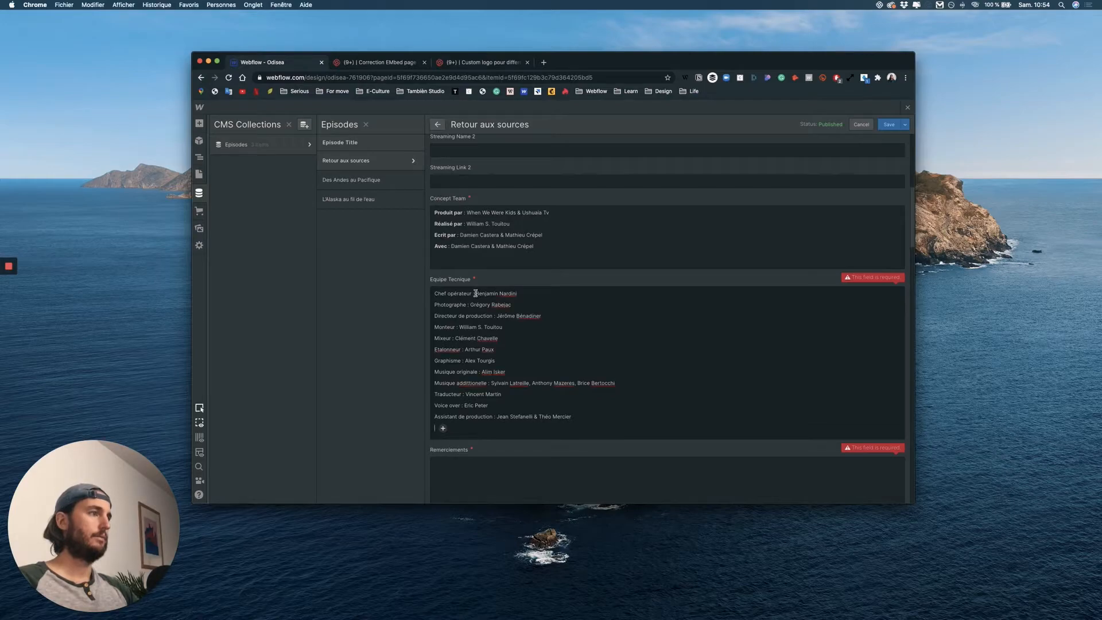
Step: Make every role label in the Equipe Tecnique text bold, from Chef opérateur down to Assistant de production
{"action": "left_click_drag", "start_coordinate": [472, 293], "coordinate": [434, 293]}
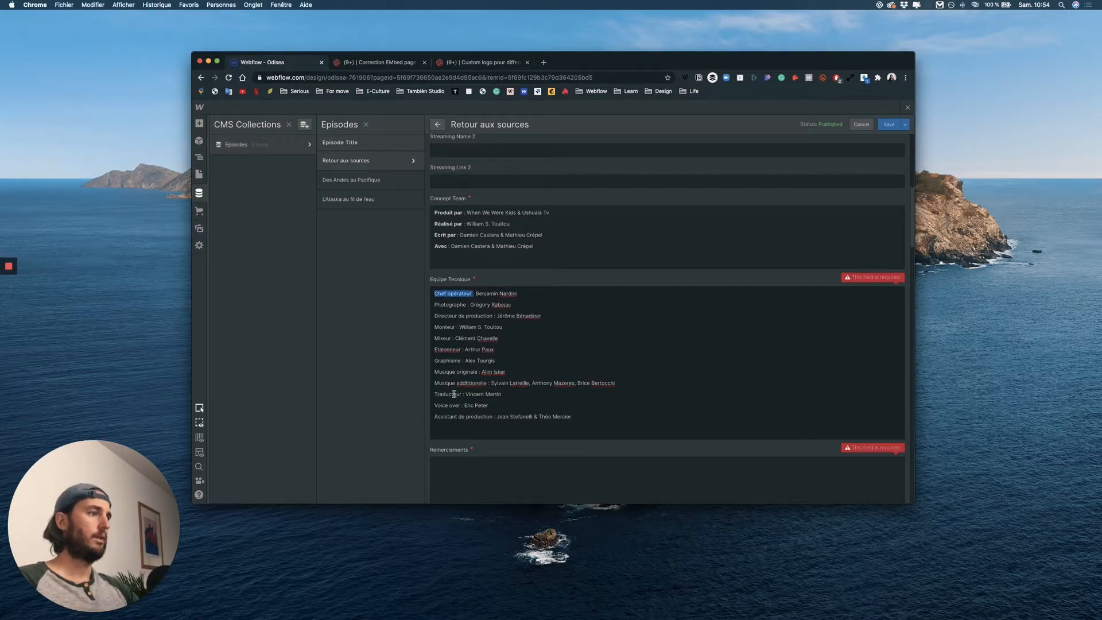
{"action": "left_click", "coordinate": [433, 279]}
{"action": "left_click_drag", "start_coordinate": [468, 305], "coordinate": [434, 304]}
{"action": "left_click", "coordinate": [432, 291]}
{"action": "left_click_drag", "start_coordinate": [492, 316], "coordinate": [434, 338]}
{"action": "left_click", "coordinate": [432, 301]}
{"action": "left_click", "coordinate": [432, 313]}
{"action": "left_click", "coordinate": [432, 324]}
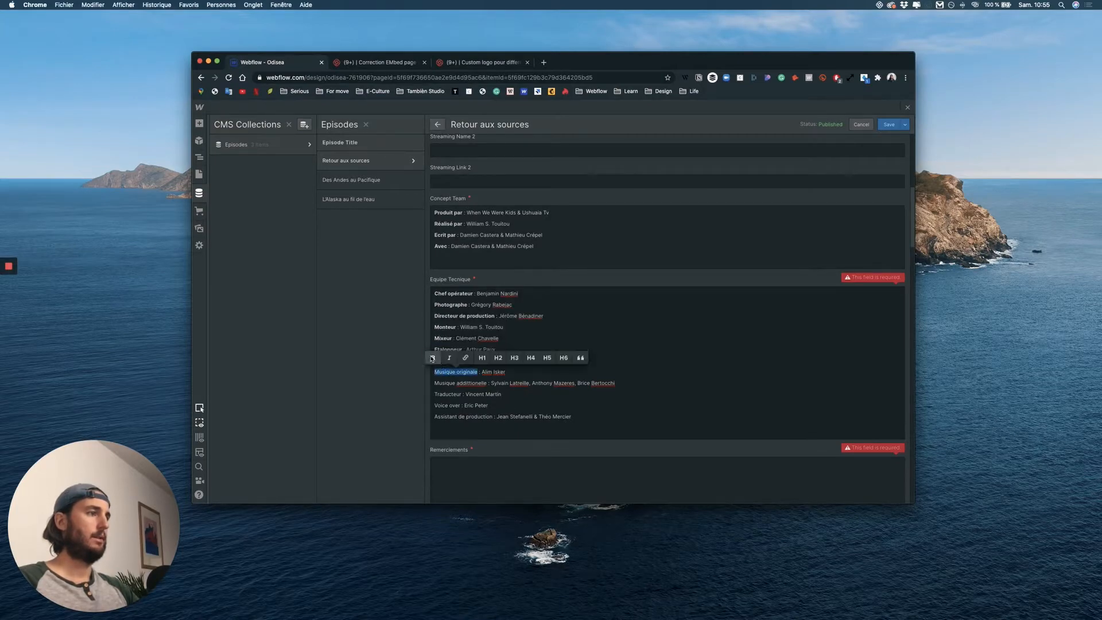
{"action": "left_click", "coordinate": [432, 358]}
{"action": "left_click", "coordinate": [432, 369]}
{"action": "left_click_drag", "start_coordinate": [486, 383], "coordinate": [434, 394]}
{"action": "left_click", "coordinate": [432, 380]}
{"action": "left_click_drag", "start_coordinate": [461, 405], "coordinate": [434, 416]}
{"action": "left_click", "coordinate": [432, 392]}
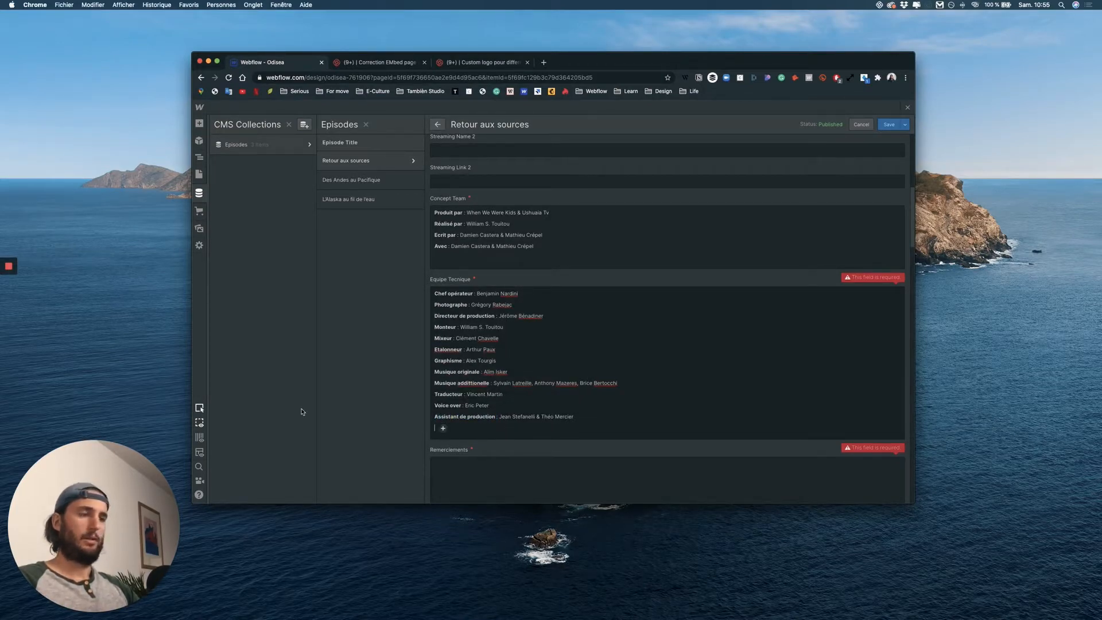
Step: Fill the Remerciements field with the list of people thanked, preceded by a bold Remerciements label
{"action": "key", "text": "super+Tab"}
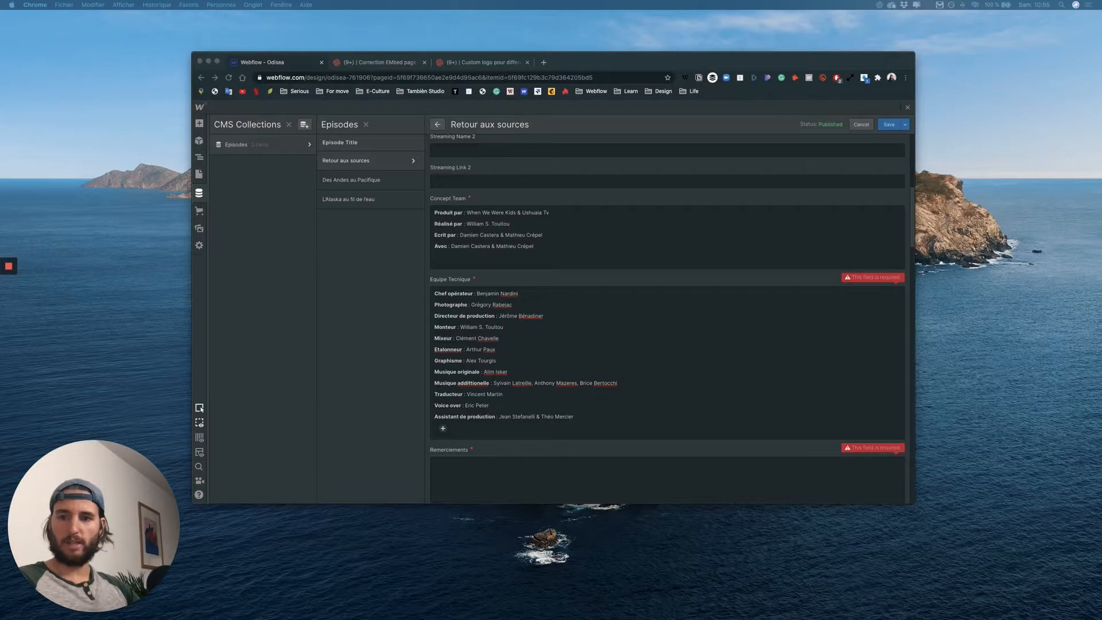
{"action": "scroll", "coordinate": [479, 401], "scroll_direction": "down", "scroll_amount": 1}
{"action": "left_click", "coordinate": [479, 401]}
{"action": "type", "text": "Remerciements : Anthony Lamiche, Maxime Goyou, Drake Olsen, William Wacker, Victoria Demmer, Nicolaï Goeppel, La communauté de Yakutat, Economy Rentals, Jack Endicott, Olivier Kast, Rémi Quilichini, Alexandre Soullier, Morgan Le Faucheur, Xavier Delerue, Nicolas Gazeau, Laura Prentice, Julien Roulland, Jérôme Leheutre"}
{"action": "left_click_drag", "start_coordinate": [473, 396], "coordinate": [433, 396]}
{"action": "key", "text": "super+b"}
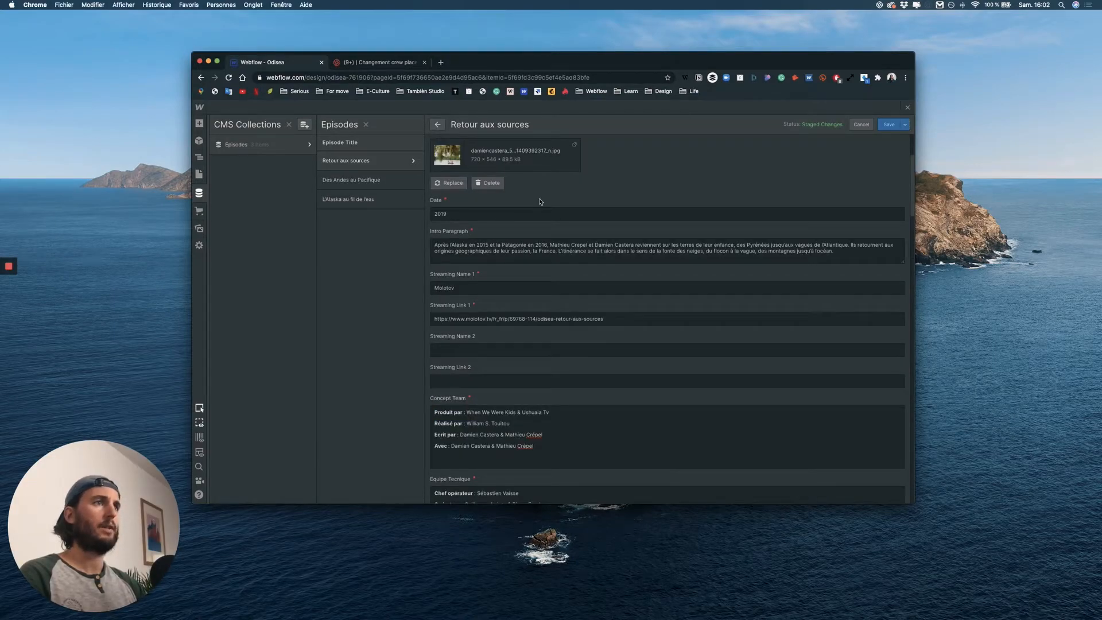
Step: On the Episodes Template page, link the rich text block under Équipe technique in the Crew section to the Equipe Tecnique field
{"action": "left_click", "coordinate": [199, 176]}
{"action": "left_click", "coordinate": [641, 326]}
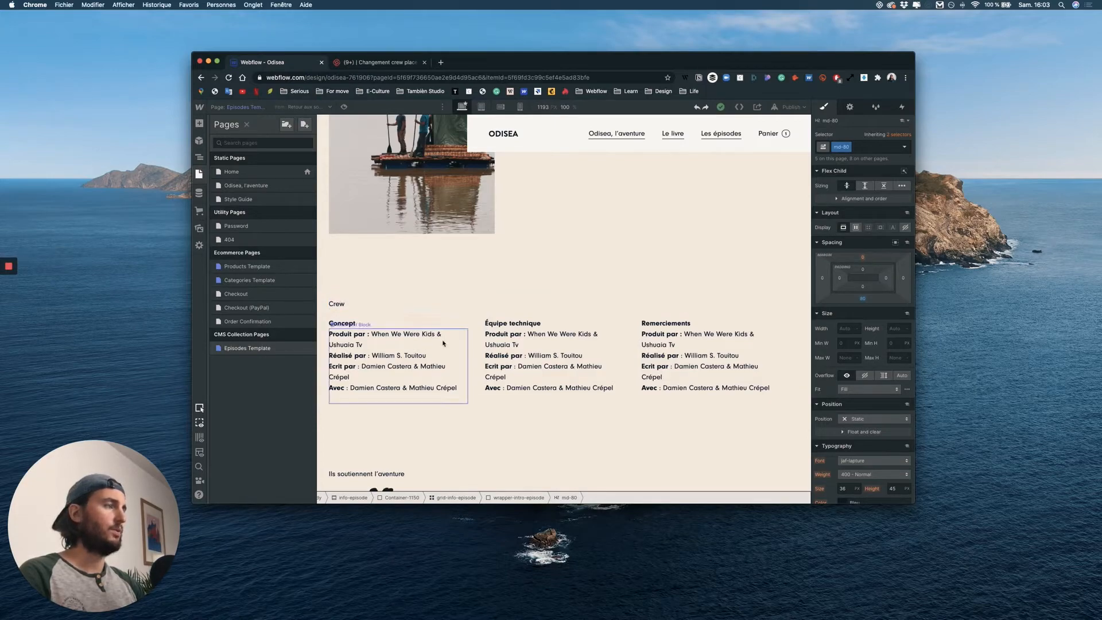
{"action": "left_click", "coordinate": [416, 345]}
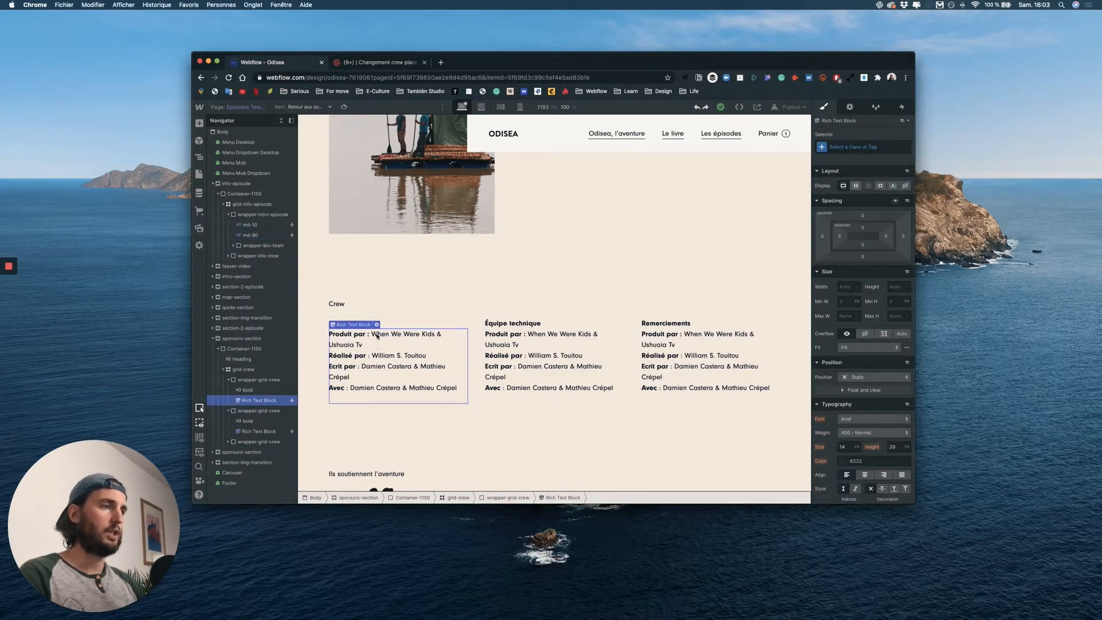
{"action": "left_click", "coordinate": [544, 352]}
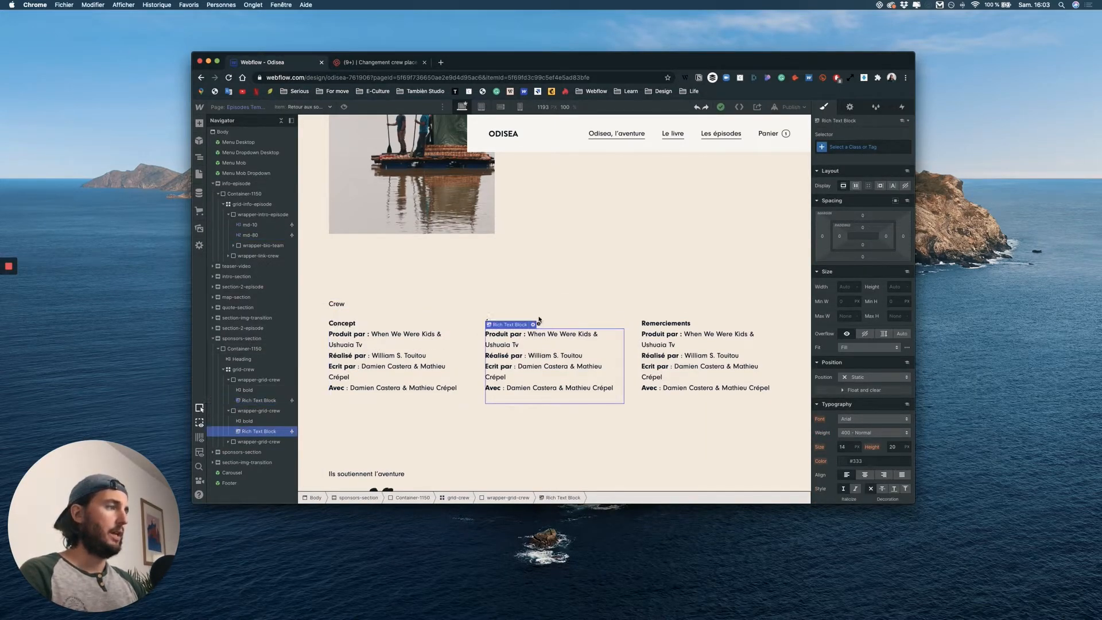
{"action": "left_click", "coordinate": [533, 325]}
{"action": "left_click", "coordinate": [537, 441]}
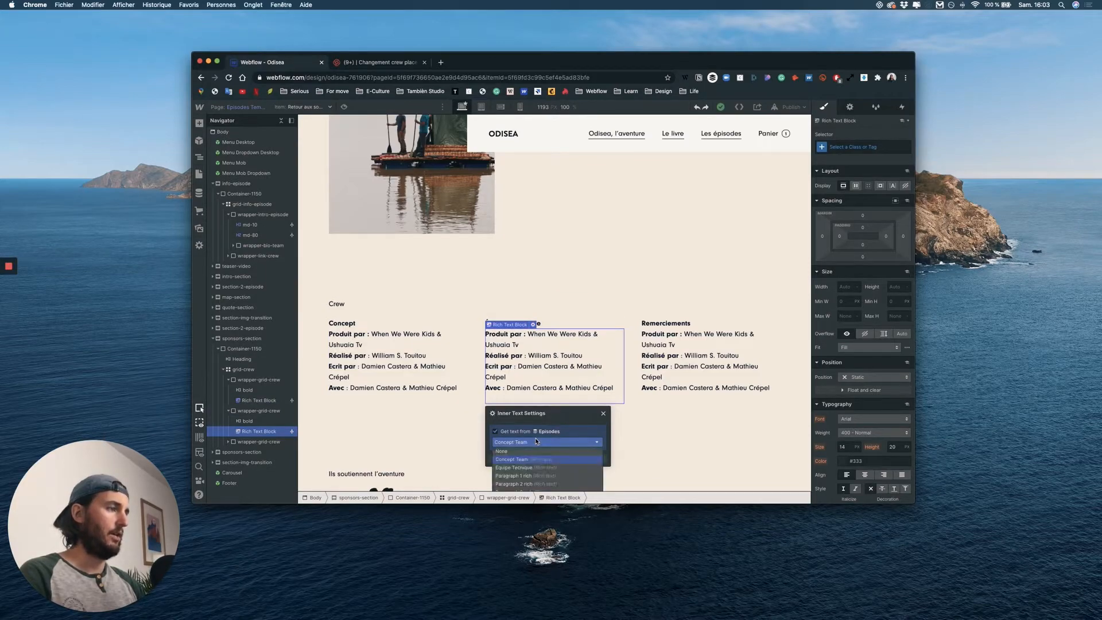
Step: Link the rich text block in the third Crew column to the Remerciements field
{"action": "left_click", "coordinate": [679, 357]}
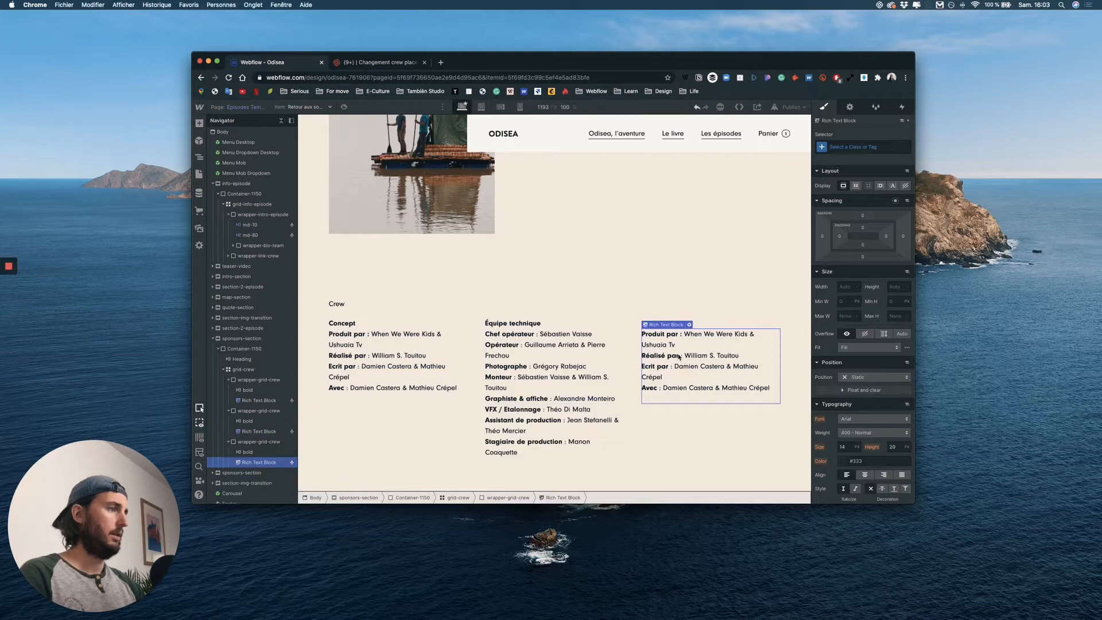
{"action": "left_click", "coordinate": [690, 325]}
{"action": "left_click", "coordinate": [685, 442]}
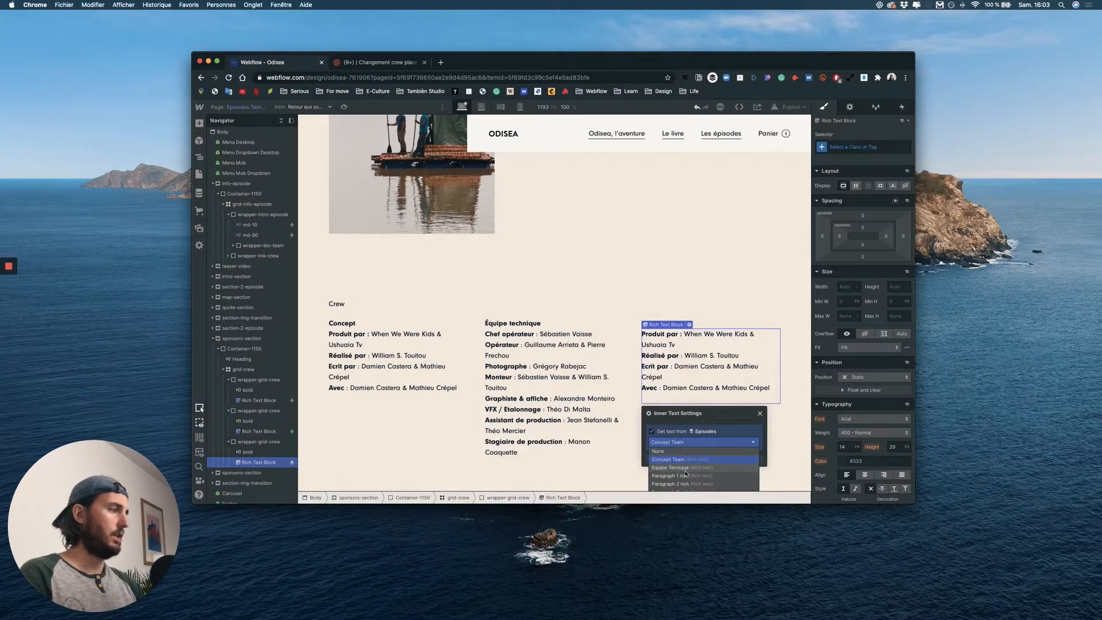
{"action": "left_click_drag", "start_coordinate": [679, 413], "coordinate": [649, 281]}
{"action": "left_click", "coordinate": [659, 311]}
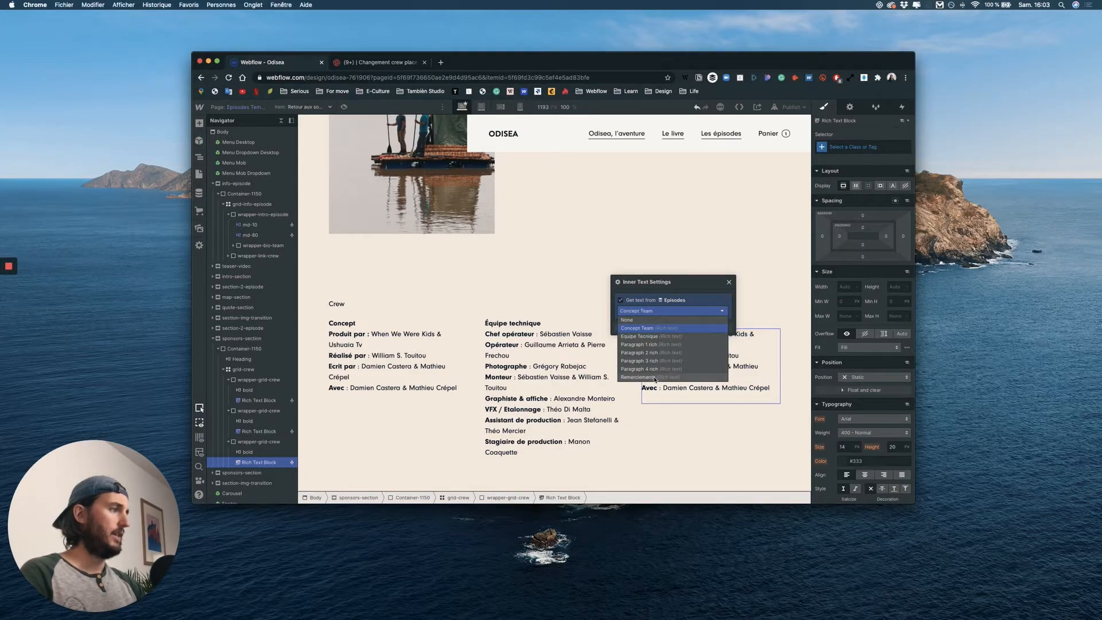
{"action": "left_click", "coordinate": [729, 283]}
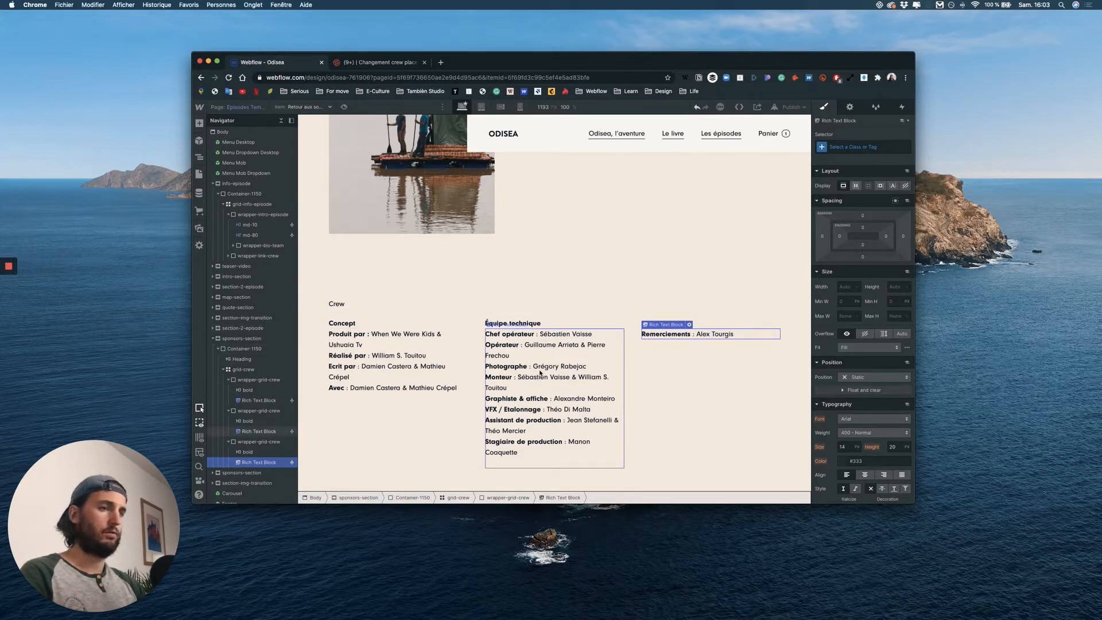
Step: Delete the static Concept, Équipe technique and Remerciements headings above the three Crew columns
{"action": "left_click", "coordinate": [361, 306]}
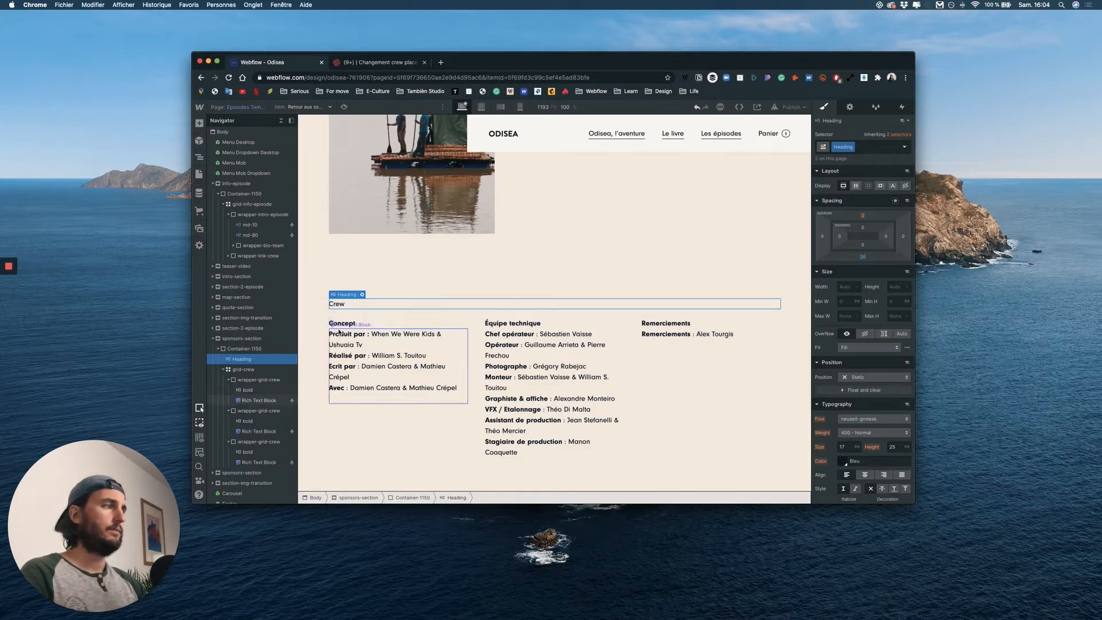
{"action": "left_click", "coordinate": [248, 390]}
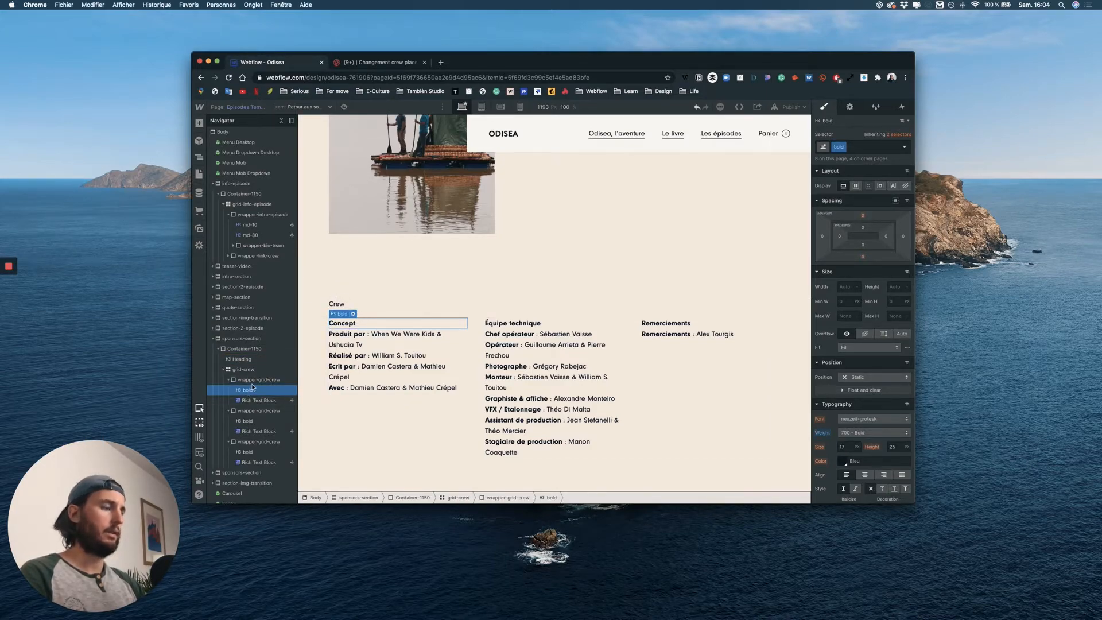
{"action": "key", "text": "Delete"}
{"action": "left_click", "coordinate": [512, 323]}
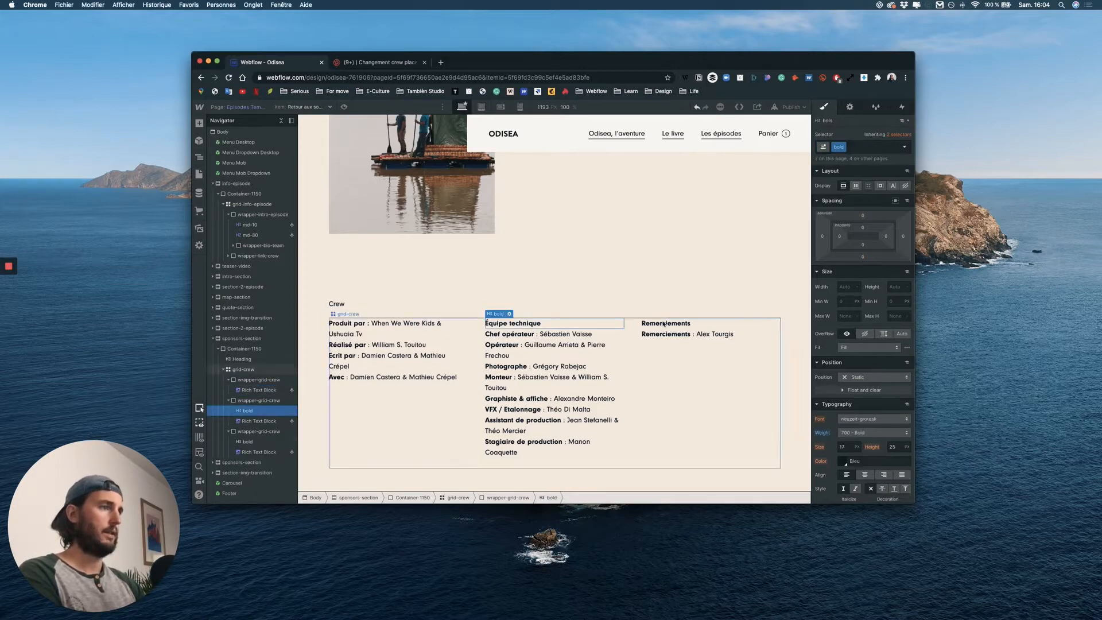
{"action": "key", "text": "Delete"}
{"action": "left_click", "coordinate": [666, 324]}
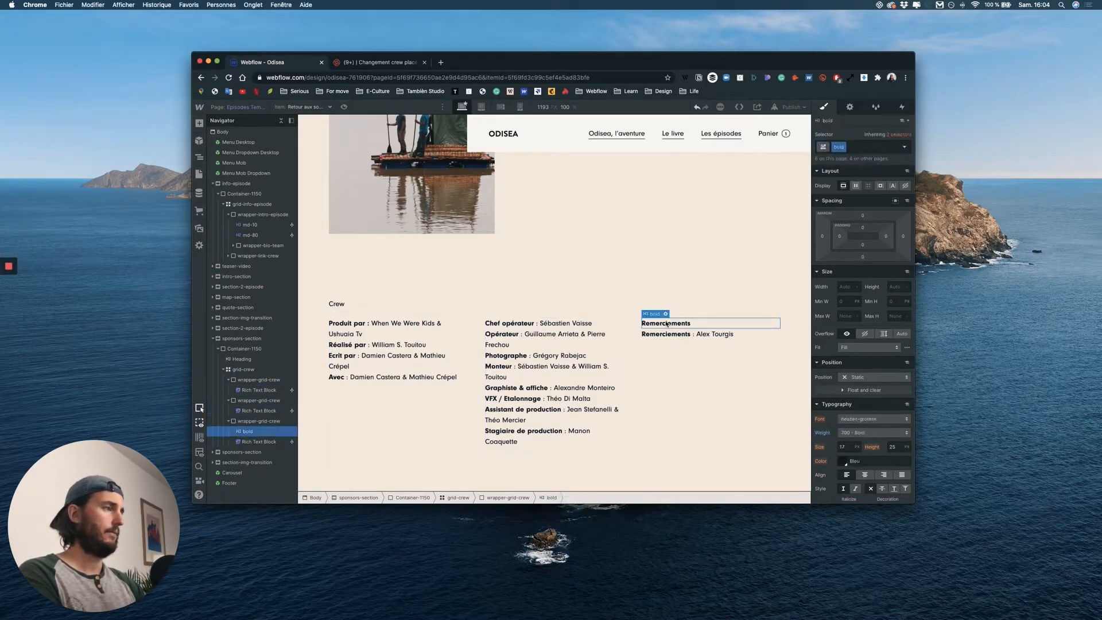
{"action": "key", "text": "Delete"}
Step: Change the Crew section heading to type H2
{"action": "left_click", "coordinate": [336, 304]}
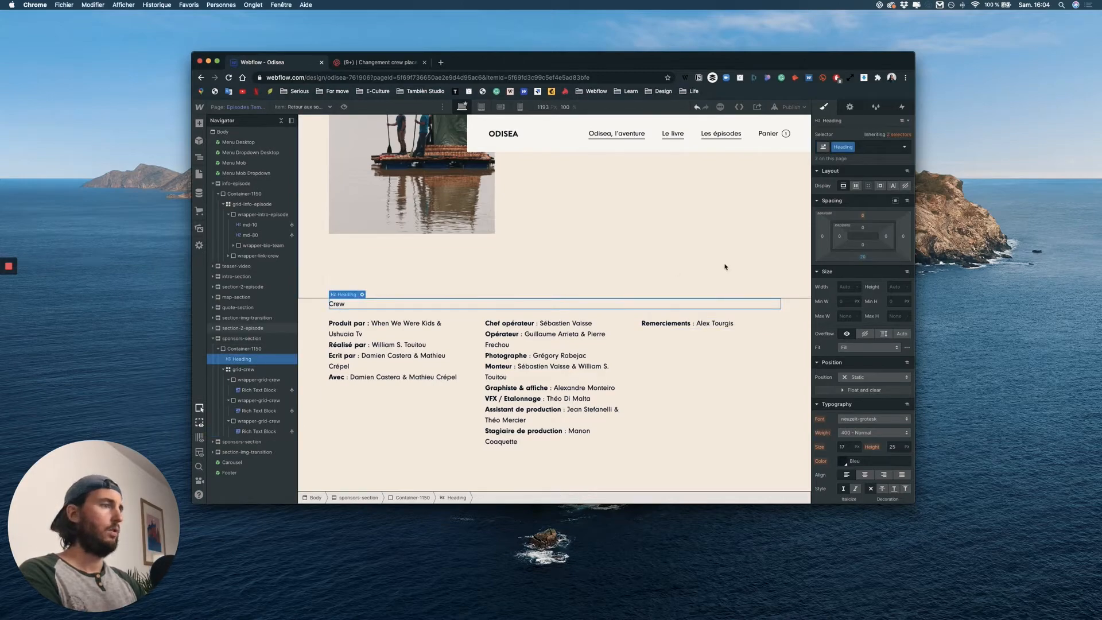
{"action": "left_click", "coordinate": [362, 295]}
{"action": "left_click", "coordinate": [356, 335]}
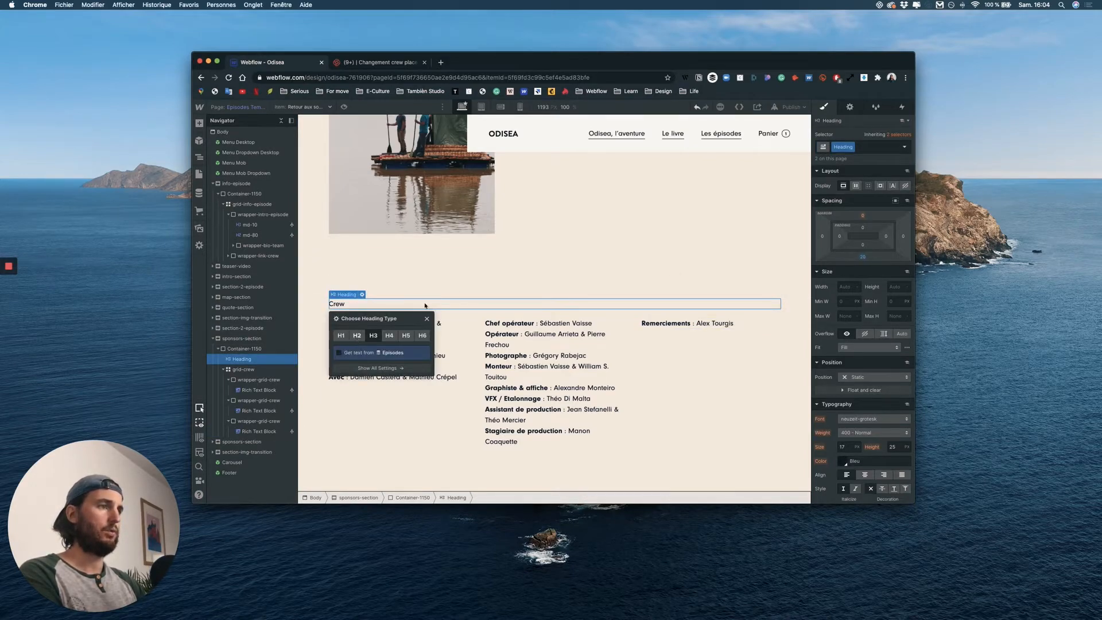
{"action": "left_click", "coordinate": [428, 328]}
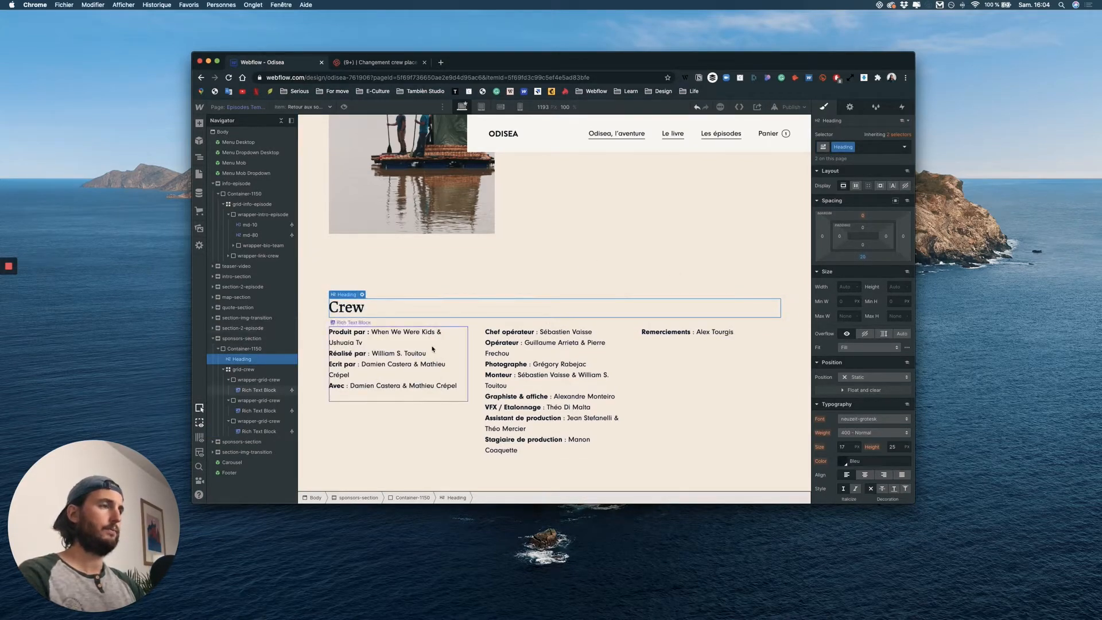
{"action": "left_click", "coordinate": [371, 332]}
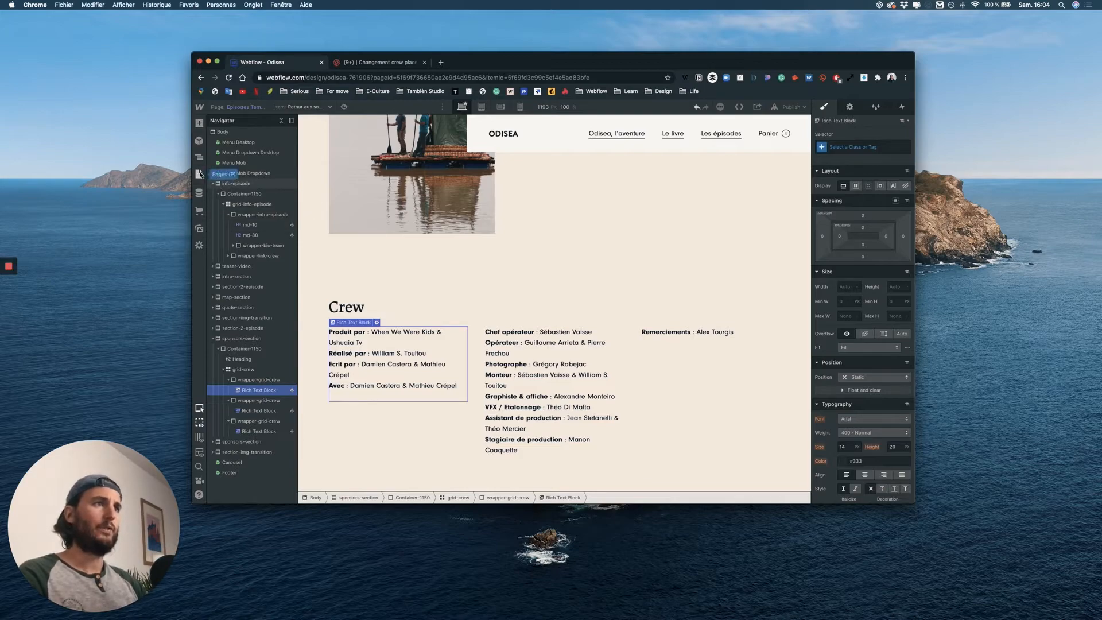
Step: In the Retour aux sources episode, remove the colons after Produit par, Réalisé par and Ecrit par in Concept Team
{"action": "left_click", "coordinate": [199, 174]}
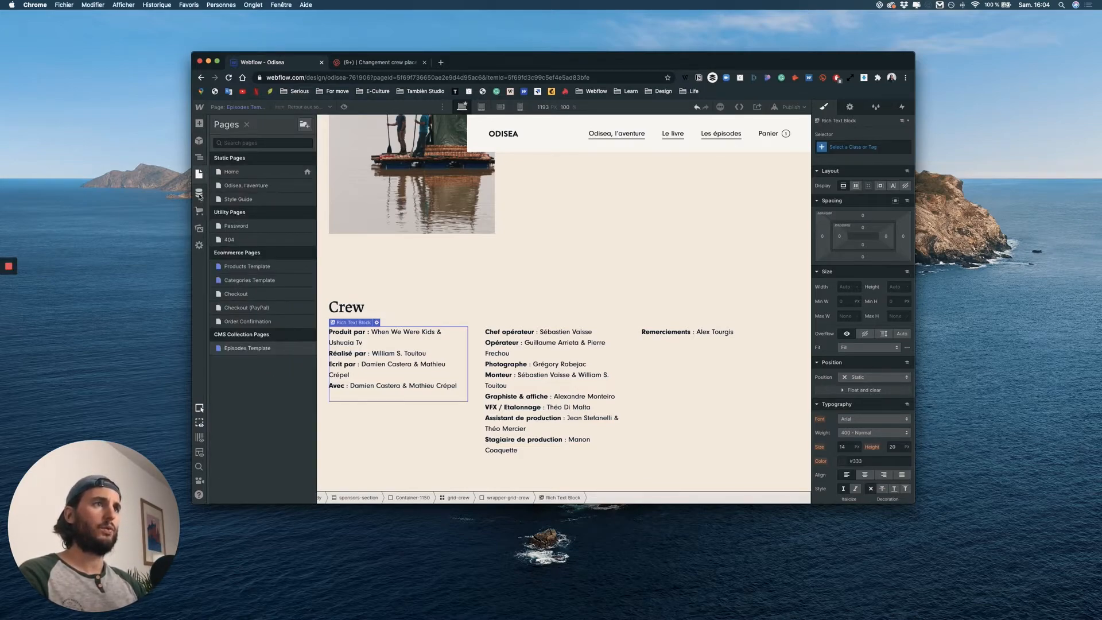
{"action": "left_click", "coordinate": [199, 192]}
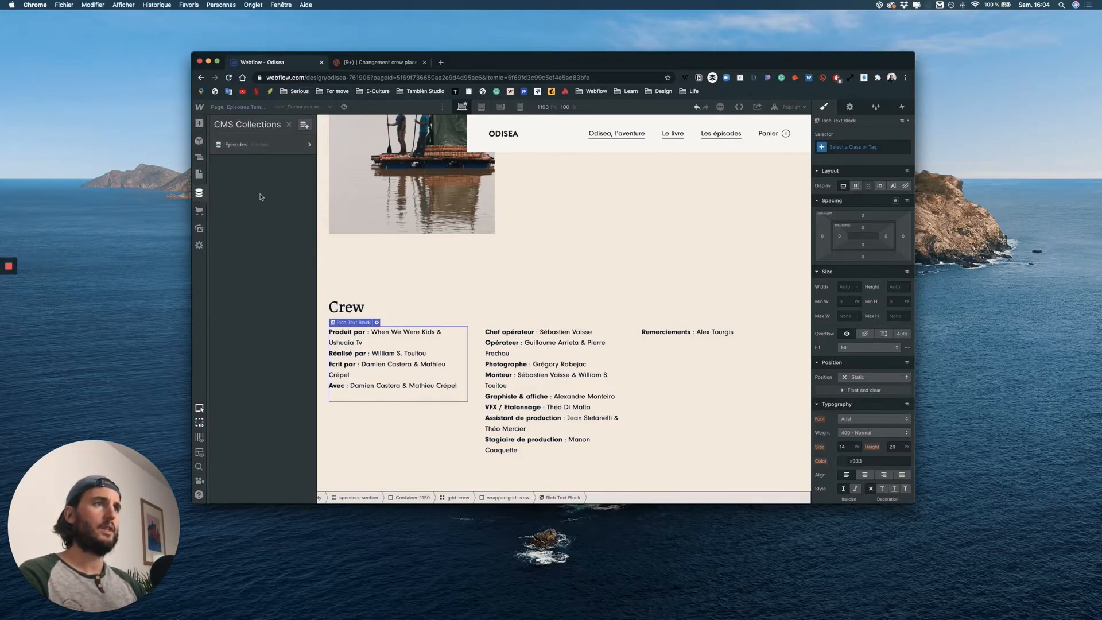
{"action": "left_click", "coordinate": [257, 144]}
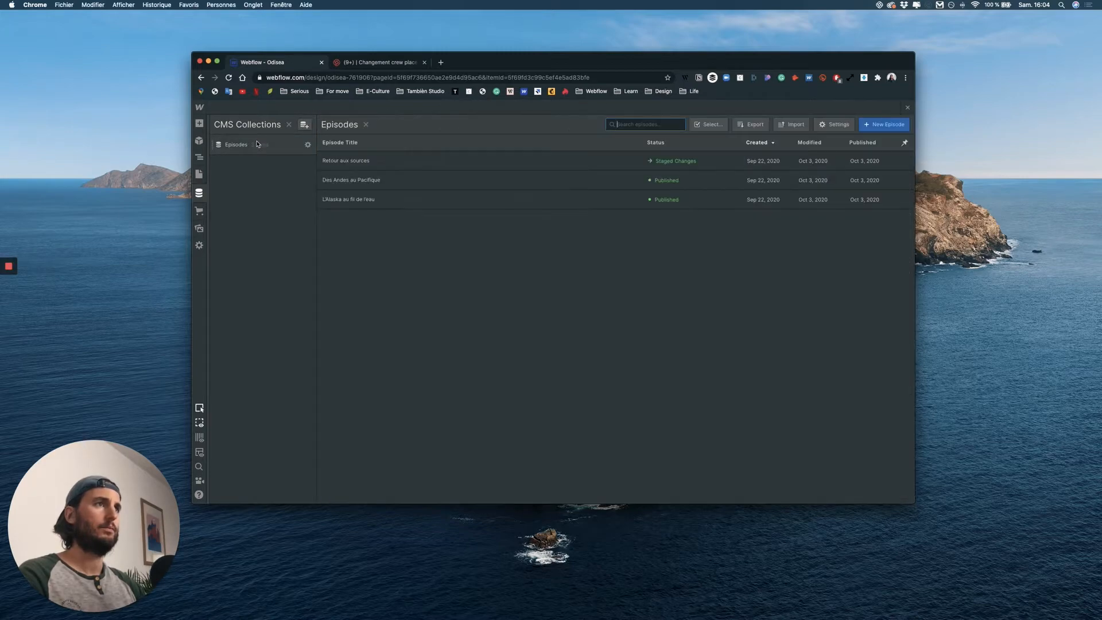
{"action": "left_click", "coordinate": [382, 161]}
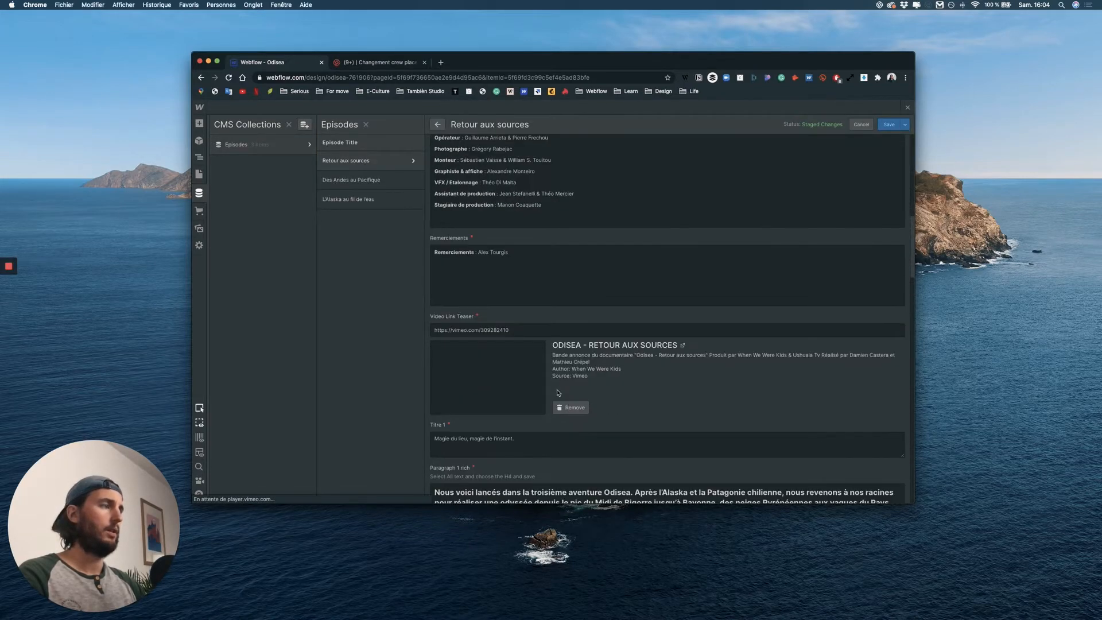
{"action": "scroll", "coordinate": [557, 393], "scroll_direction": "up", "scroll_amount": 5}
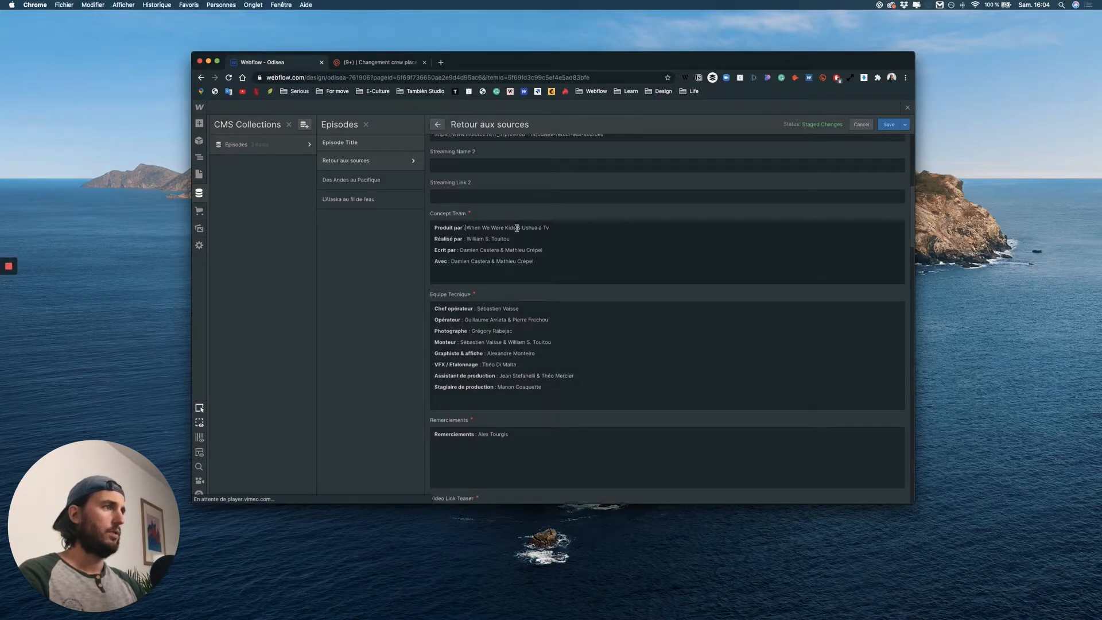
{"action": "key", "text": "BackSpace"}
{"action": "key", "text": "BackSpace"}
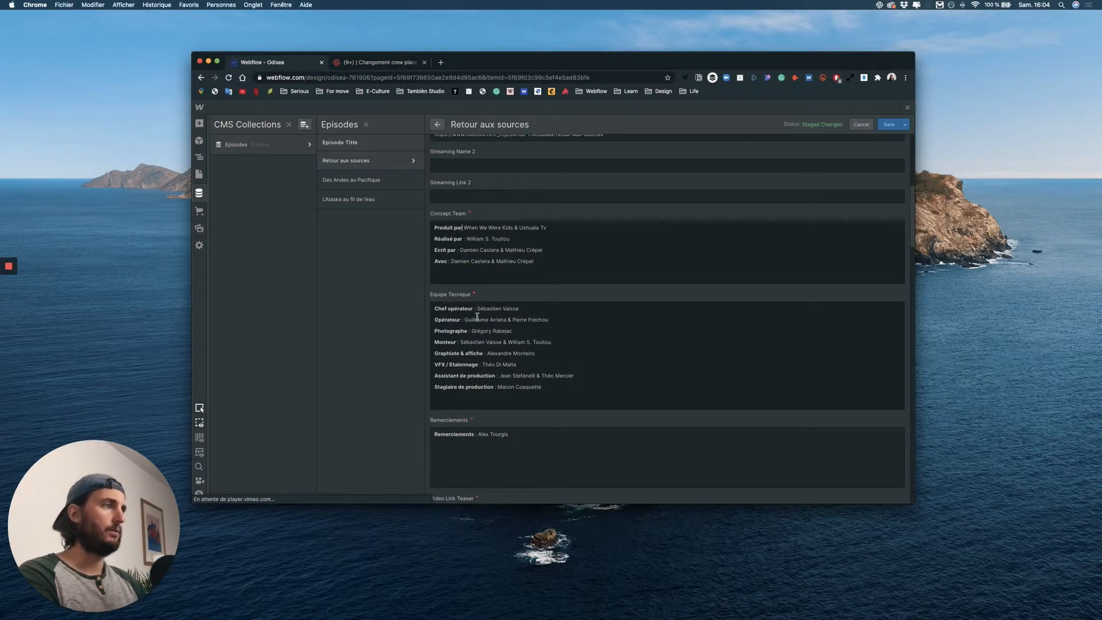
{"action": "left_click", "coordinate": [466, 239]}
{"action": "key", "text": "BackSpace"}
{"action": "key", "text": "BackSpace"}
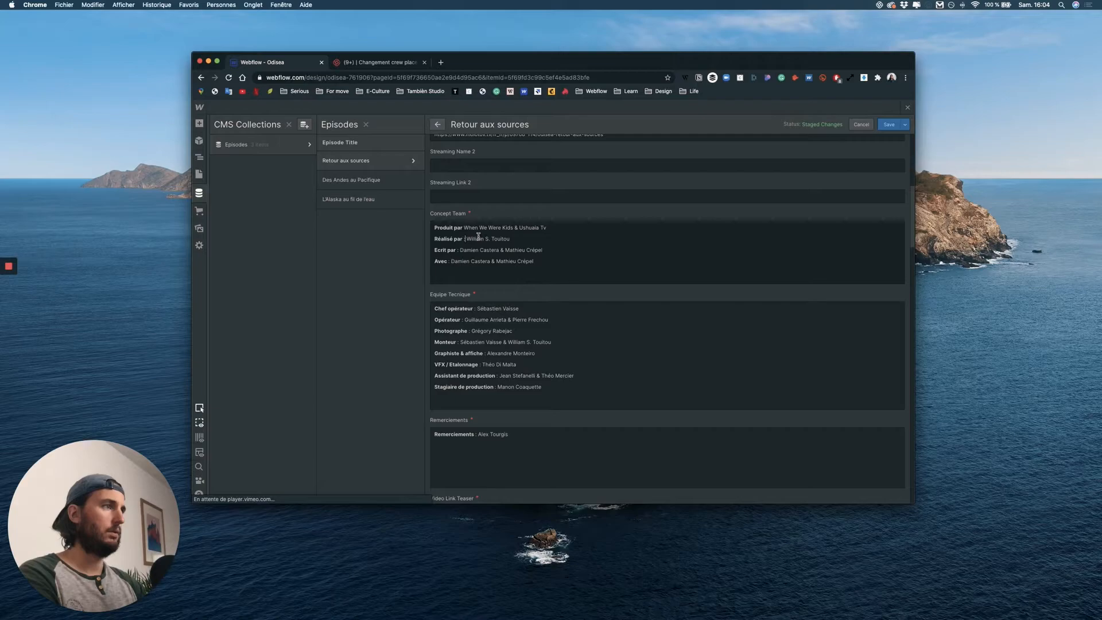
{"action": "left_click", "coordinate": [460, 250]}
{"action": "key", "text": "BackSpace"}
{"action": "key", "text": "BackSpace"}
{"action": "key", "text": "BackSpace"}
Step: Remove the colon after each role label in the Equipe Tecnique text
{"action": "left_click", "coordinate": [463, 320]}
{"action": "key", "text": "BackSpace"}
{"action": "key", "text": "BackSpace"}
{"action": "left_click", "coordinate": [470, 331]}
{"action": "key", "text": "BackSpace"}
{"action": "key", "text": "BackSpace"}
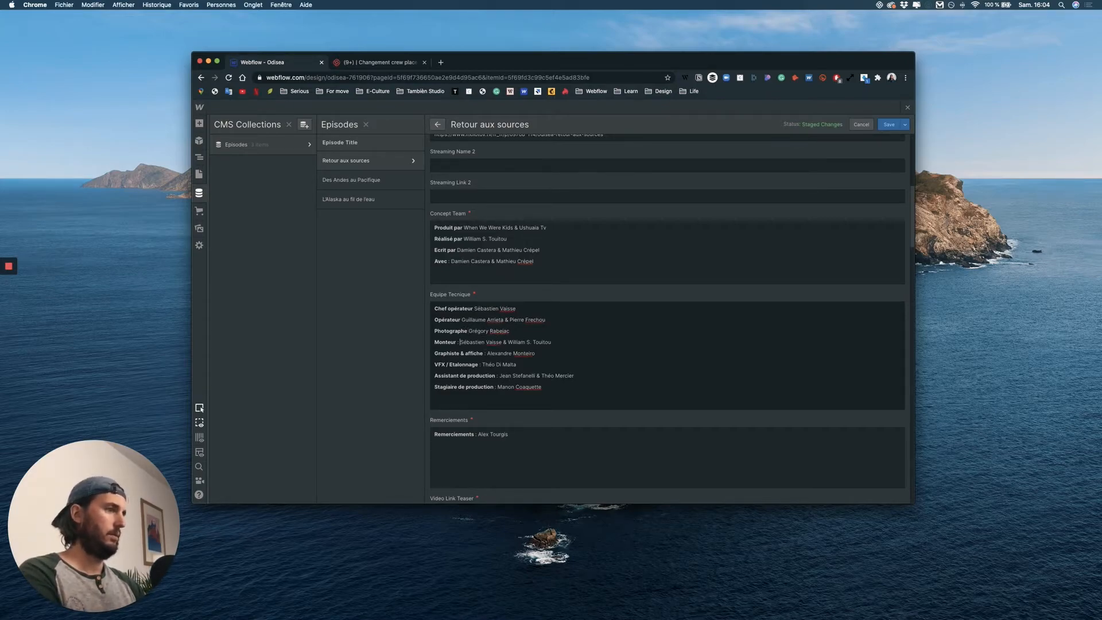
{"action": "key", "text": "BackSpace"}
{"action": "key", "text": "BackSpace"}
{"action": "key", "text": "BackSpace"}
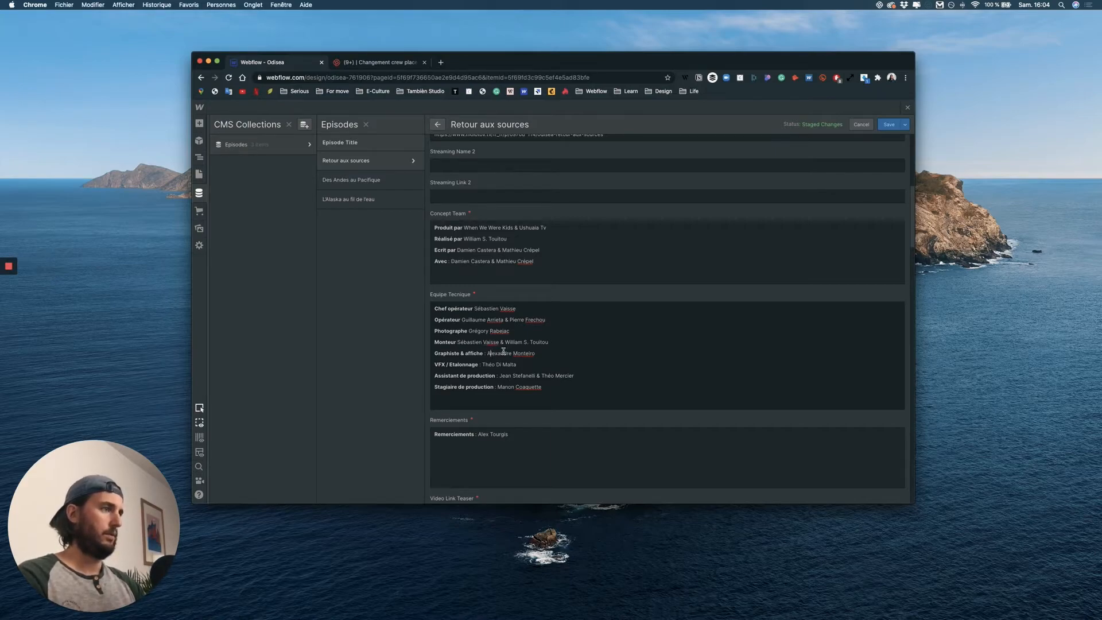
{"action": "key", "text": "BackSpace"}
{"action": "key", "text": "BackSpace"}
{"action": "key", "text": "BackSpace"}
{"action": "key", "text": "Down"}
{"action": "key", "text": "BackSpace"}
{"action": "key", "text": "BackSpace"}
{"action": "key", "text": "BackSpace"}
{"action": "key", "text": "BackSpace"}
{"action": "key", "text": "BackSpace"}
{"action": "key", "text": "BackSpace"}
{"action": "key", "text": "BackSpace"}
{"action": "key", "text": "BackSpace"}
{"action": "key", "text": "BackSpace"}
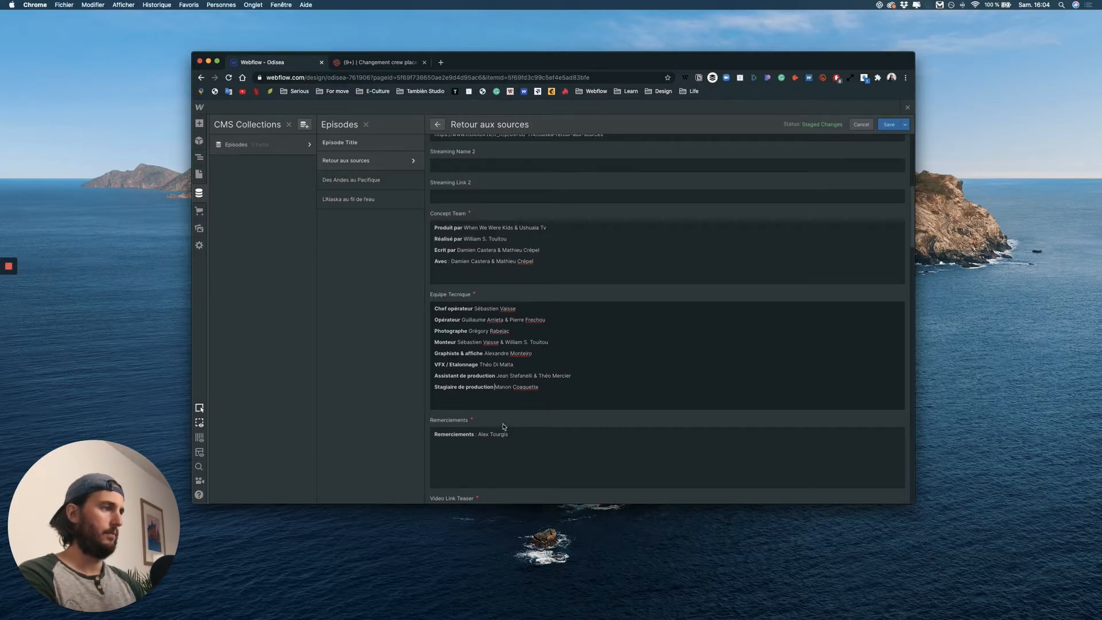
Step: Remove the colons after the Remerciements label and after Avec in the Concept Team text
{"action": "key", "text": "BackSpace"}
{"action": "key", "text": "BackSpace"}
{"action": "key", "text": "BackSpace"}
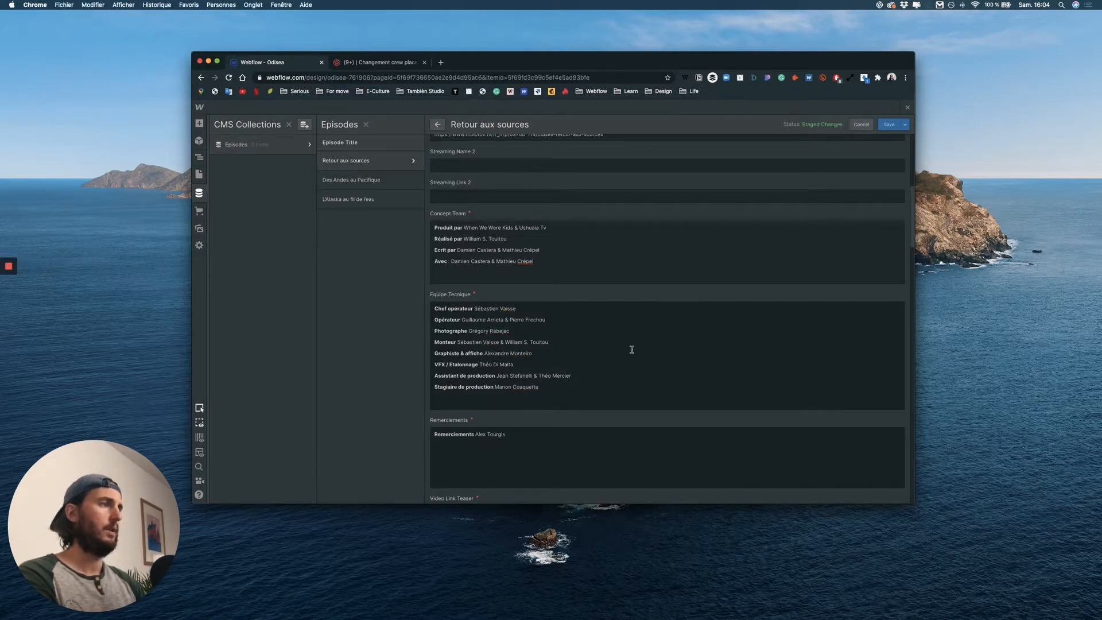
{"action": "left_click", "coordinate": [453, 261]}
{"action": "key", "text": "BackSpace"}
{"action": "key", "text": "BackSpace"}
{"action": "key", "text": "BackSpace"}
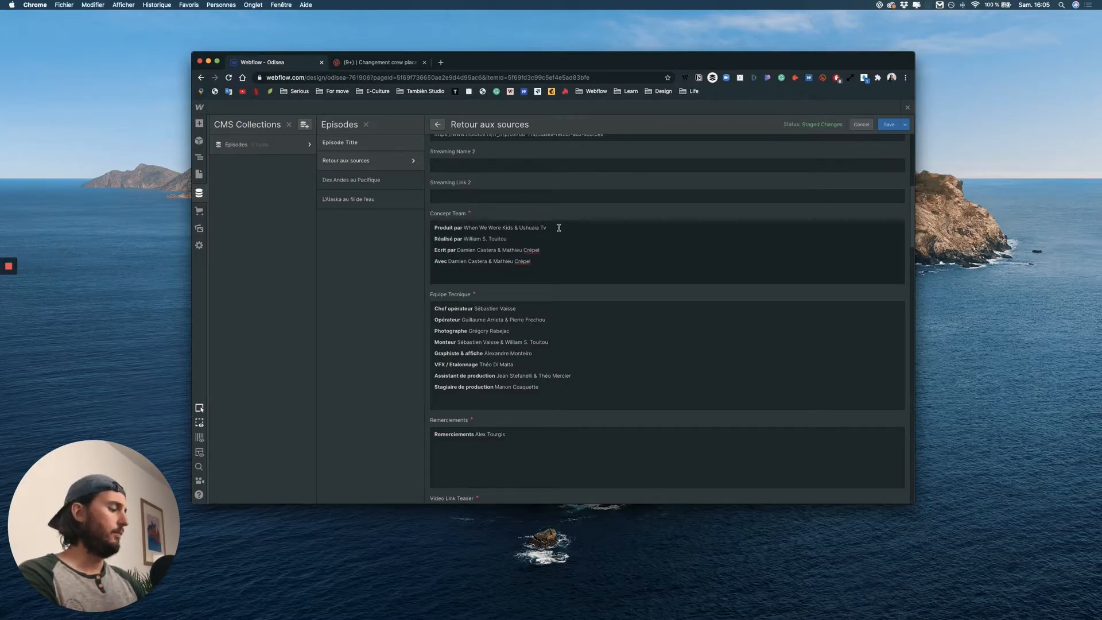
Step: Insert a blank line after the Produit par, Réalisé par and Ecrit par credits in the Concept Team text
{"action": "left_click", "coordinate": [558, 228]}
{"action": "key", "text": "Return"}
{"action": "left_click", "coordinate": [524, 252]}
{"action": "key", "text": "Return"}
{"action": "left_click", "coordinate": [554, 273]}
{"action": "key", "text": "Return"}
Step: Insert blank lines between the role credits in the Equipe Tecnique text, from Chef opérateur down to Stagiaire de production
{"action": "left_click", "coordinate": [527, 341]}
{"action": "key", "text": "Return"}
{"action": "left_click", "coordinate": [553, 364]}
{"action": "key", "text": "Return"}
{"action": "left_click", "coordinate": [528, 386]}
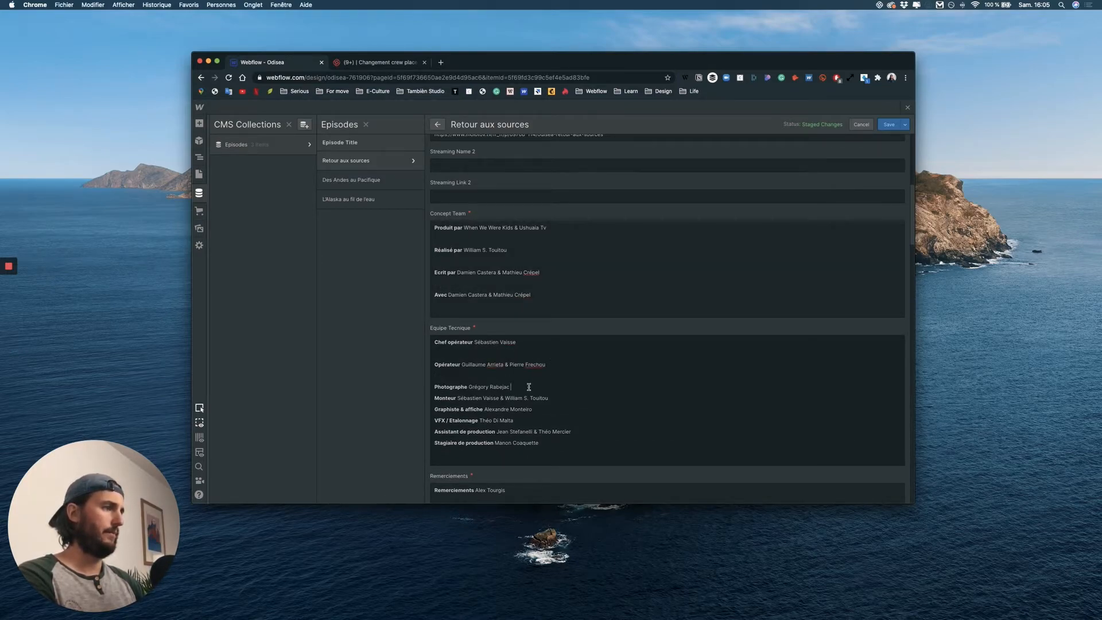
{"action": "key", "text": "Return"}
{"action": "left_click", "coordinate": [561, 408]}
{"action": "key", "text": "Return"}
{"action": "left_click", "coordinate": [541, 432]}
{"action": "key", "text": "Return"}
{"action": "left_click", "coordinate": [529, 453]}
{"action": "key", "text": "Return"}
{"action": "left_click", "coordinate": [586, 475]}
{"action": "key", "text": "Return"}
Step: Check the spacing of the credits in the Crew columns on the episode page
{"action": "scroll", "coordinate": [565, 476], "scroll_direction": "down", "scroll_amount": 1}
{"action": "scroll", "coordinate": [565, 475], "scroll_direction": "down", "scroll_amount": 5}
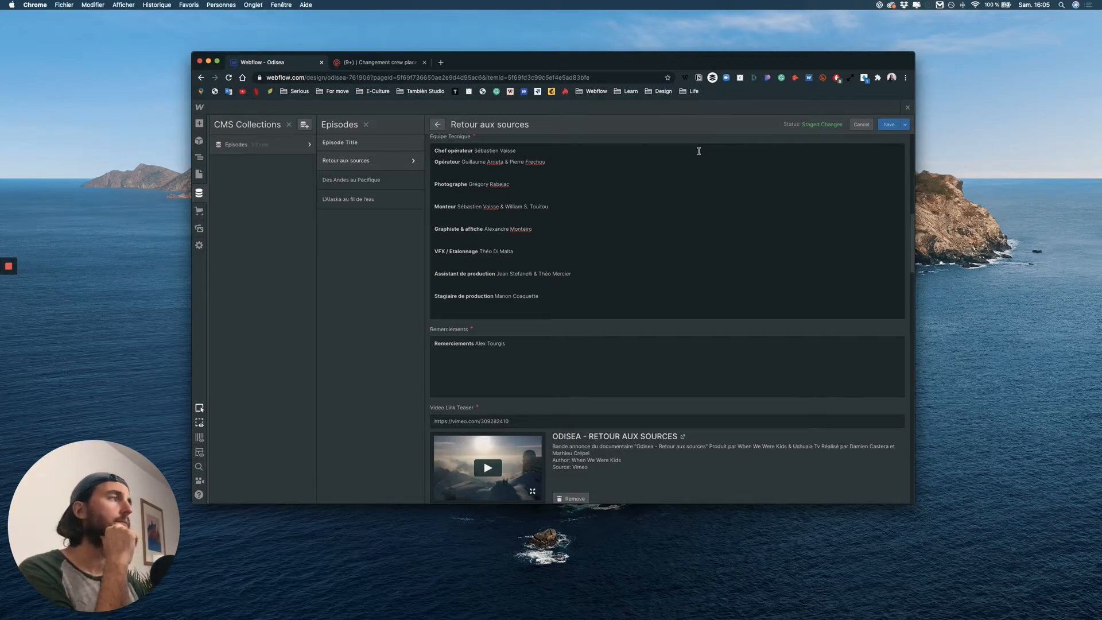
{"action": "key", "text": "Escape"}
{"action": "left_click", "coordinate": [615, 326]}
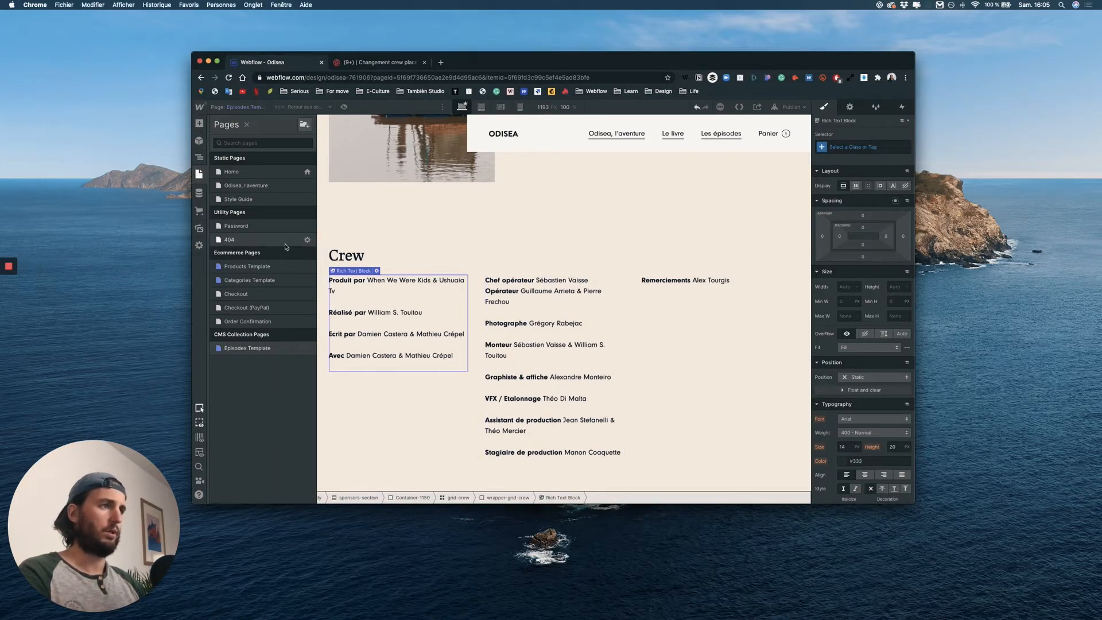
Step: Reopen the Retour aux sources episode in the Episodes collection and delete the blank lines between the Concept Team credits
{"action": "left_click", "coordinate": [200, 193]}
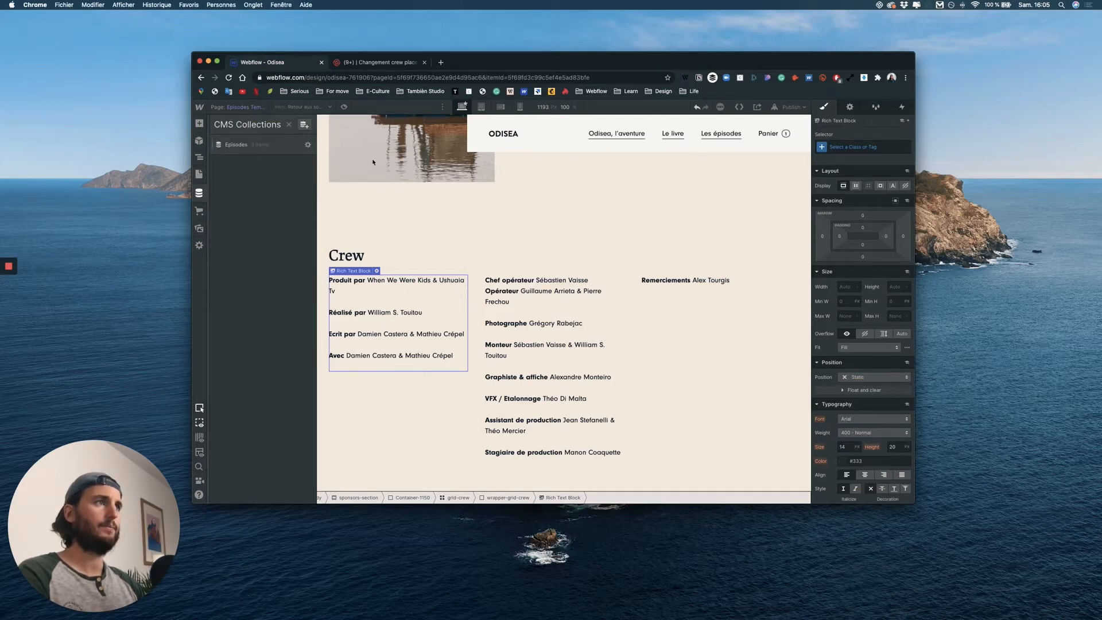
{"action": "left_click", "coordinate": [307, 145]}
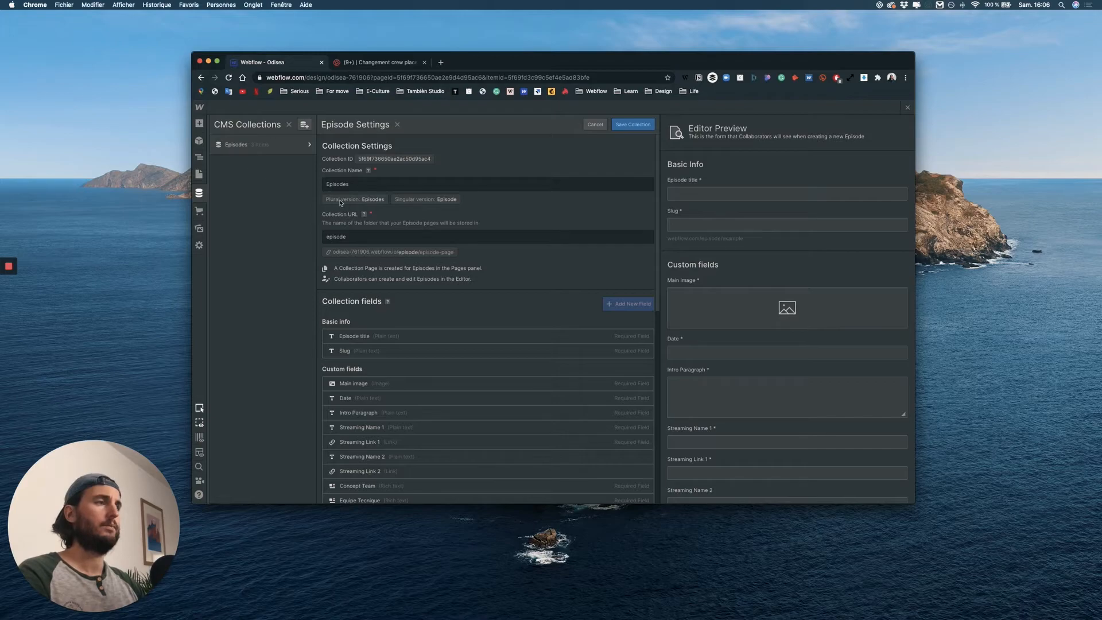
{"action": "left_click", "coordinate": [246, 147]}
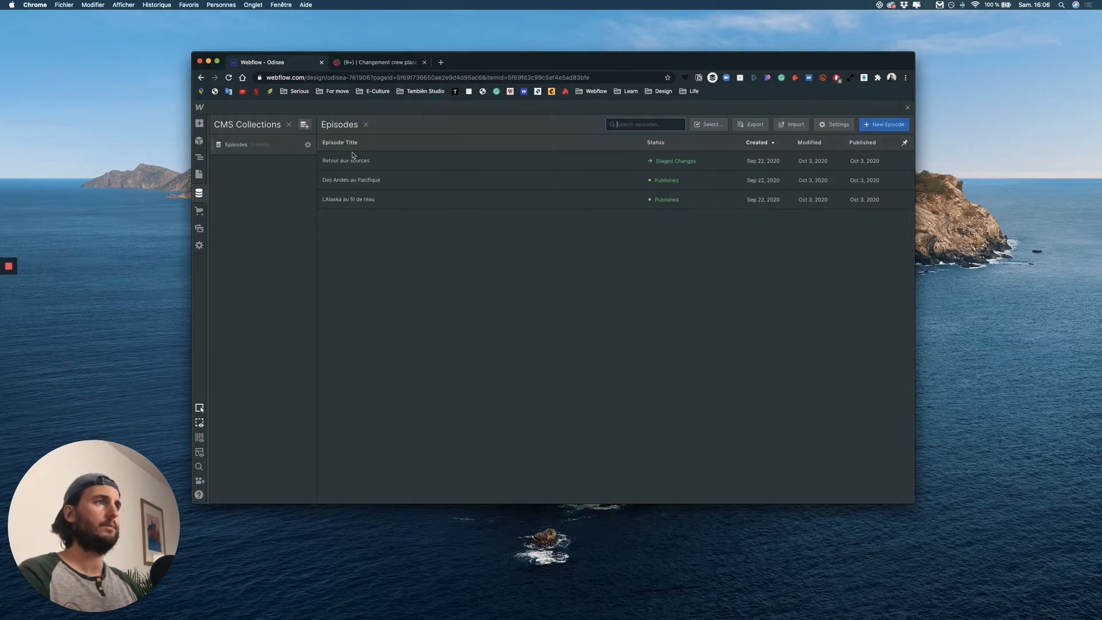
{"action": "left_click", "coordinate": [356, 162]}
{"action": "scroll", "coordinate": [466, 415], "scroll_direction": "down", "scroll_amount": 5}
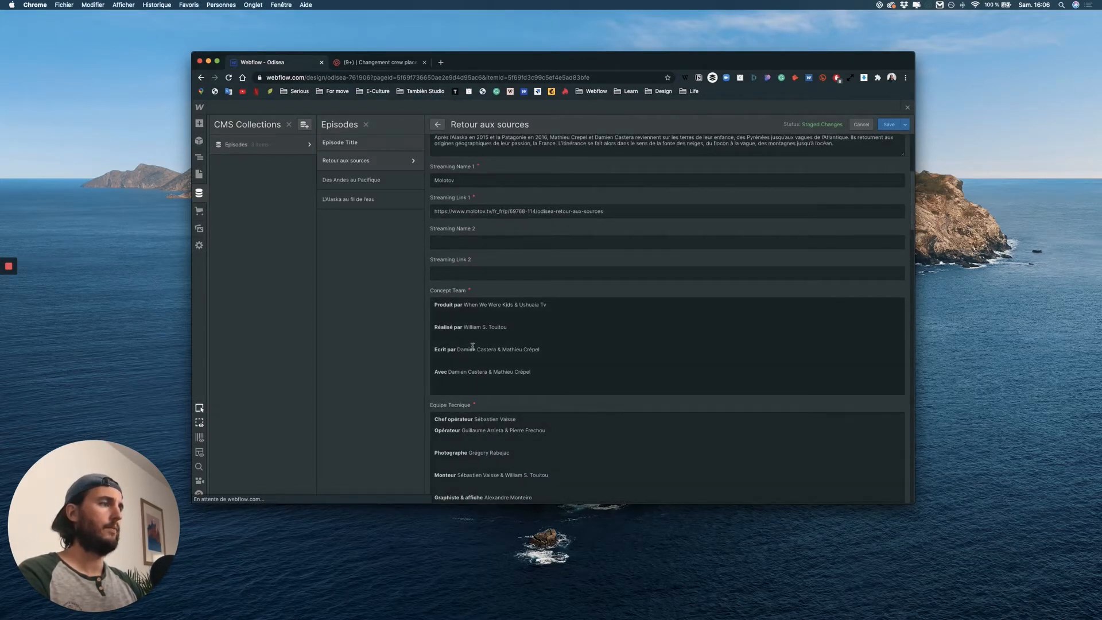
{"action": "left_click", "coordinate": [449, 324]}
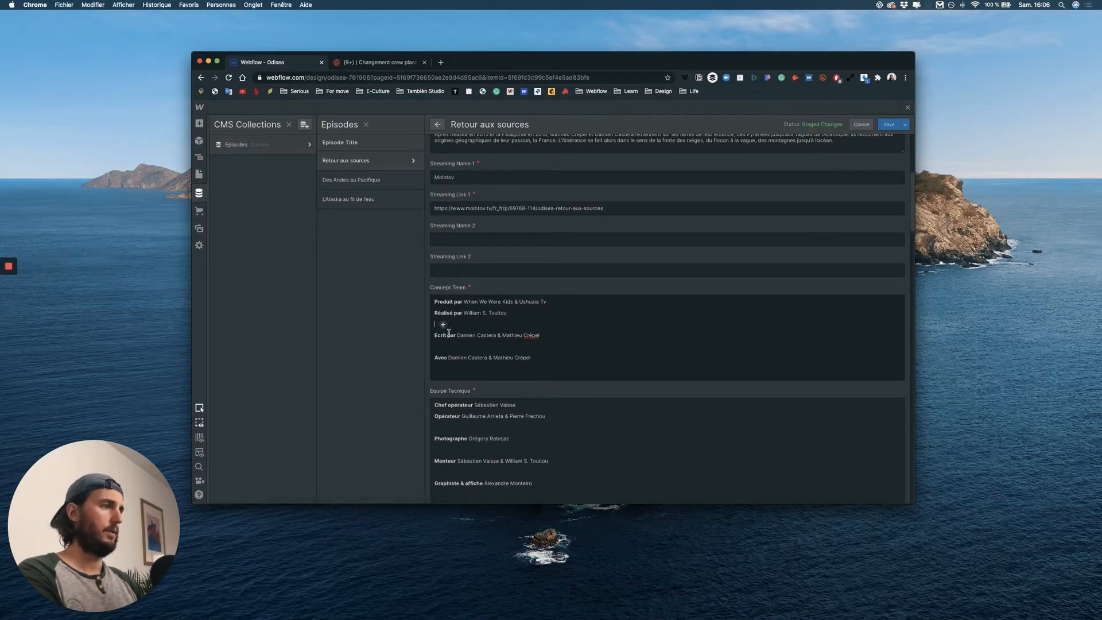
{"action": "key", "text": "BackSpace"}
{"action": "left_click", "coordinate": [448, 345]}
{"action": "key", "text": "BackSpace"}
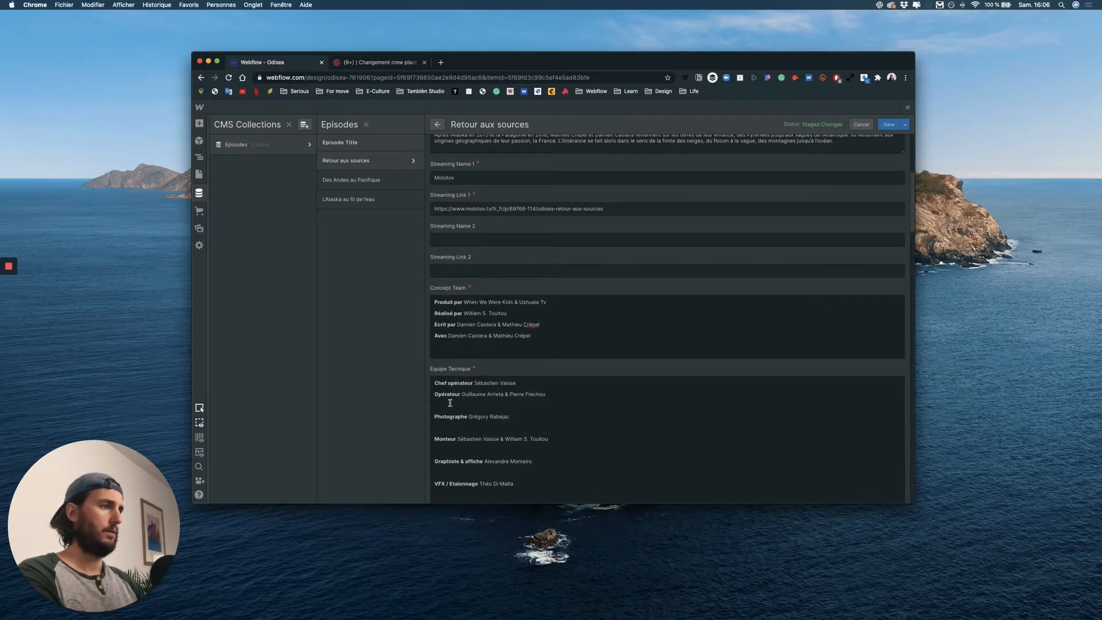
Step: Delete the blank lines between the role credits in the Equipe Tecnique text and save the episode
{"action": "left_click", "coordinate": [454, 407]}
{"action": "key", "text": "BackSpace"}
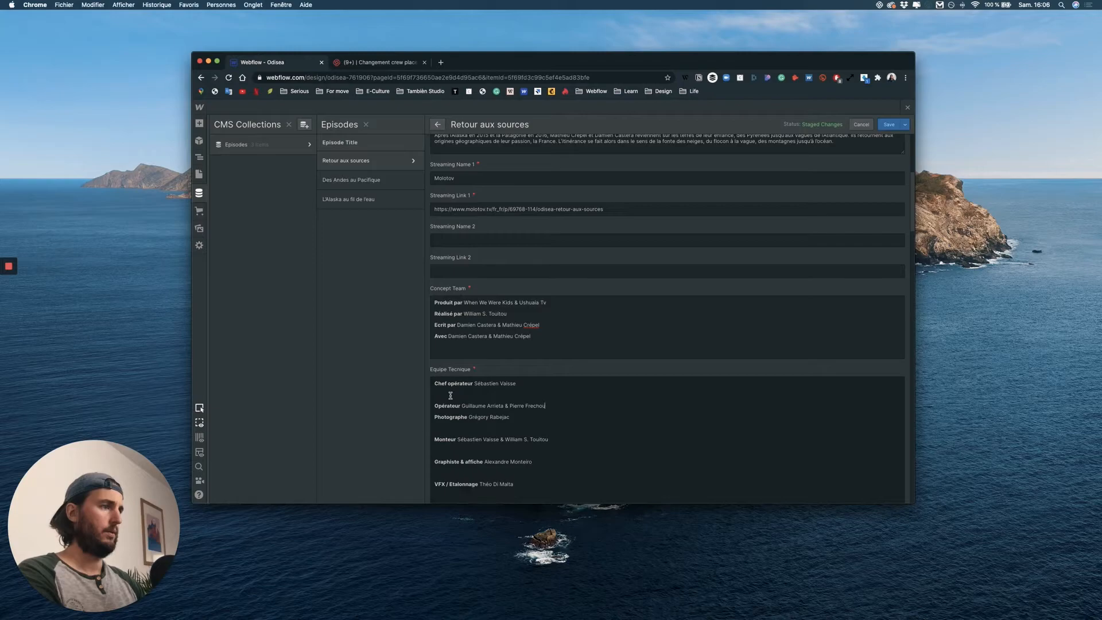
{"action": "key", "text": "BackSpace"}
{"action": "left_click", "coordinate": [448, 417]}
{"action": "key", "text": "BackSpace"}
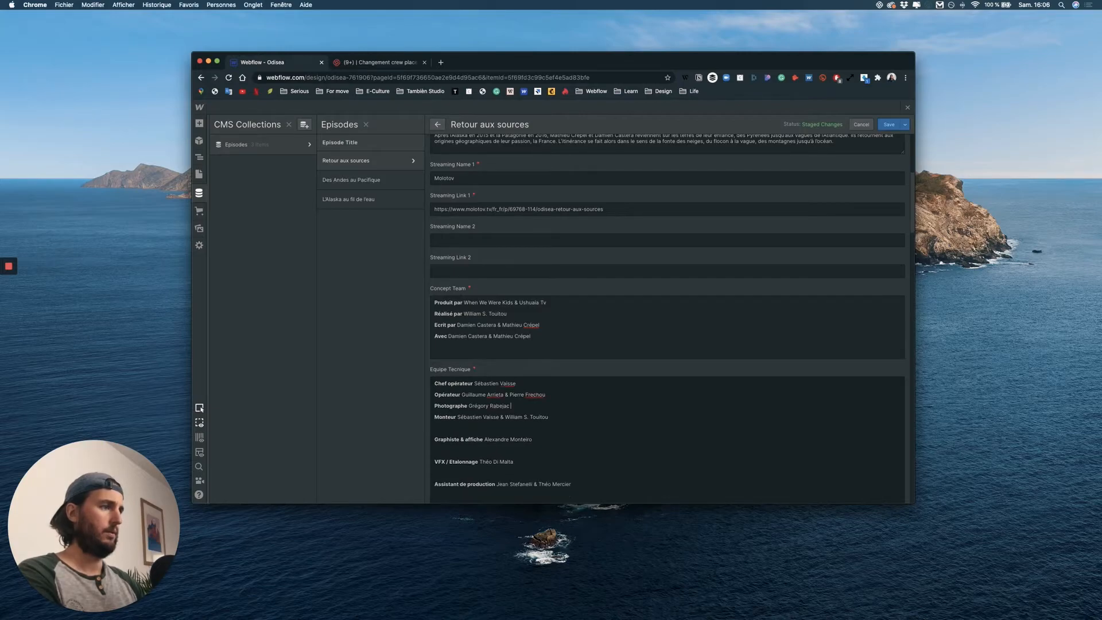
{"action": "left_click", "coordinate": [447, 429]}
{"action": "key", "text": "BackSpace"}
{"action": "key", "text": "BackSpace"}
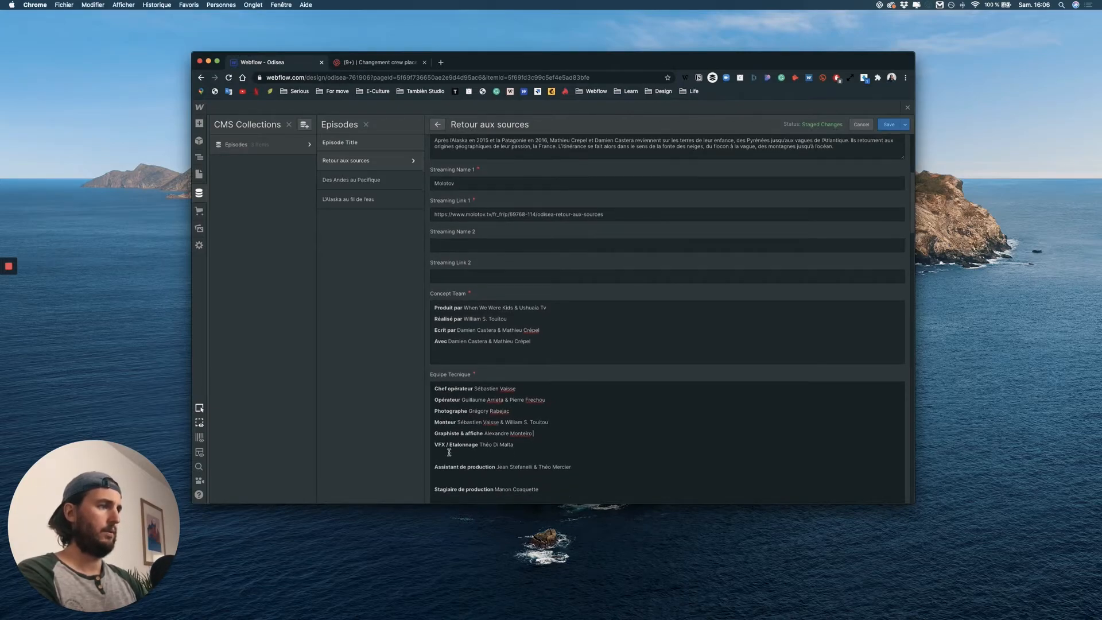
{"action": "key", "text": "BackSpace"}
{"action": "left_click", "coordinate": [448, 468]}
{"action": "key", "text": "BackSpace"}
{"action": "scroll", "coordinate": [456, 467], "scroll_direction": "down", "scroll_amount": 5}
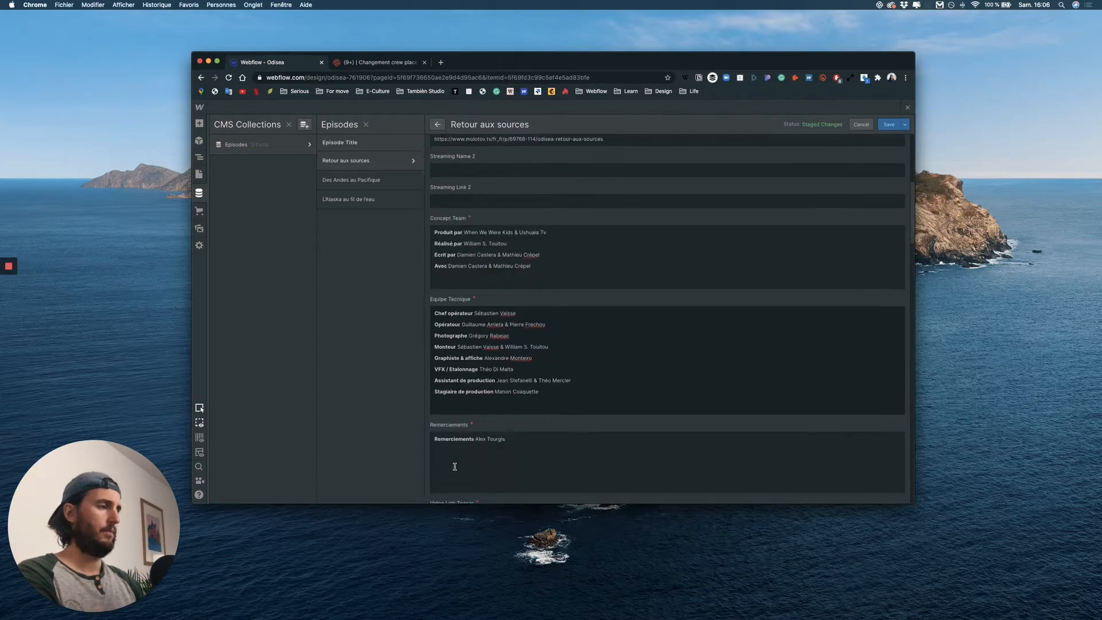
{"action": "scroll", "coordinate": [696, 195], "scroll_direction": "up", "scroll_amount": 10}
{"action": "scroll", "coordinate": [696, 194], "scroll_direction": "down", "scroll_amount": 2}
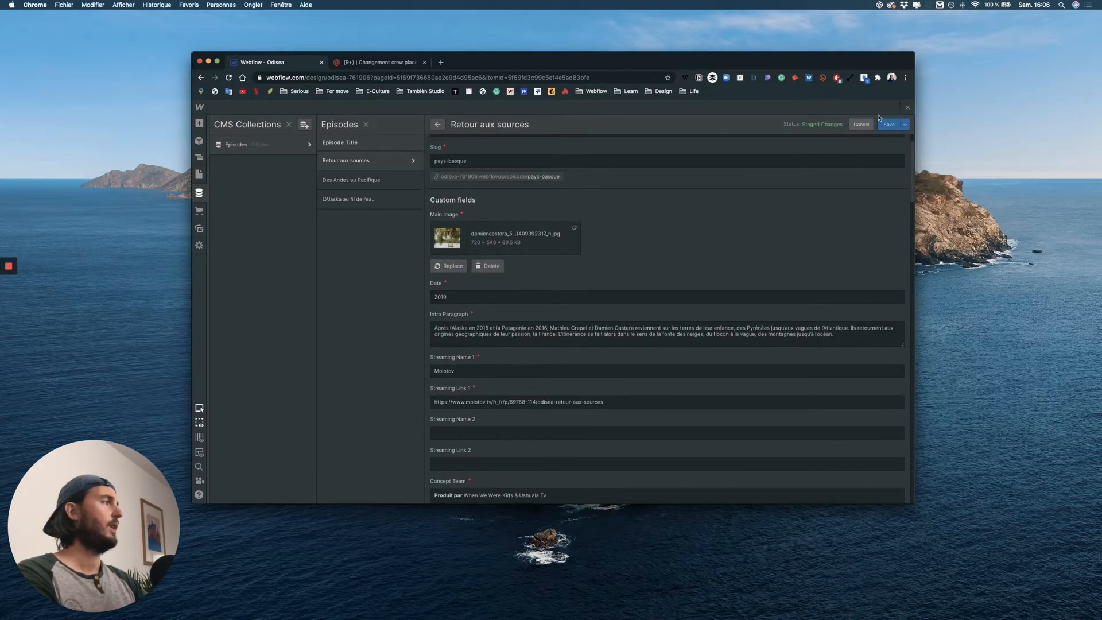
Step: Return to the episode page and review the Crew columns and sponsor logos at desktop size
{"action": "left_click", "coordinate": [199, 175]}
{"action": "left_click", "coordinate": [625, 326]}
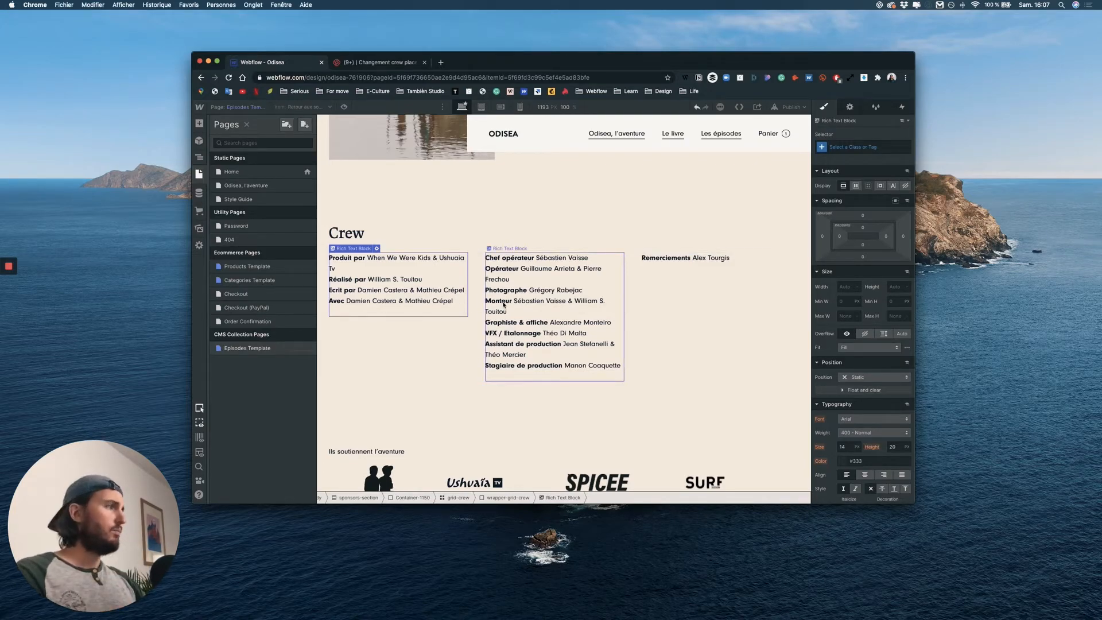
{"action": "scroll", "coordinate": [672, 174], "scroll_direction": "up", "scroll_amount": 4}
{"action": "scroll", "coordinate": [672, 174], "scroll_direction": "down", "scroll_amount": 5}
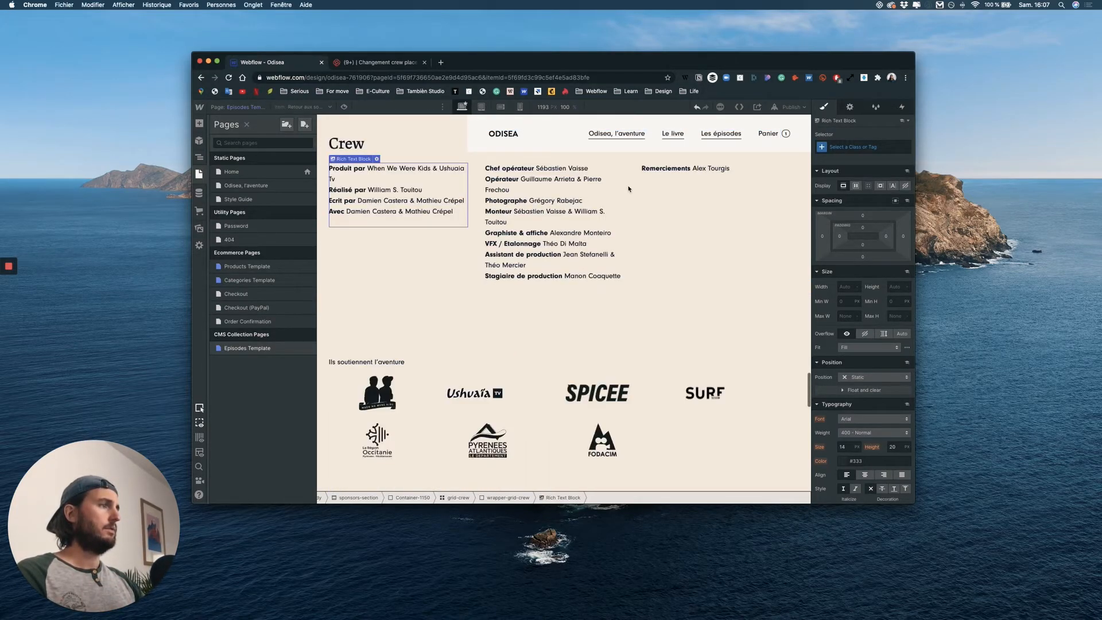
Step: At the mobile landscape breakpoint, reduce the grid-crew grid to a single column by removing two columns
{"action": "key", "text": "shift+2"}
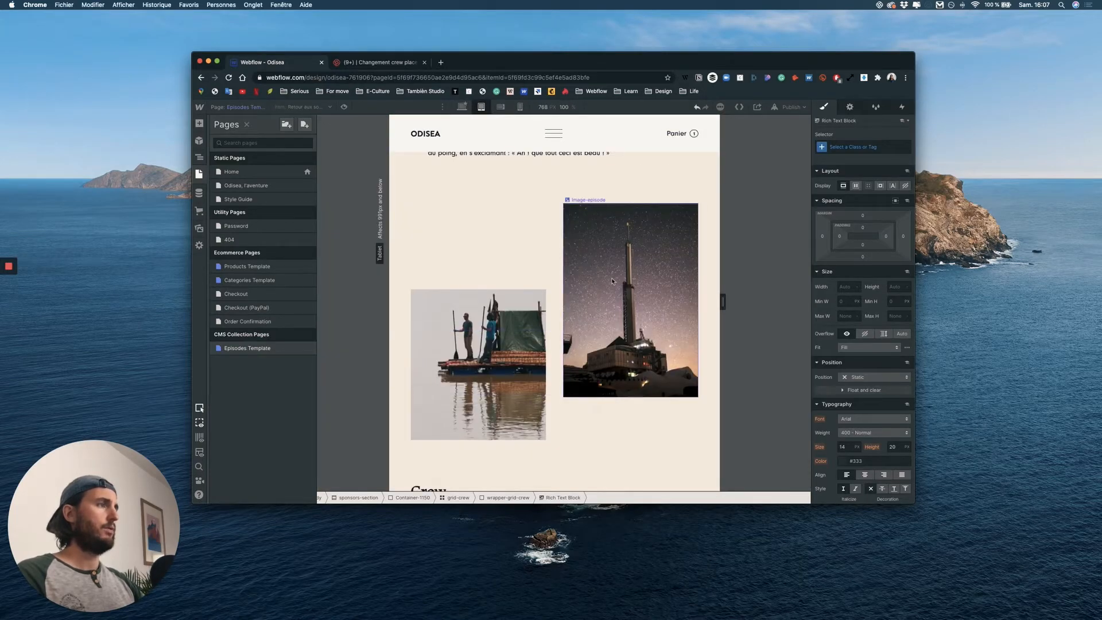
{"action": "left_click", "coordinate": [498, 107]}
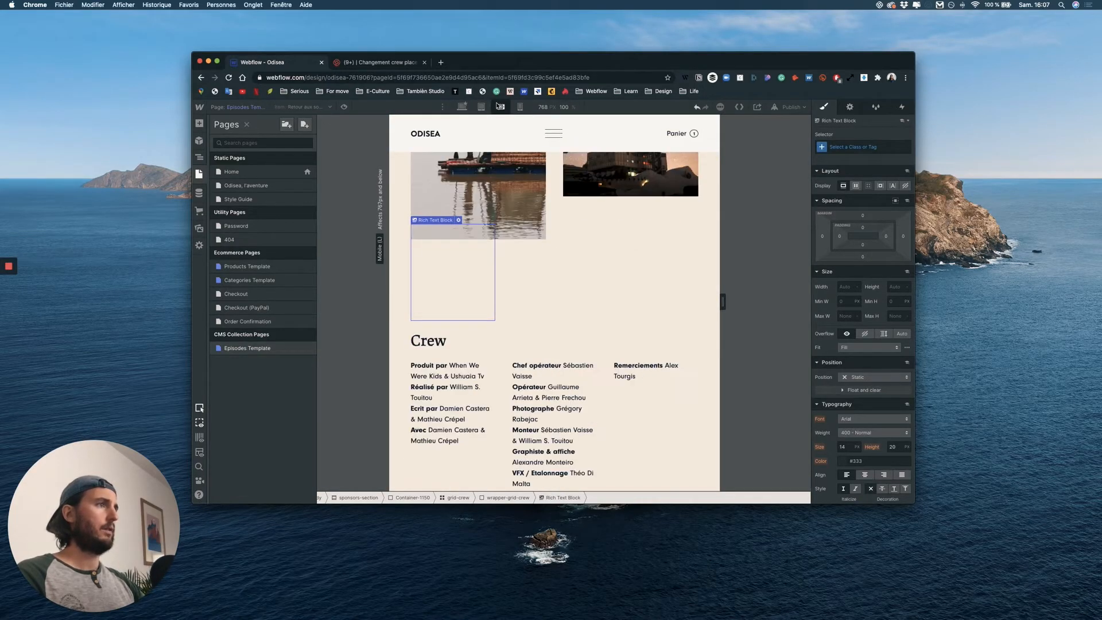
{"action": "scroll", "coordinate": [567, 404], "scroll_direction": "down", "scroll_amount": 10}
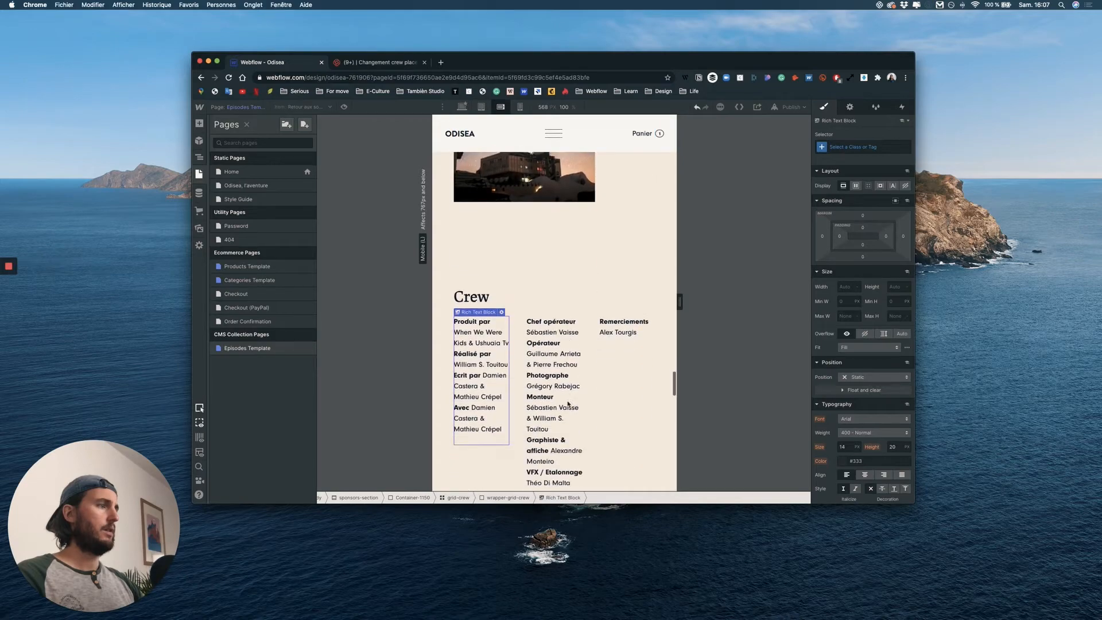
{"action": "scroll", "coordinate": [568, 403], "scroll_direction": "down", "scroll_amount": 1}
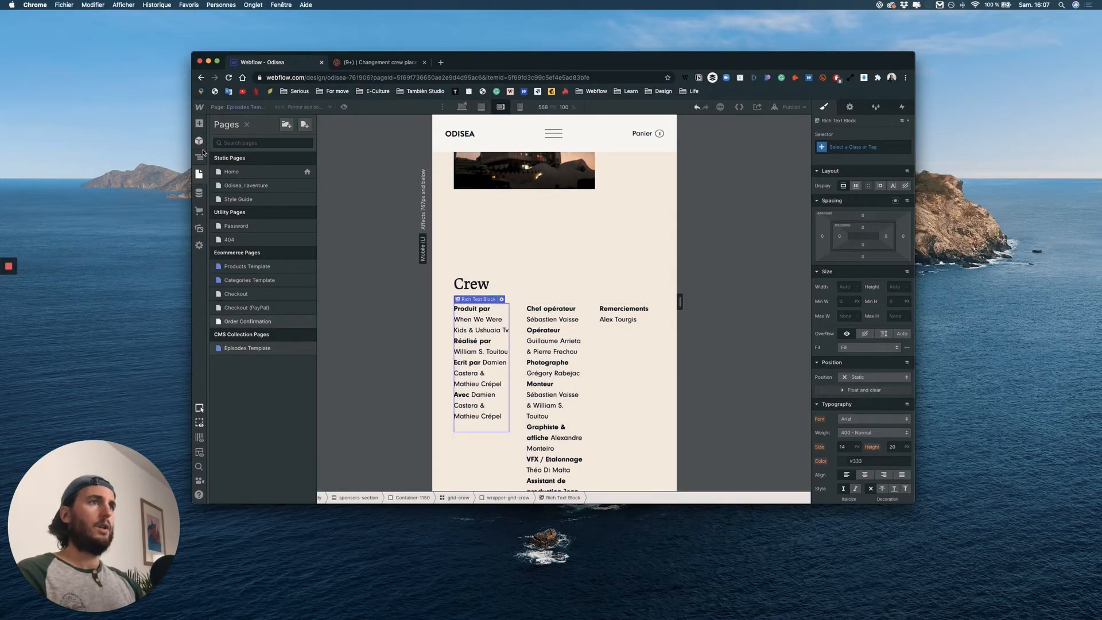
{"action": "left_click", "coordinate": [200, 156]}
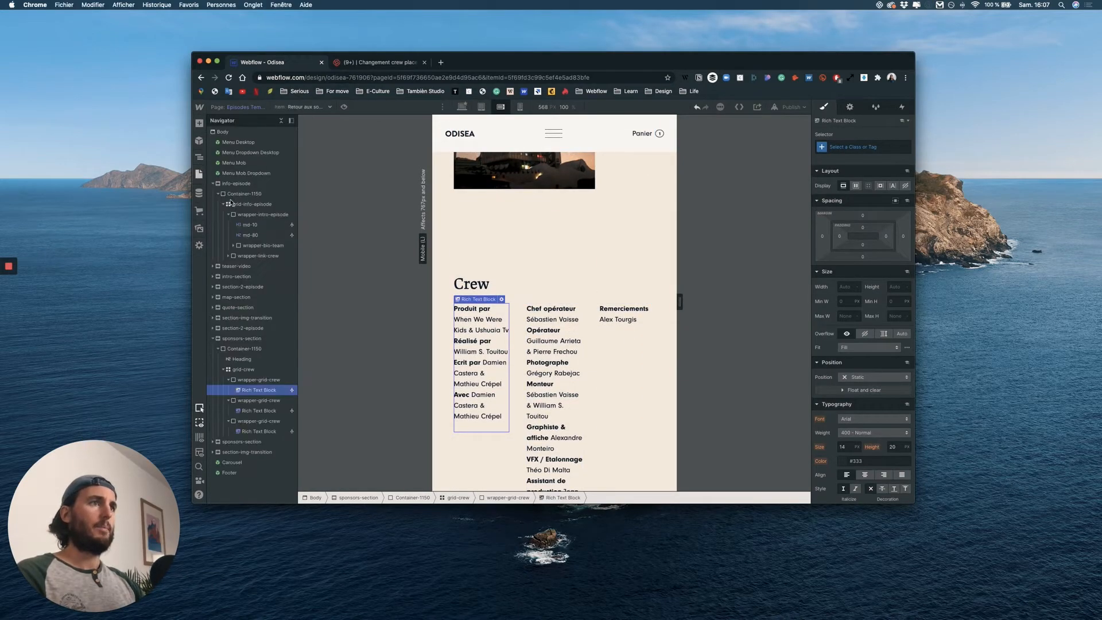
{"action": "left_click", "coordinate": [255, 368]}
{"action": "left_click", "coordinate": [870, 200]}
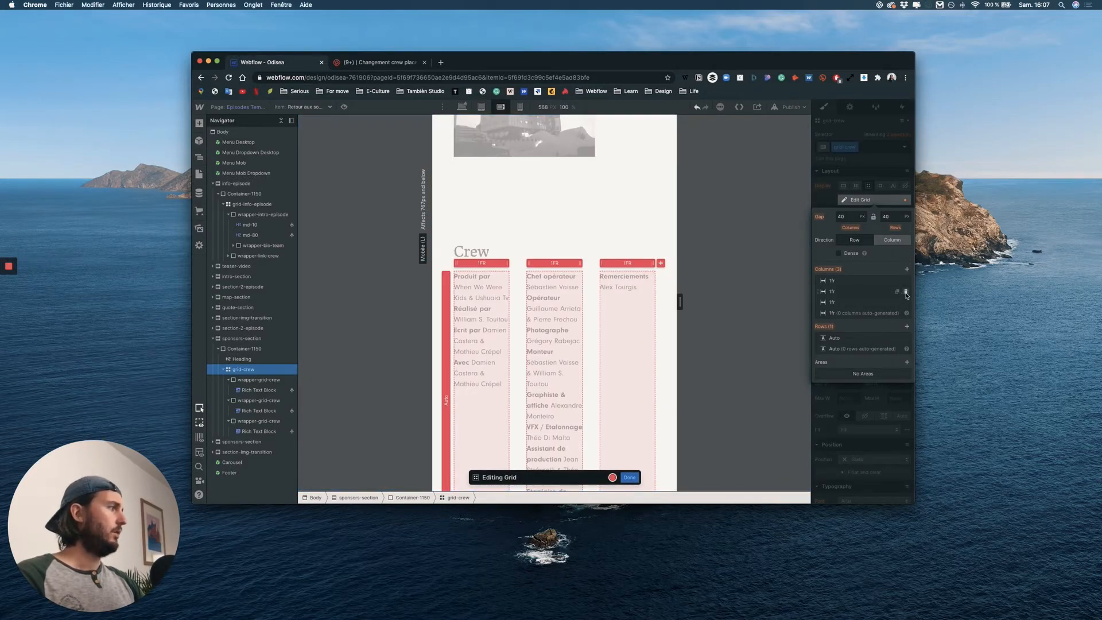
{"action": "left_click", "coordinate": [905, 292]}
{"action": "left_click", "coordinate": [906, 292]}
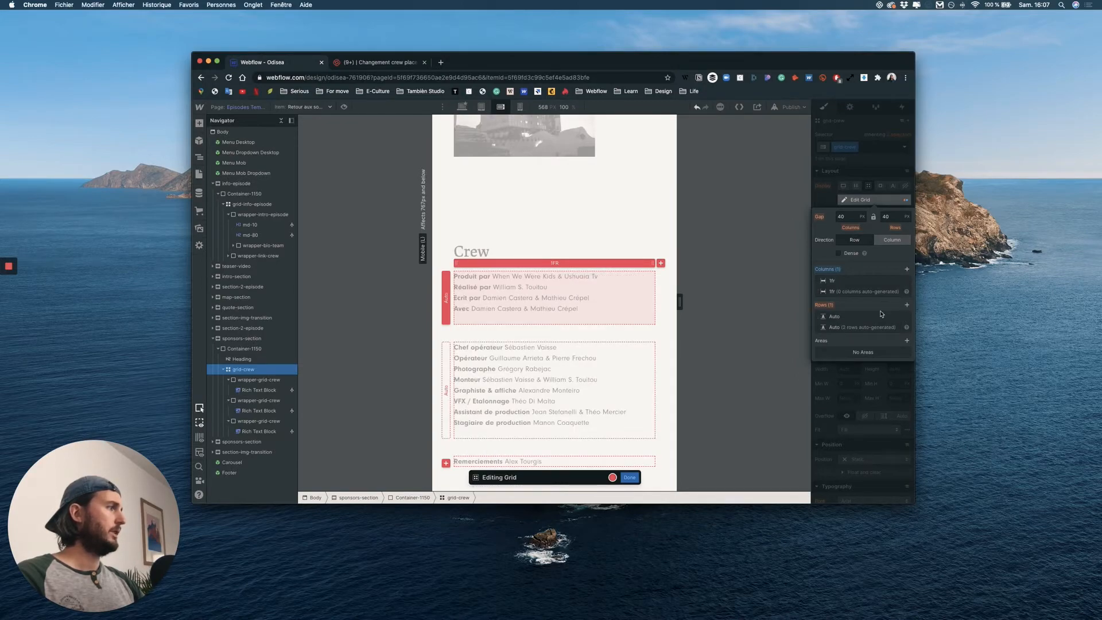
{"action": "scroll", "coordinate": [582, 344], "scroll_direction": "down", "scroll_amount": 4}
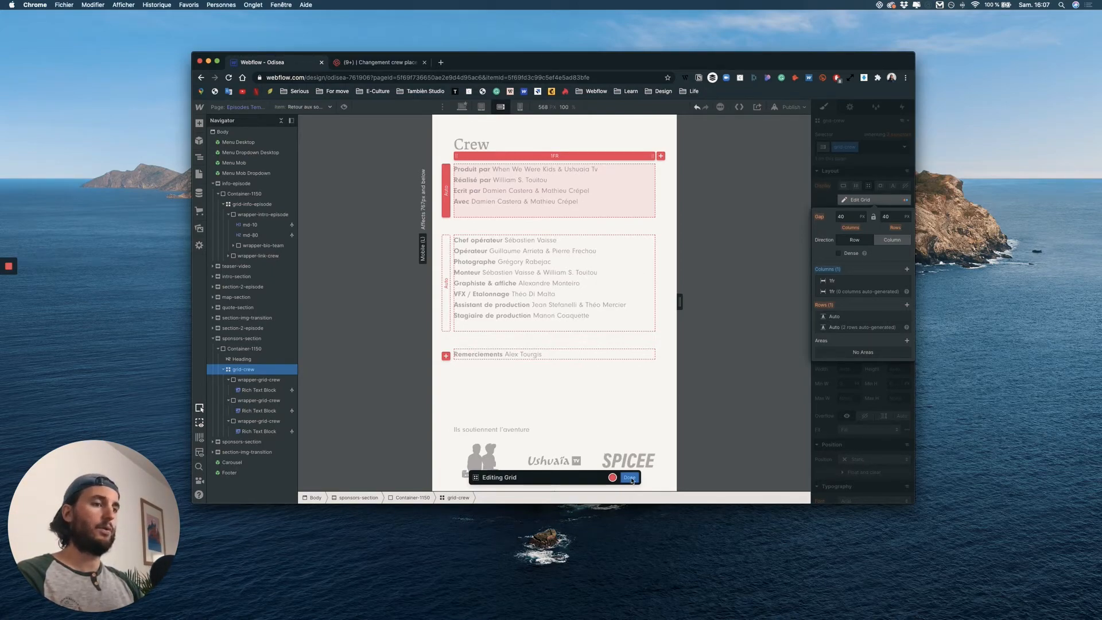
{"action": "key", "text": "Escape"}
Step: Examine the stacked Crew section and the surrounding page content at mobile landscape and mobile portrait sizes
{"action": "scroll", "coordinate": [636, 320], "scroll_direction": "up", "scroll_amount": 10}
{"action": "scroll", "coordinate": [636, 319], "scroll_direction": "down", "scroll_amount": 15}
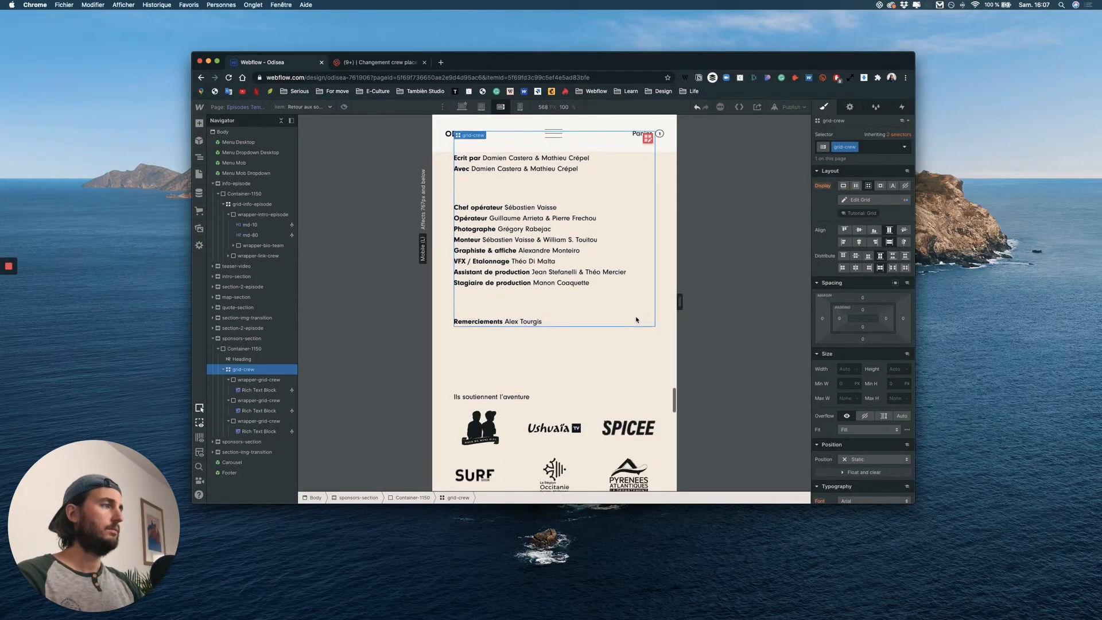
{"action": "scroll", "coordinate": [636, 320], "scroll_direction": "up", "scroll_amount": 10}
{"action": "scroll", "coordinate": [636, 320], "scroll_direction": "up", "scroll_amount": 10}
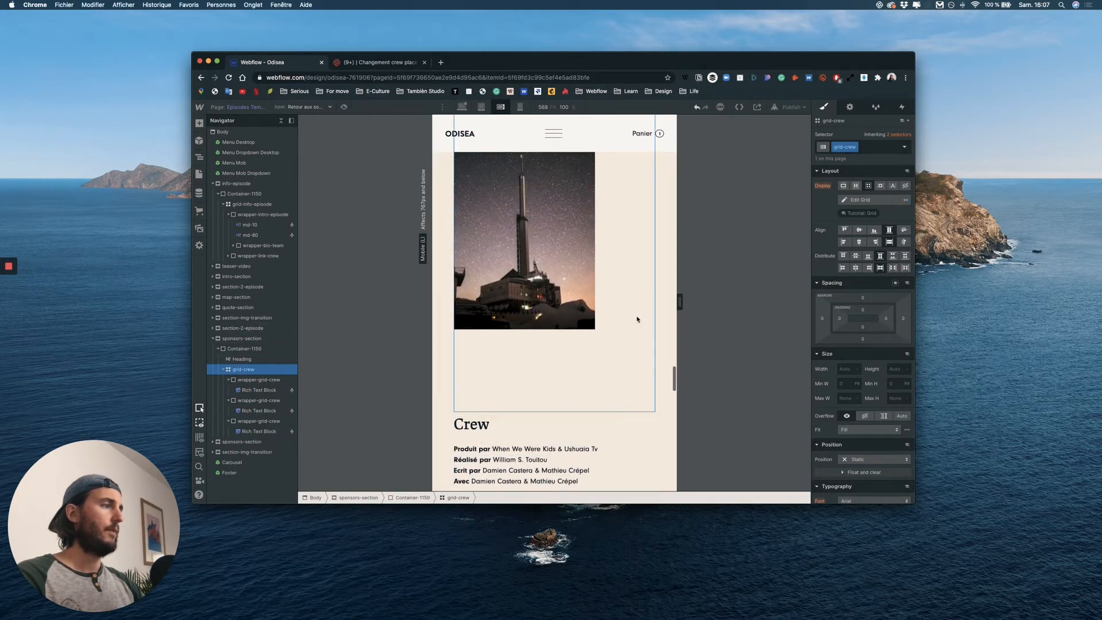
{"action": "key", "text": "shift+4"}
{"action": "scroll", "coordinate": [577, 340], "scroll_direction": "down", "scroll_amount": 15}
{"action": "scroll", "coordinate": [578, 337], "scroll_direction": "up", "scroll_amount": 3}
{"action": "scroll", "coordinate": [578, 336], "scroll_direction": "up", "scroll_amount": 1}
Step: Go back to the desktop breakpoint and review the episode page from the footer up to the episode title
{"action": "key", "text": "shift+1"}
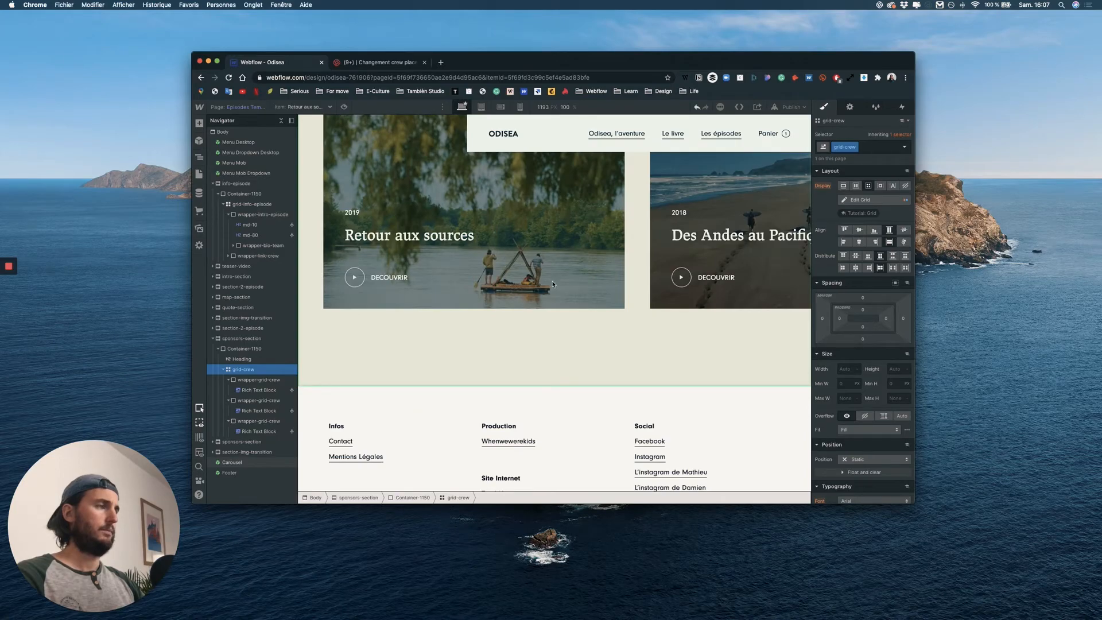
{"action": "scroll", "coordinate": [551, 205], "scroll_direction": "down", "scroll_amount": 1}
{"action": "scroll", "coordinate": [553, 206], "scroll_direction": "up", "scroll_amount": 15}
{"action": "scroll", "coordinate": [556, 206], "scroll_direction": "up", "scroll_amount": 3}
{"action": "left_click", "coordinate": [557, 207]}
{"action": "scroll", "coordinate": [556, 206], "scroll_direction": "up", "scroll_amount": 3}
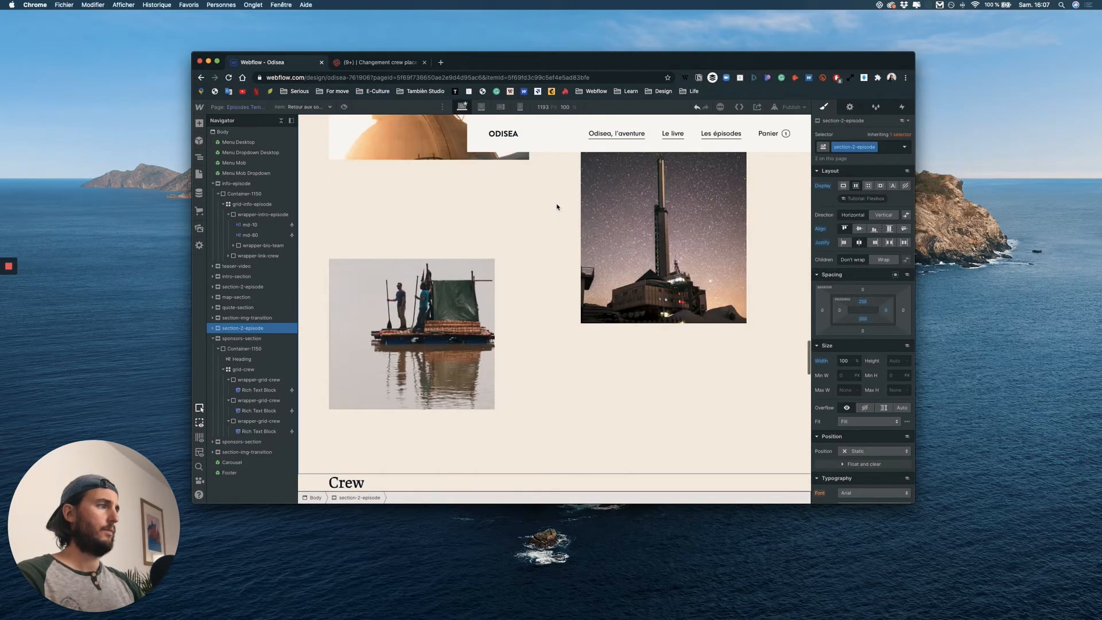
{"action": "scroll", "coordinate": [557, 206], "scroll_direction": "down", "scroll_amount": 3}
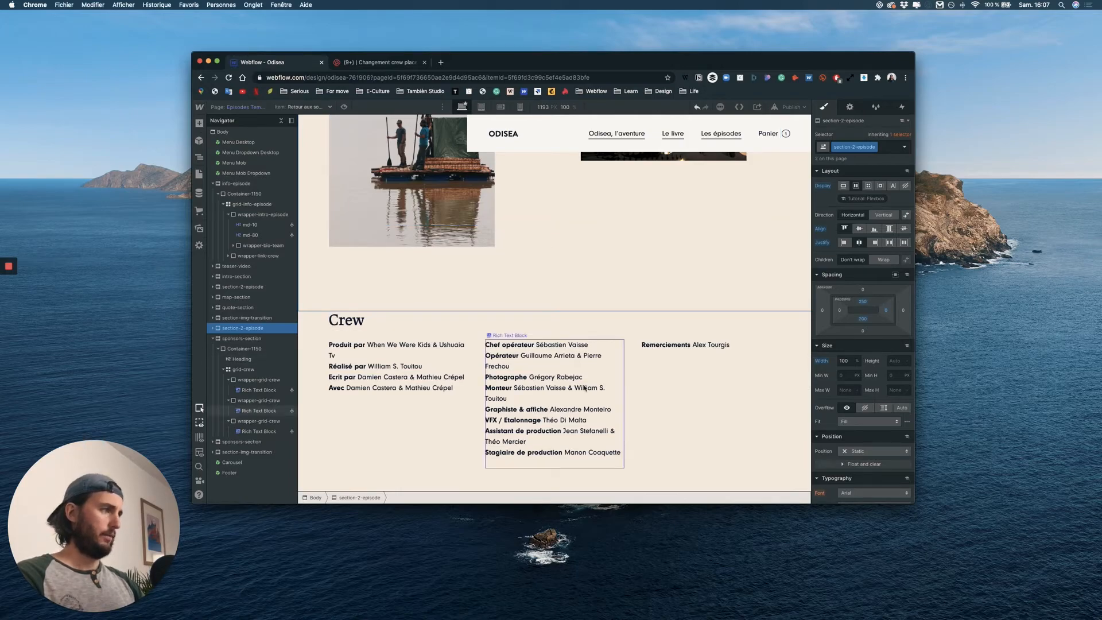
{"action": "scroll", "coordinate": [520, 352], "scroll_direction": "up", "scroll_amount": 20}
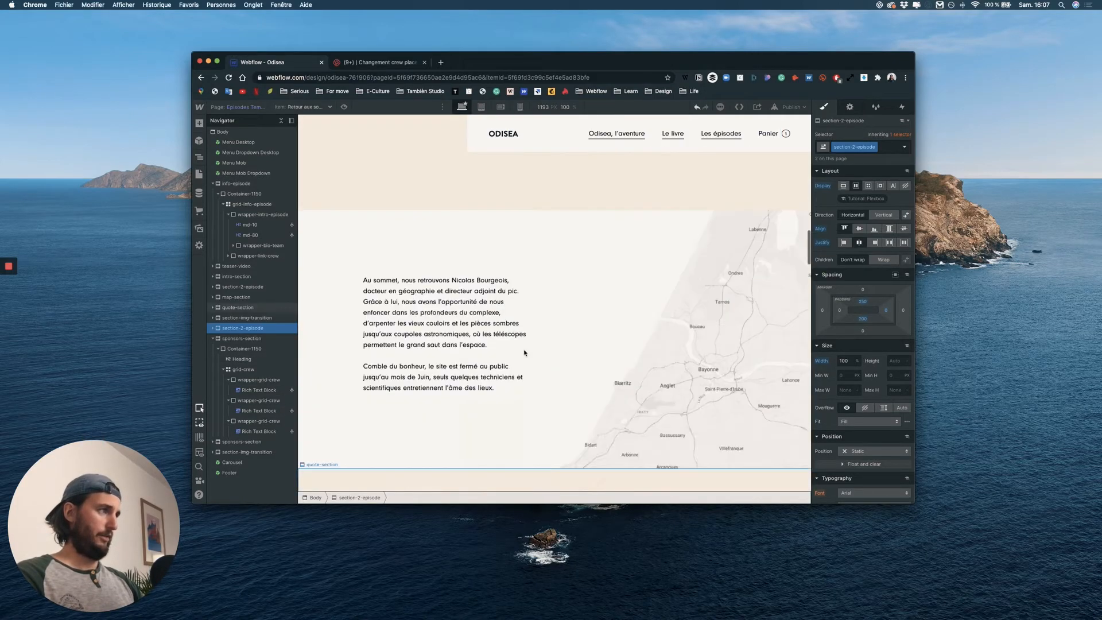
{"action": "scroll", "coordinate": [521, 352], "scroll_direction": "up", "scroll_amount": 3}
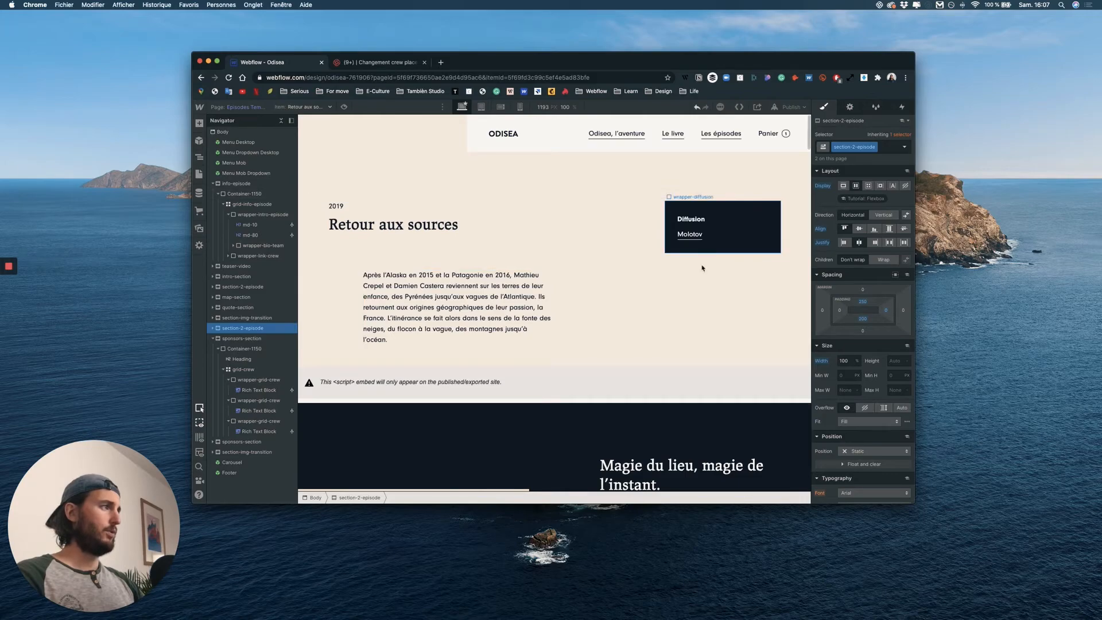
Step: Change the episode title heading to type H1
{"action": "left_click", "coordinate": [380, 223]}
{"action": "left_click", "coordinate": [358, 211]}
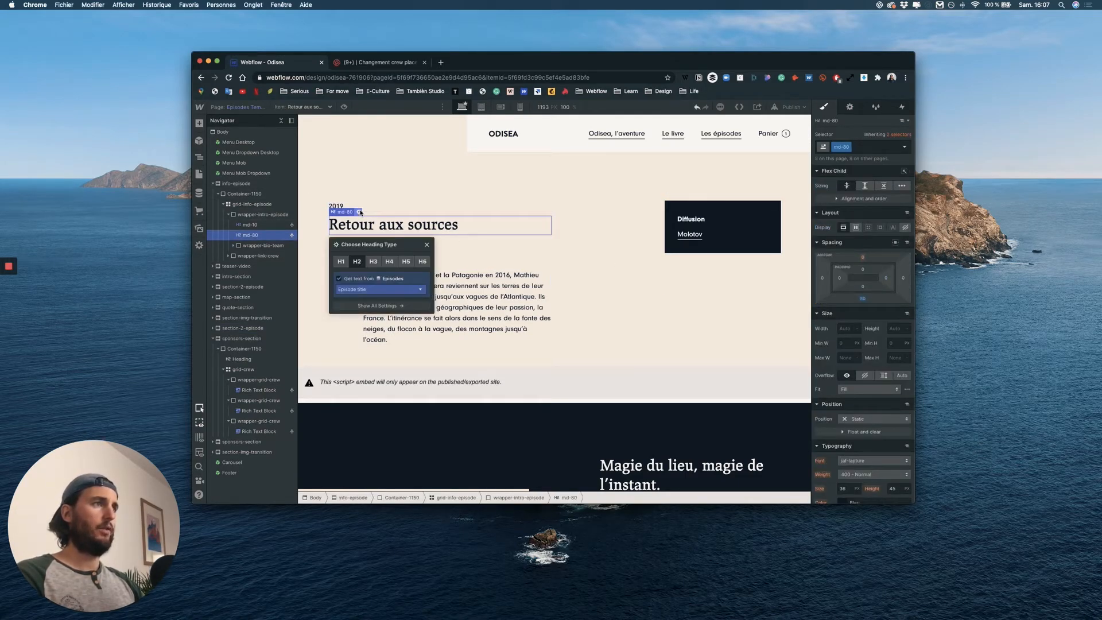
{"action": "left_click", "coordinate": [341, 261]}
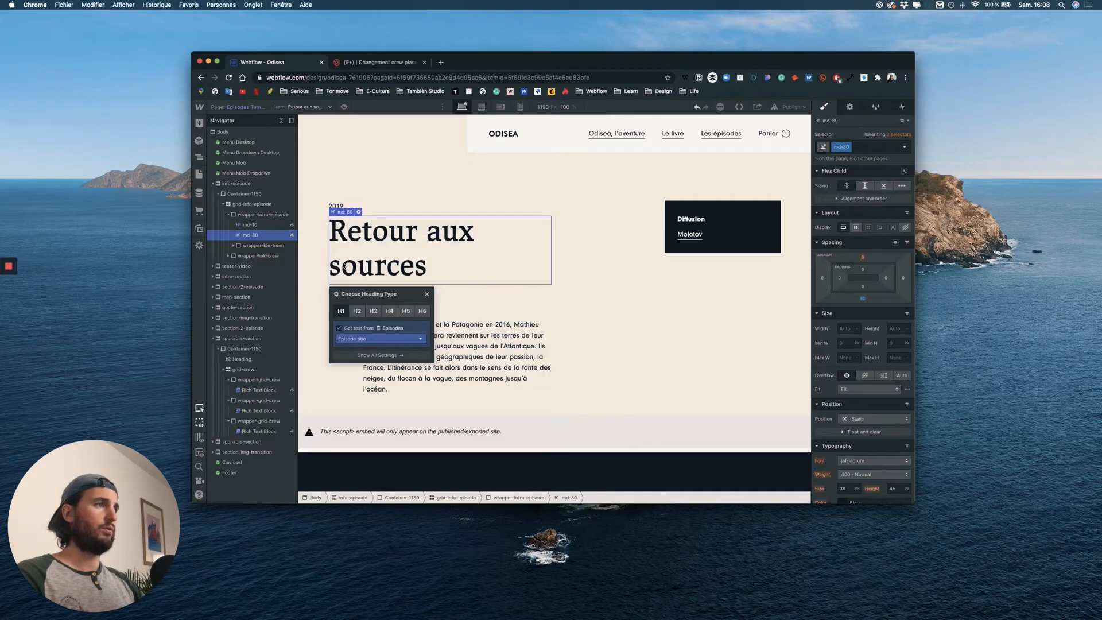
{"action": "left_click", "coordinate": [427, 295]}
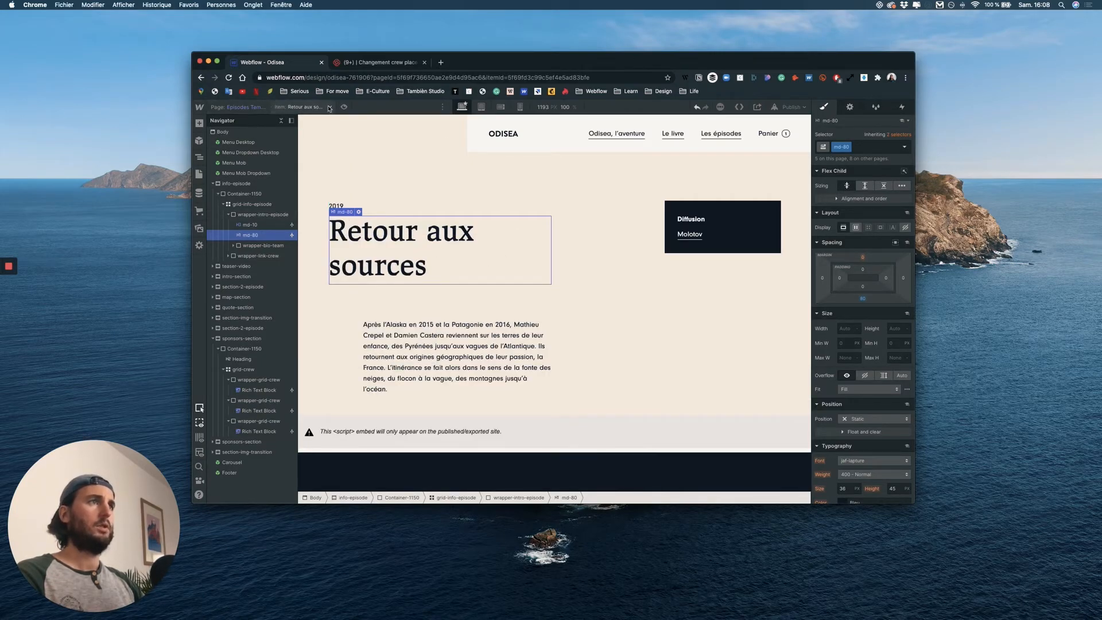
Step: Preview the episode template and look over the upper part of the "Retour aux sources" page
{"action": "key", "text": "super+shift+p"}
{"action": "scroll", "coordinate": [640, 280], "scroll_direction": "down", "scroll_amount": 6}
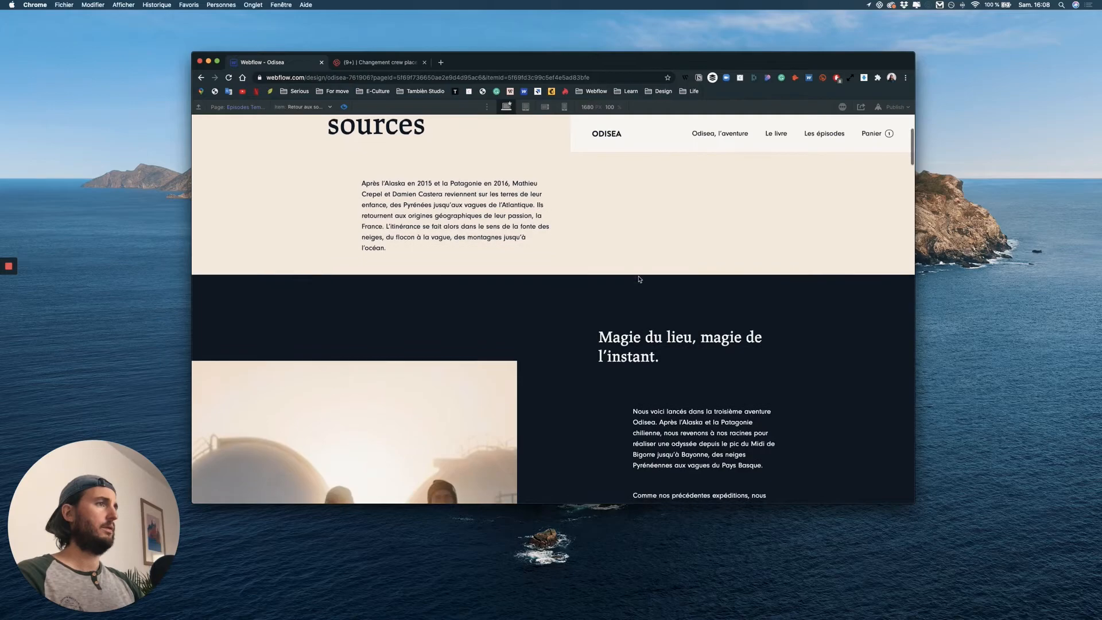
{"action": "scroll", "coordinate": [640, 280], "scroll_direction": "up", "scroll_amount": 5}
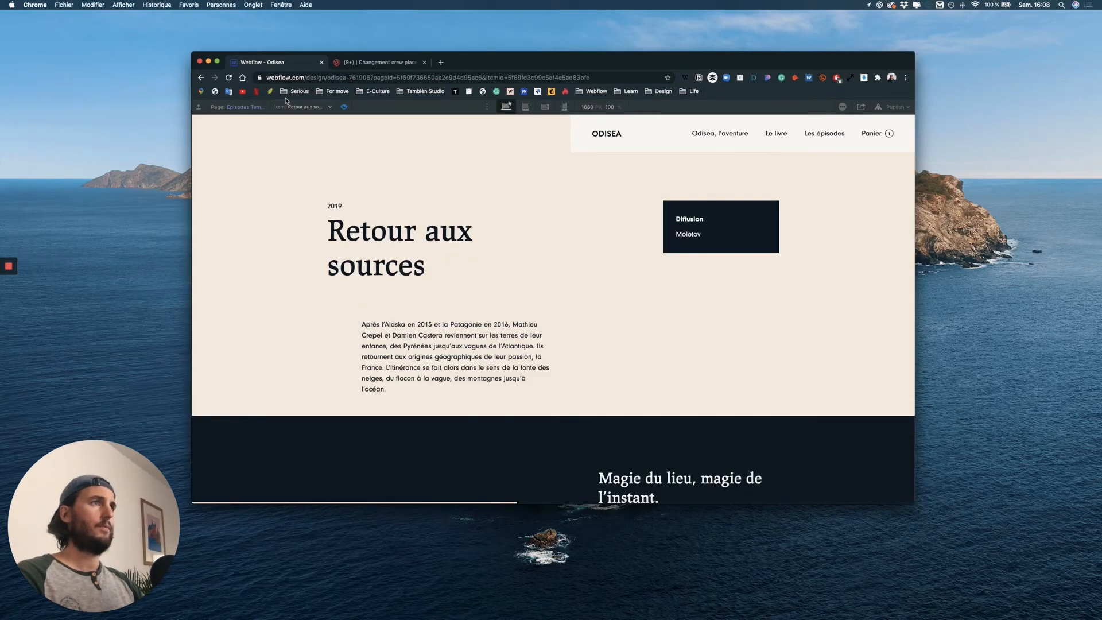
Step: Switch the preview to the "L'Alaska au fil de l'eau" episode and examine the text in its three Crew columns
{"action": "left_click", "coordinate": [302, 107]}
{"action": "left_click", "coordinate": [299, 128]}
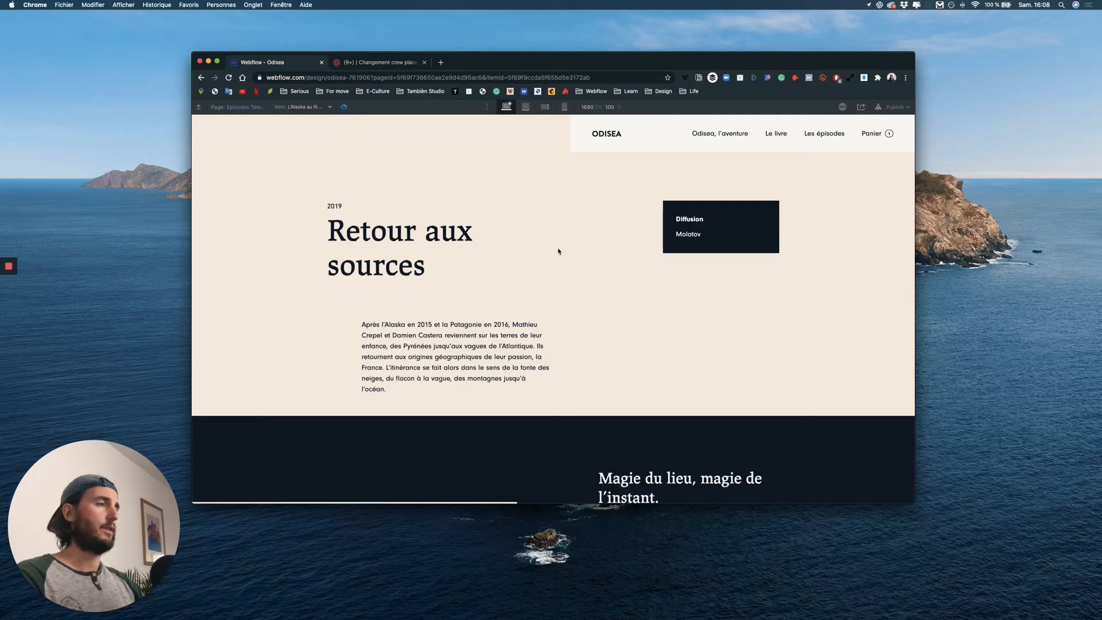
{"action": "scroll", "coordinate": [481, 269], "scroll_direction": "down", "scroll_amount": 20}
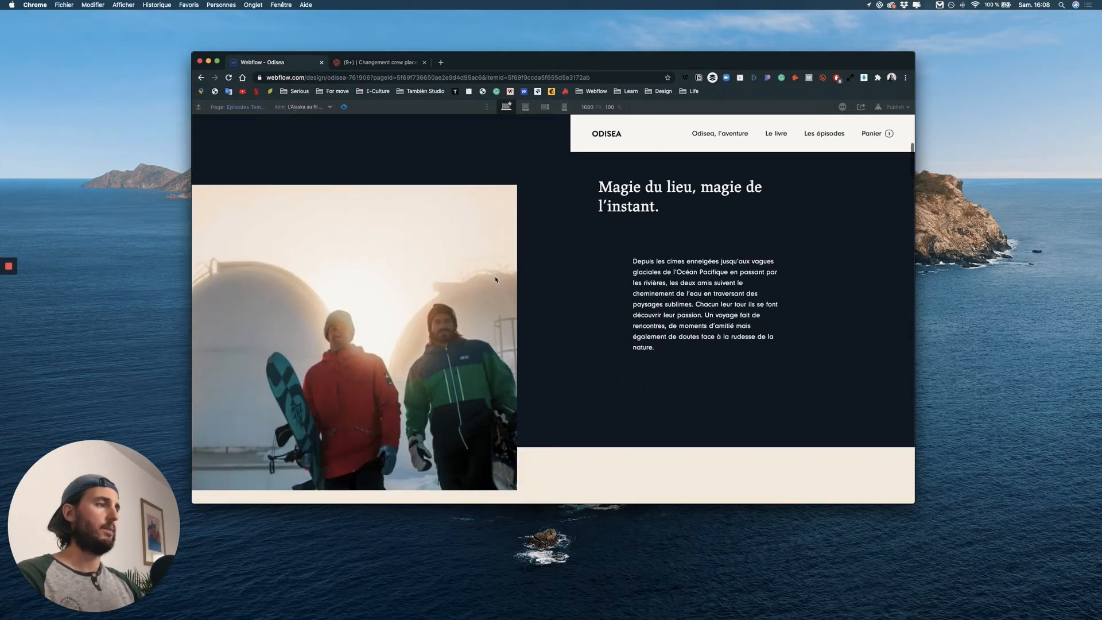
{"action": "scroll", "coordinate": [496, 279], "scroll_direction": "down", "scroll_amount": 12}
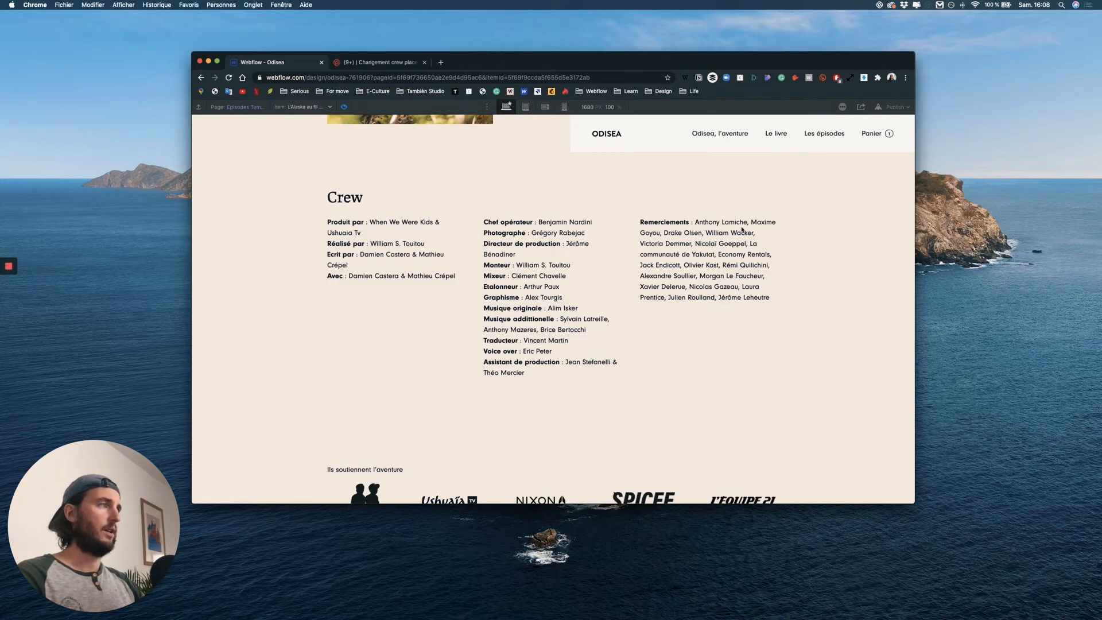
{"action": "left_click_drag", "start_coordinate": [658, 243], "coordinate": [764, 318]}
{"action": "left_click", "coordinate": [358, 222]}
{"action": "left_click_drag", "start_coordinate": [487, 235], "coordinate": [516, 255]}
{"action": "left_click_drag", "start_coordinate": [534, 318], "coordinate": [600, 331]}
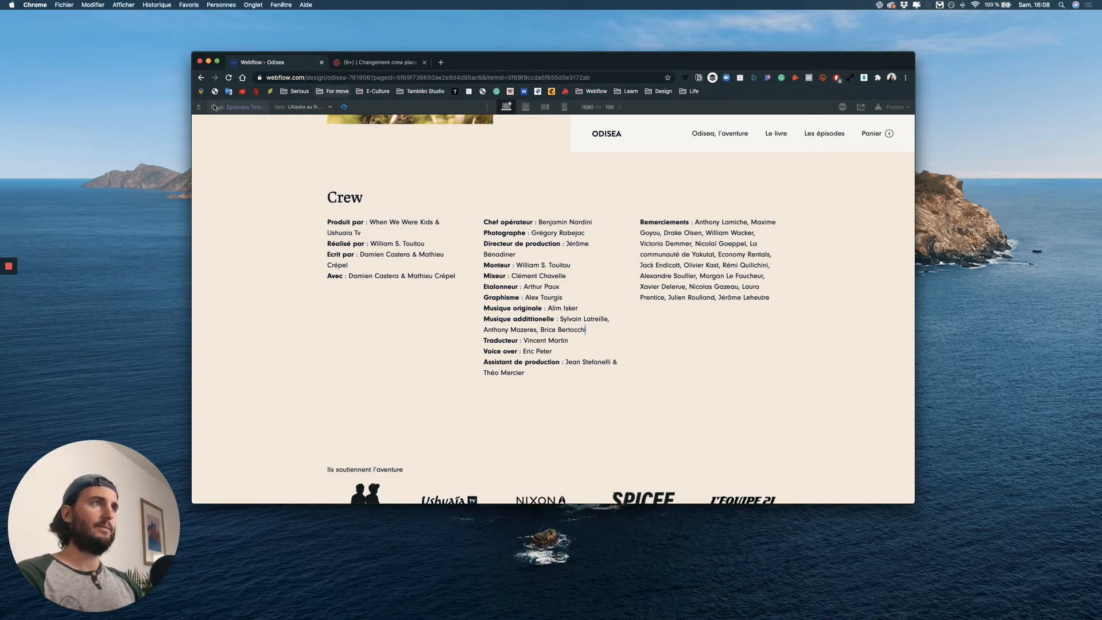
Step: Switch the preview to the "Des Andes au Pacifique" episode and review its Crew section, sponsor logos and upper page content
{"action": "left_click", "coordinate": [301, 106]}
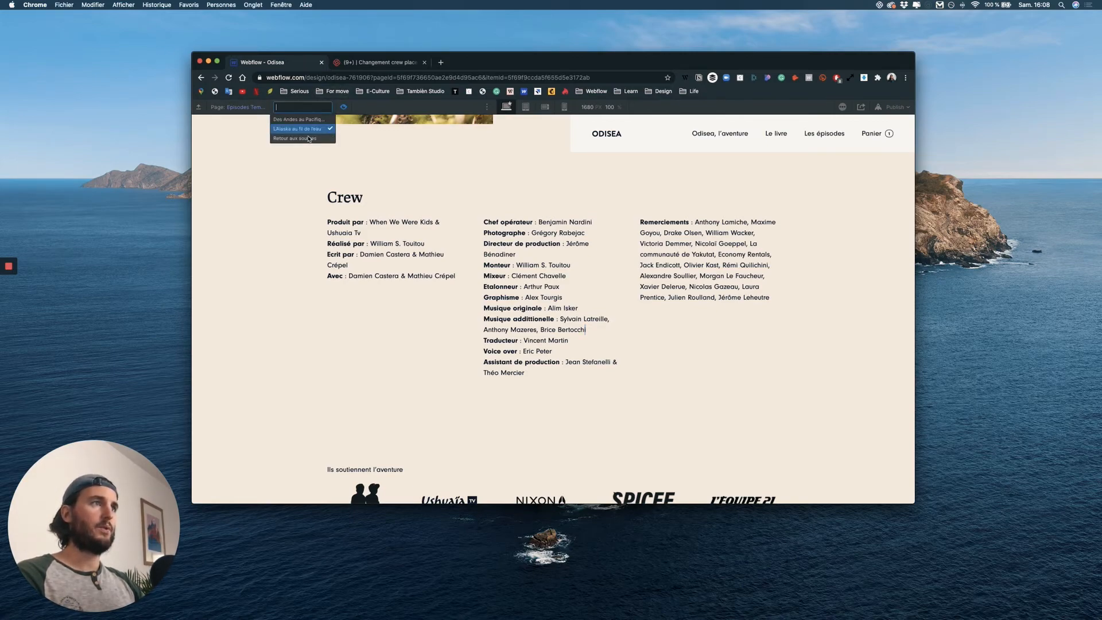
{"action": "left_click", "coordinate": [299, 119]}
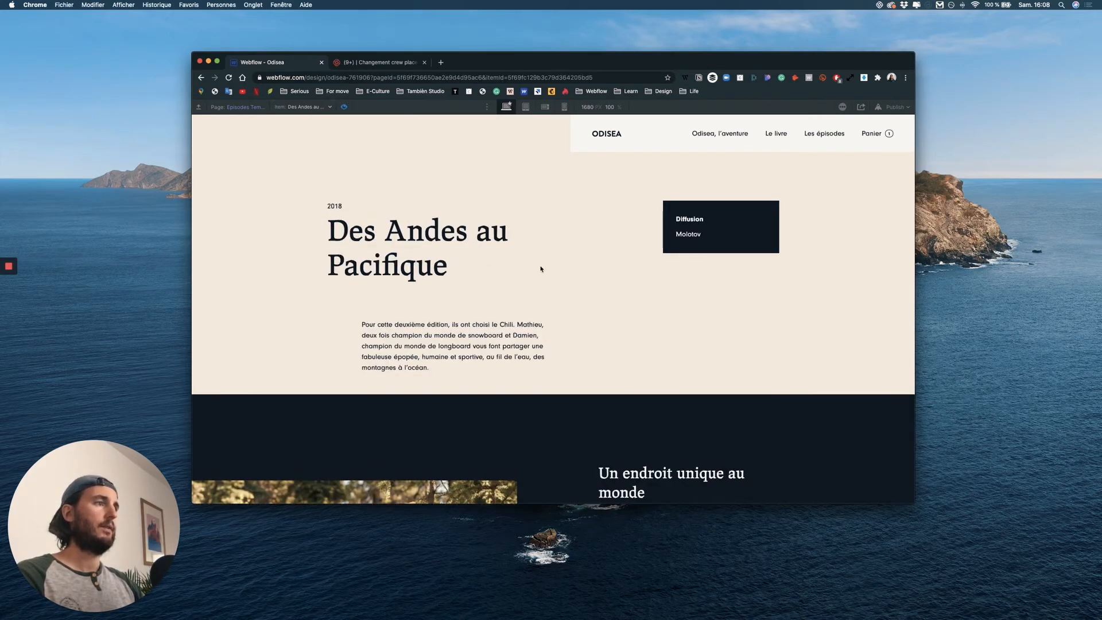
{"action": "scroll", "coordinate": [540, 269], "scroll_direction": "down", "scroll_amount": 15}
{"action": "scroll", "coordinate": [541, 267], "scroll_direction": "down", "scroll_amount": 15}
{"action": "scroll", "coordinate": [541, 266], "scroll_direction": "up", "scroll_amount": 5}
{"action": "scroll", "coordinate": [541, 264], "scroll_direction": "up", "scroll_amount": 1}
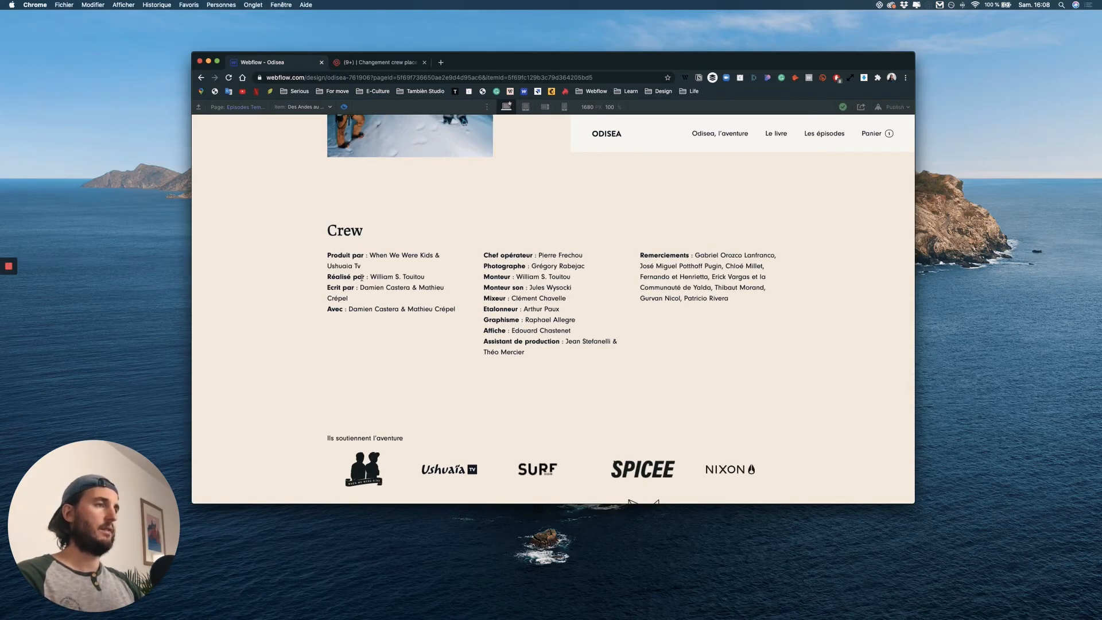
{"action": "scroll", "coordinate": [587, 331], "scroll_direction": "down", "scroll_amount": 10}
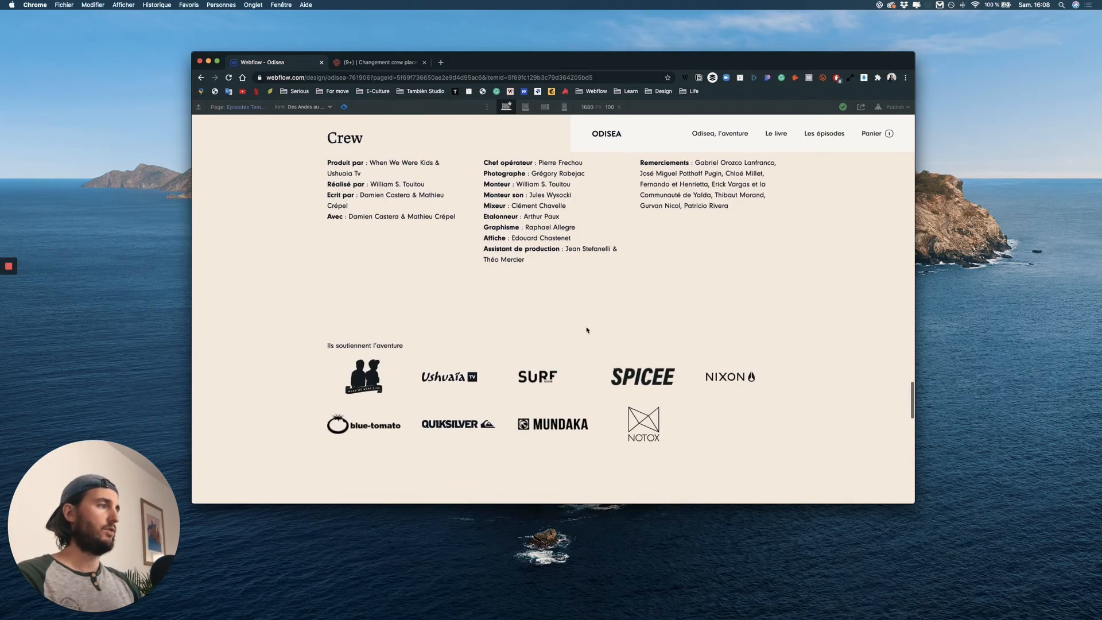
{"action": "scroll", "coordinate": [587, 328], "scroll_direction": "up", "scroll_amount": 15}
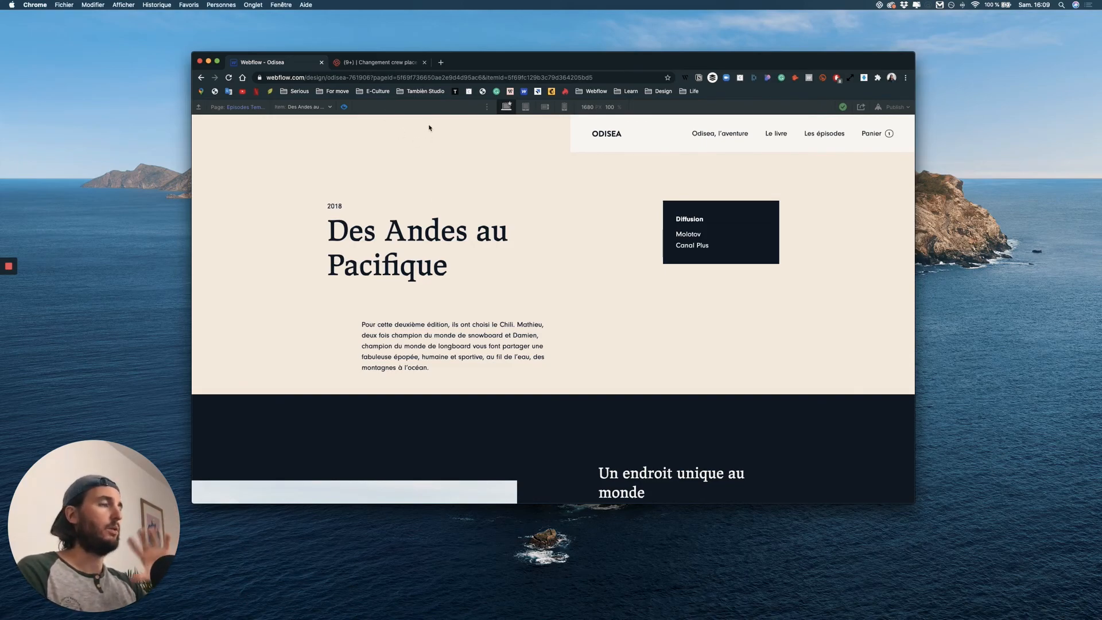
{"action": "scroll", "coordinate": [434, 178], "scroll_direction": "down", "scroll_amount": 20}
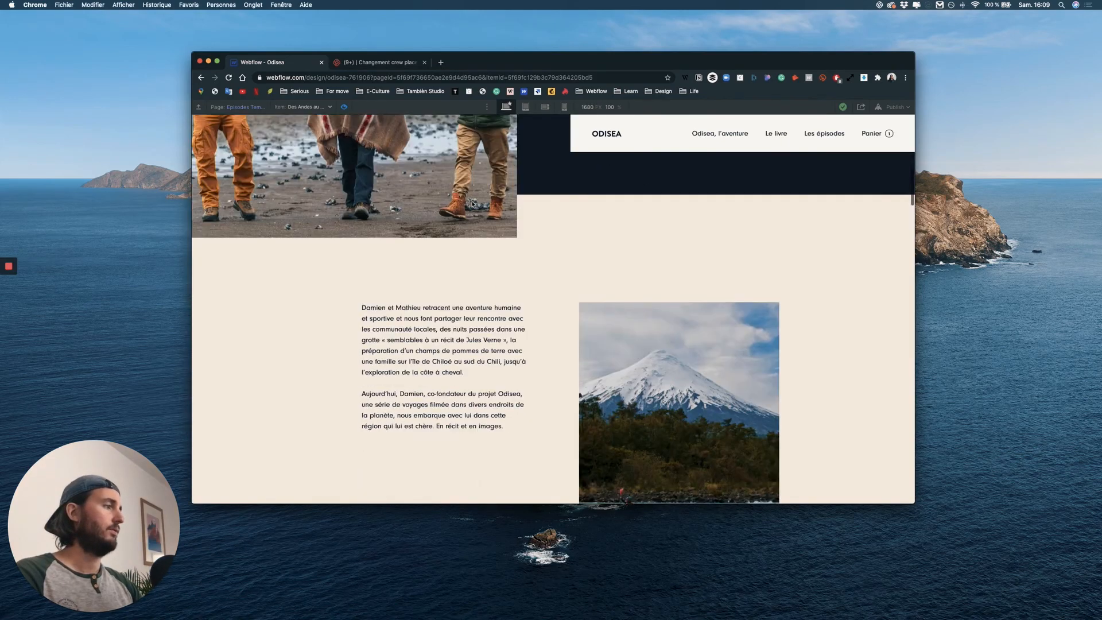